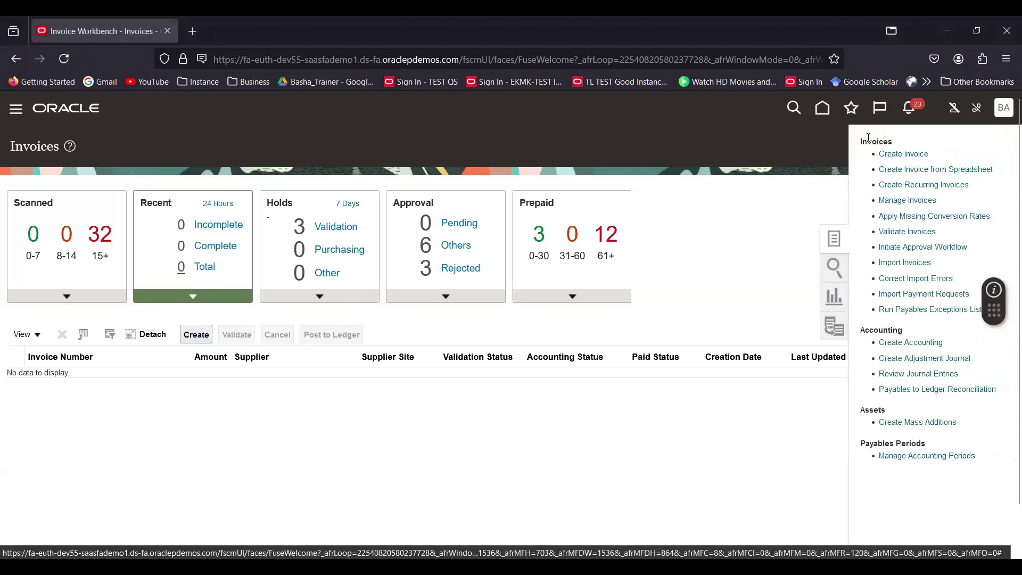
Start a new invoice for business unit AMAZON HYDERABAD BU with AMAZON ABC SUPPLIER as the supplier.
left_click(896, 155)
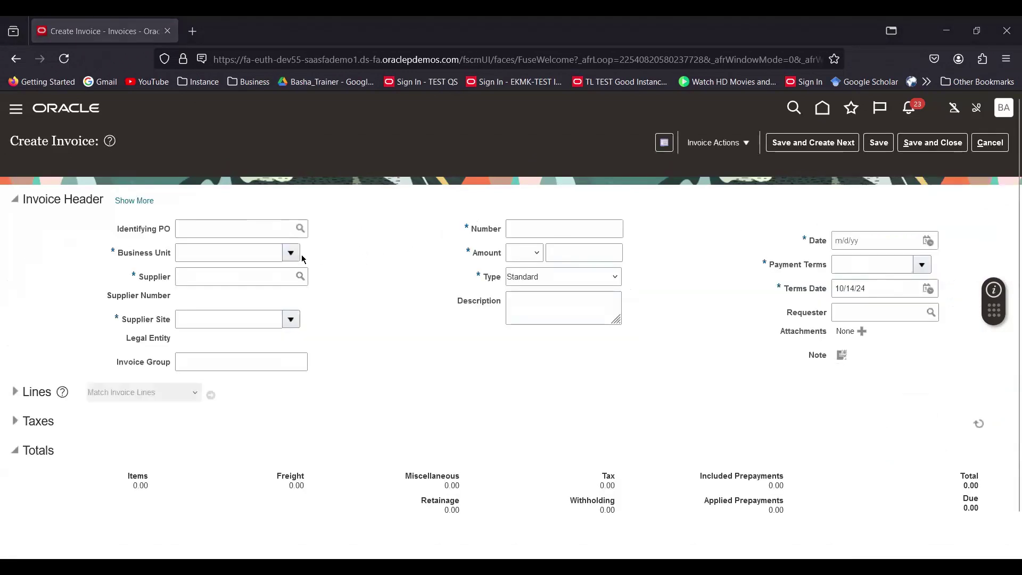
left_click(294, 258)
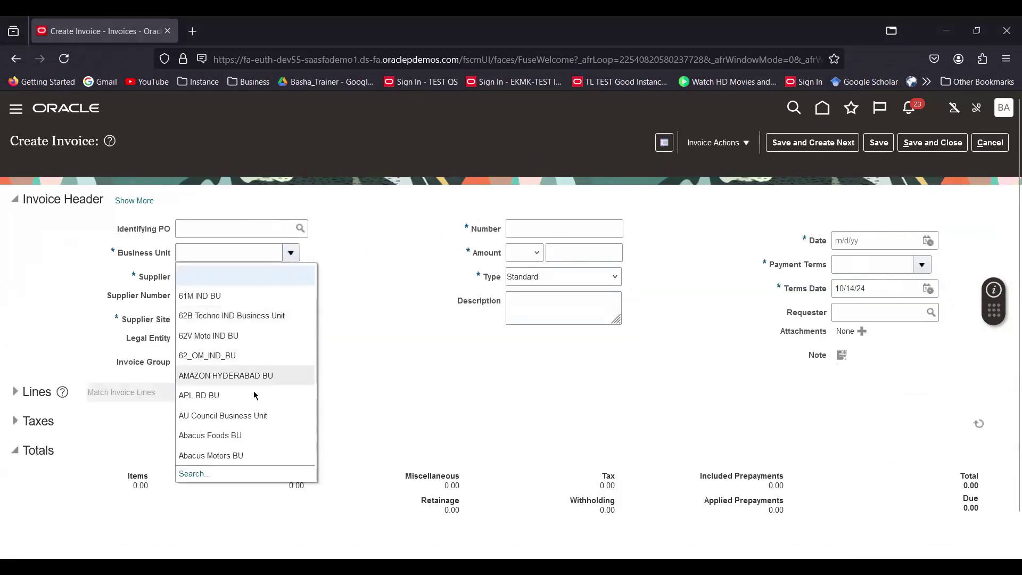
left_click(261, 378)
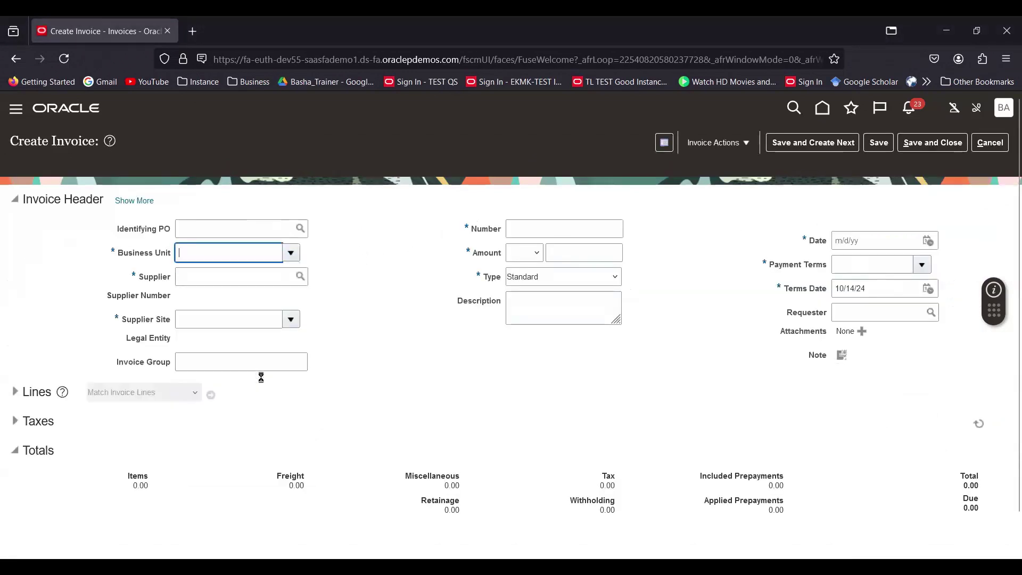
left_click(205, 279)
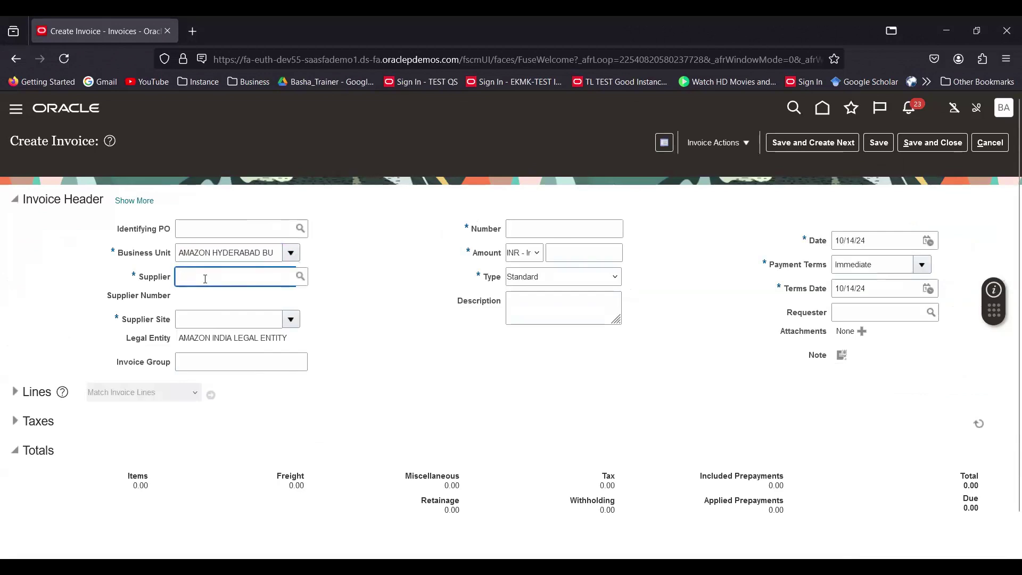
type("ama")
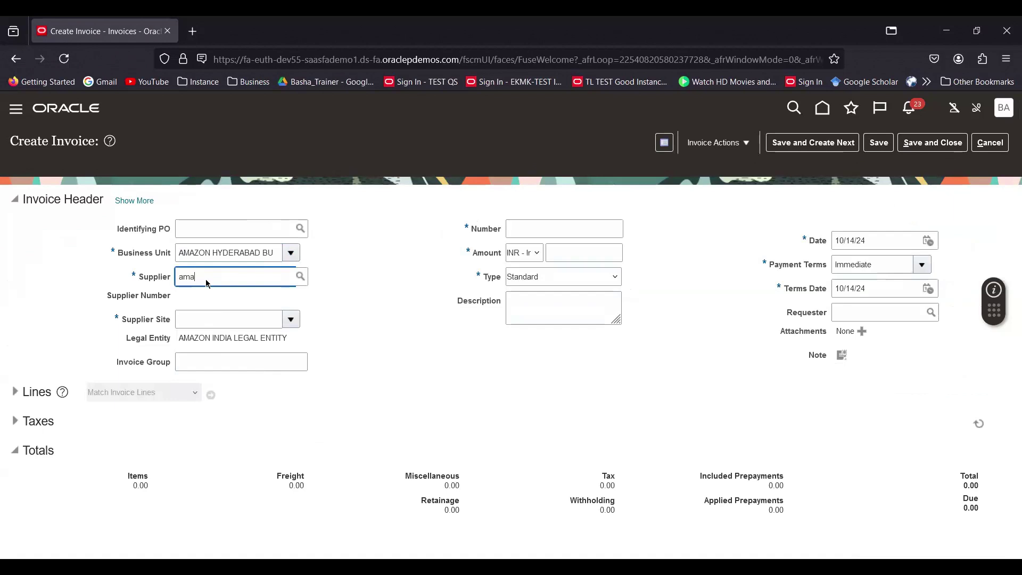
type("z")
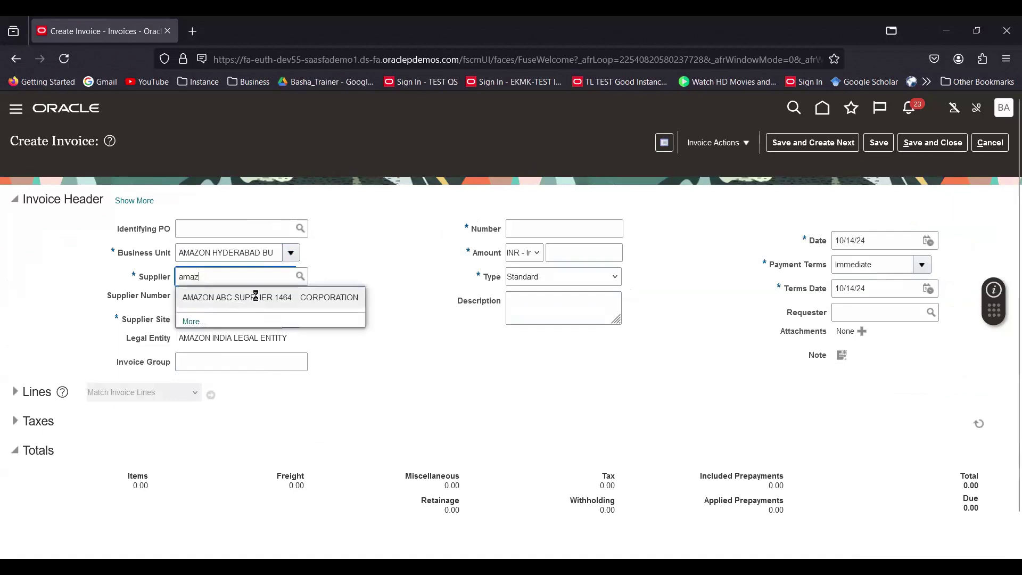
left_click(256, 296)
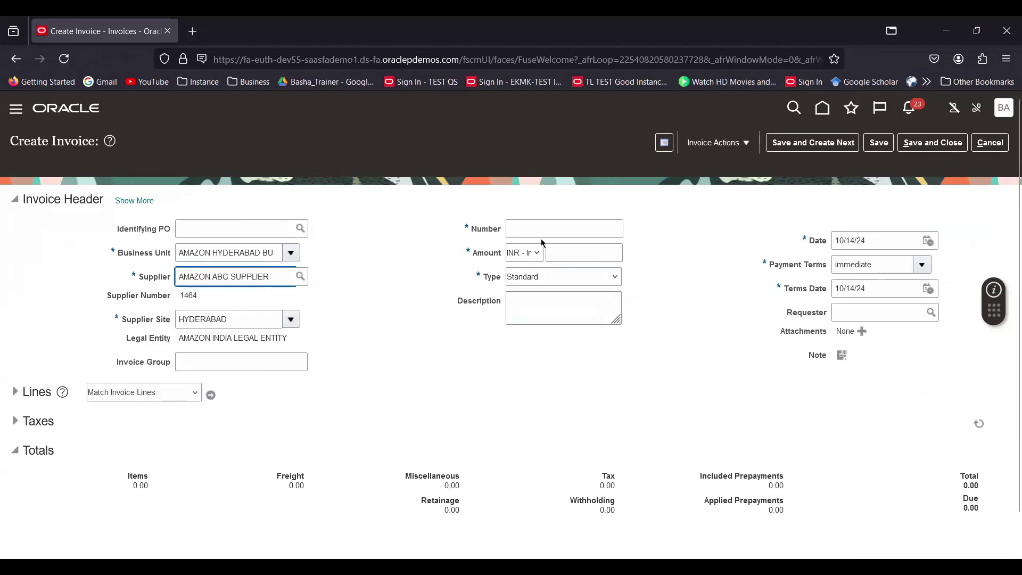
Enter USD_INV_001 as the invoice number.
left_click(557, 226)
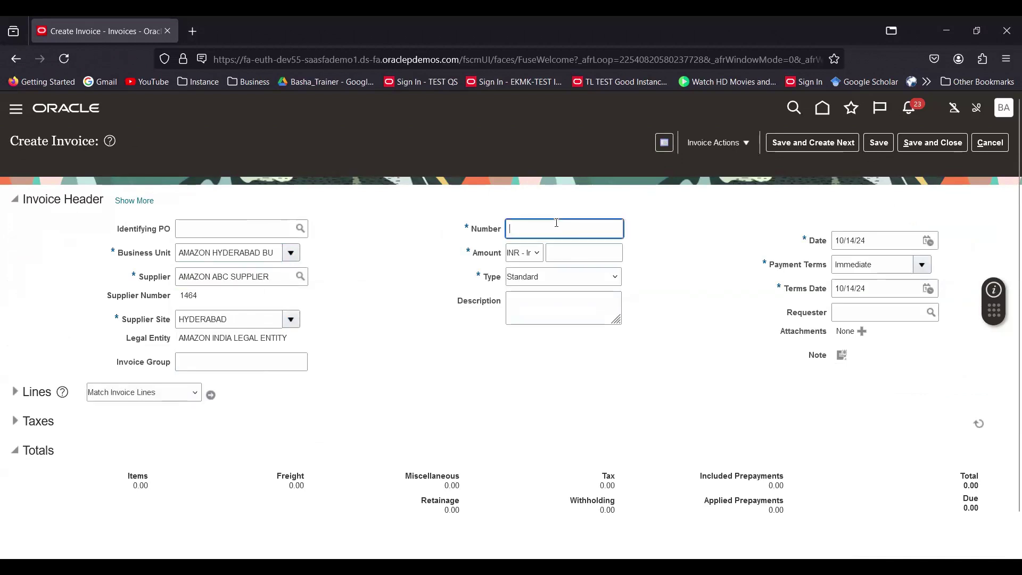
type("USD_I")
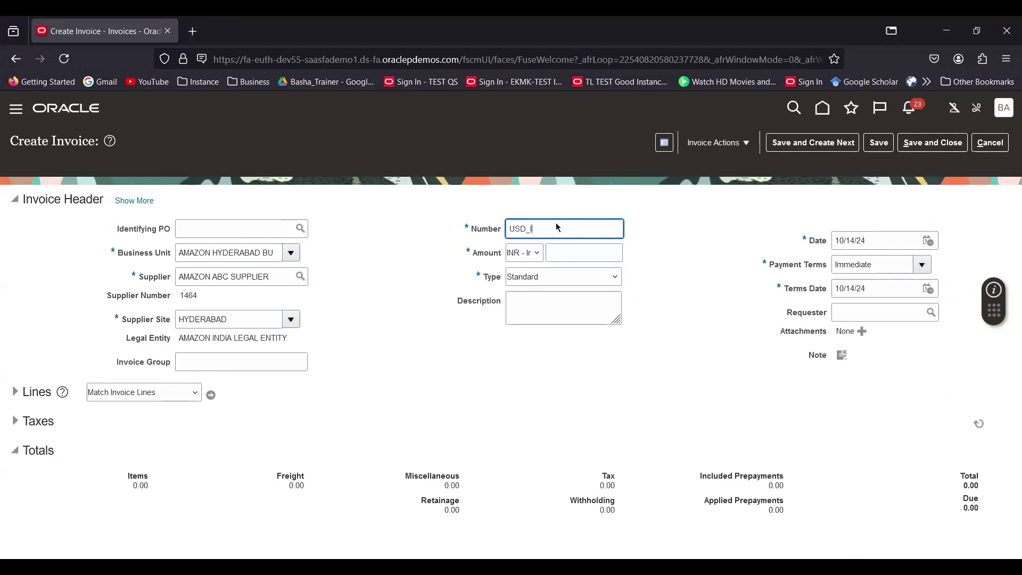
type("NV_001")
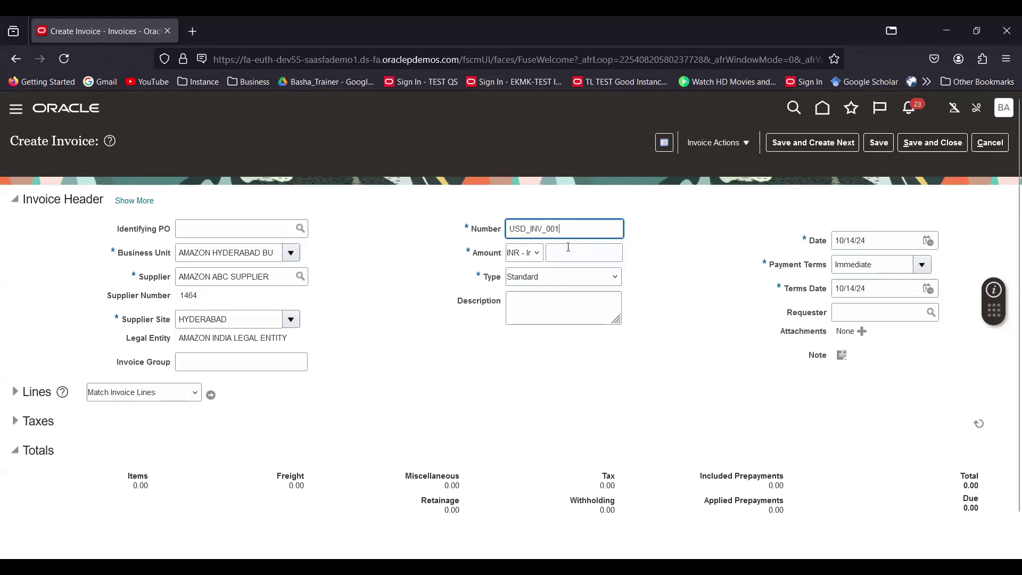
Set the invoice currency to USD - US Dollar and the invoice amount to 2,000.
left_click(536, 253)
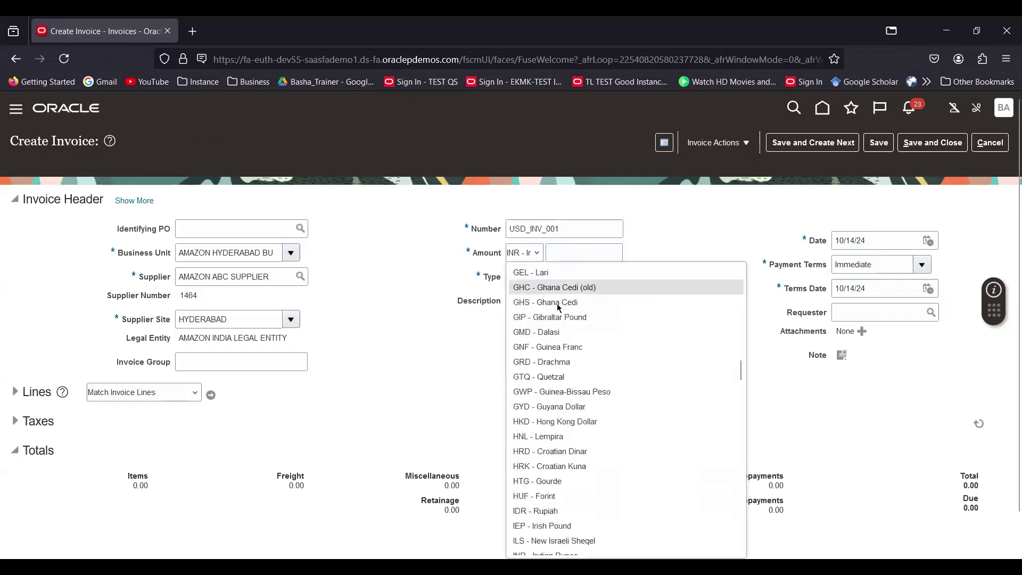
scroll(562, 302, "up", 10)
scroll(563, 302, "up", 5)
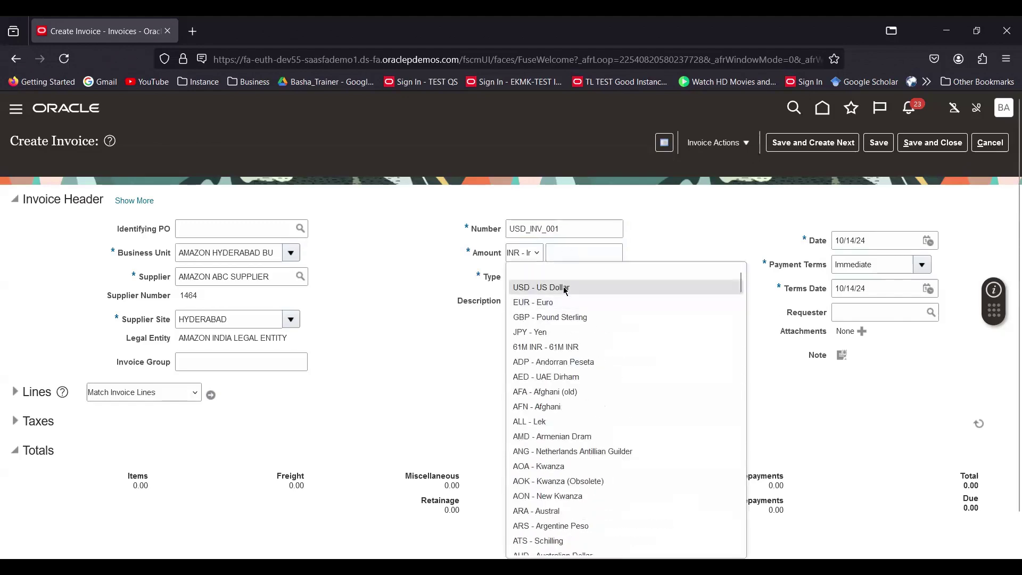
left_click(565, 288)
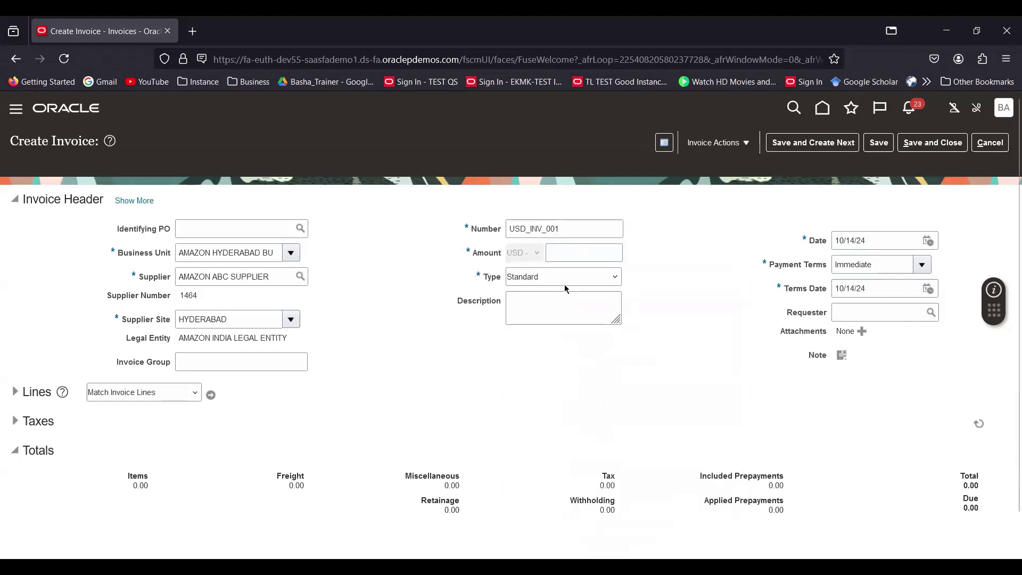
left_click(579, 252)
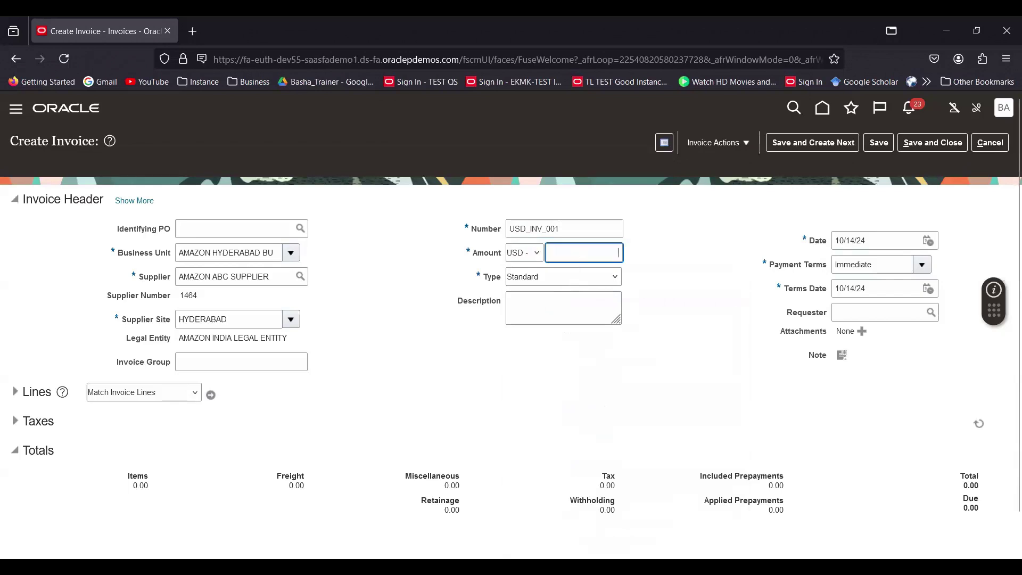
type("1")
key("BackSpace")
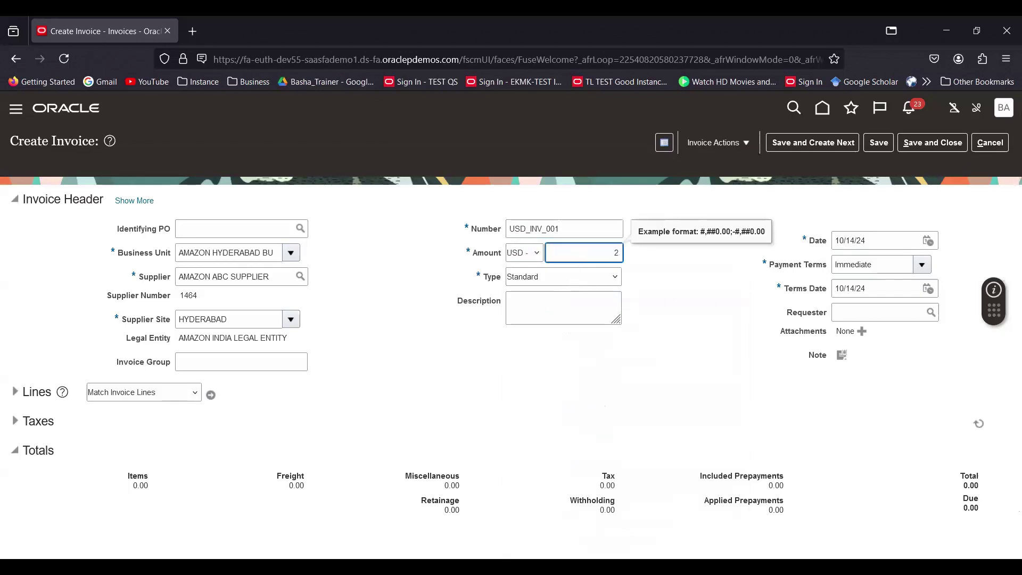
type("2000")
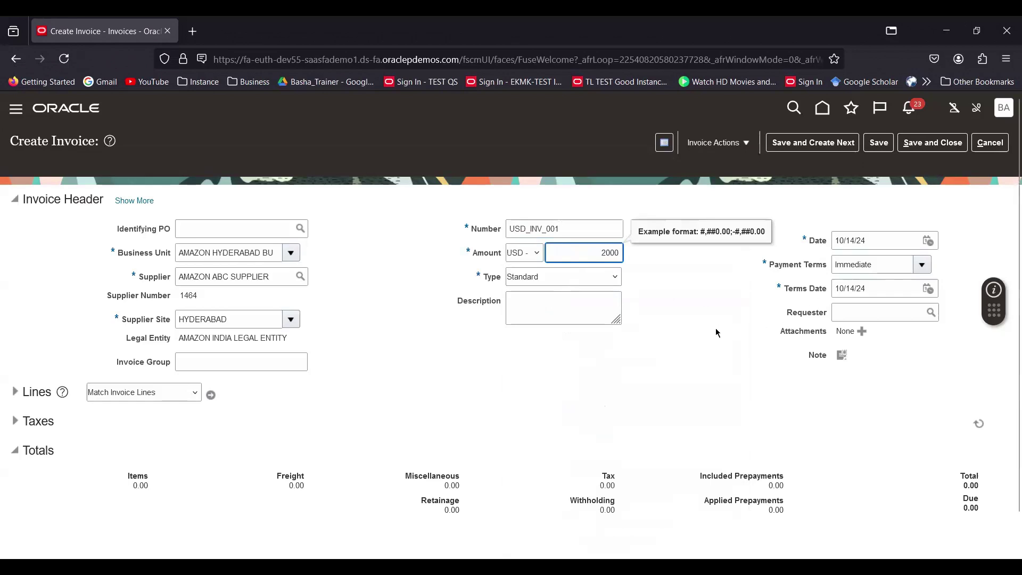
left_click(692, 327)
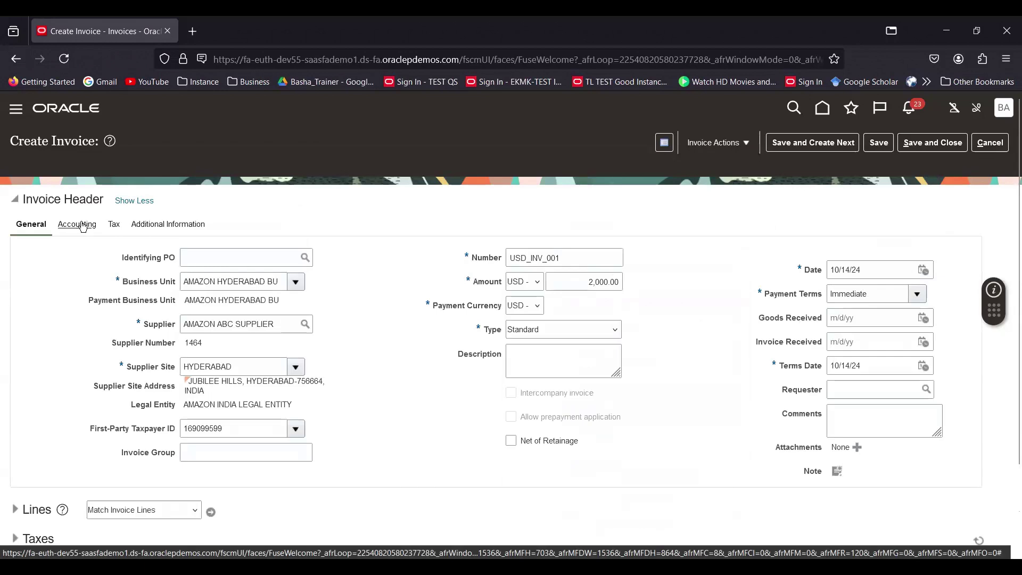
Check the currency conversion details in the header's accounting information, and return to the general information.
left_click(82, 225)
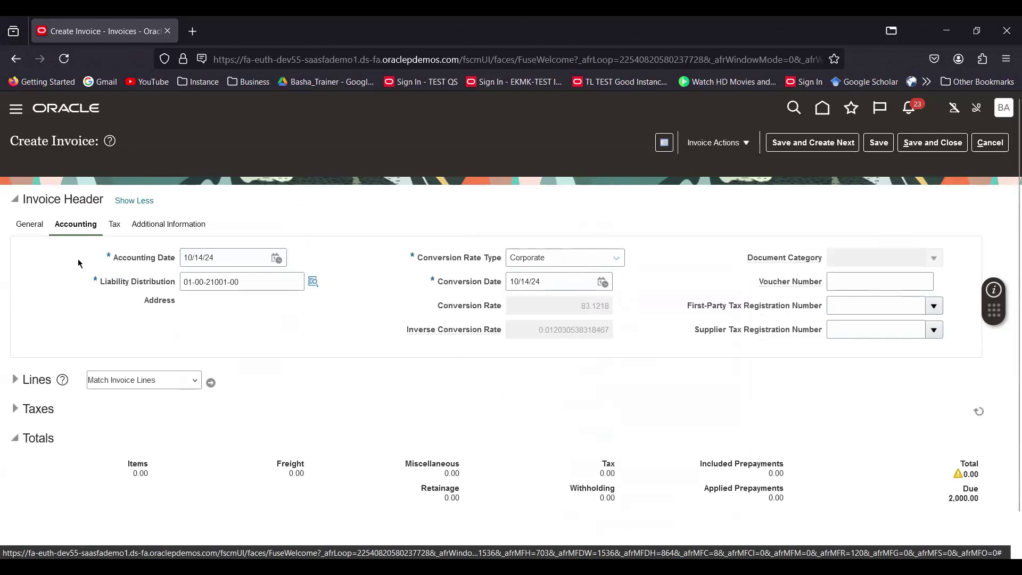
left_click(28, 225)
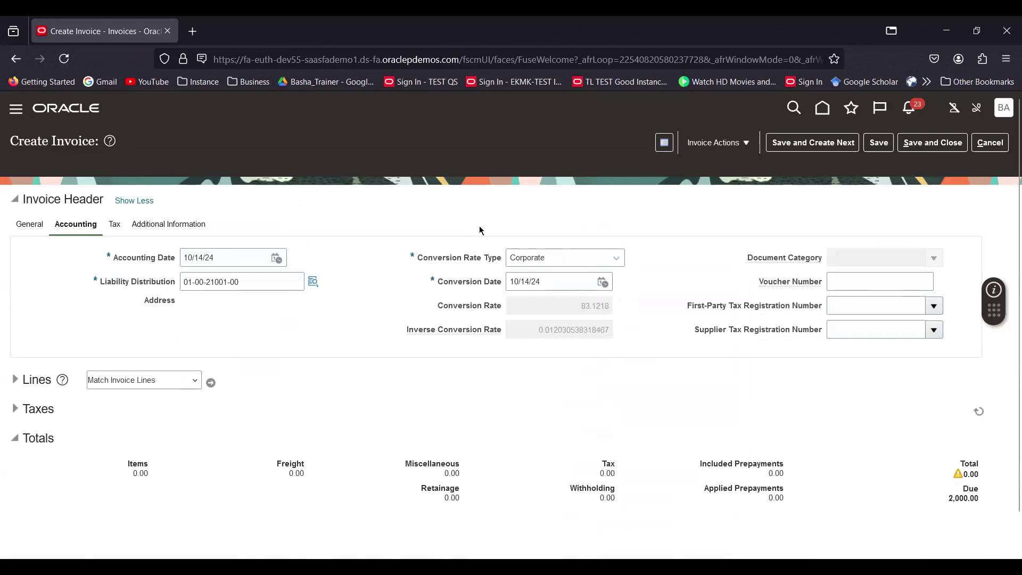
Expand the invoice lines and set the amount of item line 1 to 2,000.
scroll(700, 349, "down", 2)
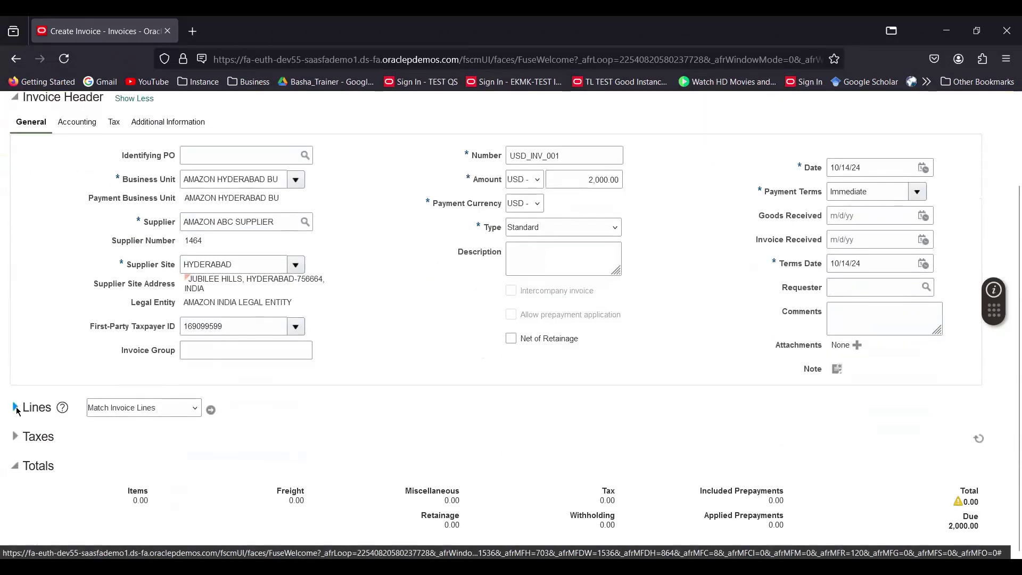
left_click(16, 408)
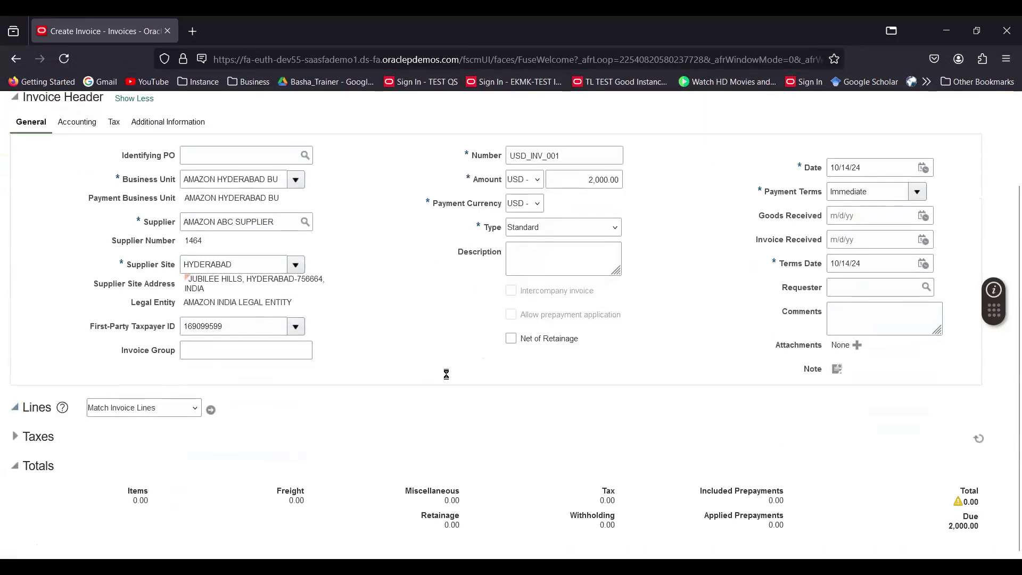
scroll(446, 374, "down", 3)
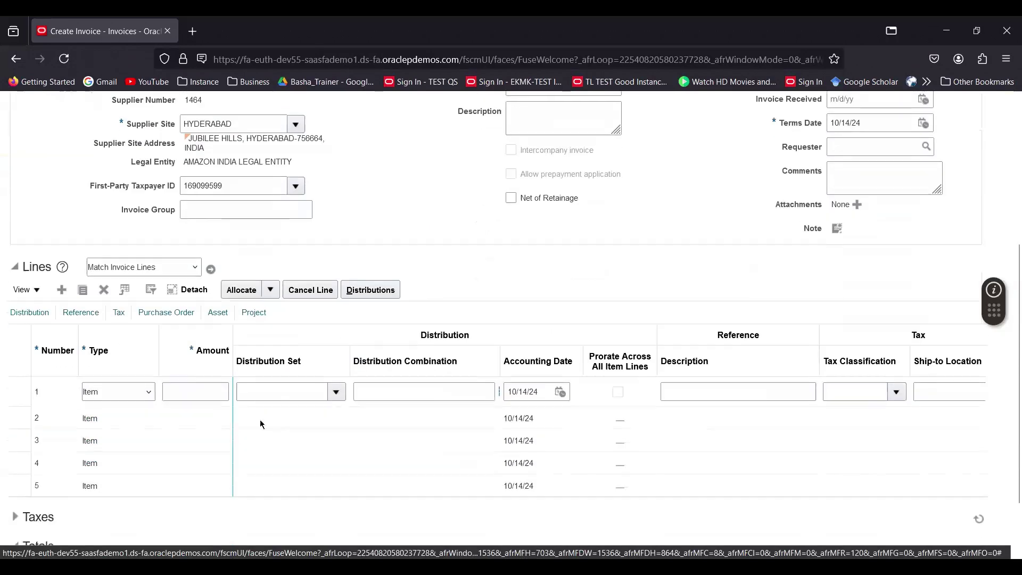
left_click(194, 396)
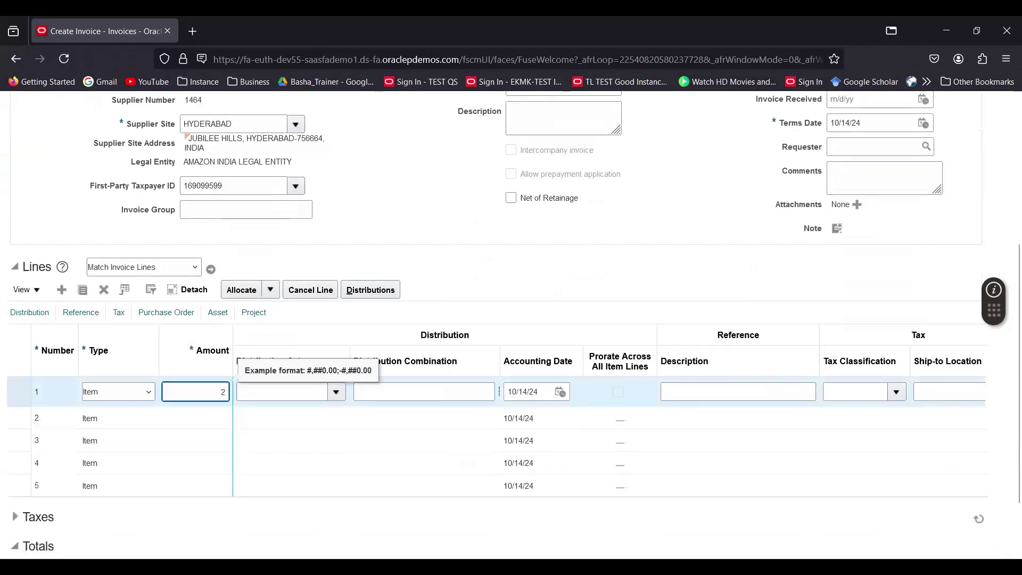
type("2,000")
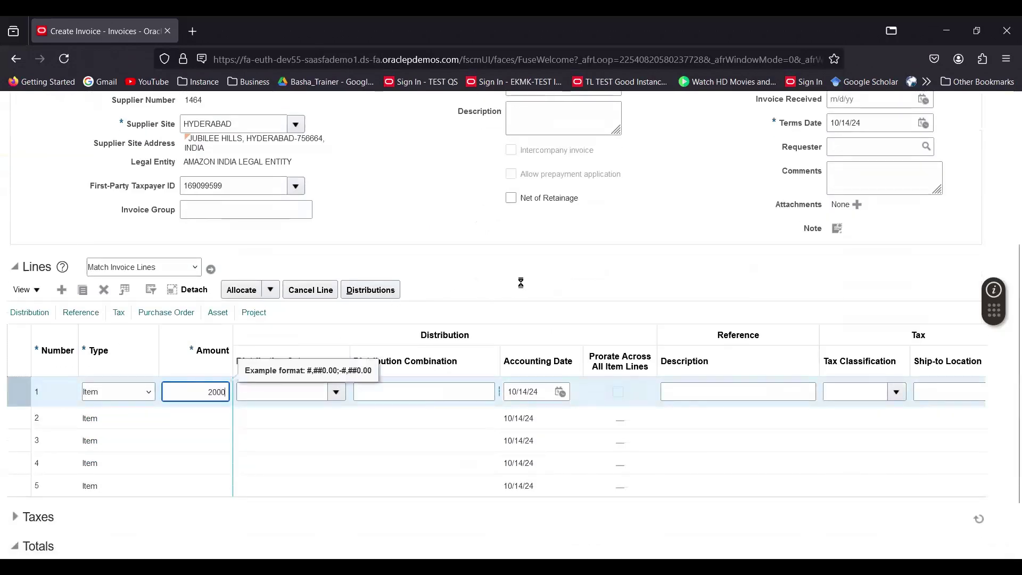
Widen the Distribution Combination column and assign account 16001 Inventory Accrual Account to line 1's distribution combination.
left_click(503, 363)
left_click_drag(502, 364, 529, 364)
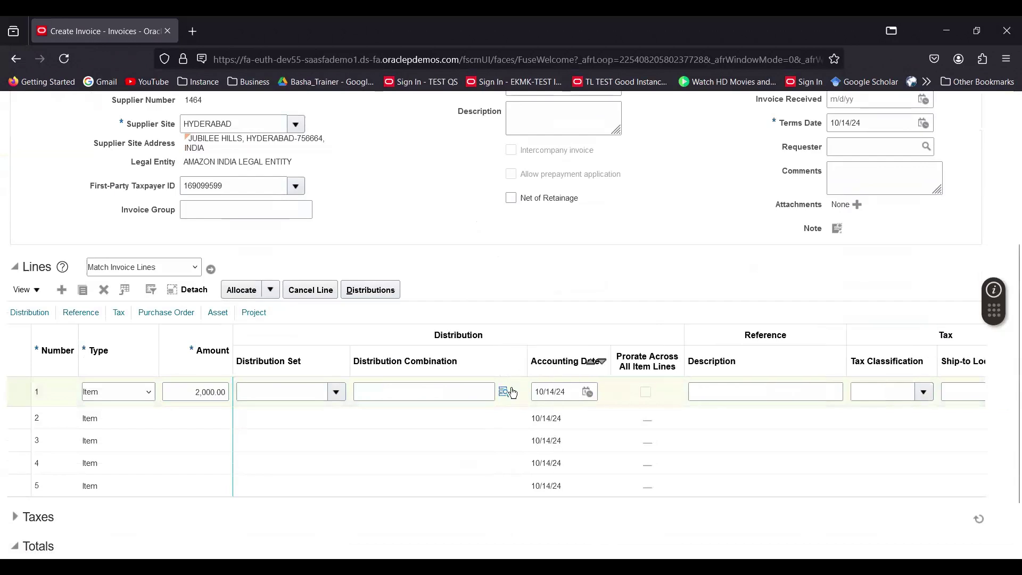
left_click(505, 393)
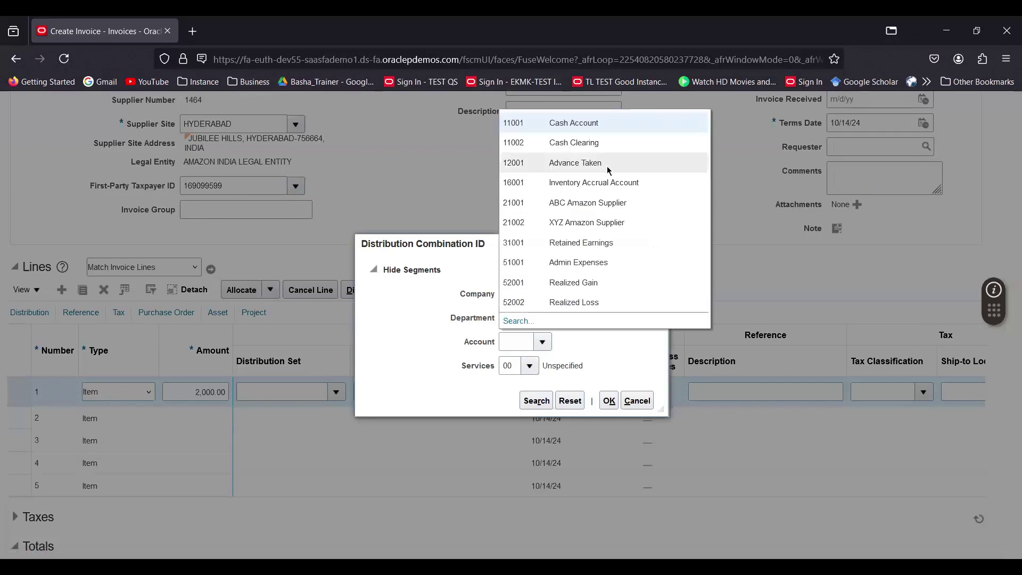
left_click(615, 183)
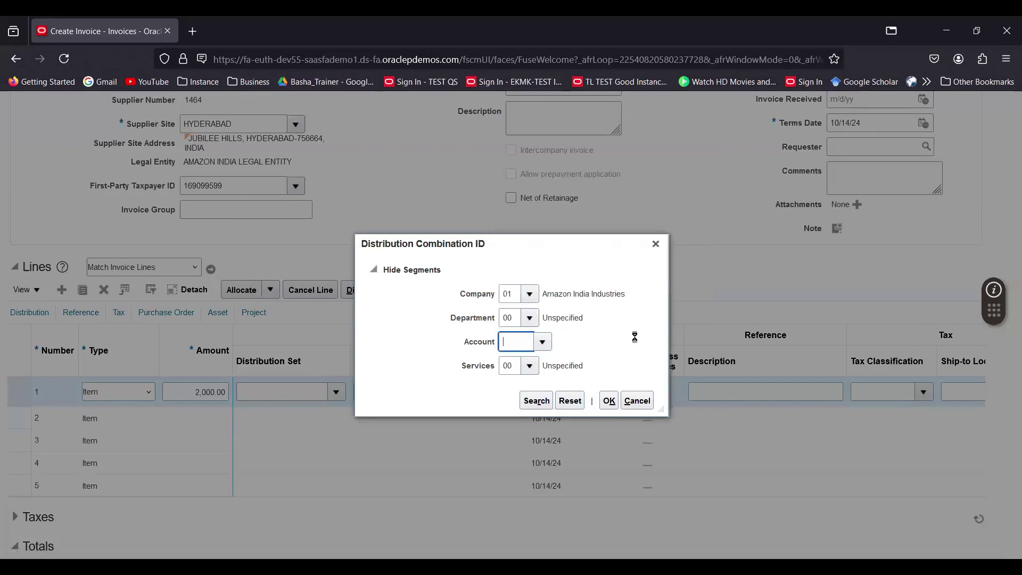
left_click(610, 402)
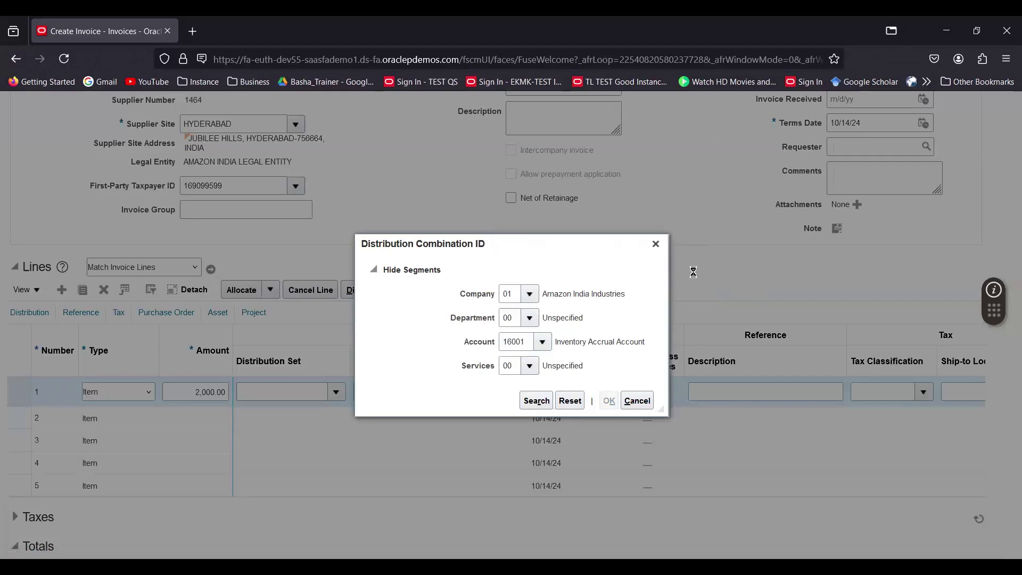
Try to save the invoice with the Immediate payment terms.
scroll(714, 271, "up", 5)
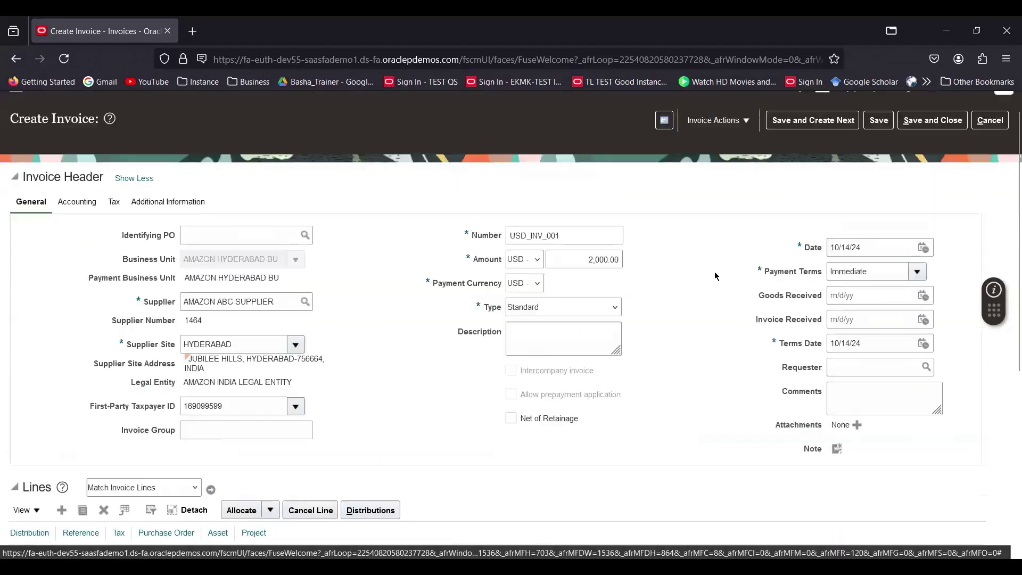
left_click(888, 145)
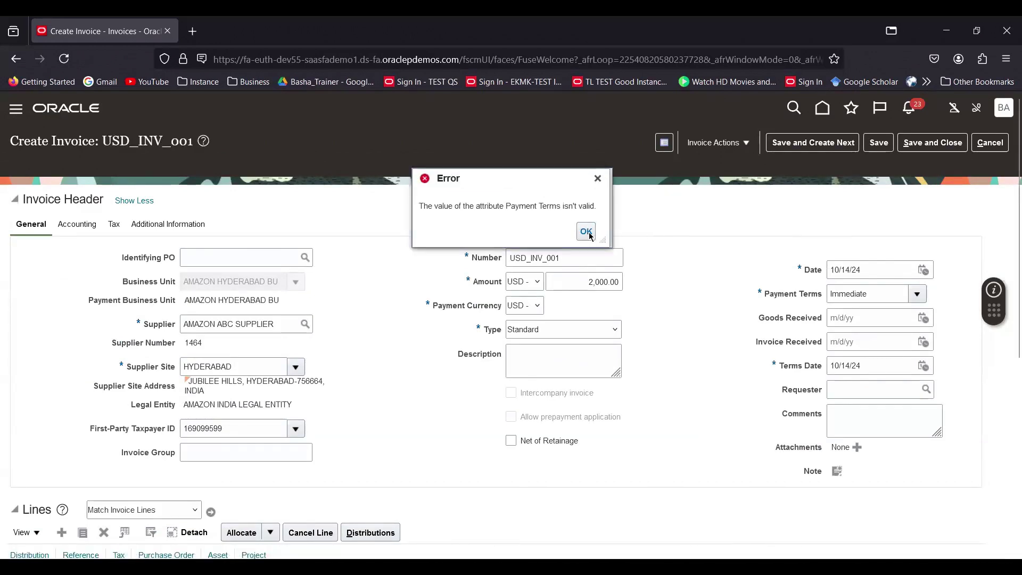
left_click(587, 233)
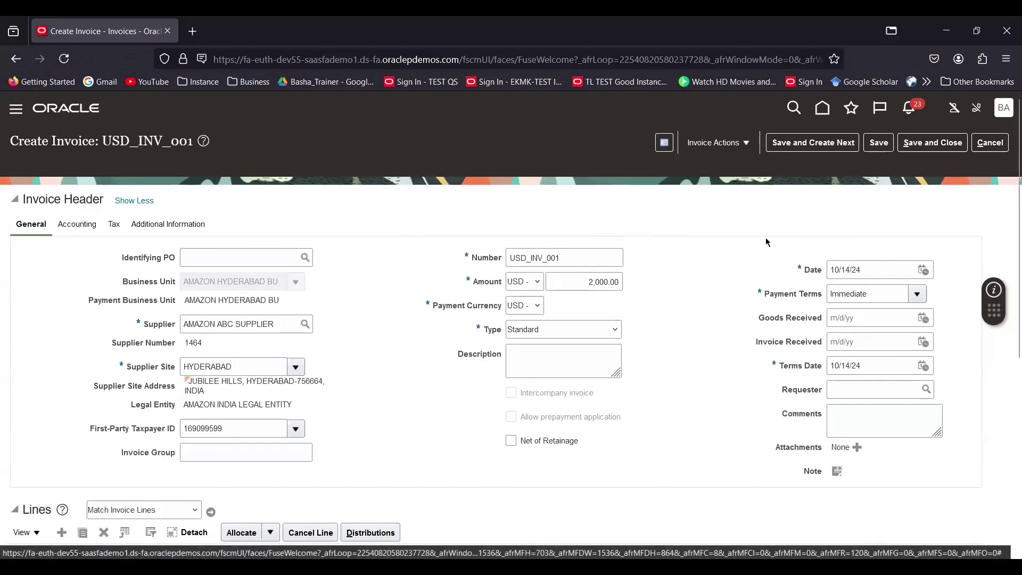
Set the payment terms to 2/10 Net 30 and save the invoice.
left_click(919, 297)
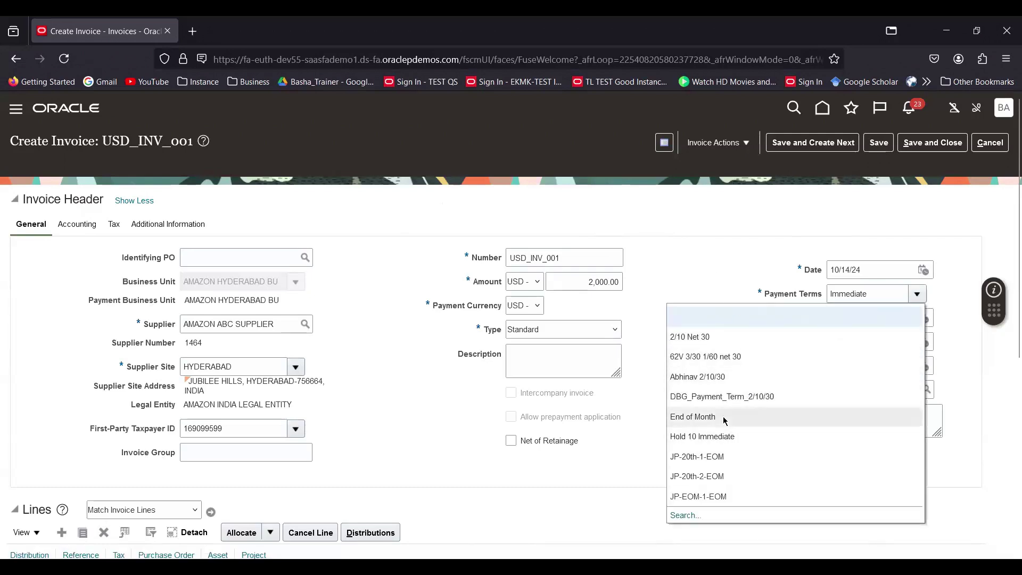
left_click(712, 338)
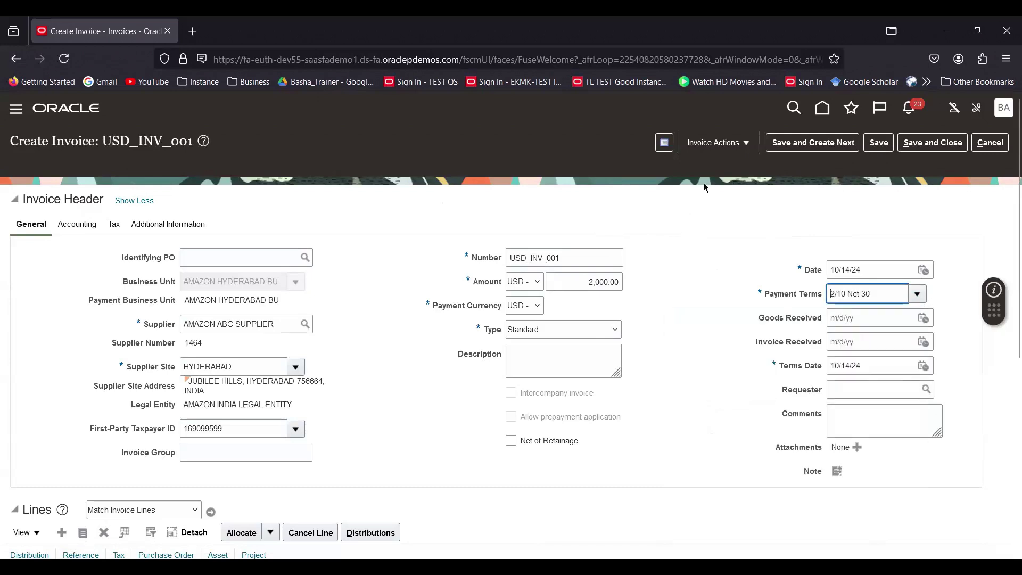
left_click(867, 151)
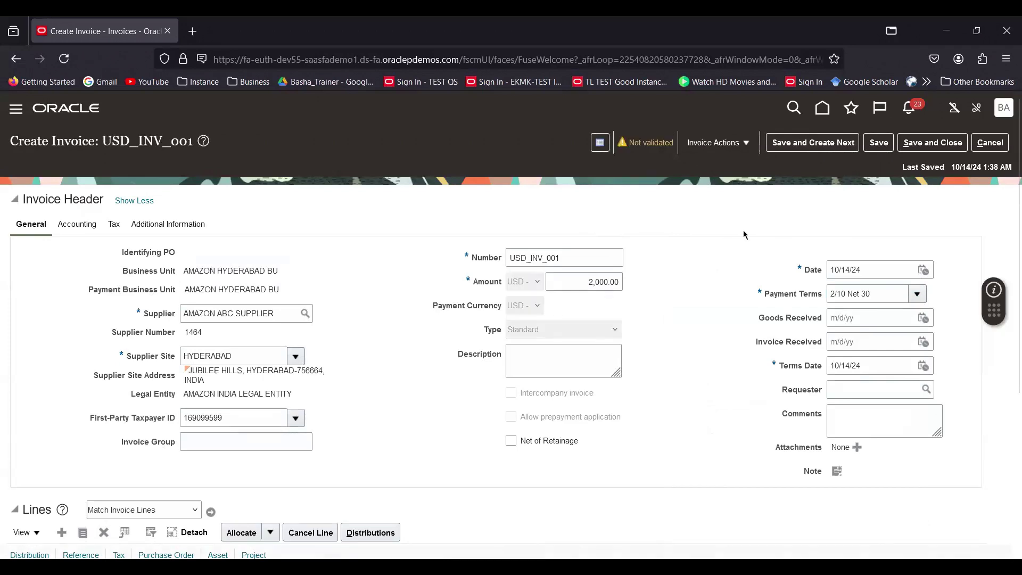
Validate invoice USD_INV_001, account it in draft and view its accounting lines.
left_click(750, 143)
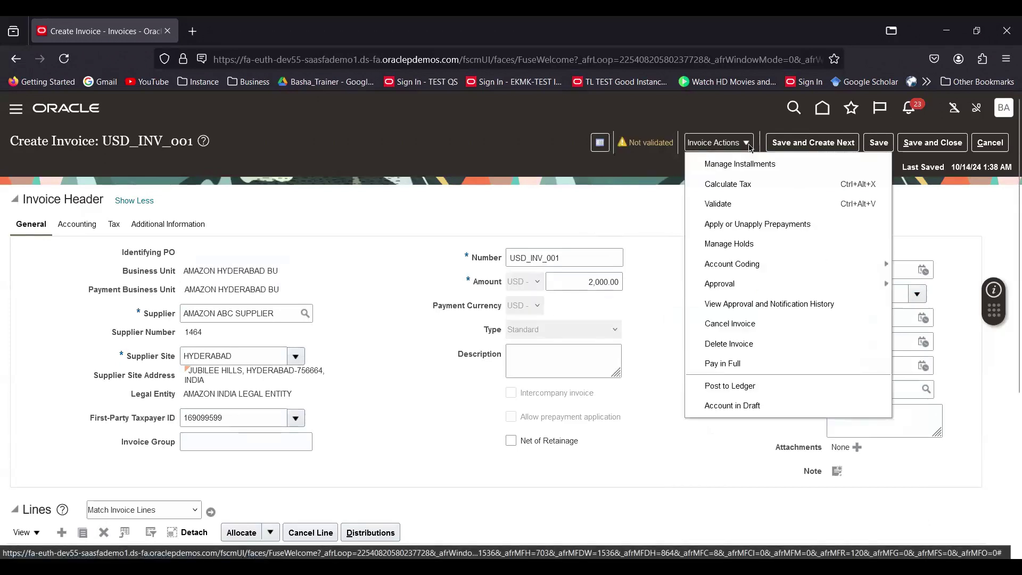
left_click(724, 201)
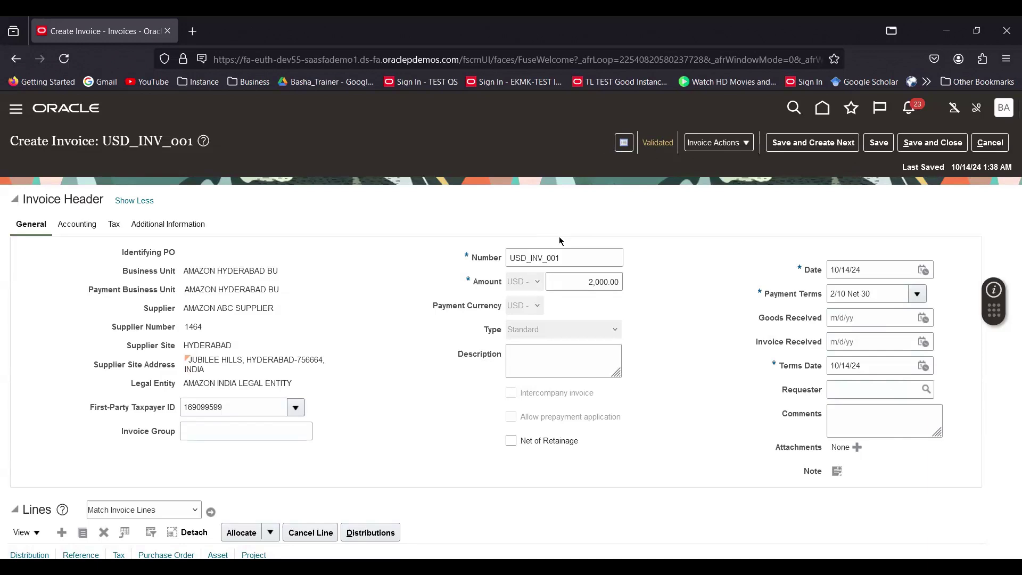
left_click(747, 143)
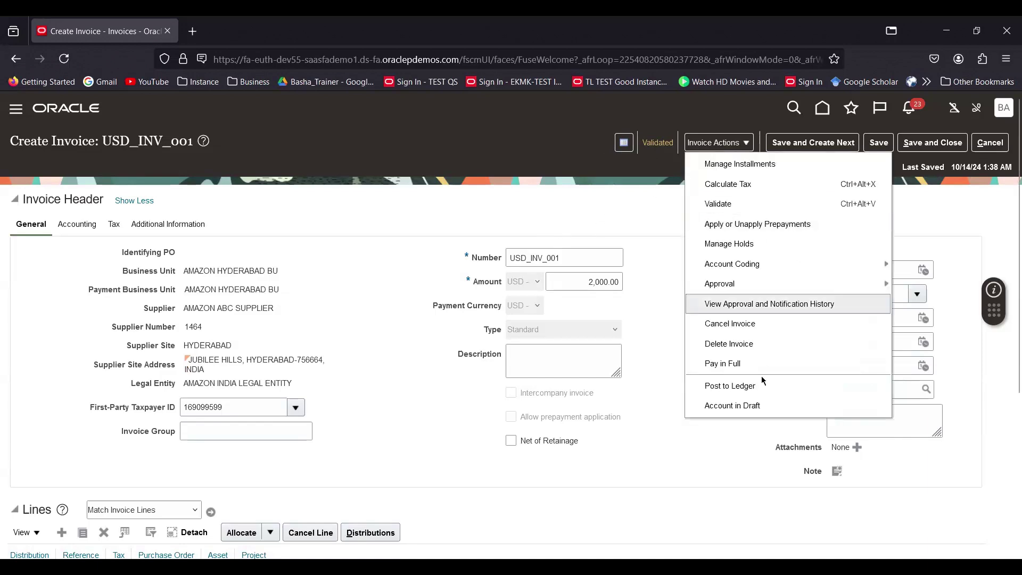
left_click(745, 406)
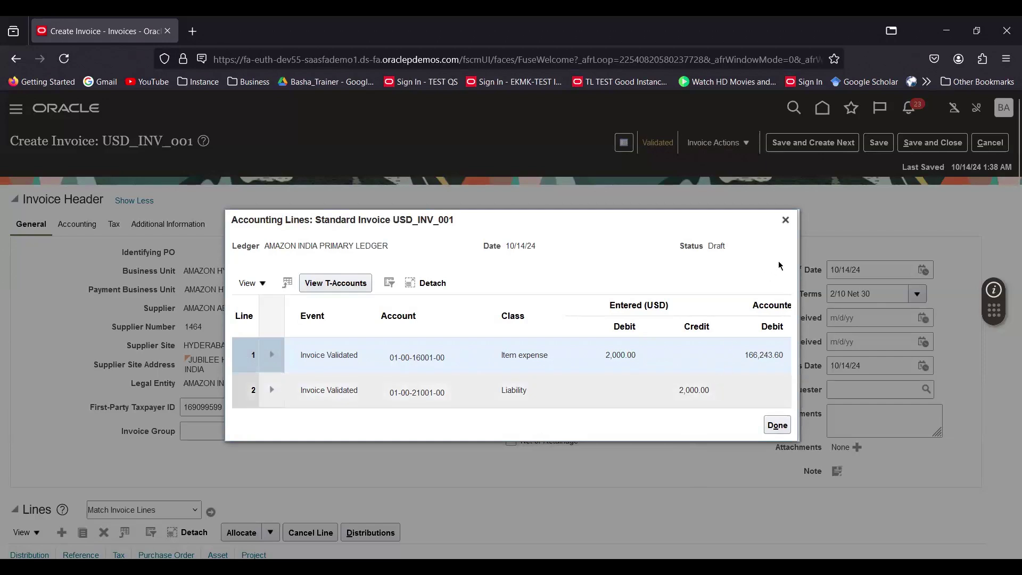
left_click(787, 220)
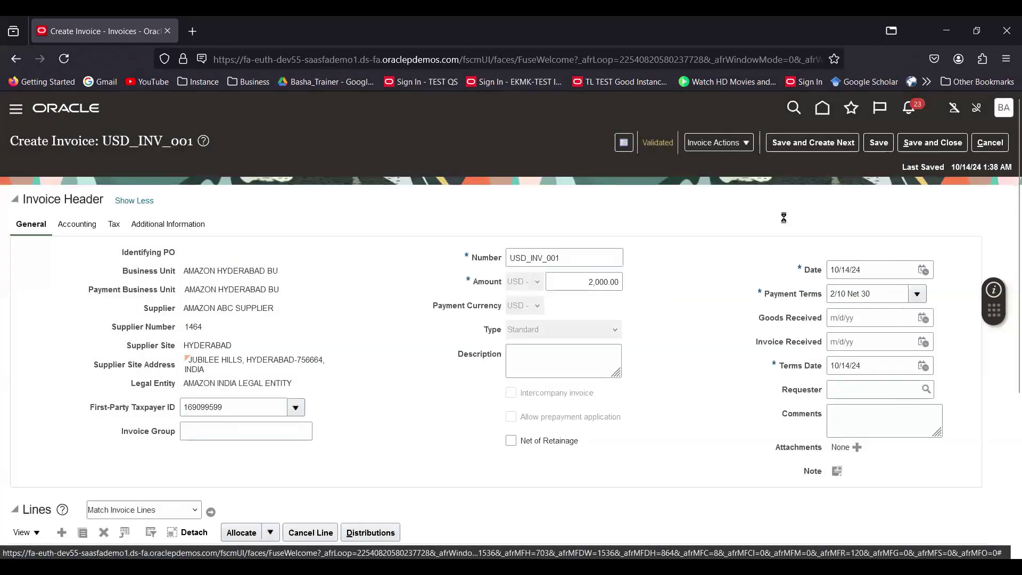
Post the invoice to the ledger, then save and close it.
left_click(748, 144)
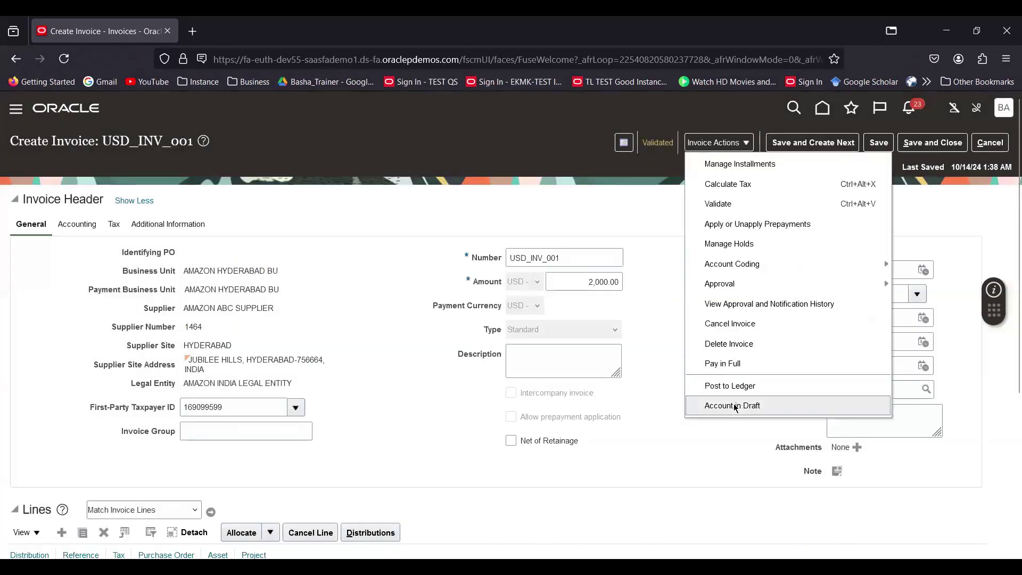
left_click(745, 389)
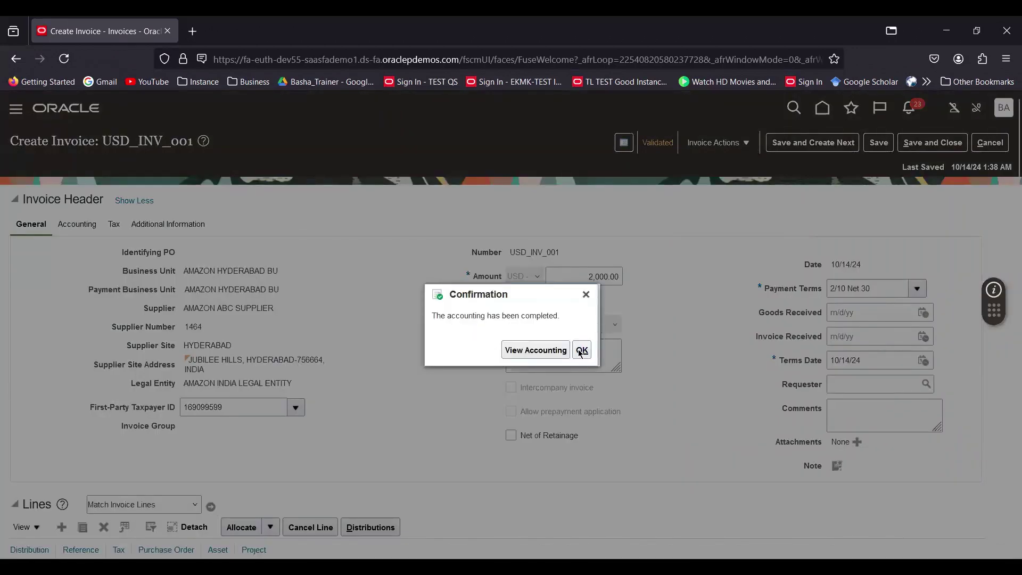
left_click(581, 352)
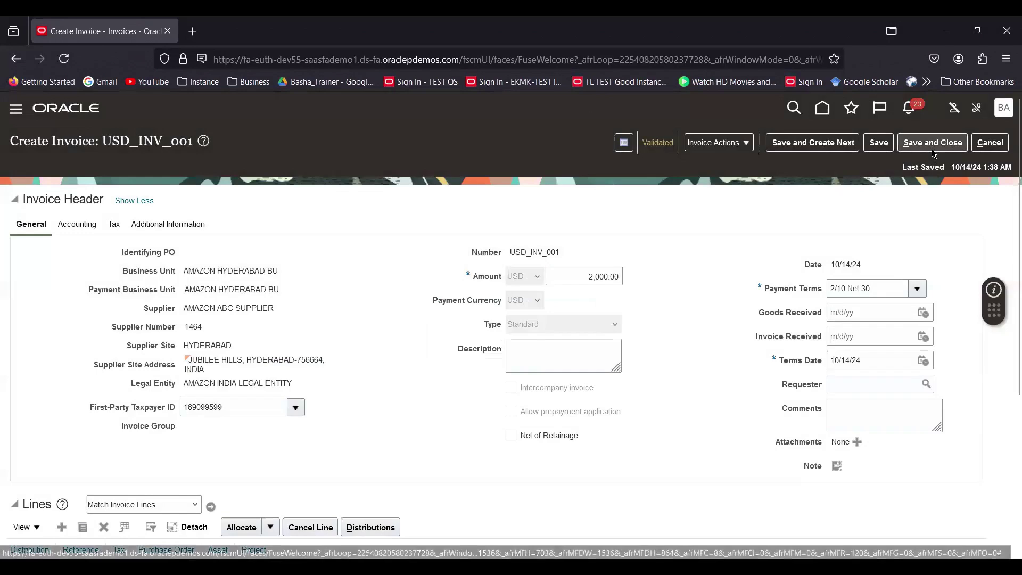
left_click(933, 143)
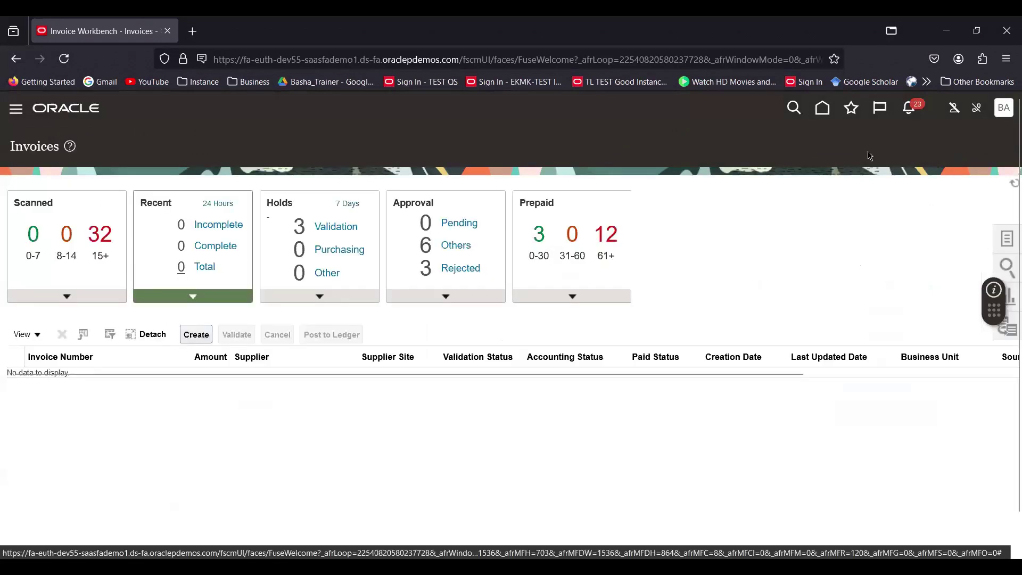
Go to the Payments work area and start creating a new payment.
left_click(823, 108)
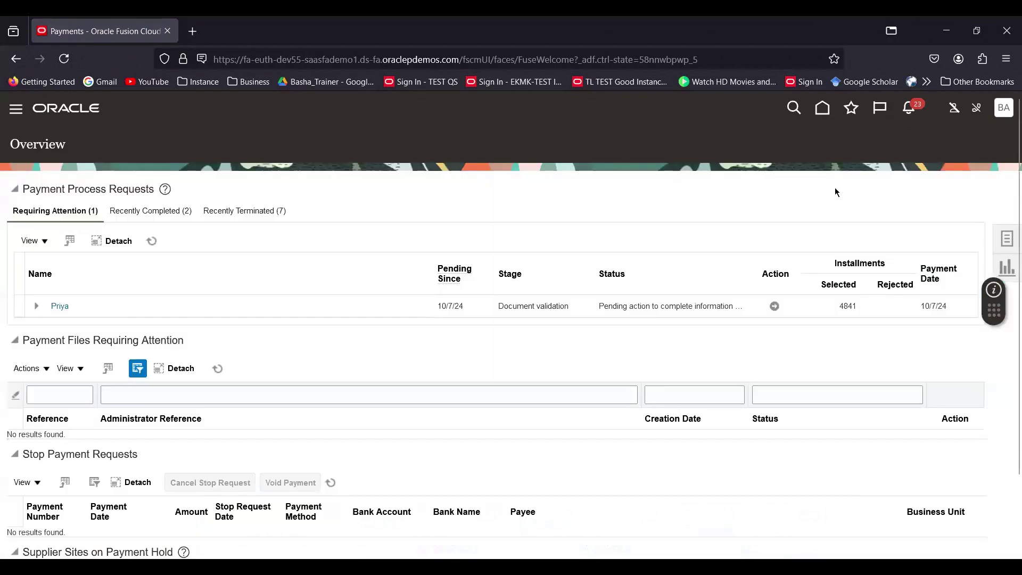
left_click(1006, 239)
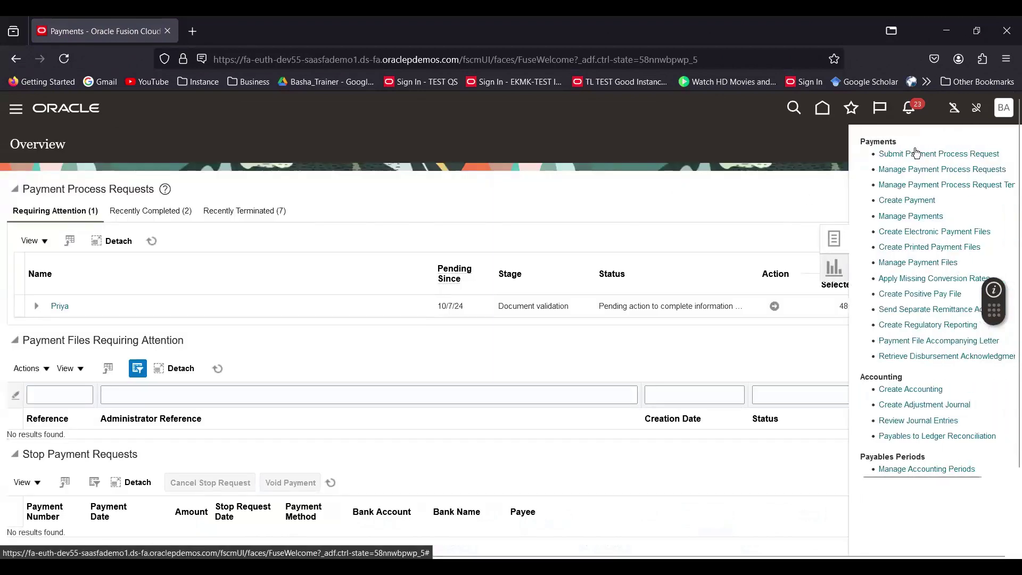
left_click(909, 202)
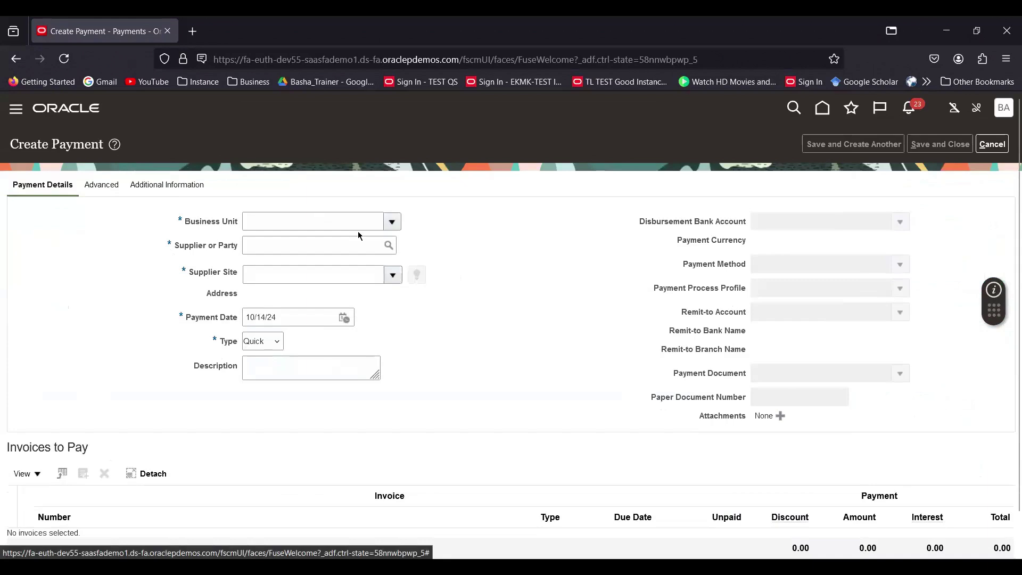
Set the payment's business unit to AMAZON HYDERABAD BU and its supplier to AMAZON ABC SUPPLIER, dismissing any message.
left_click(392, 221)
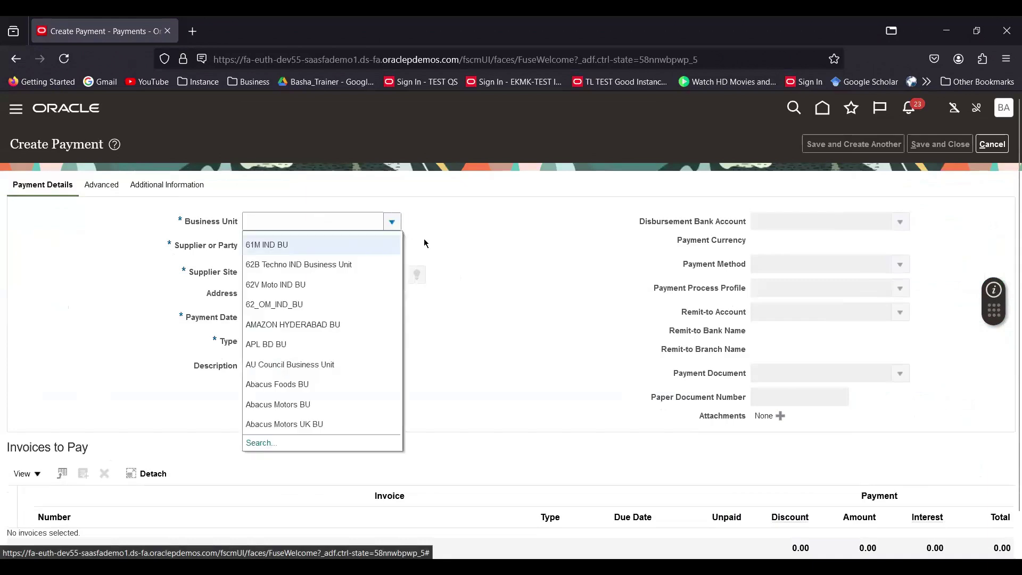
left_click(320, 325)
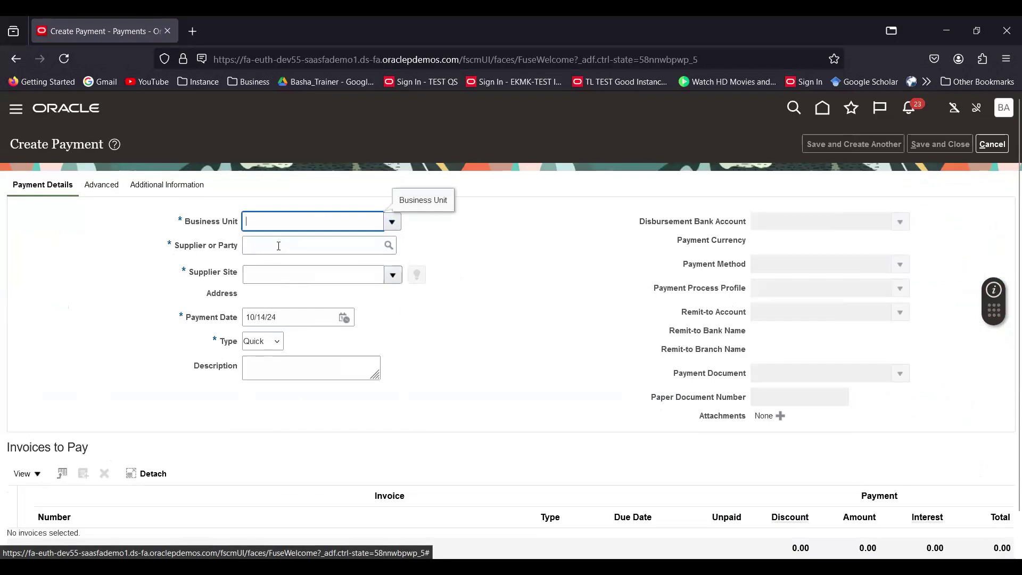
left_click(278, 246)
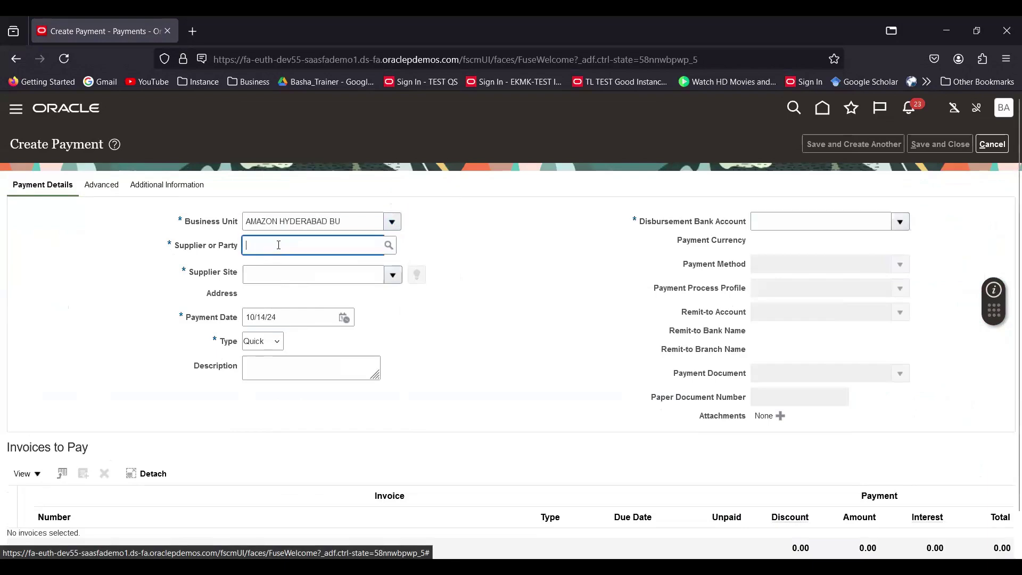
type("amaz")
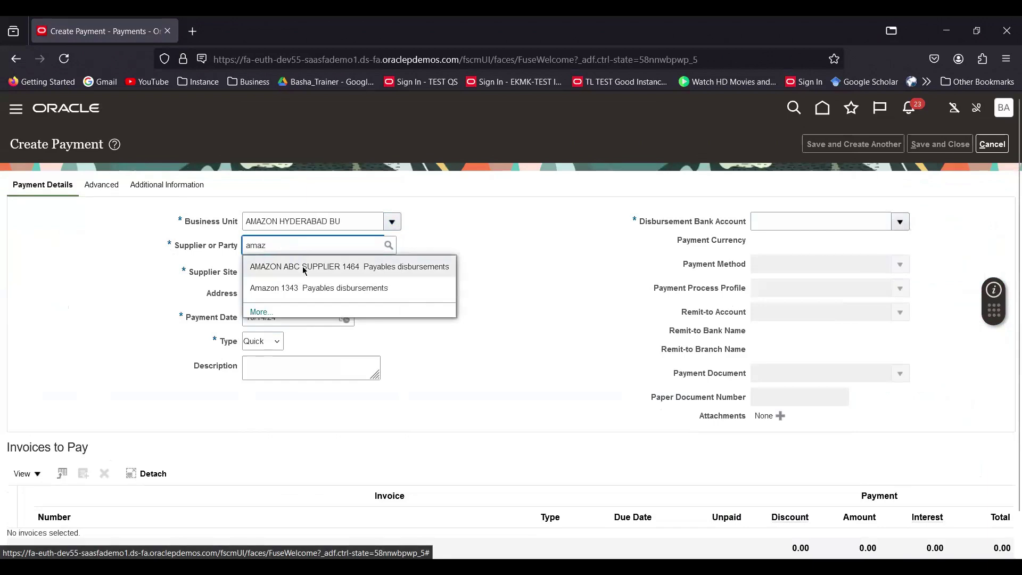
left_click(320, 266)
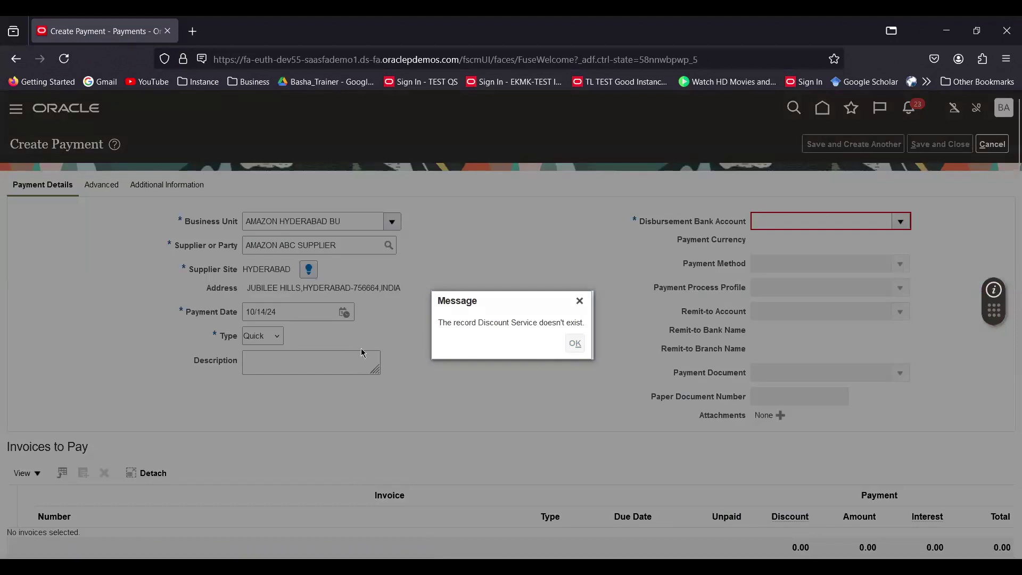
key("Return")
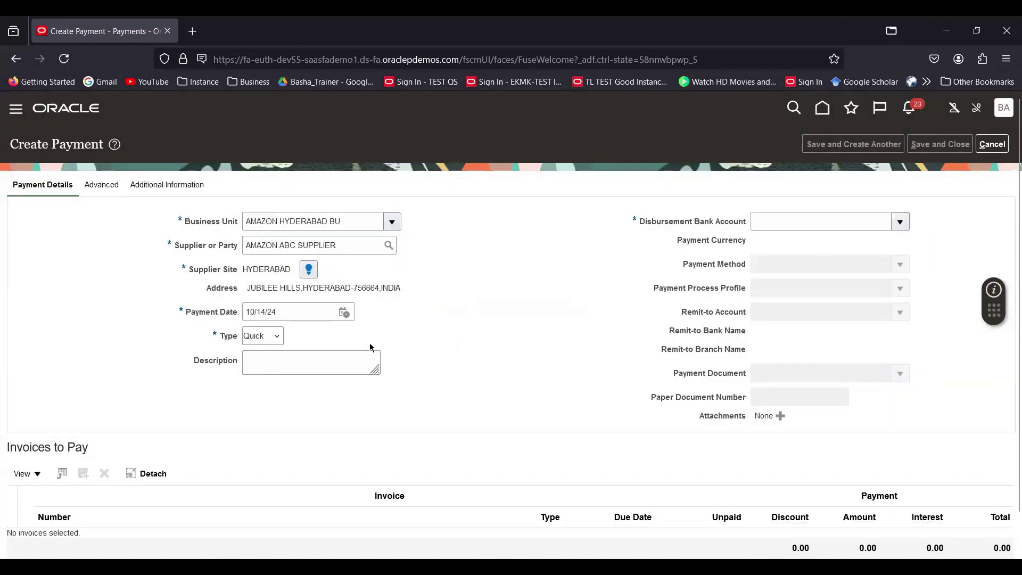
Choose Amz Hsbc Operations Account as the disbursement bank account and USD - US Dollar as the payment currency.
left_click(900, 221)
left_click(687, 268)
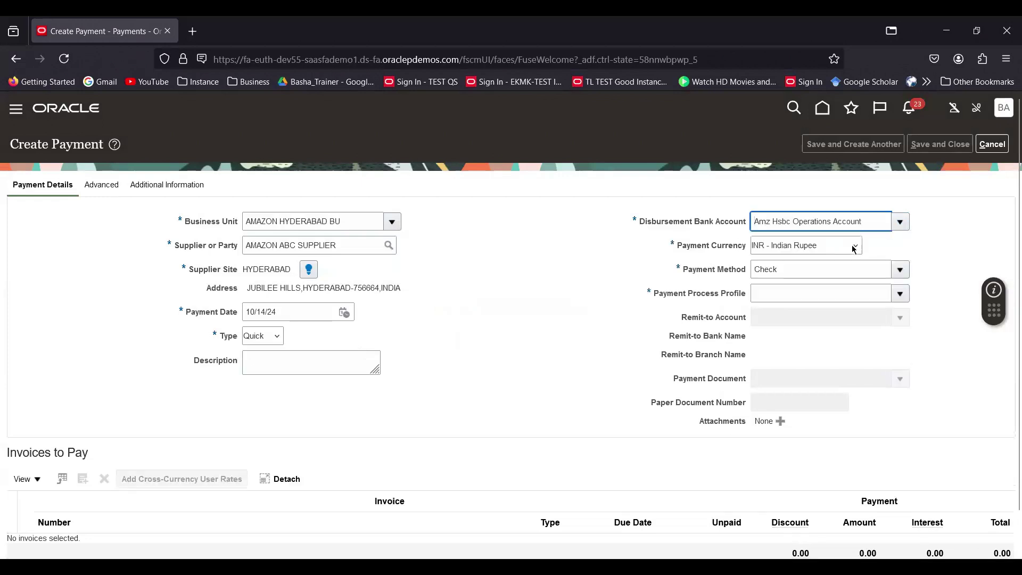
left_click(842, 248)
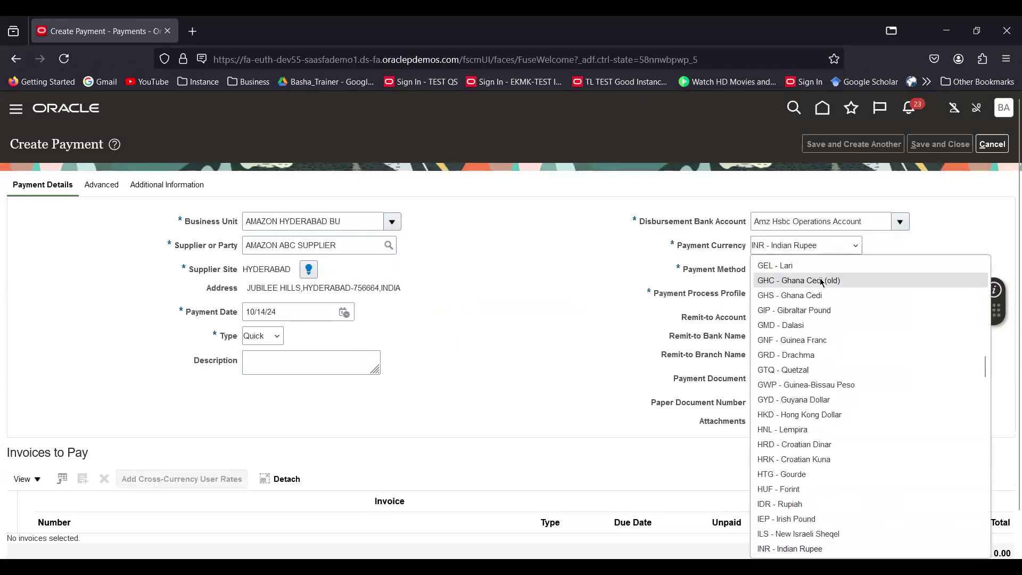
type("us")
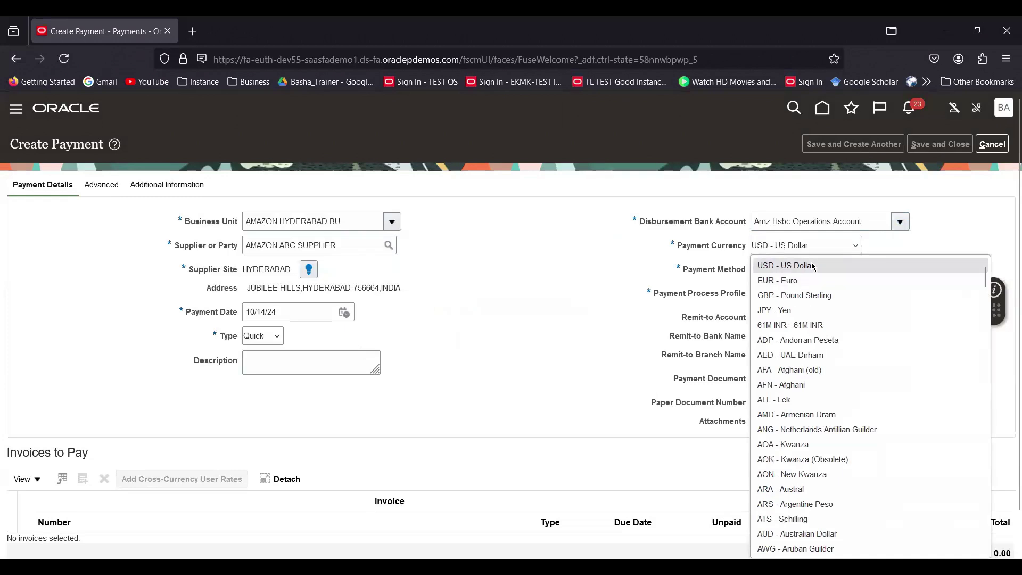
left_click(815, 266)
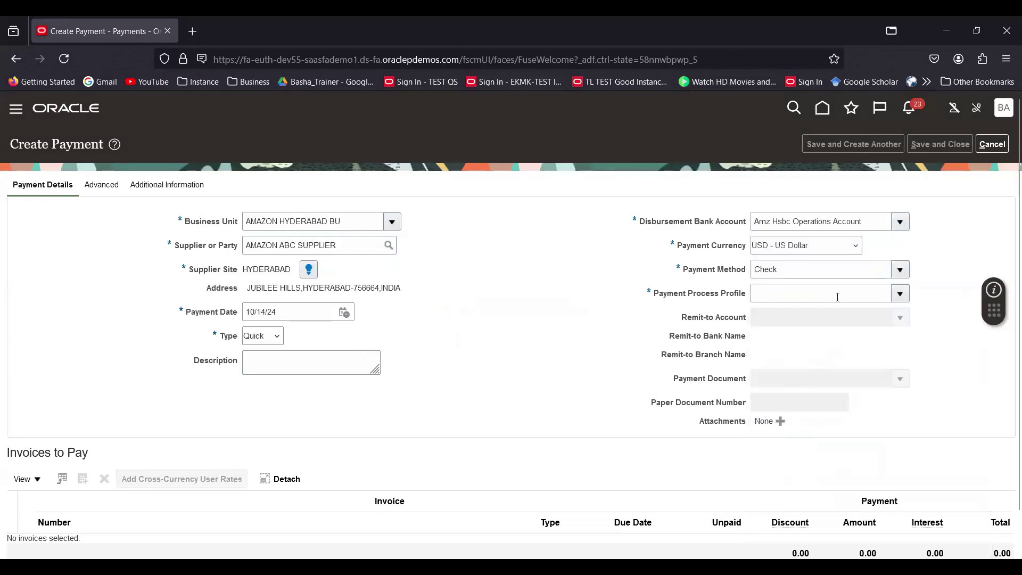
Set the payment process profile to Standard Check - All Currency and the payment document to Amazon Pay Doc.
left_click(780, 294)
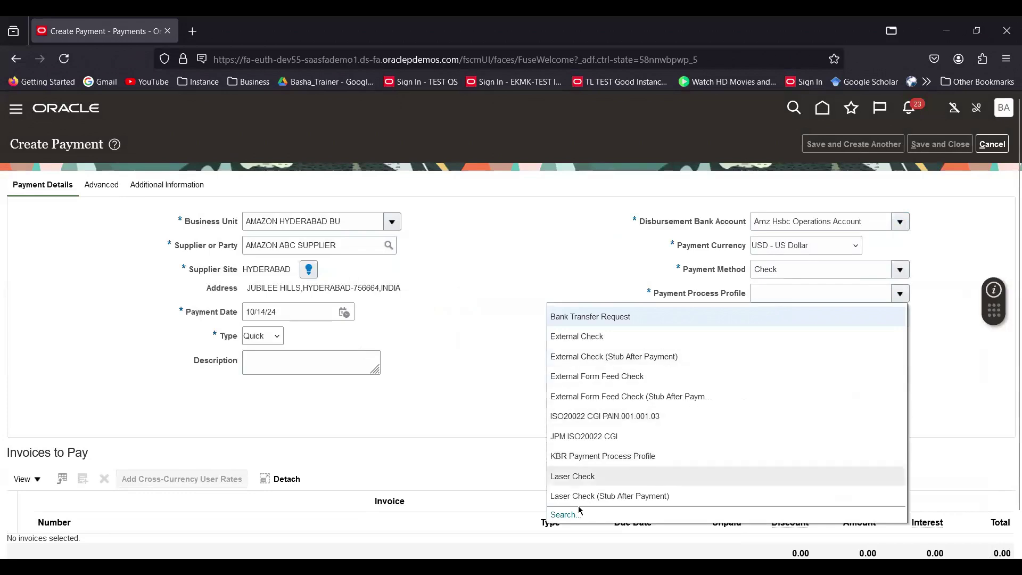
left_click(771, 291)
type("s")
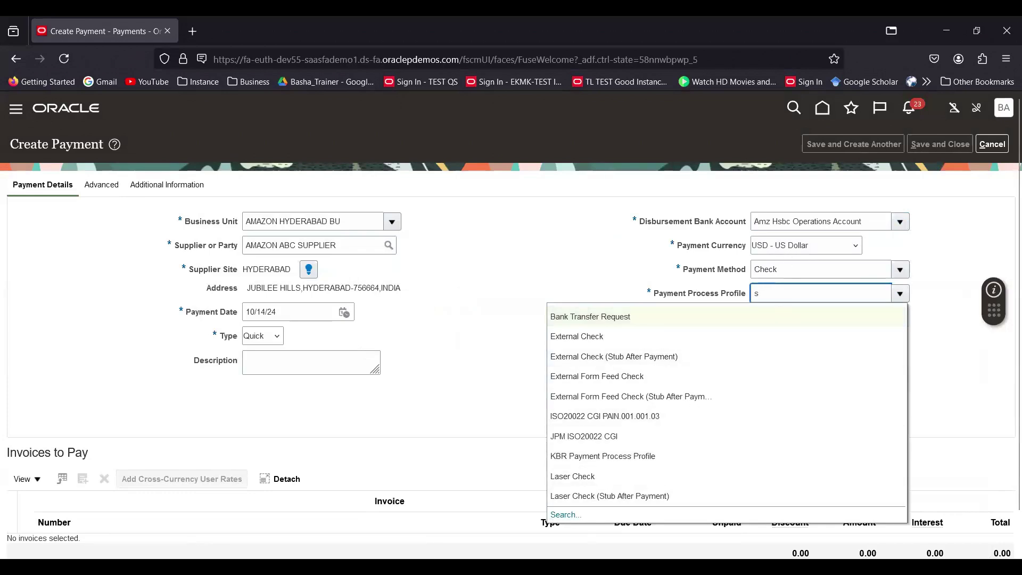
type("tand")
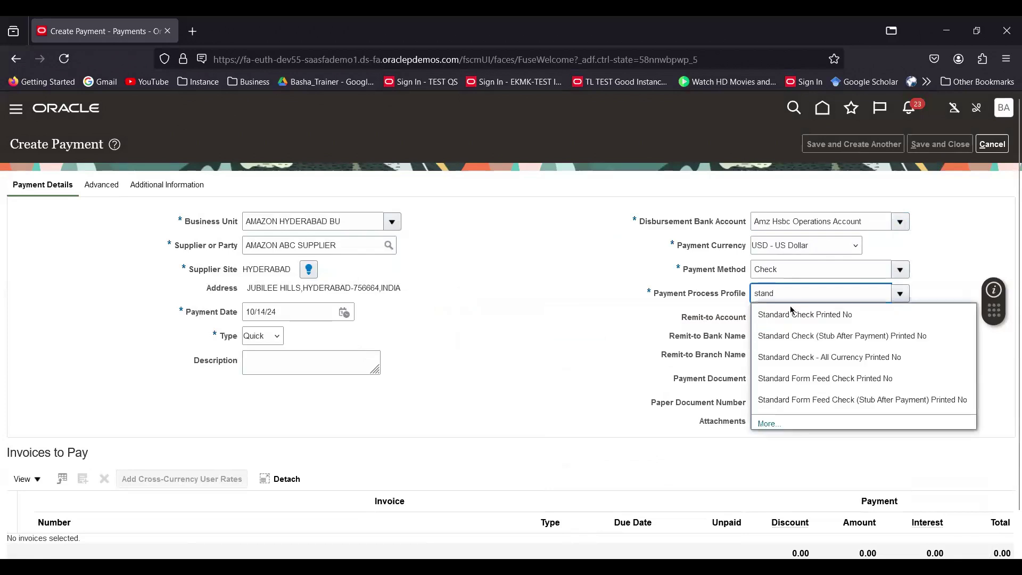
left_click(869, 360)
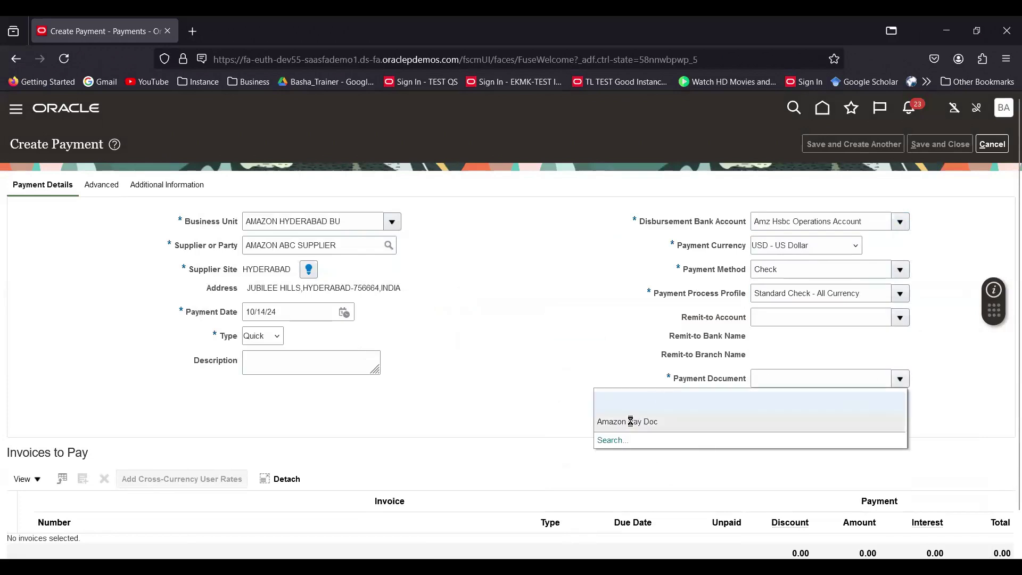
left_click(631, 421)
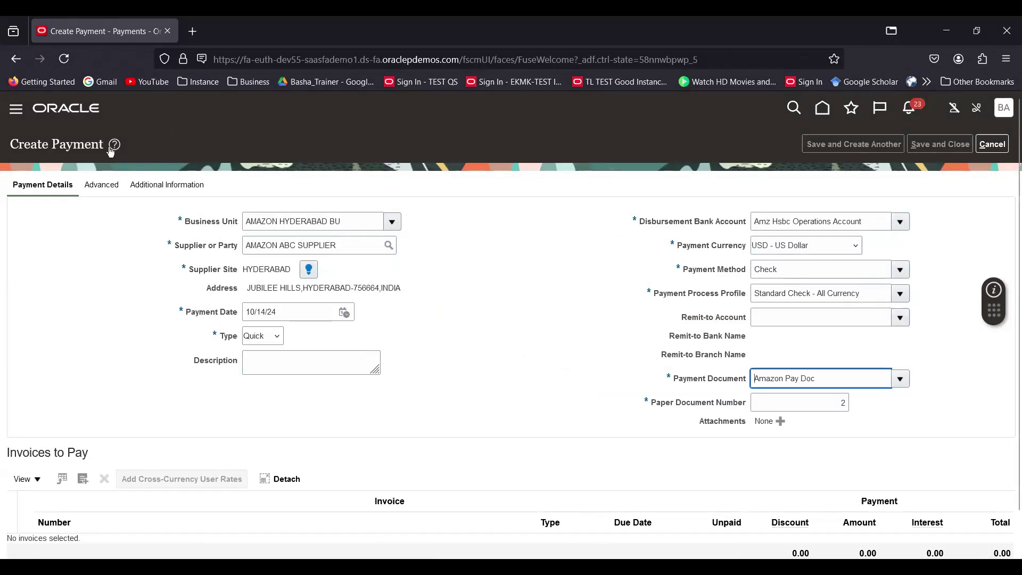
In the advanced payment options, set the conversion rate type to User with a rate of 80 and enable Account and post to ledger.
left_click(101, 185)
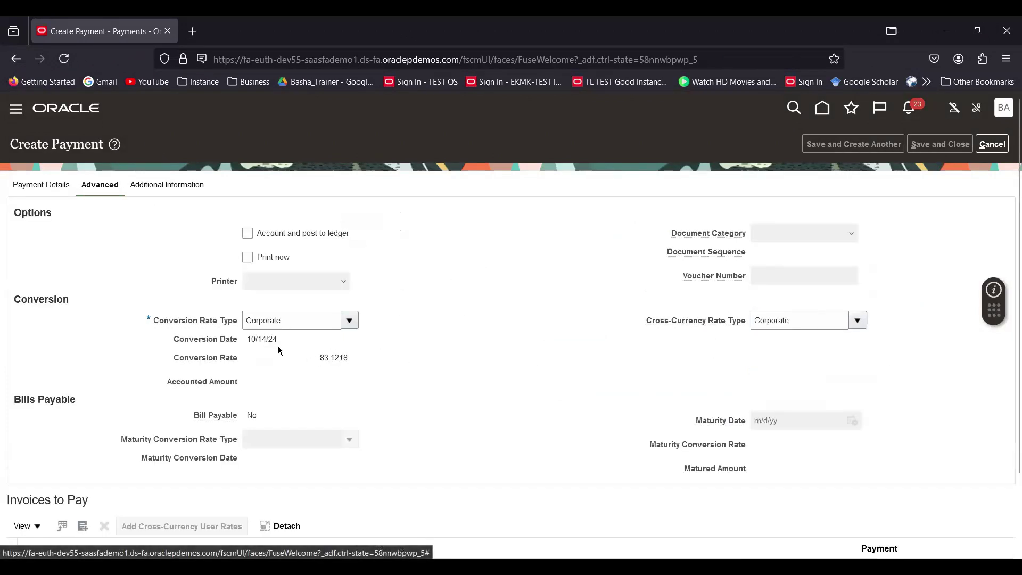
left_click(349, 321)
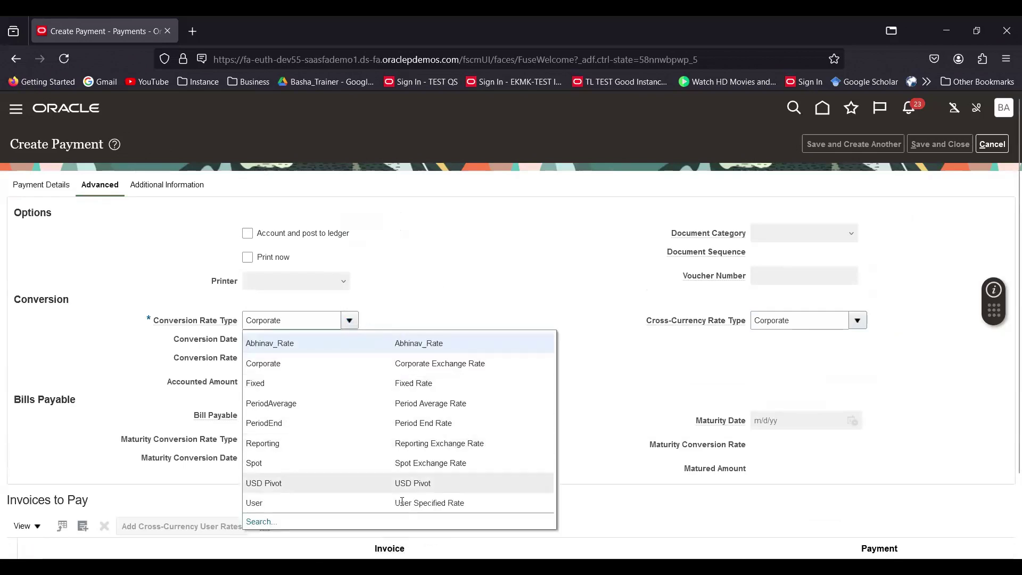
left_click(408, 503)
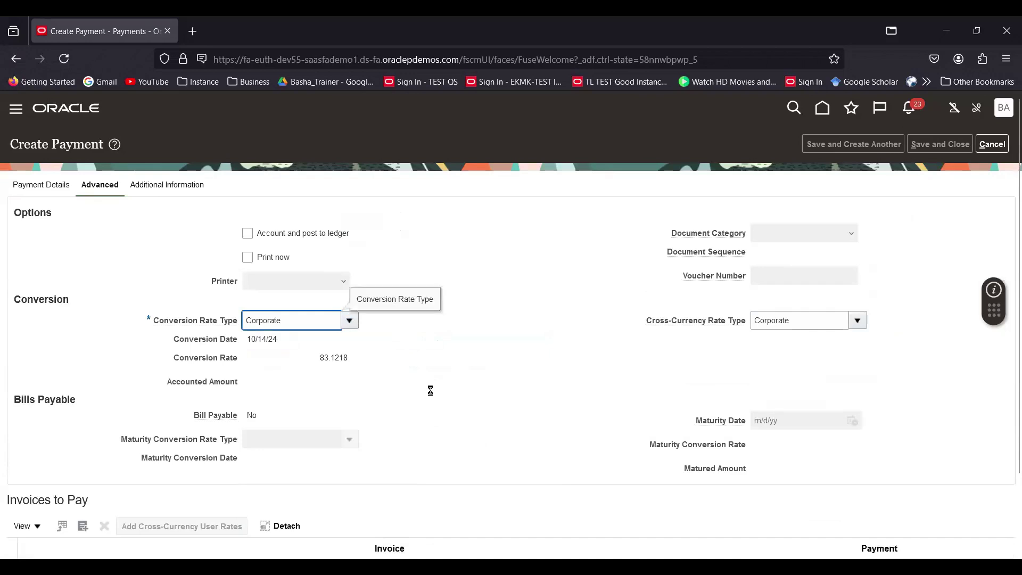
left_click(286, 363)
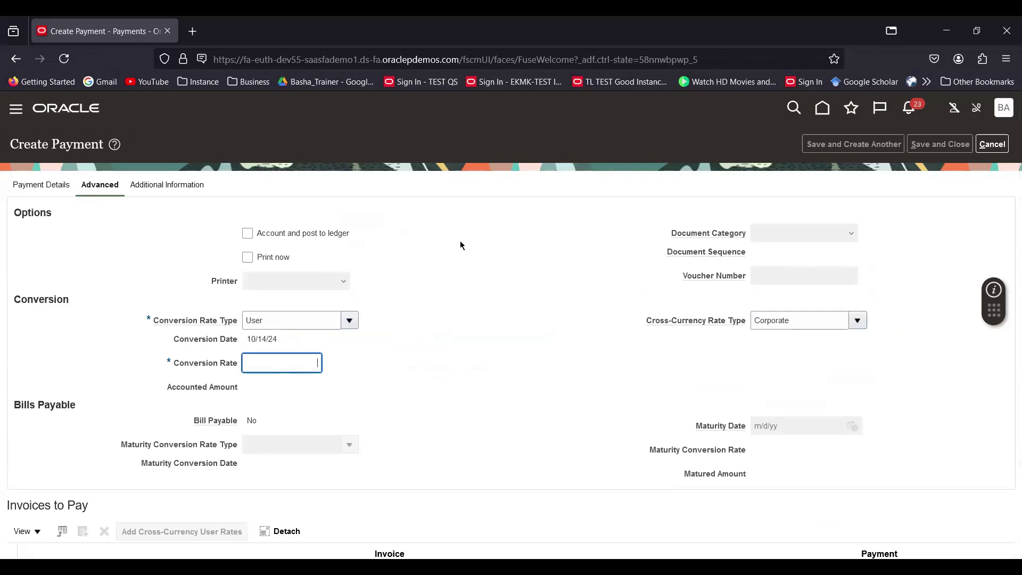
type("80")
left_click(511, 273)
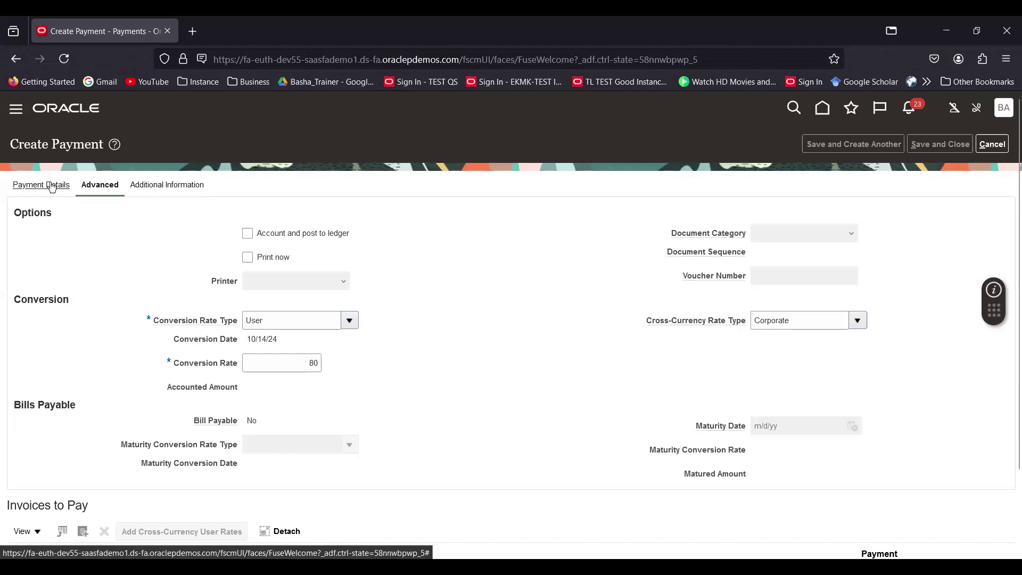
left_click(267, 233)
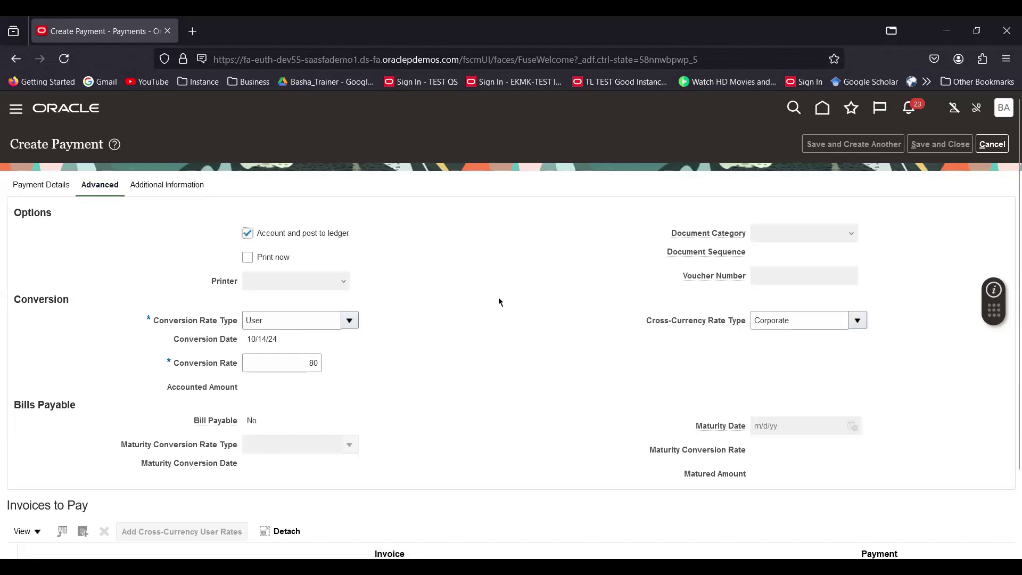
Add invoice USD_INV_001 to the invoices to pay on the new payment.
scroll(500, 298, "down", 3)
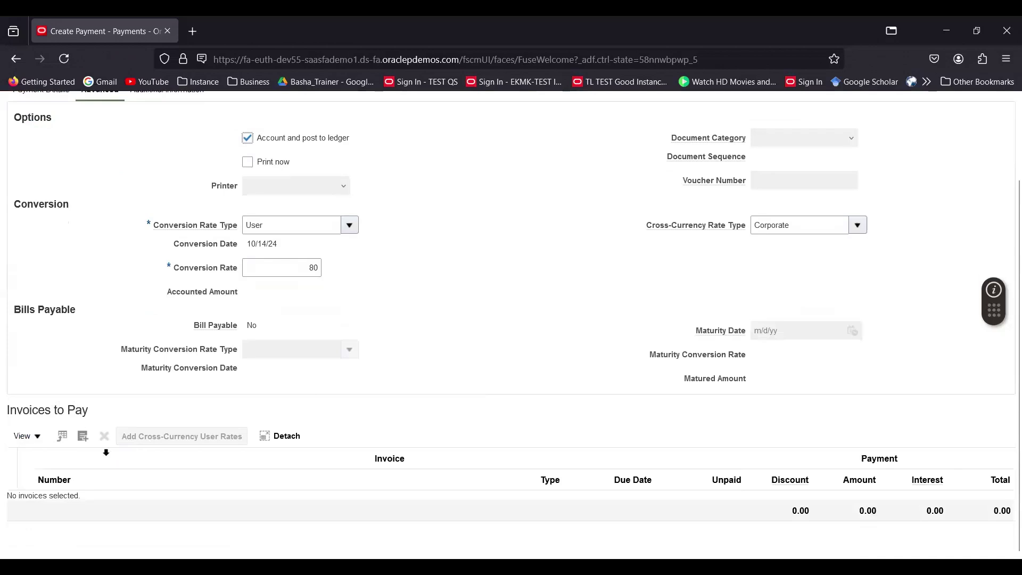
left_click(85, 439)
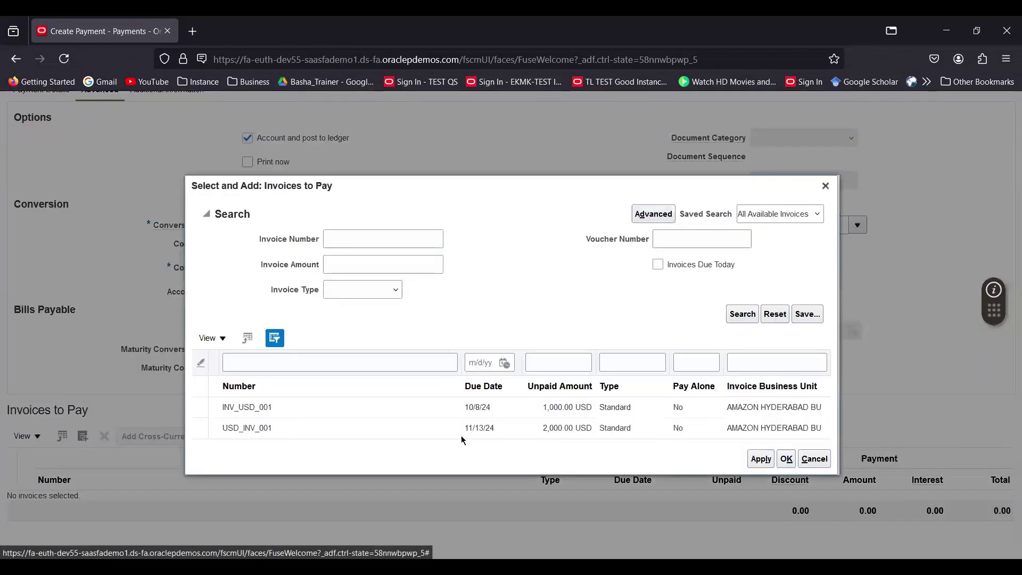
left_click(297, 424)
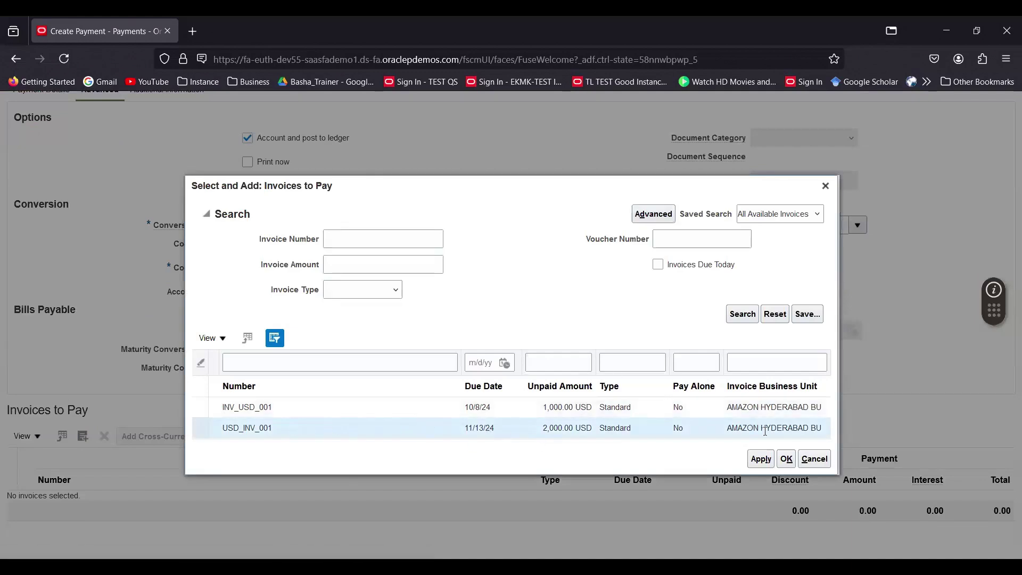
left_click(761, 460)
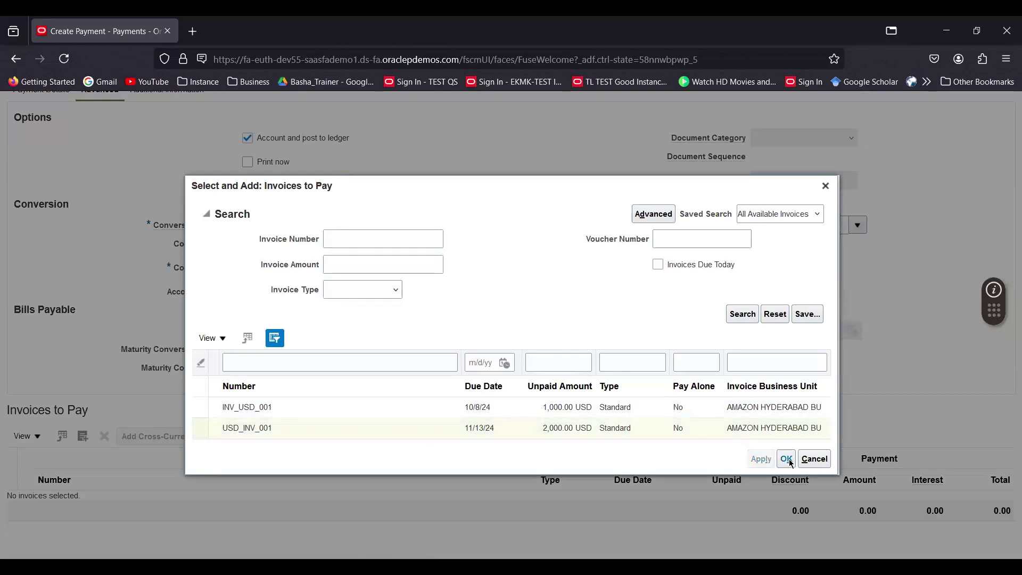
left_click(785, 444)
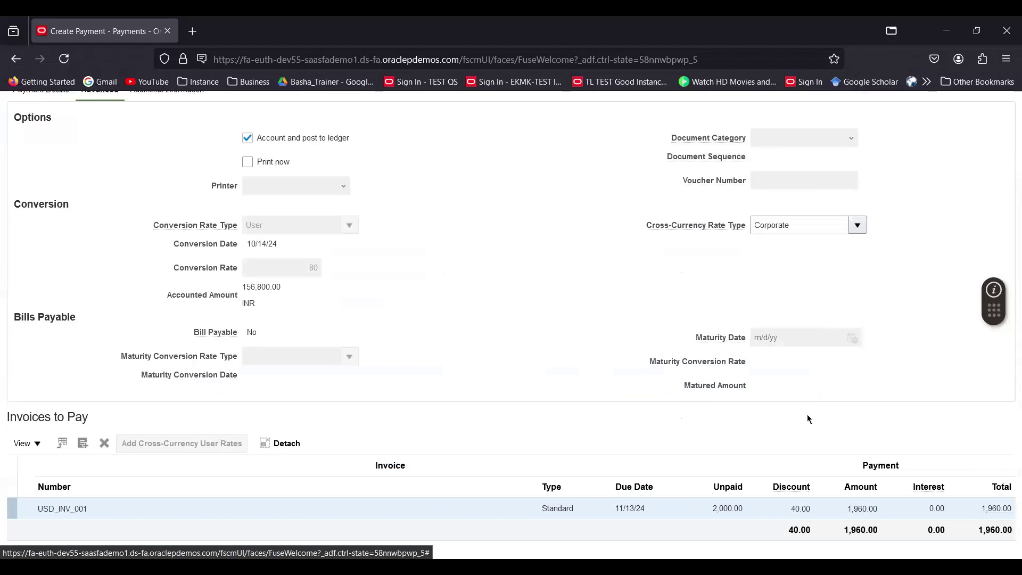
Review the conversion and payment details, save and close the payment for USD_INV_001, and dismiss the message.
scroll(635, 422, "down", 1)
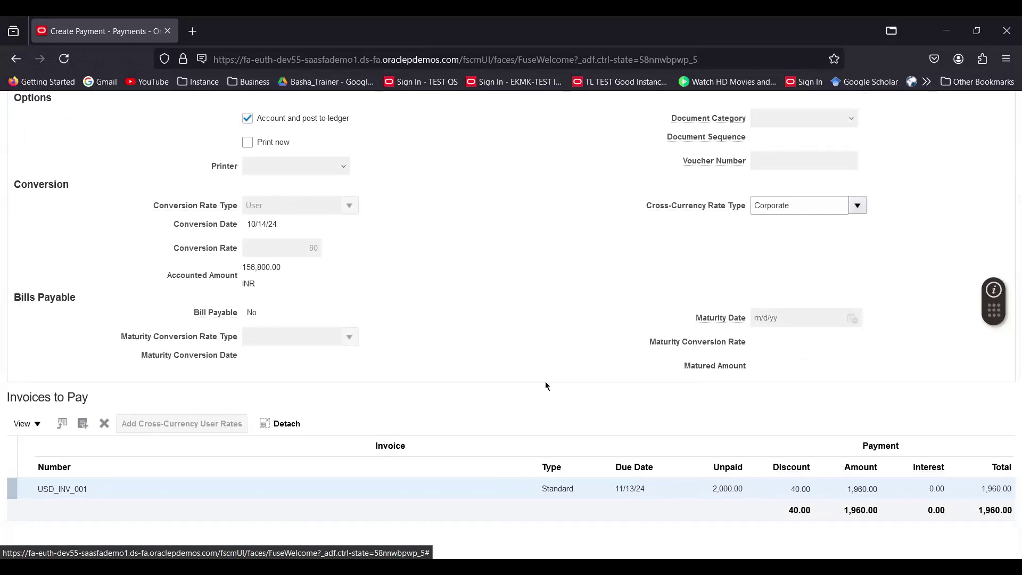
scroll(544, 370, "up", 3)
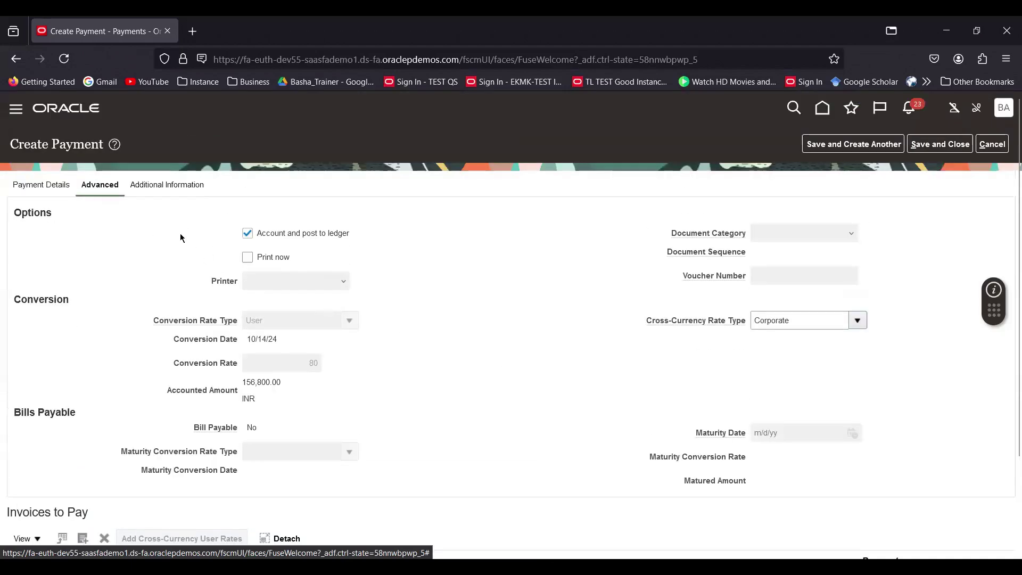
left_click(27, 186)
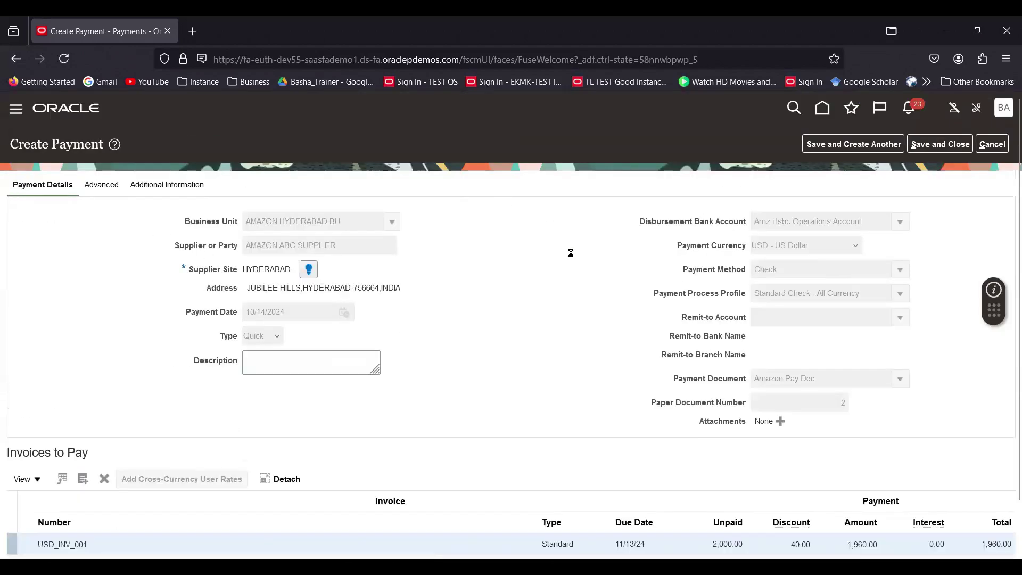
scroll(565, 306, "down", 1)
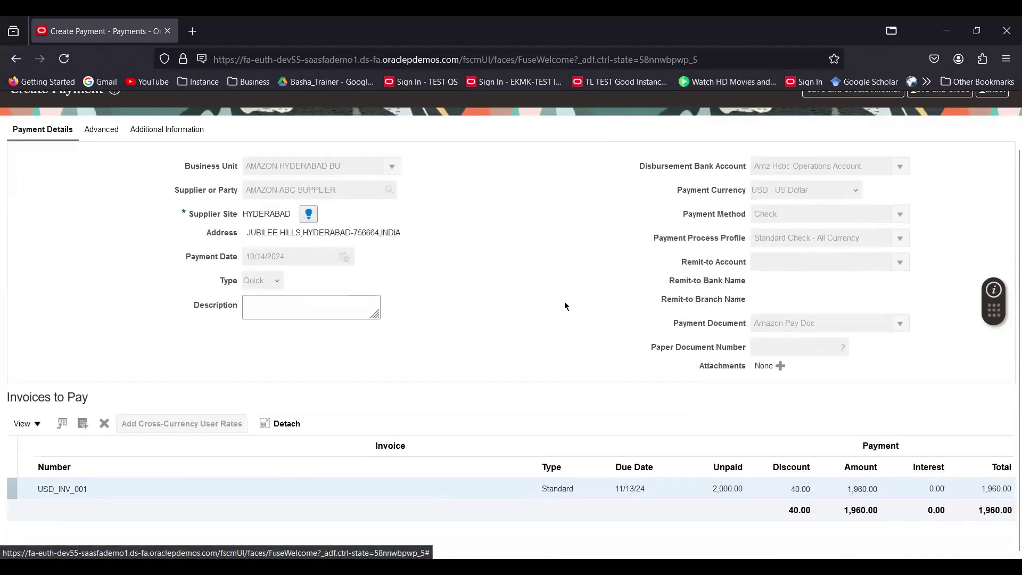
scroll(565, 306, "up", 1)
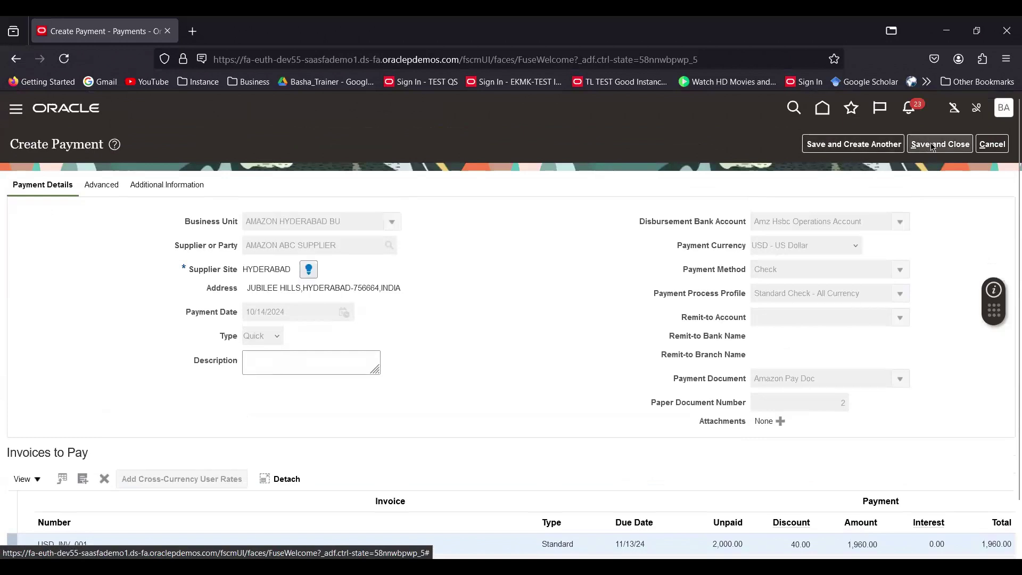
left_click(932, 147)
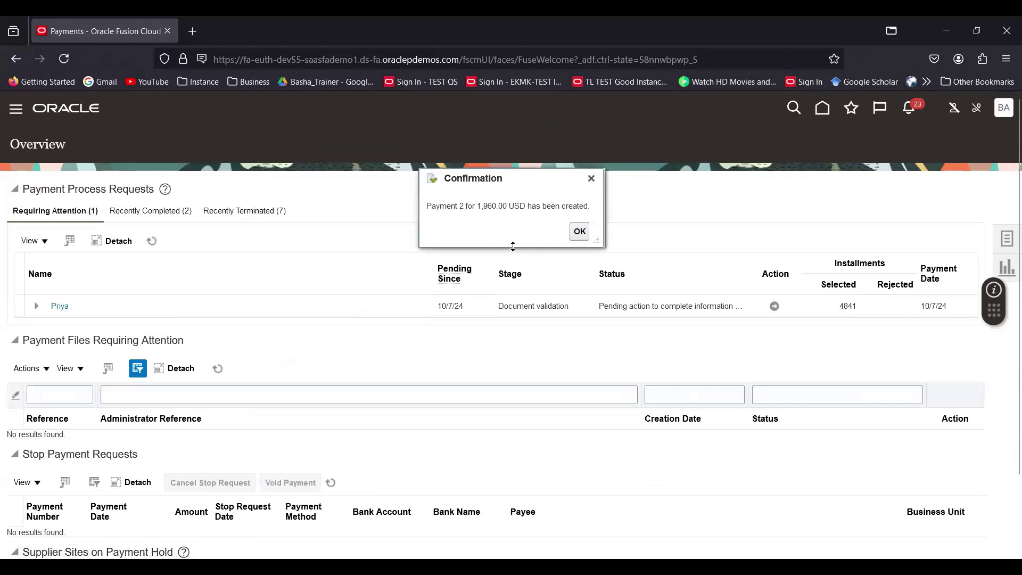
left_click(579, 231)
Search the managed payments for payment date 10/14/24 and select the AMAZON ABC SUPPLIER payment.
left_click(1007, 239)
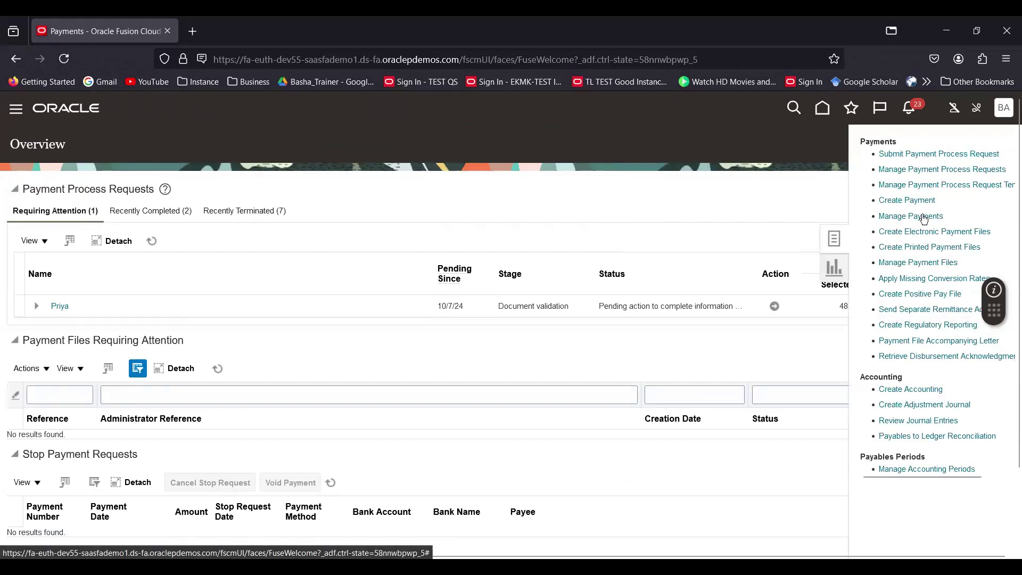
left_click(911, 217)
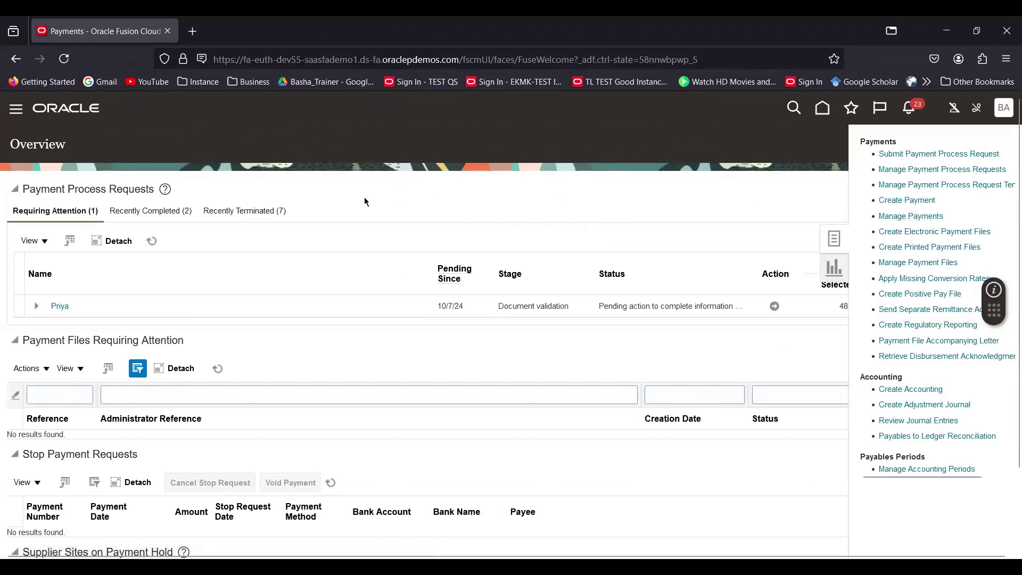
left_click(347, 251)
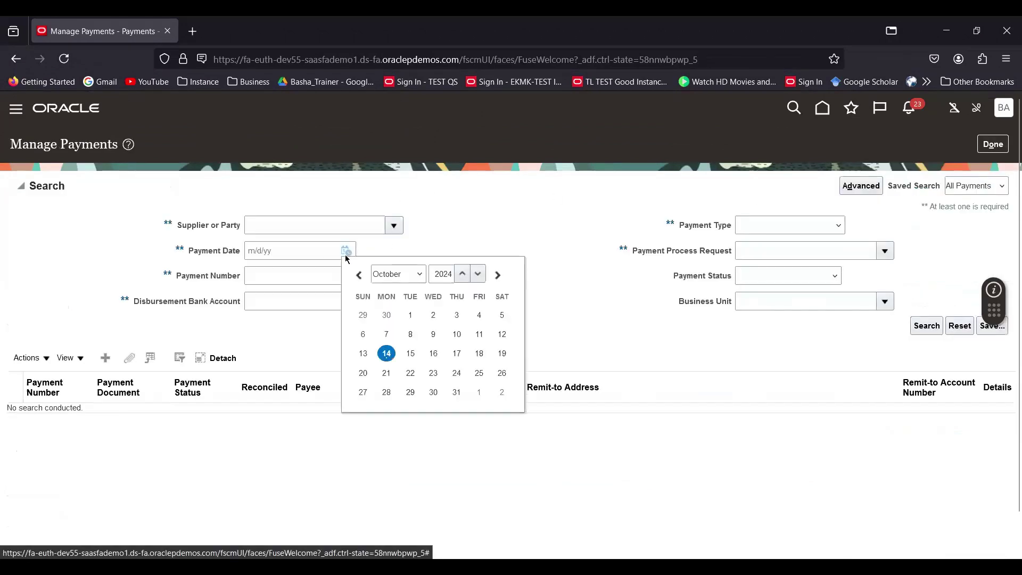
left_click(386, 354)
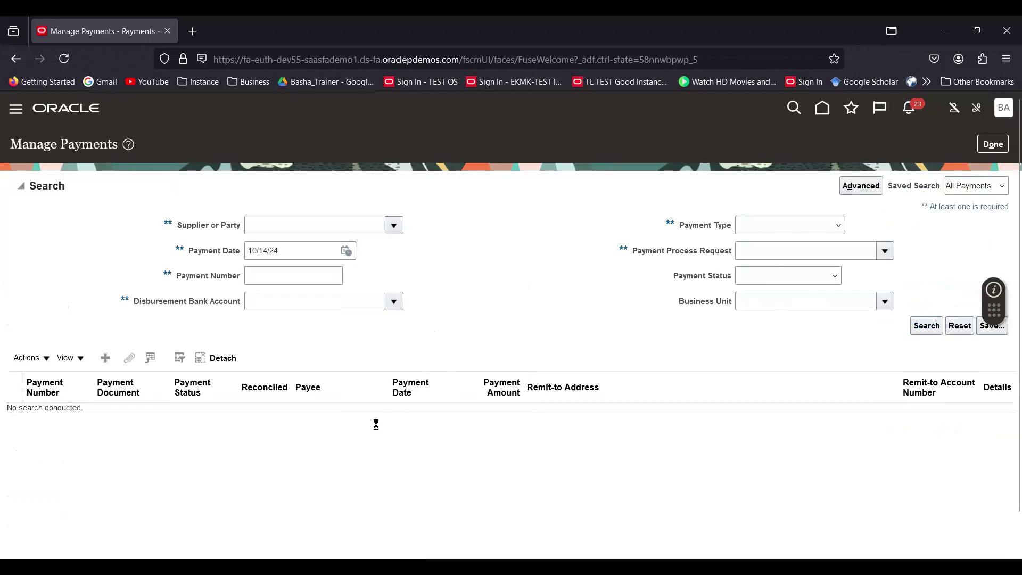
left_click(165, 281)
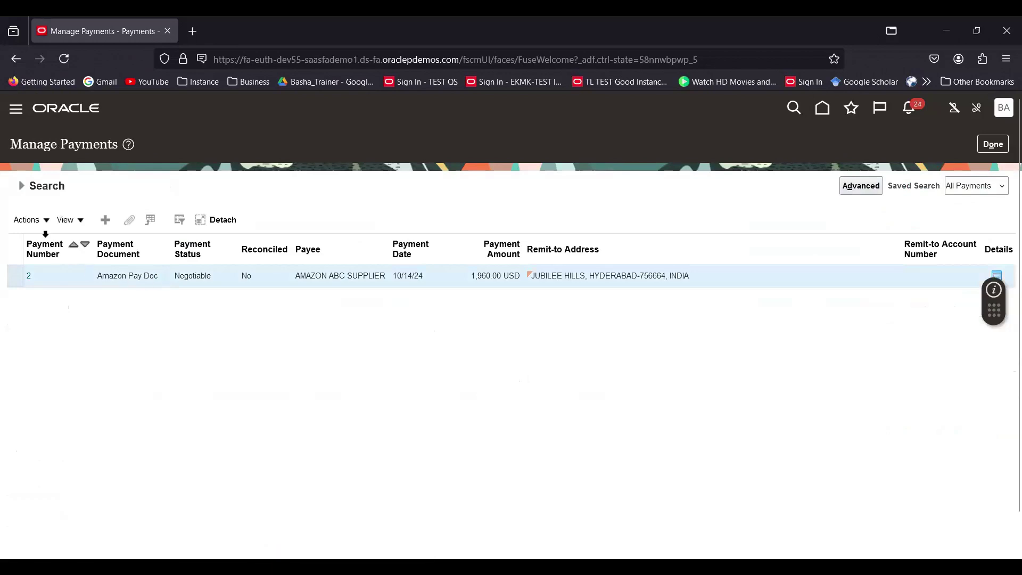
View the selected payment's accounting lines and T-accounts, examine the Realized Gain entry, and close the accounting views.
left_click(47, 226)
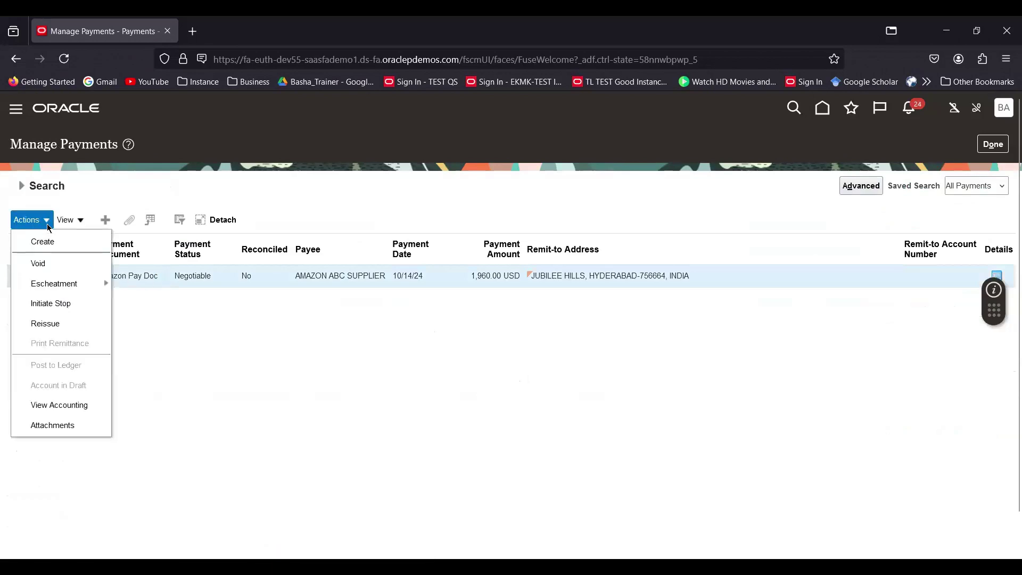
left_click(54, 408)
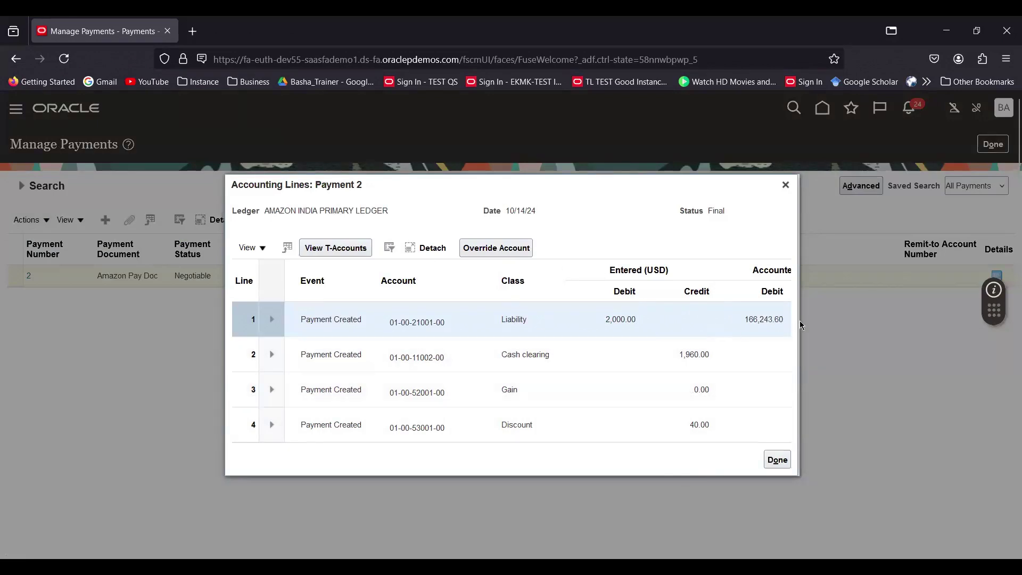
left_click(357, 253)
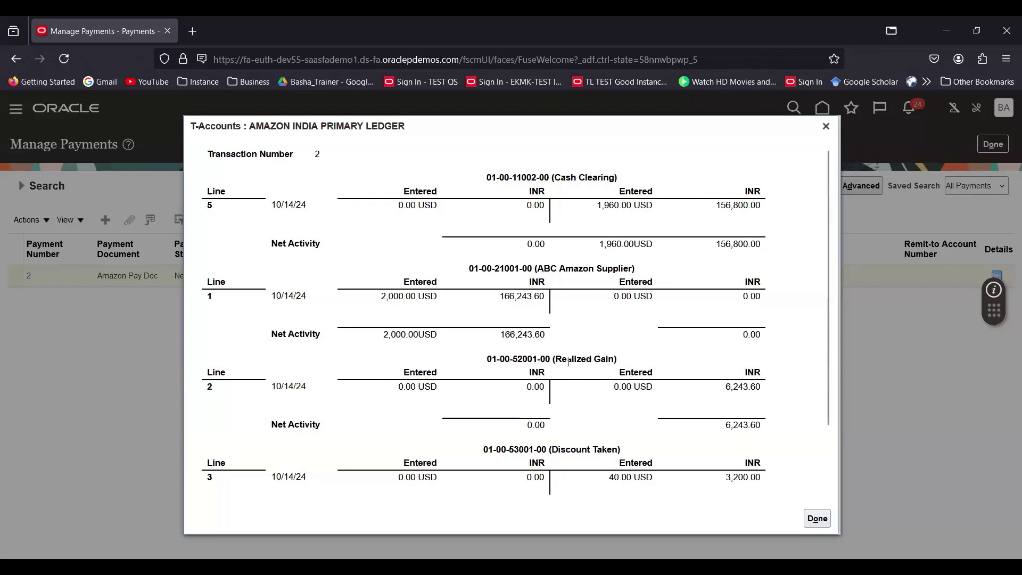
left_click_drag(555, 360, 629, 368)
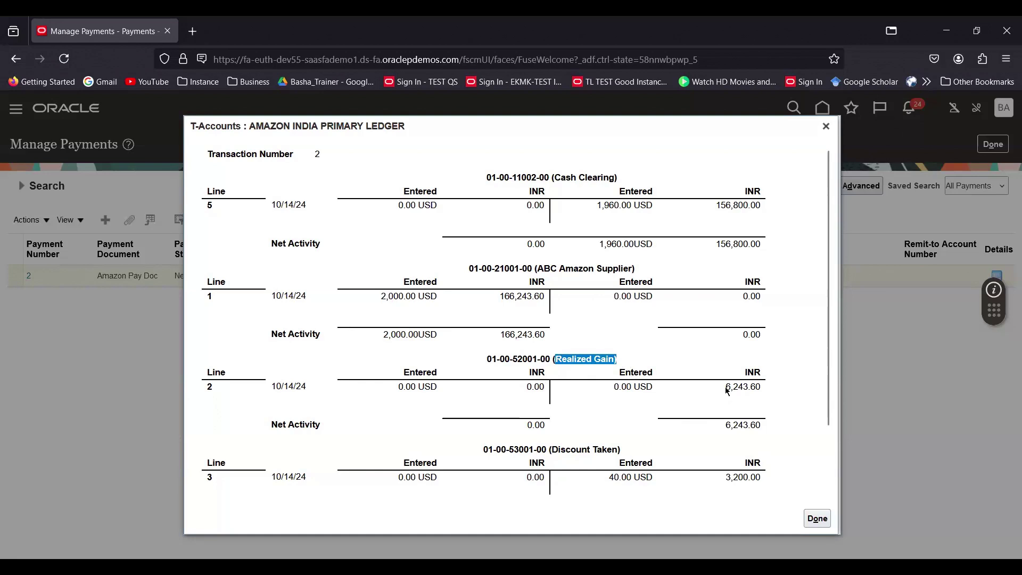
left_click_drag(727, 385, 760, 397)
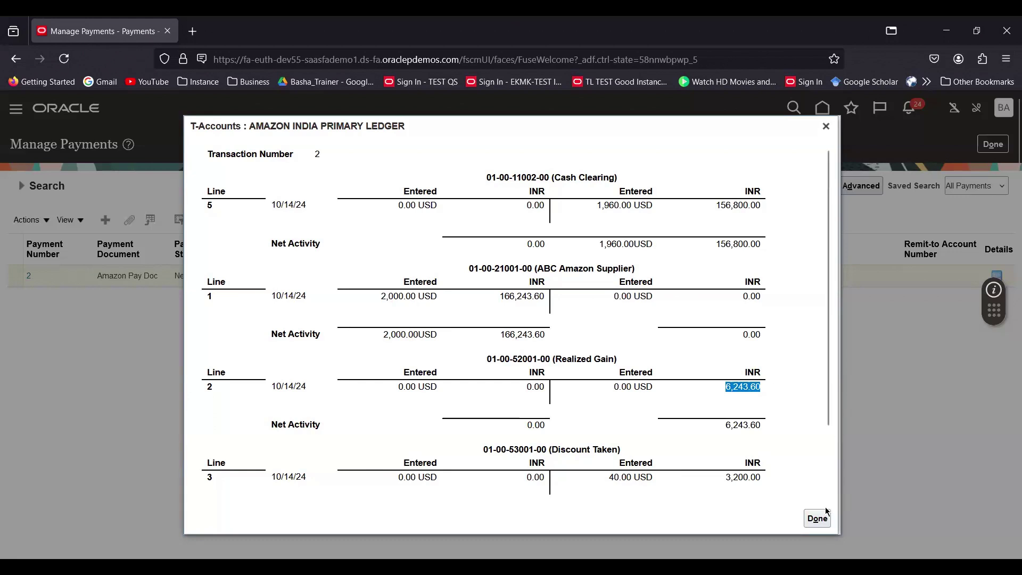
left_click(814, 519)
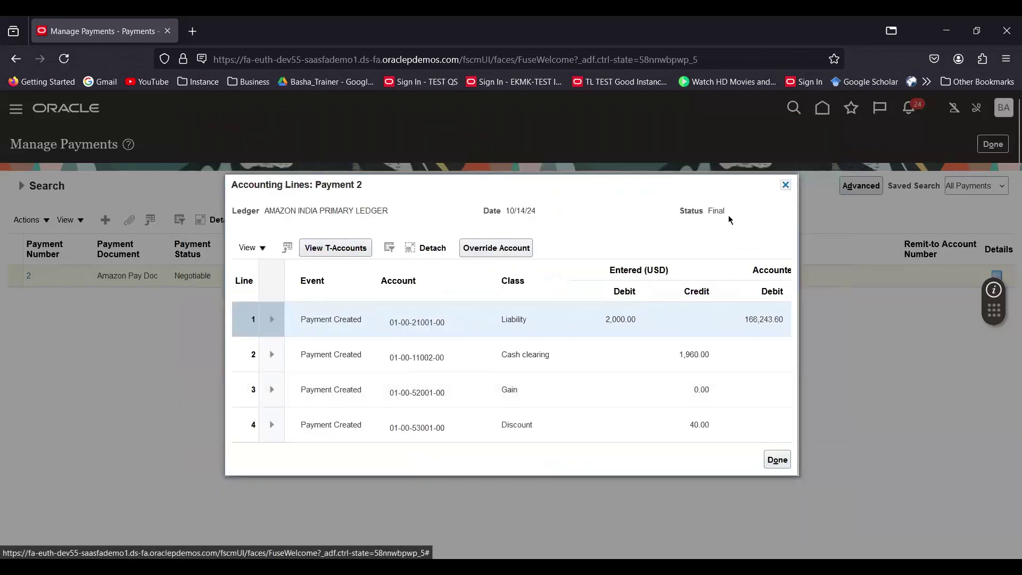
left_click(785, 185)
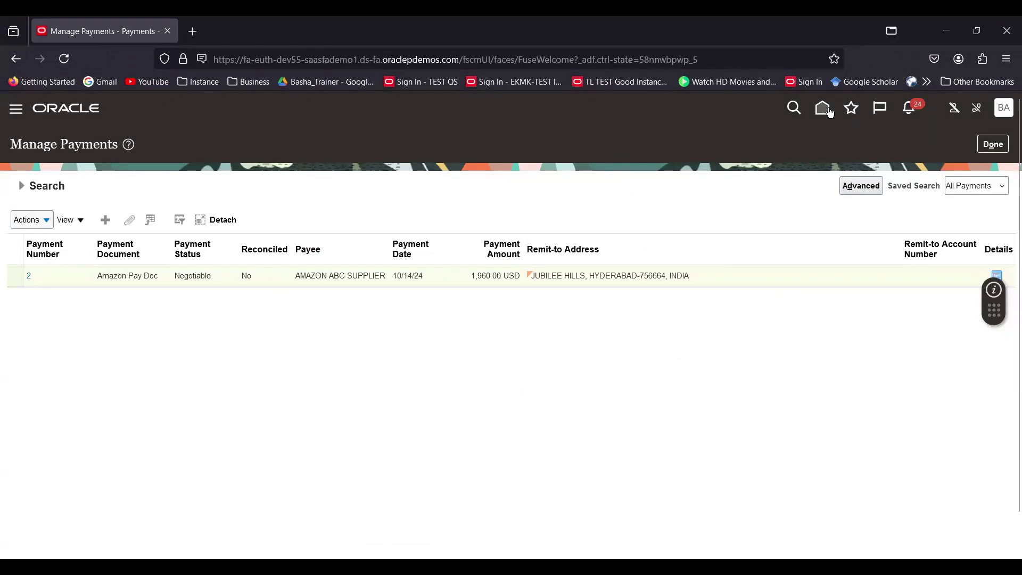
Open Manage Journals under General Accounting for the AMAZON INDIA PRIMARY LEDGER.
left_click(823, 108)
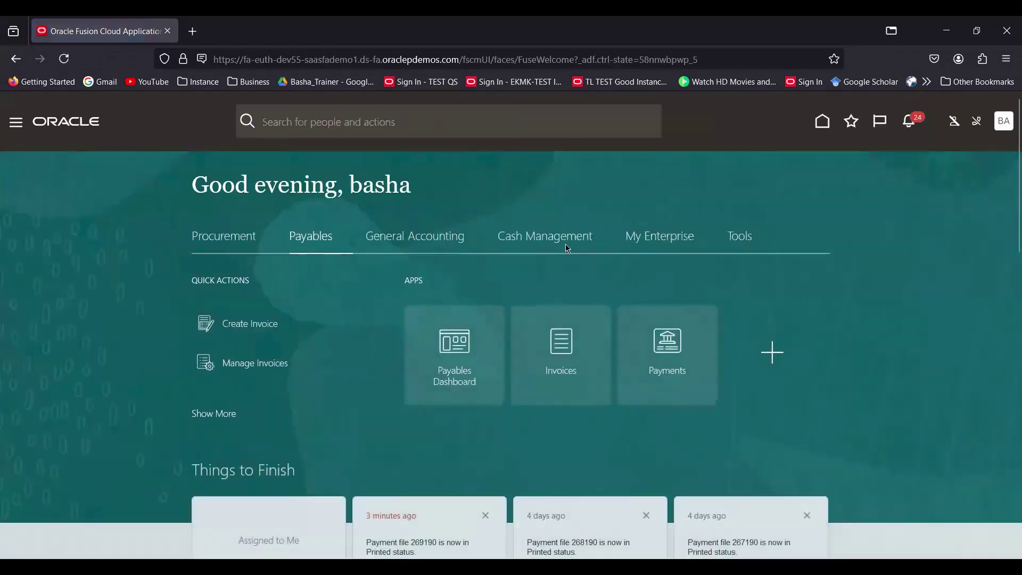
left_click(450, 241)
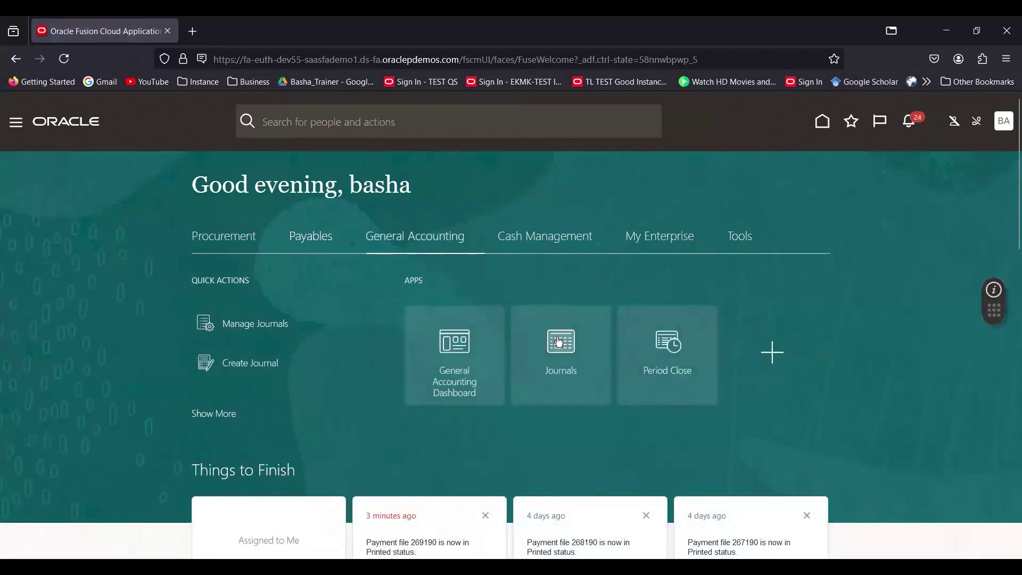
left_click(559, 341)
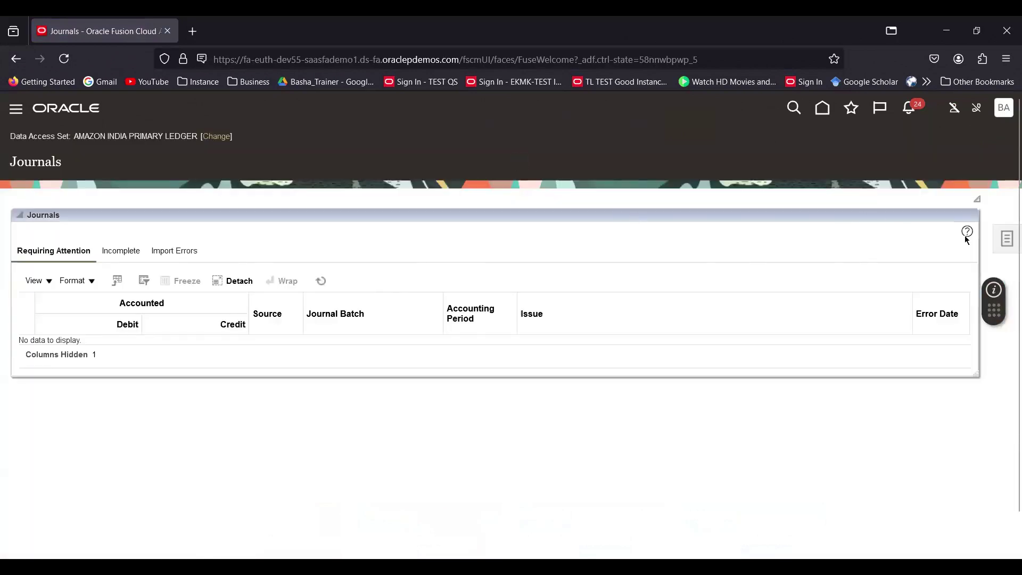
left_click(1006, 241)
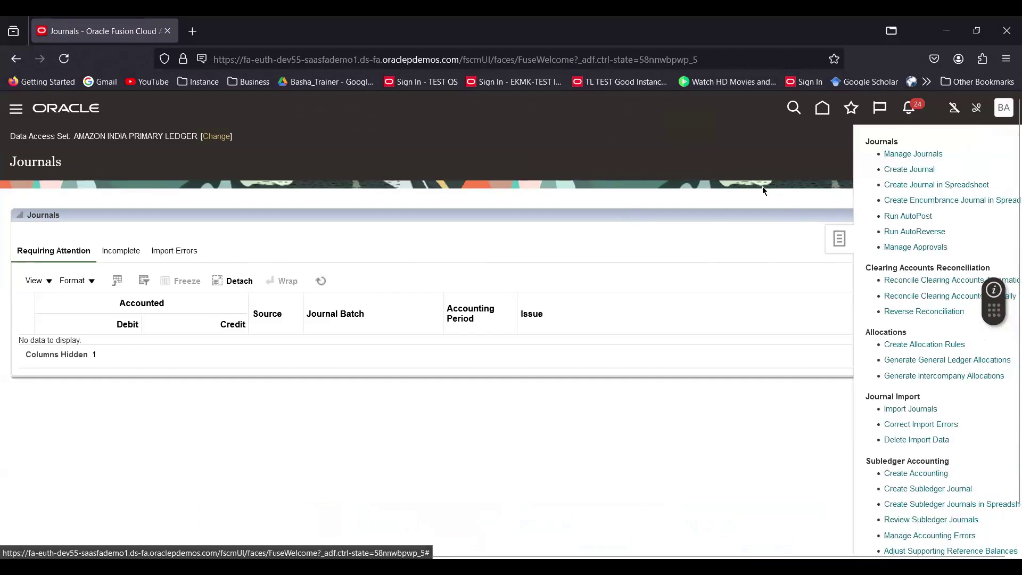
left_click(905, 153)
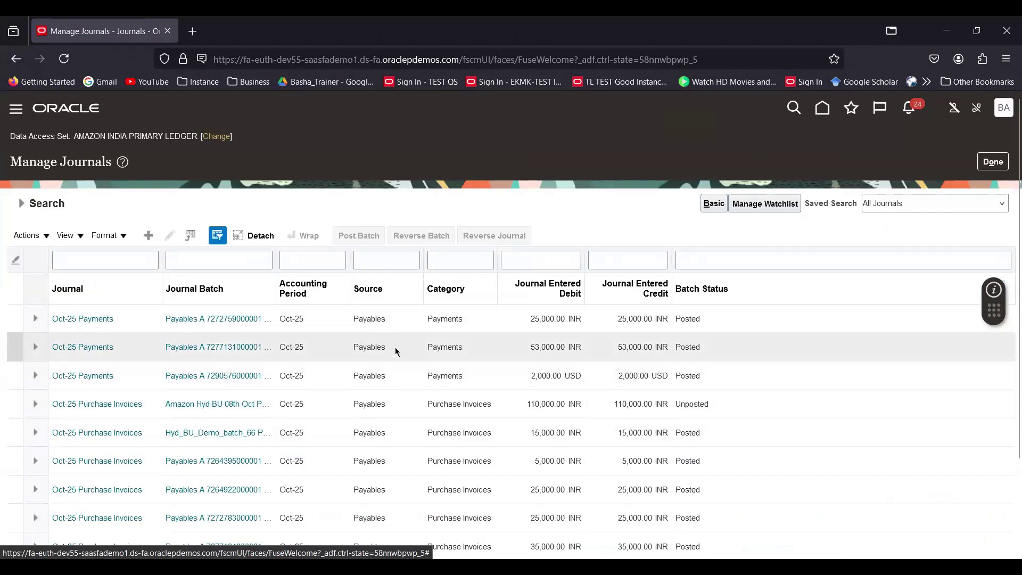
Open the 2,000.00 USD Oct-25 Purchase Invoices journal and examine its batch details and journal lines.
scroll(396, 351, "down", 3)
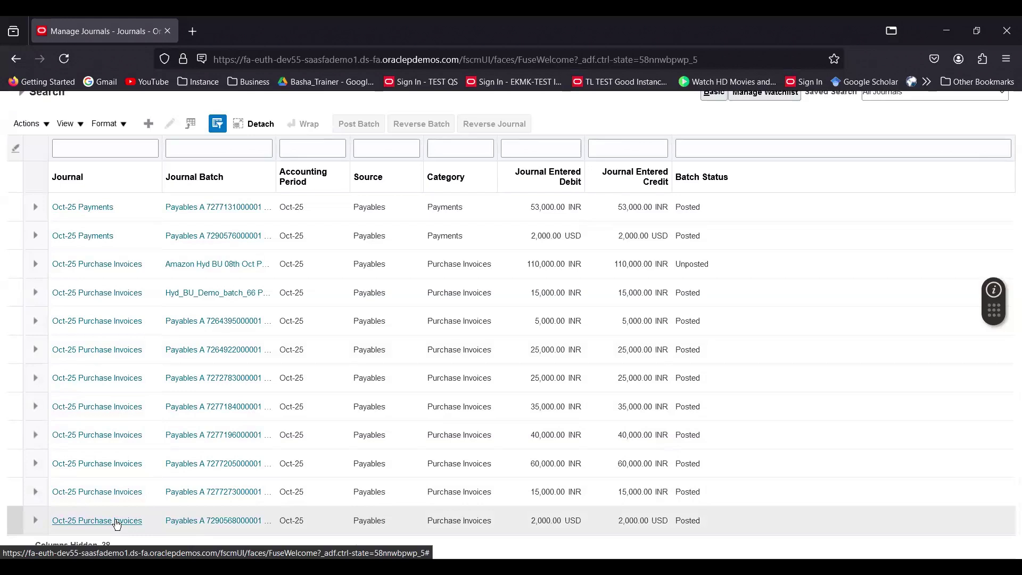
left_click(117, 522)
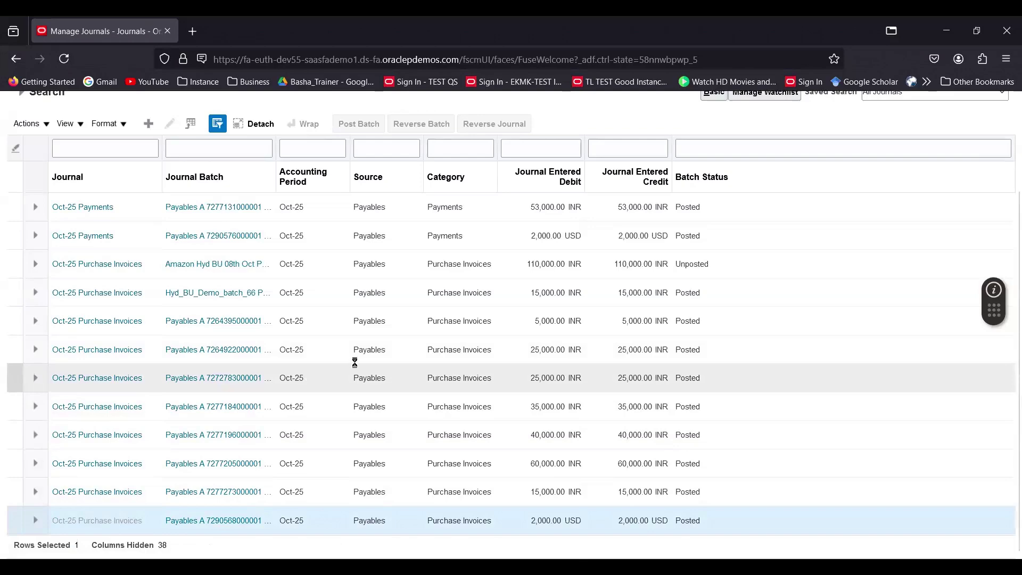
scroll(376, 364, "down", 3)
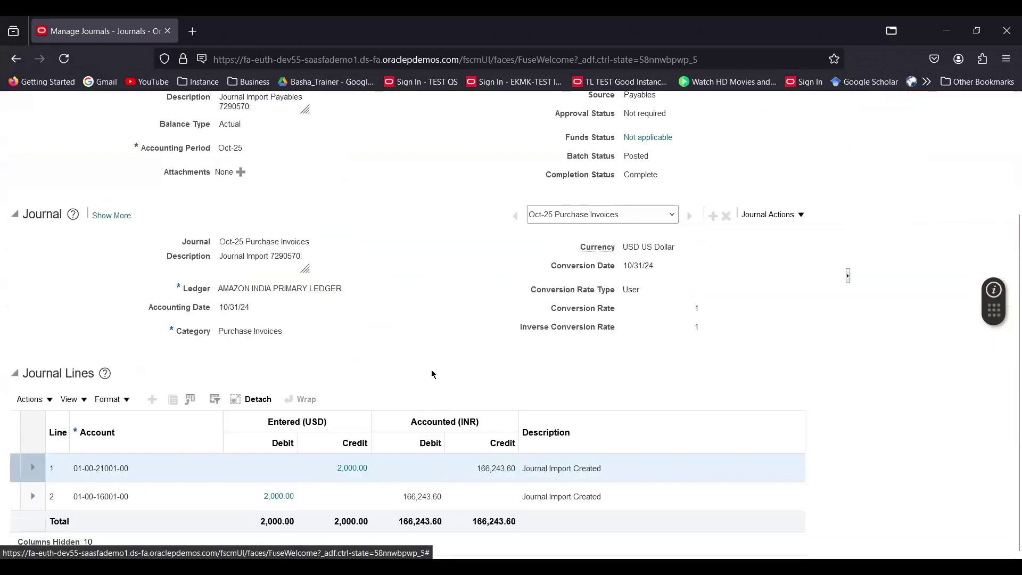
scroll(440, 366, "up", 3)
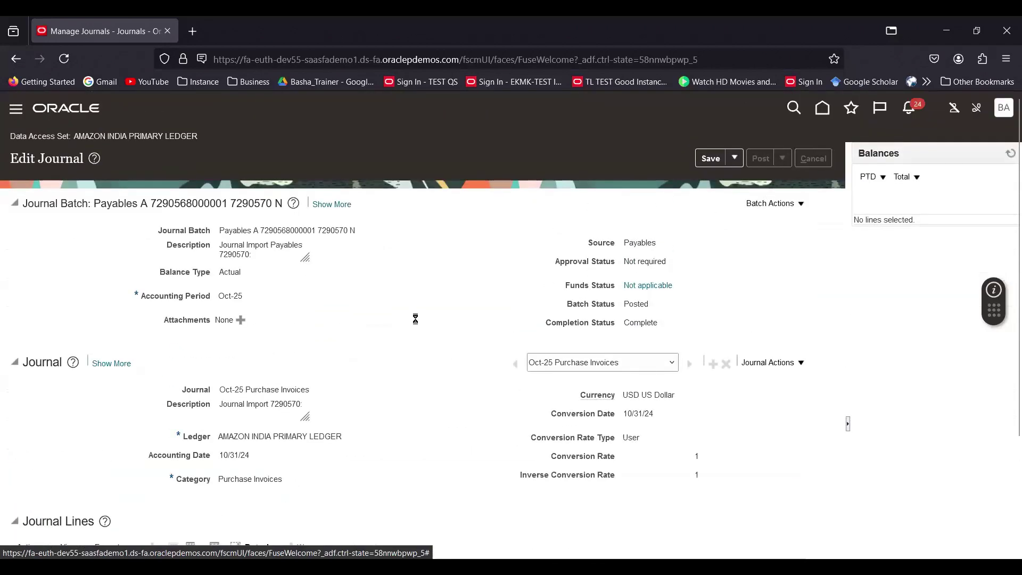
Open the 25,000.00 INR Oct-25 Payments journal and examine its details and journal lines.
left_click(78, 320)
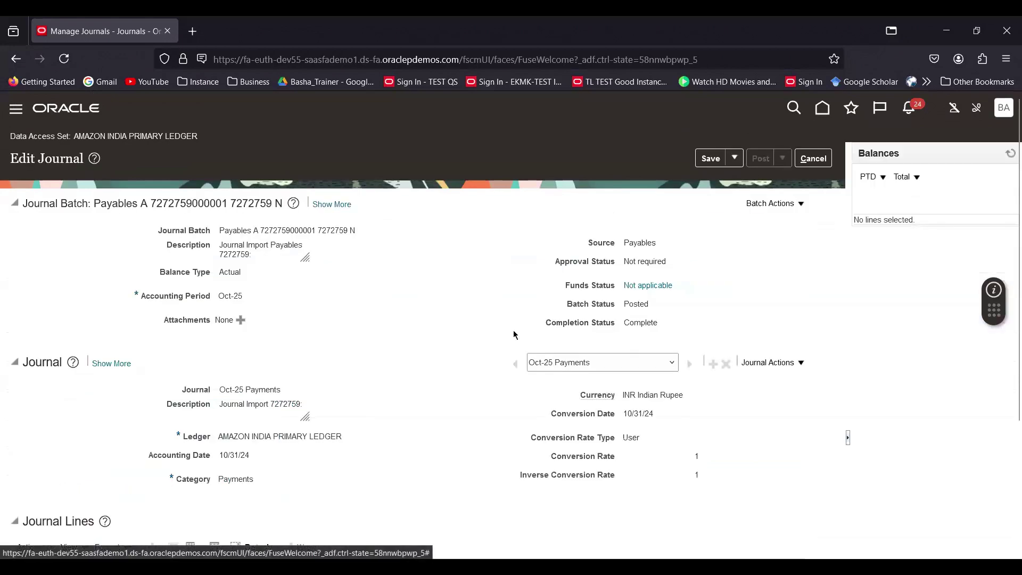
scroll(456, 379, "down", 2)
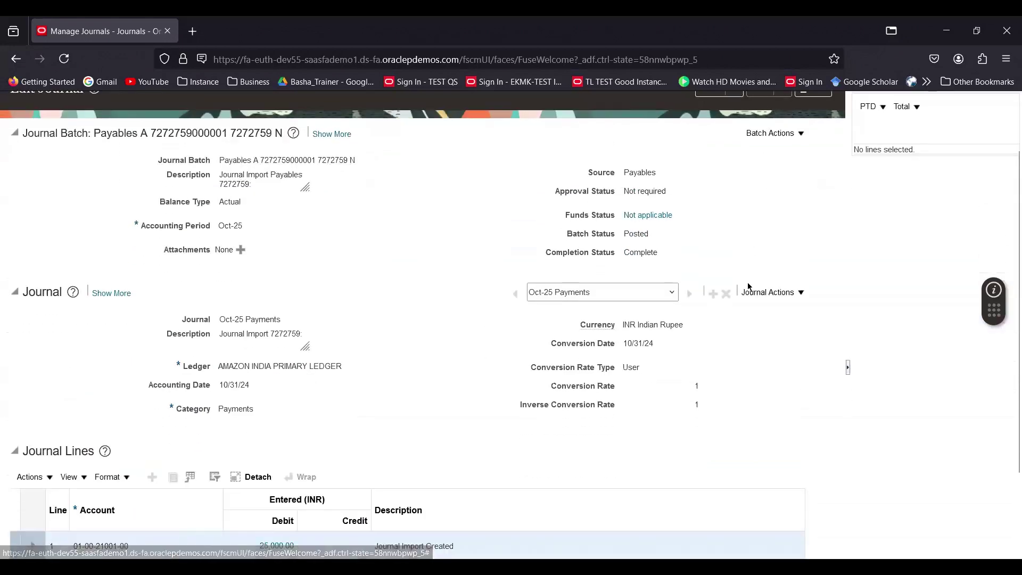
scroll(680, 308, "down", 3)
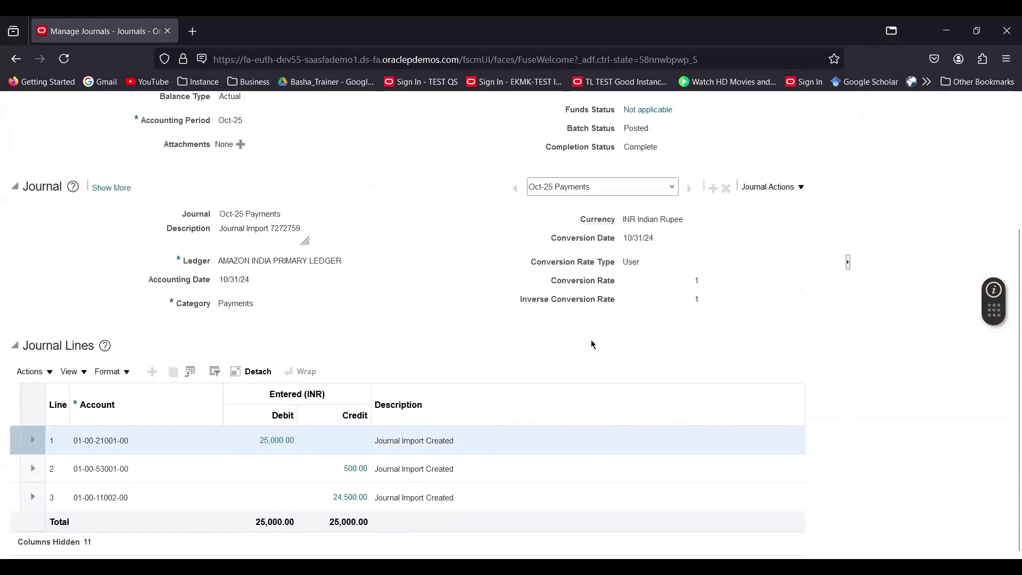
Open the 2,000.00 USD Oct-25 Payments journal, examine its journal lines and account segment descriptions, and return to the journals list.
scroll(591, 345, "up", 3)
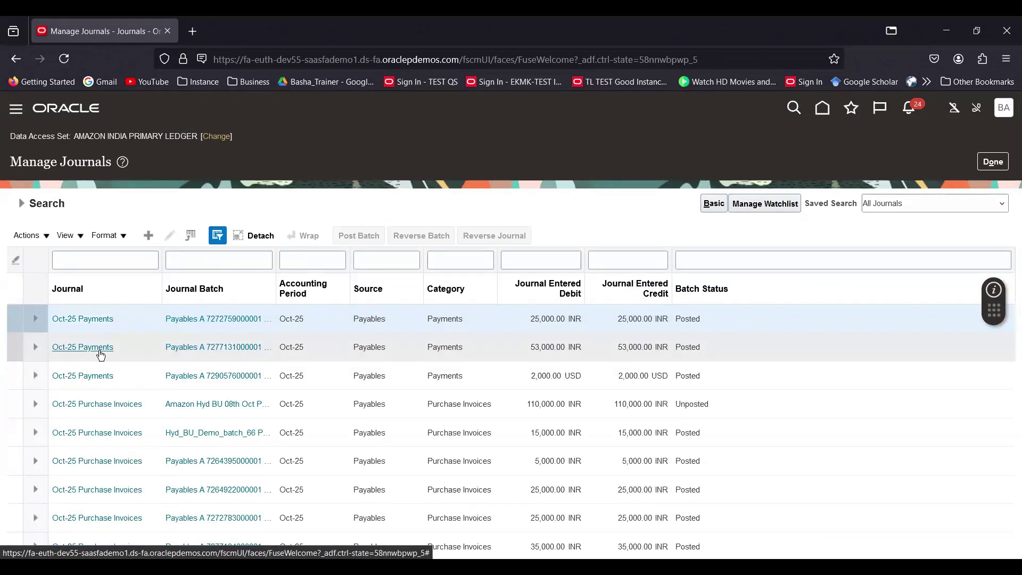
left_click(84, 377)
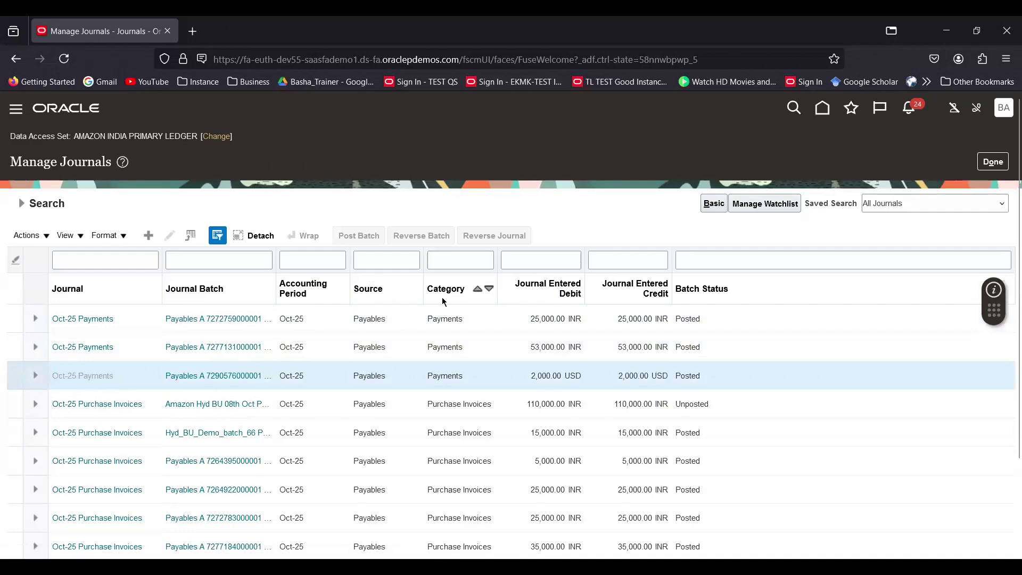
scroll(438, 381, "down", 4)
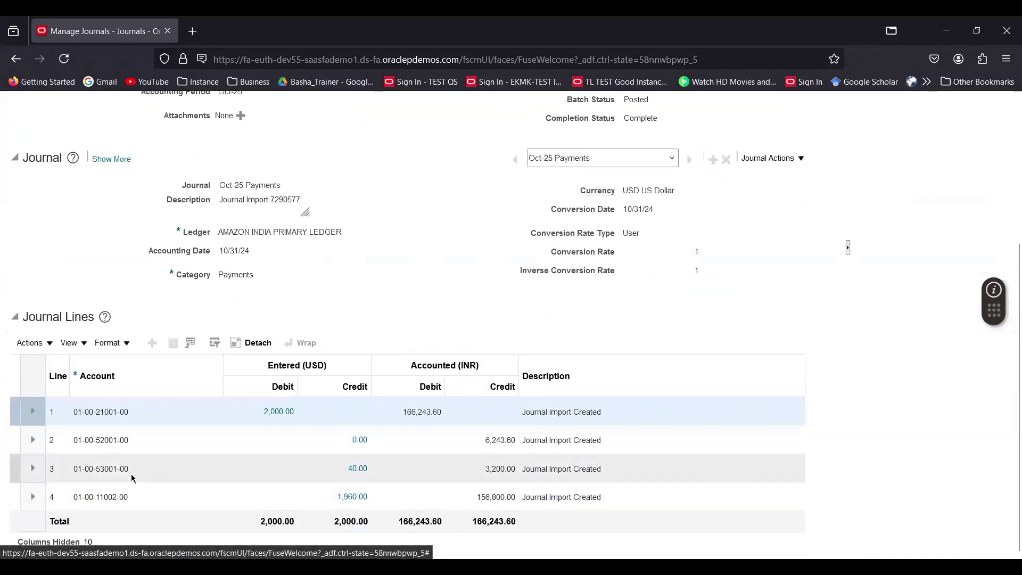
mouse_move(117, 469)
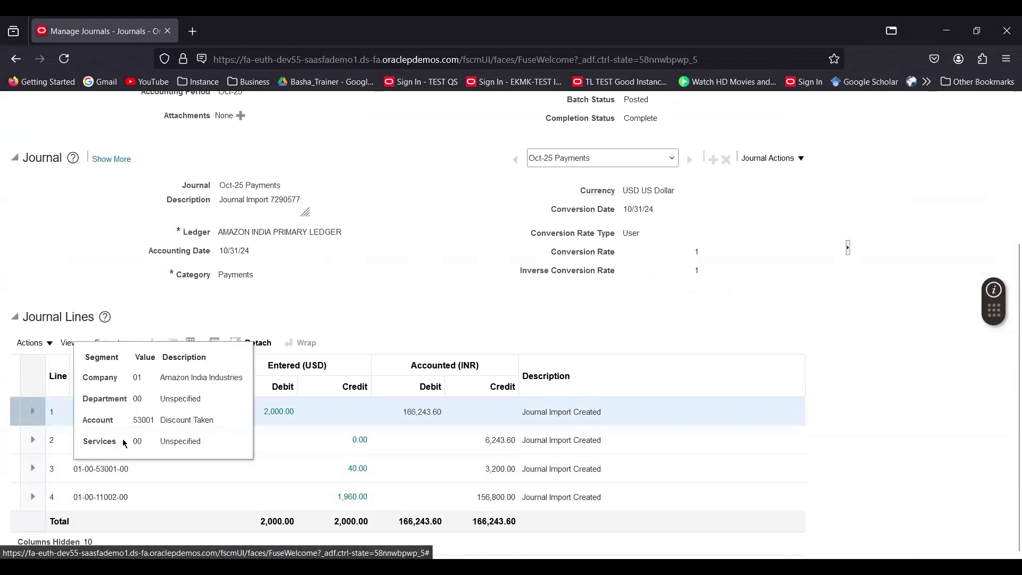
left_click_drag(479, 441, 500, 441)
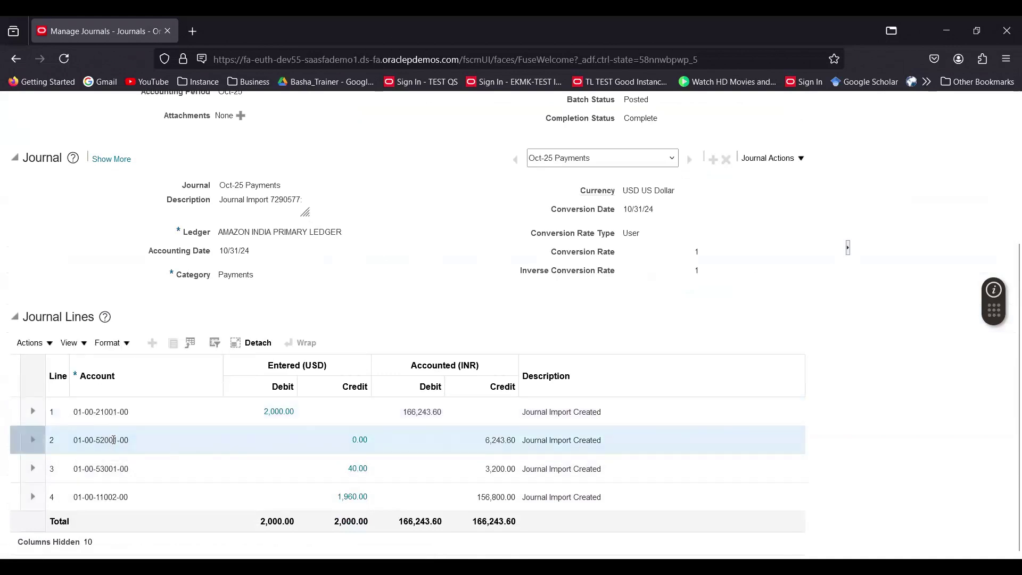
left_click(112, 442)
mouse_move(114, 441)
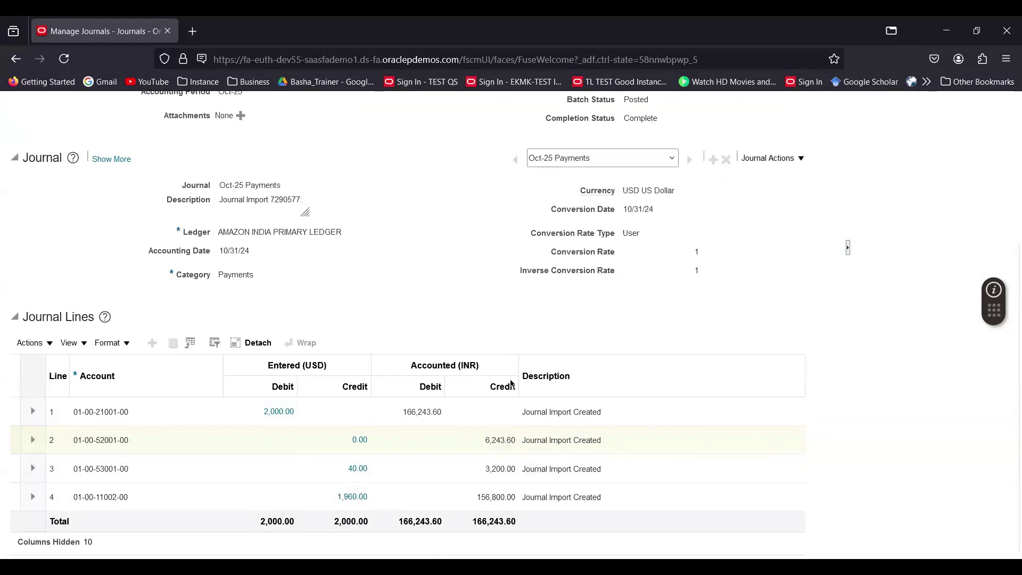
scroll(510, 385, "up", 4)
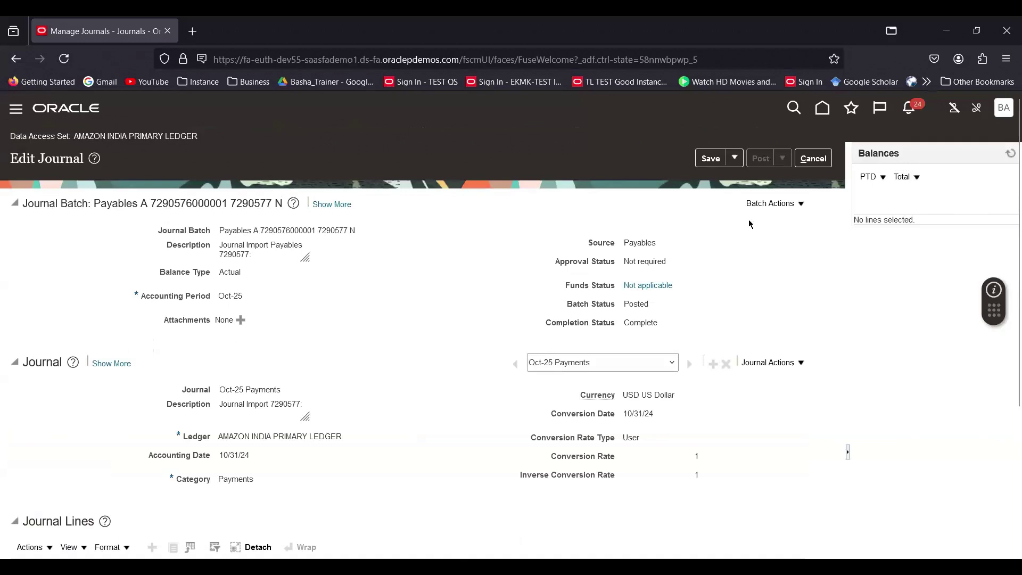
left_click(824, 160)
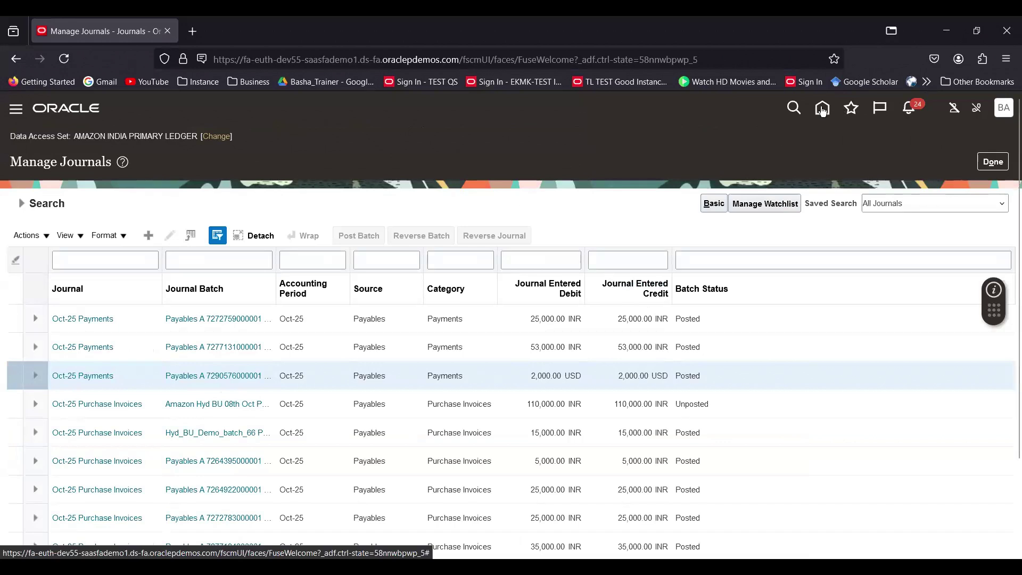
Leave Manage Journals, return to the home page and show the Procurement apps.
left_click(993, 162)
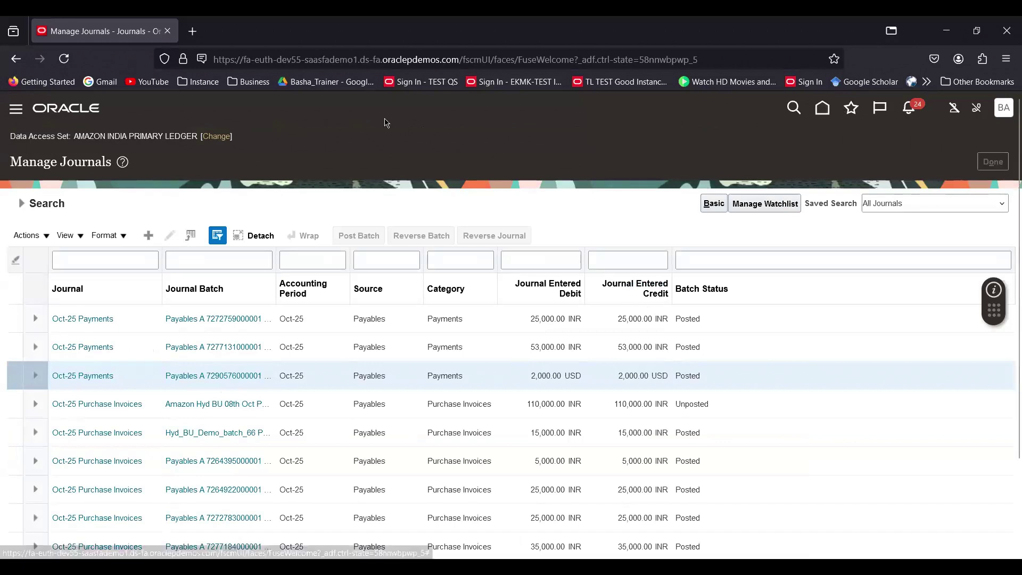
left_click(822, 108)
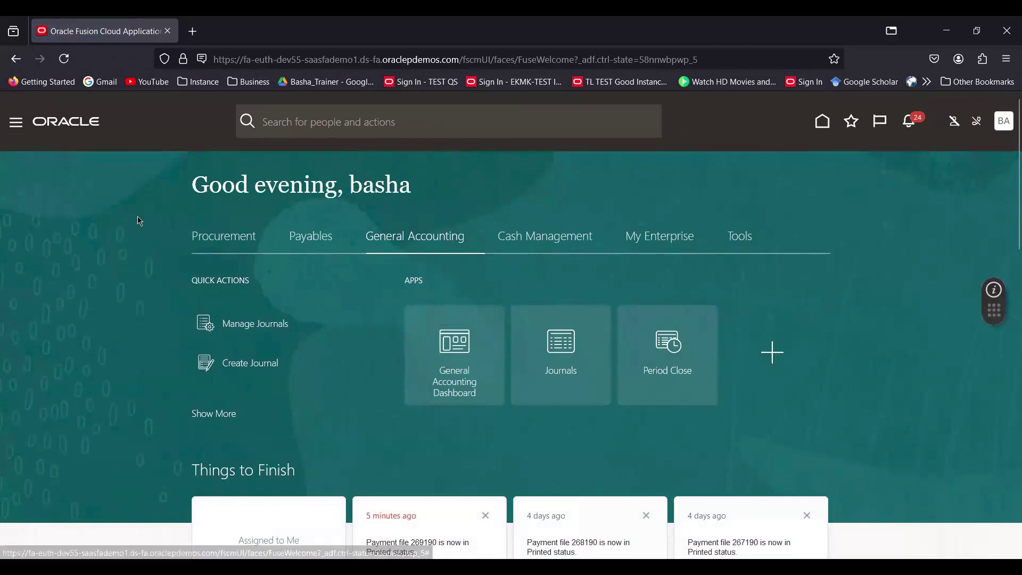
left_click(225, 244)
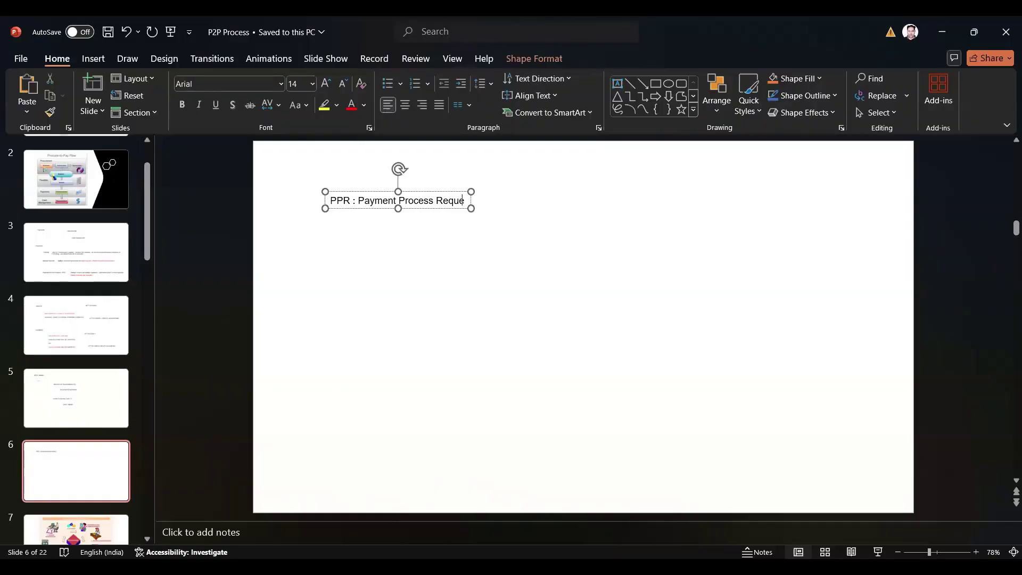
Switch to the P2P Process presentation in PowerPoint, complete slide 6's heading "PPR : Payment Process Request" and add an empty text box below it.
type("st")
left_click(406, 263)
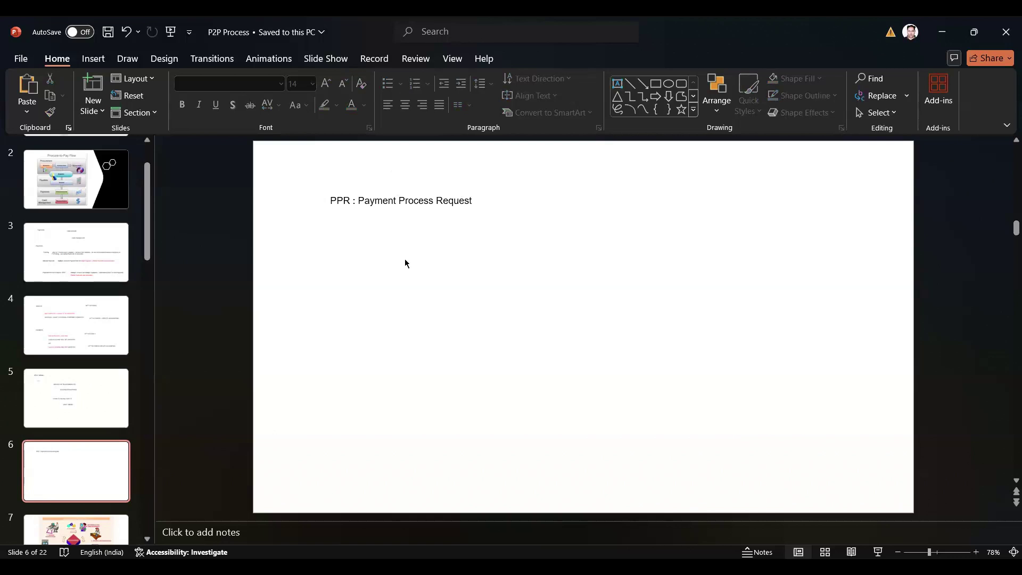
left_click(617, 84)
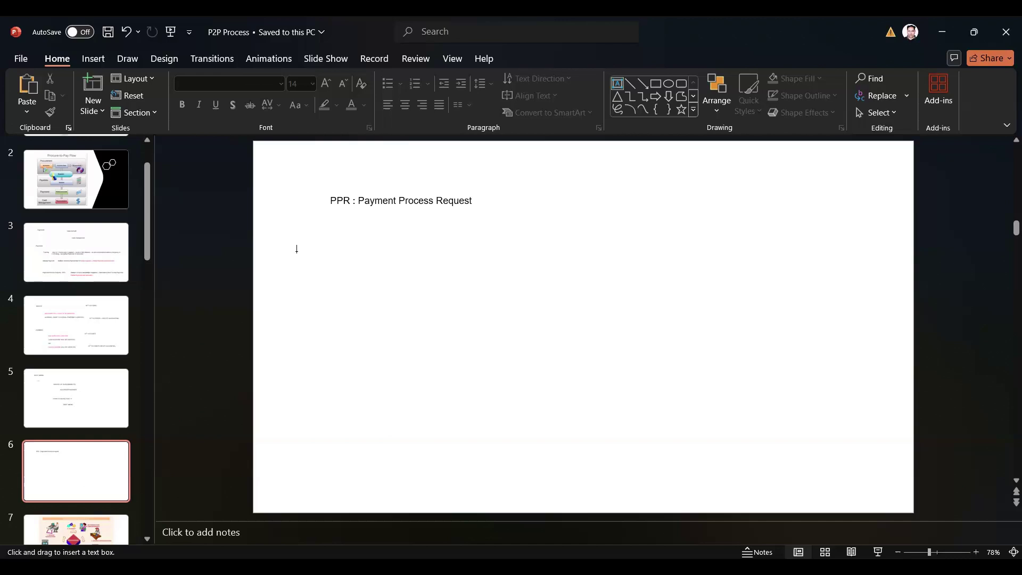
left_click(325, 256)
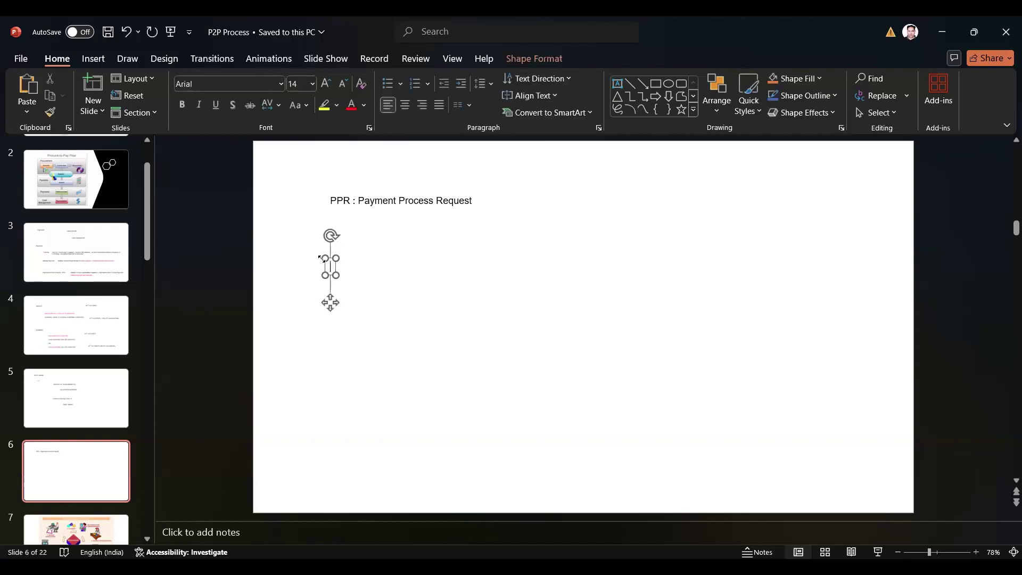
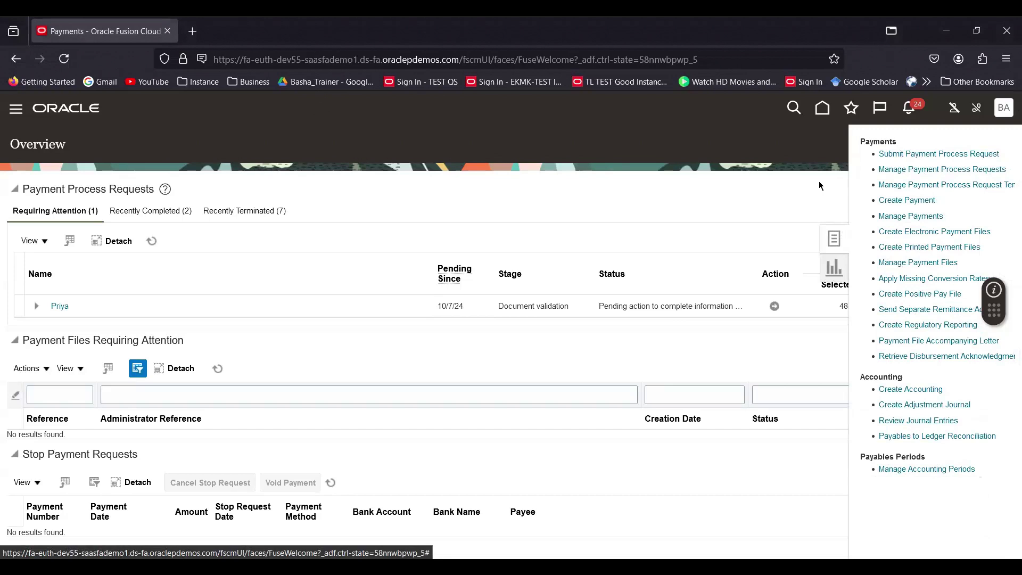
In Oracle Payments, create a new payment process request template and name it AMZ PPR.
left_click(959, 188)
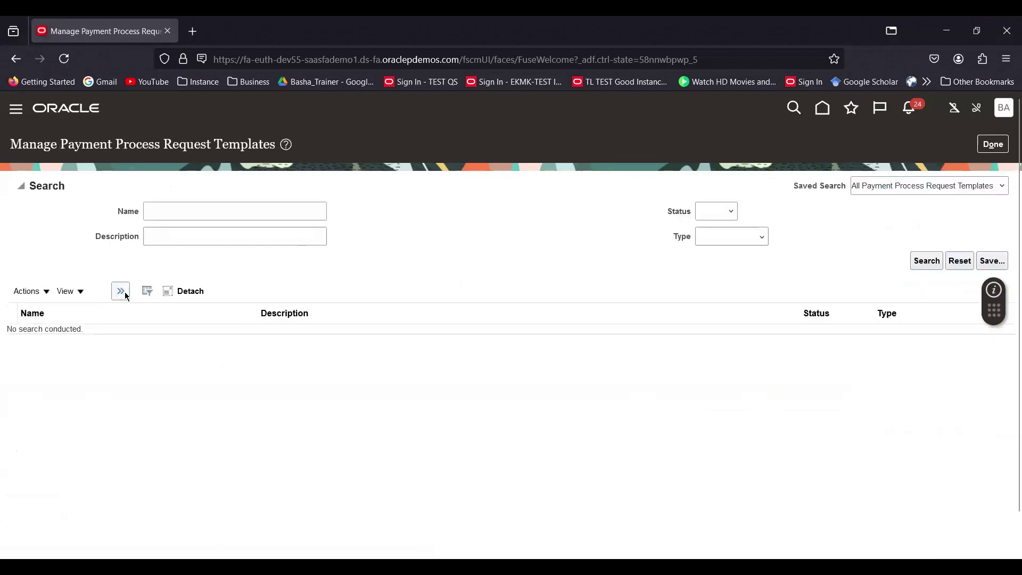
left_click(123, 293)
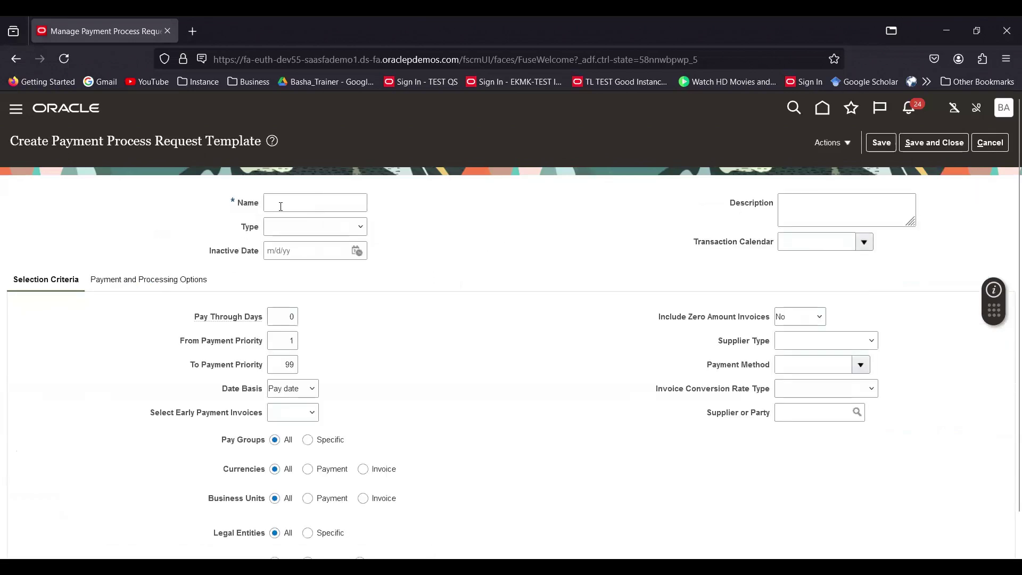
left_click(281, 207)
type("am")
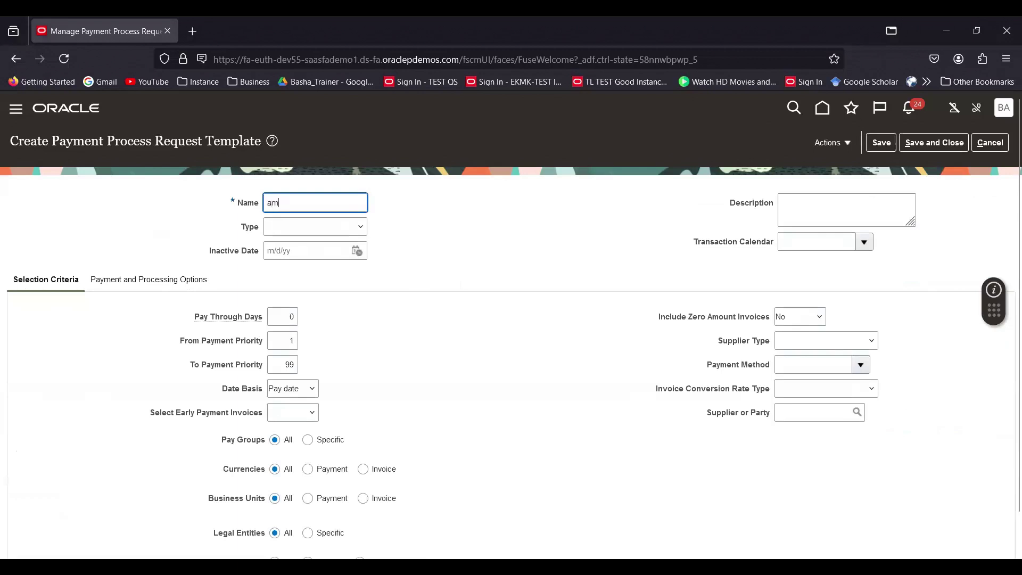
type("z")
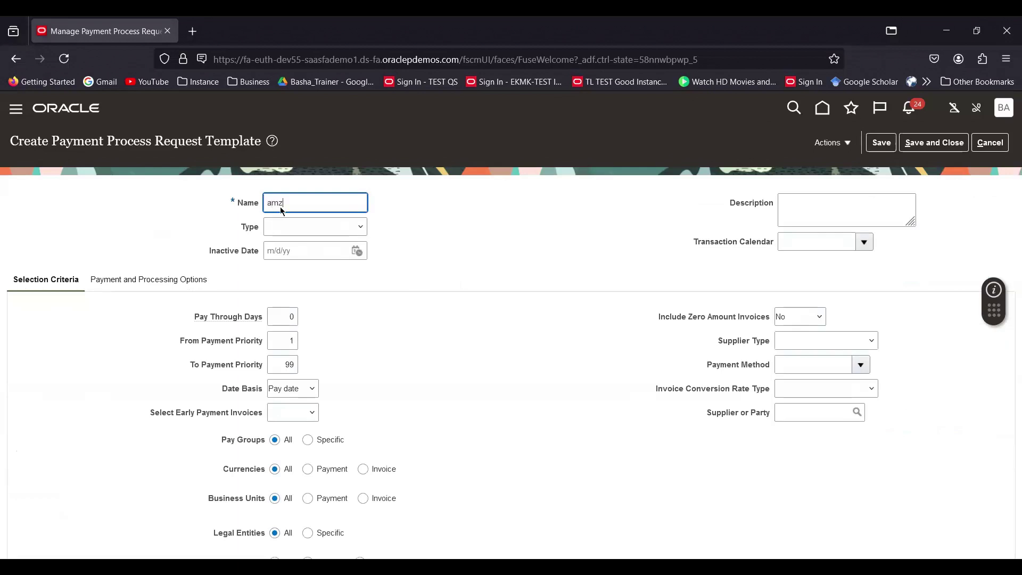
key("BackSpace")
key("BackSpace")
key("BackSpace")
type("AMZ PPR")
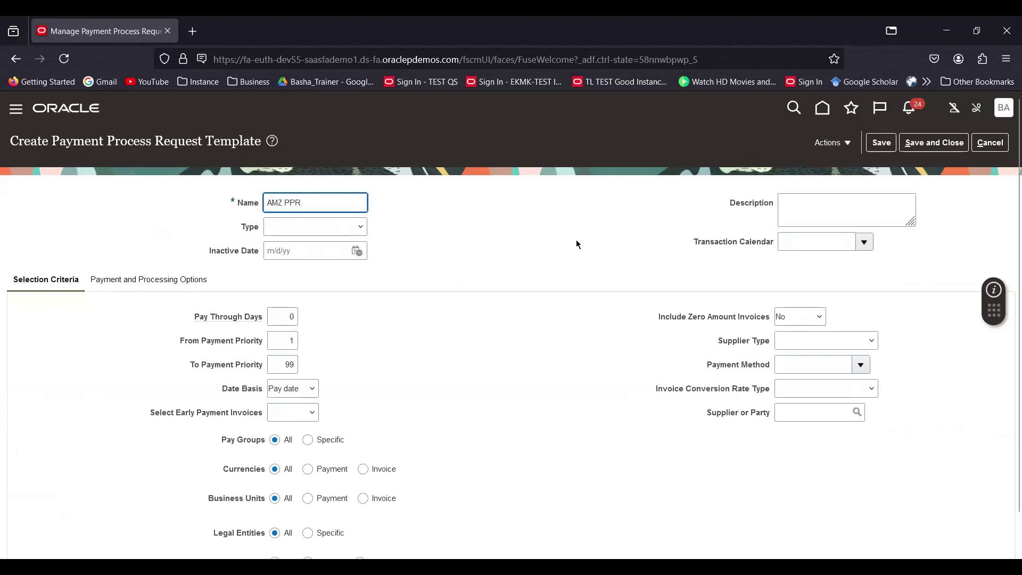
left_click(457, 253)
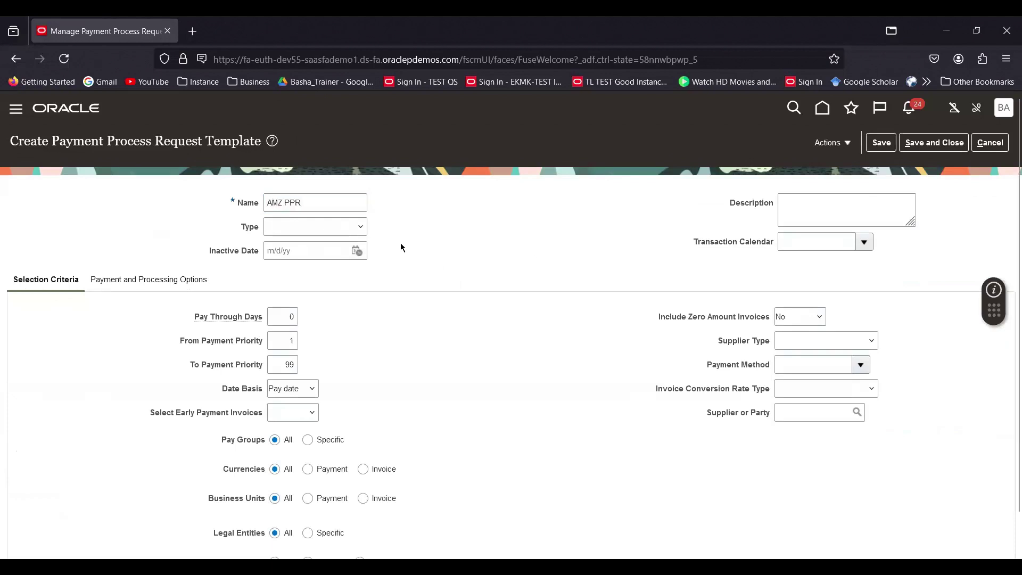
Set the template's Date Basis to Due date, and look through the Type and Select Early Payment Invoices options without choosing any.
left_click(362, 228)
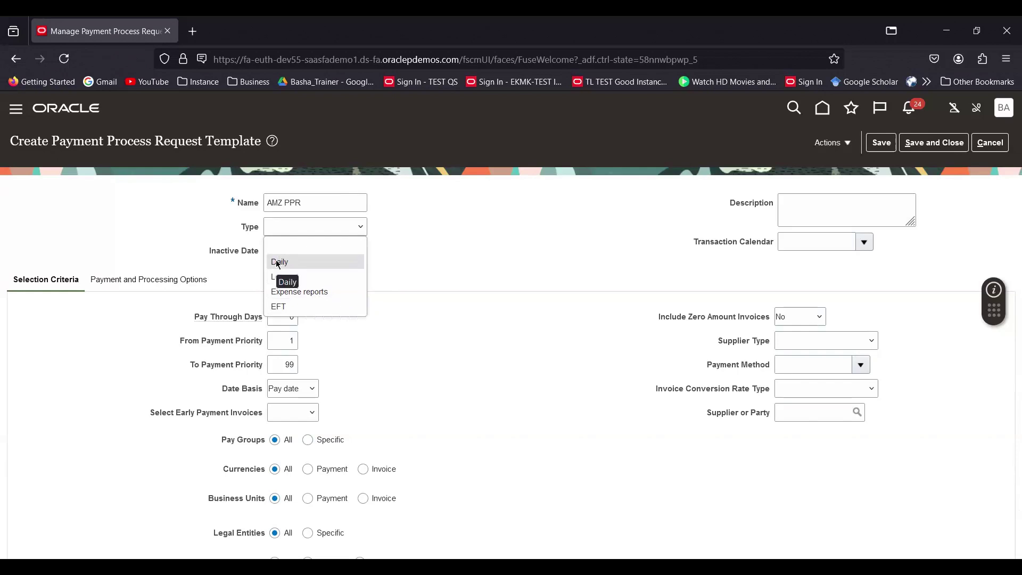
left_click(473, 226)
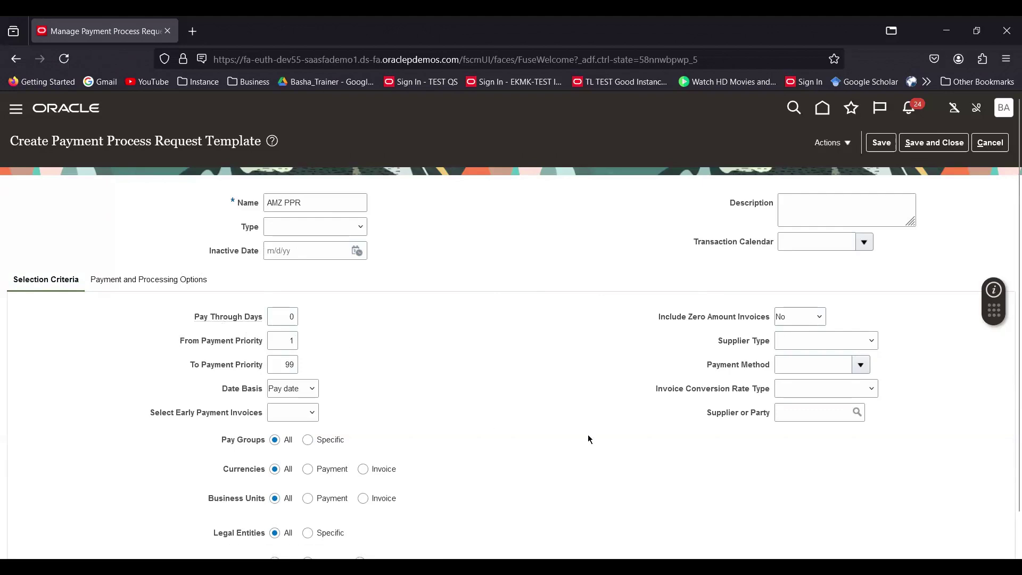
scroll(597, 436, "down", 1)
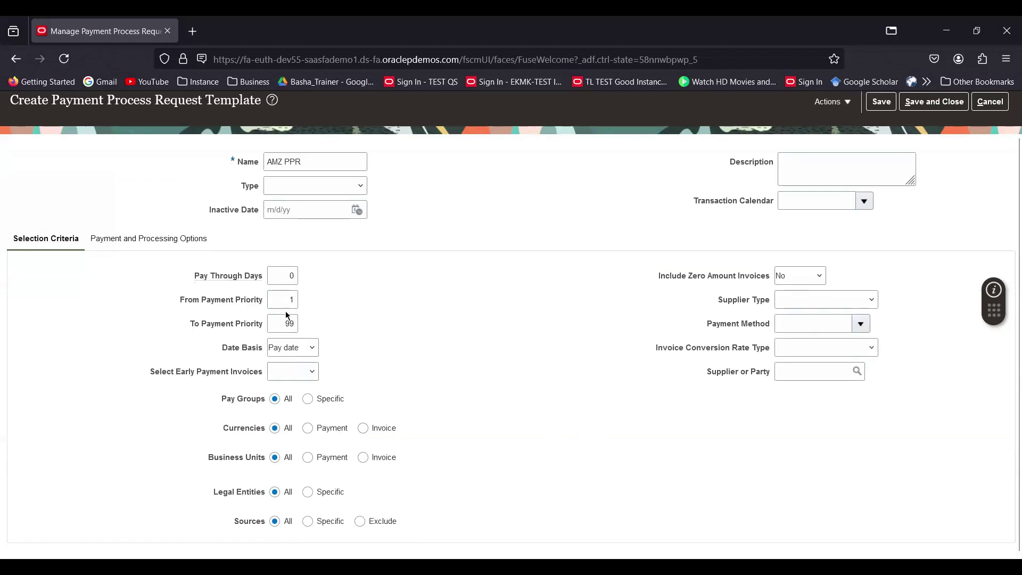
left_click(314, 352)
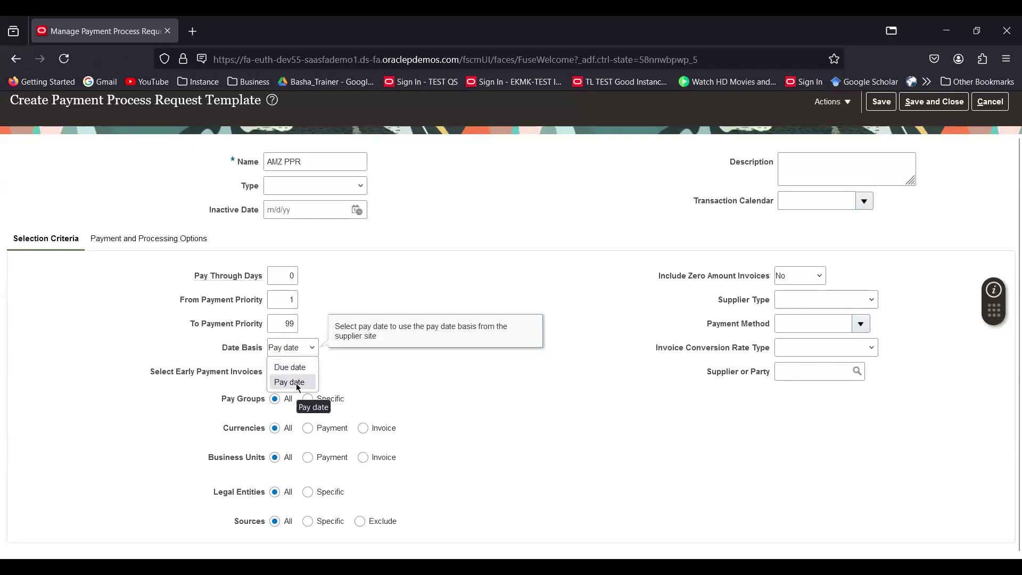
left_click(304, 372)
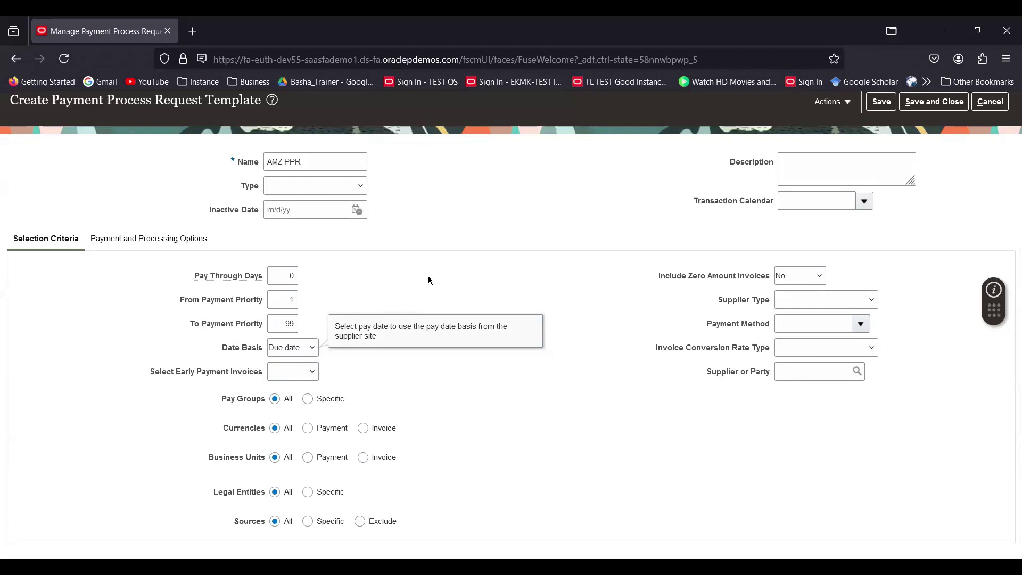
left_click(312, 374)
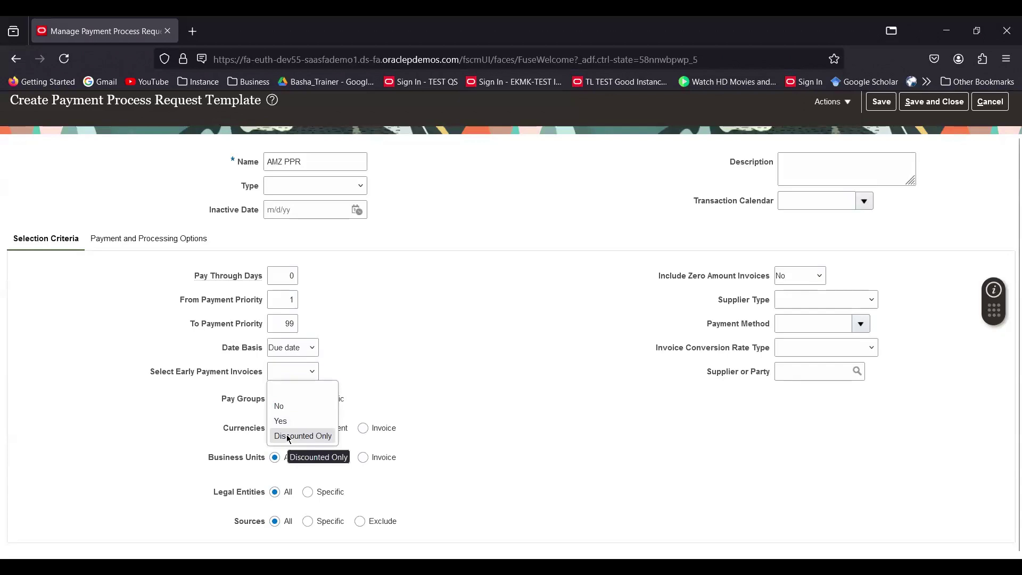
left_click(462, 349)
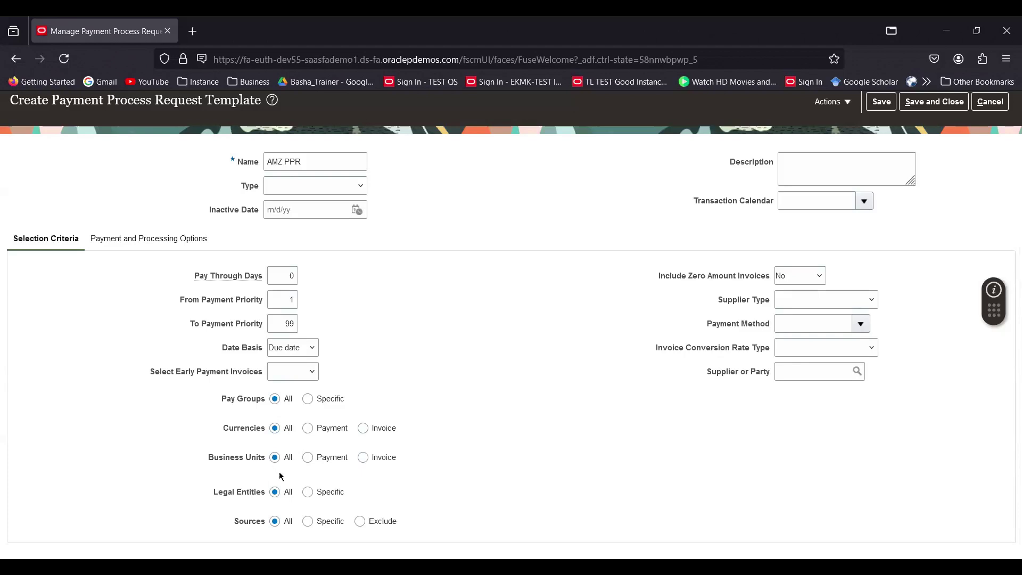
Restrict the template to specific legal entities and add AMAZON INDIA LEGAL ENTITY, found by searching for AMAZON.
left_click(308, 492)
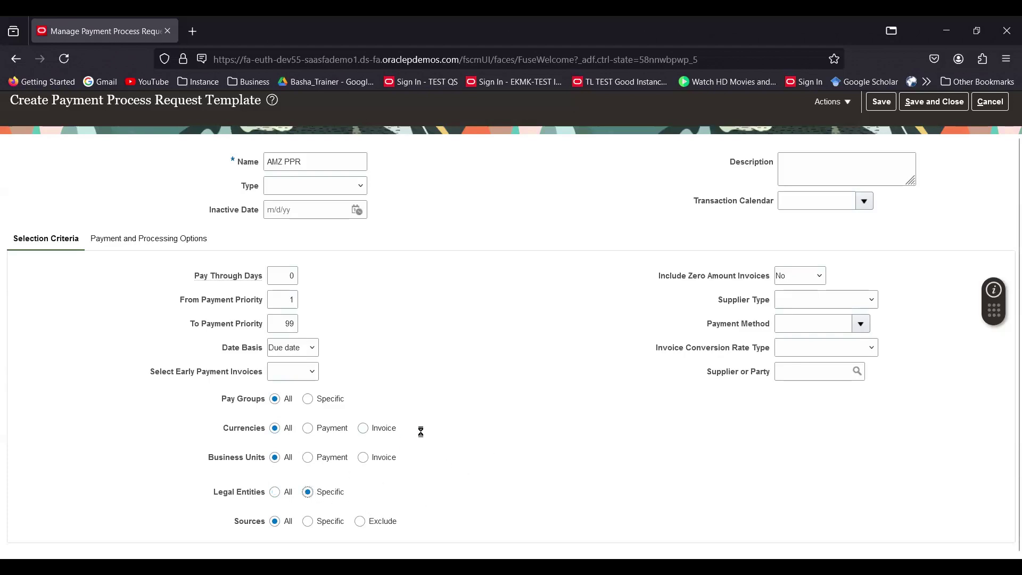
scroll(498, 411, "down", 1)
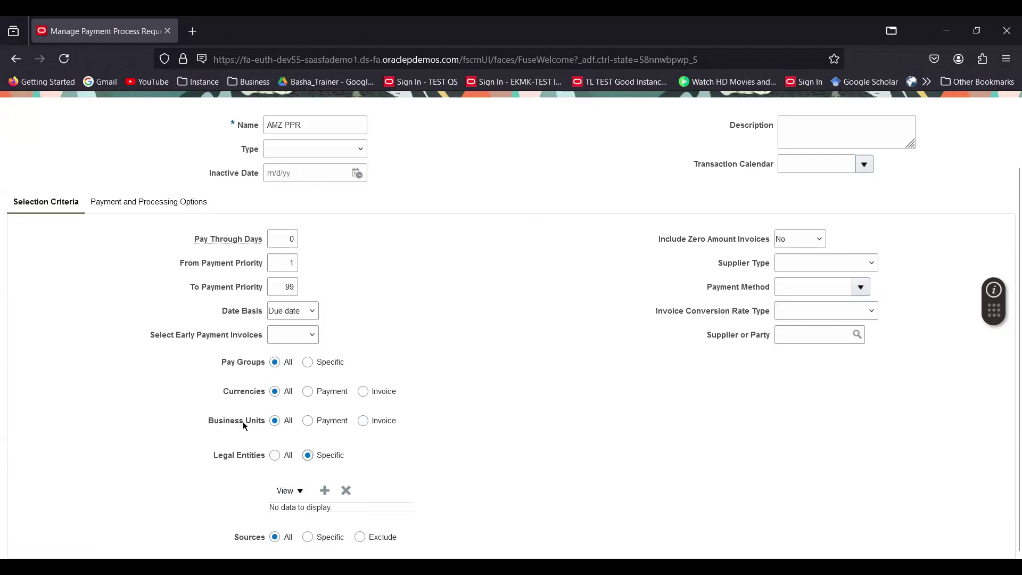
left_click(325, 491)
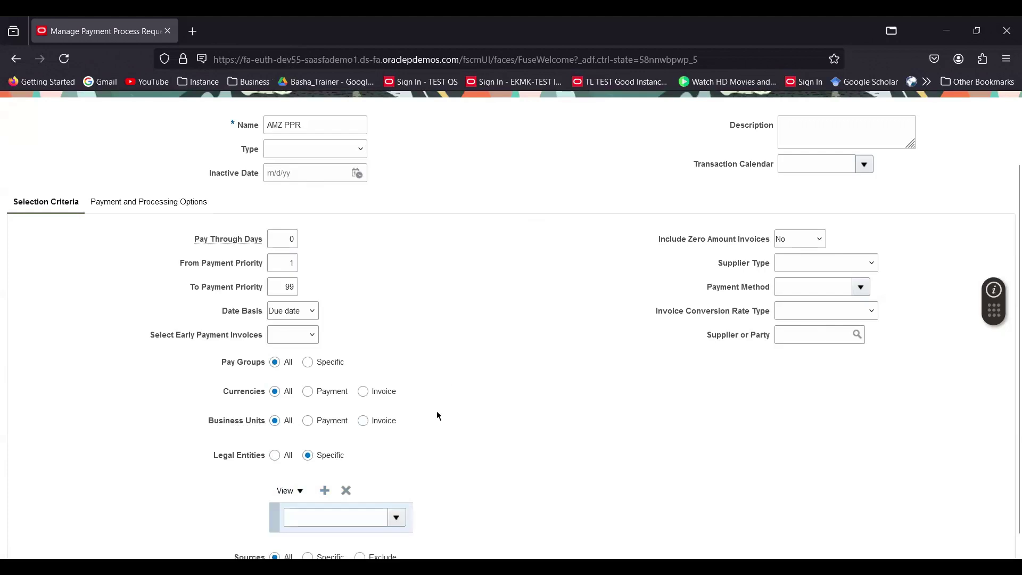
left_click(396, 516)
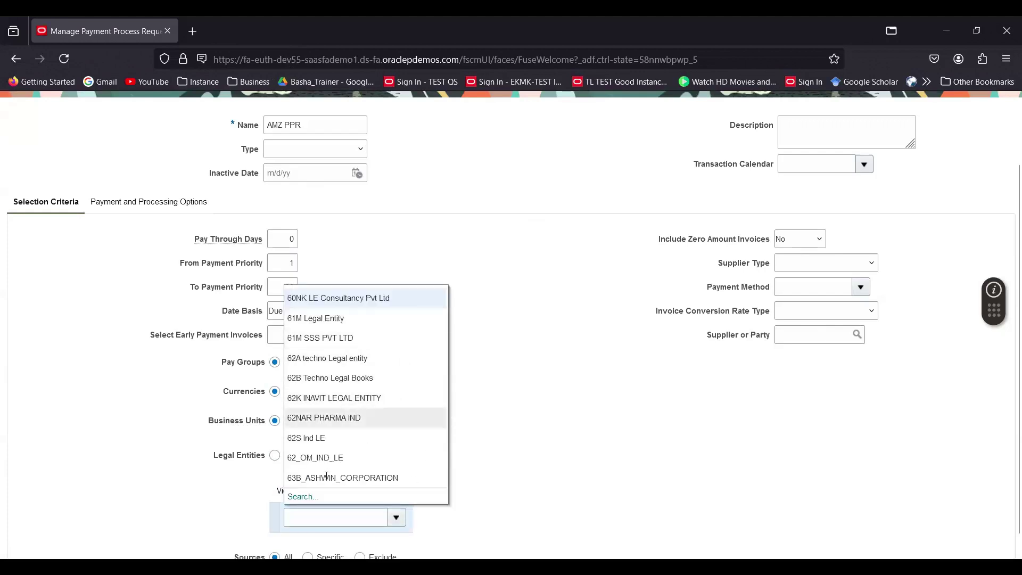
left_click(302, 496)
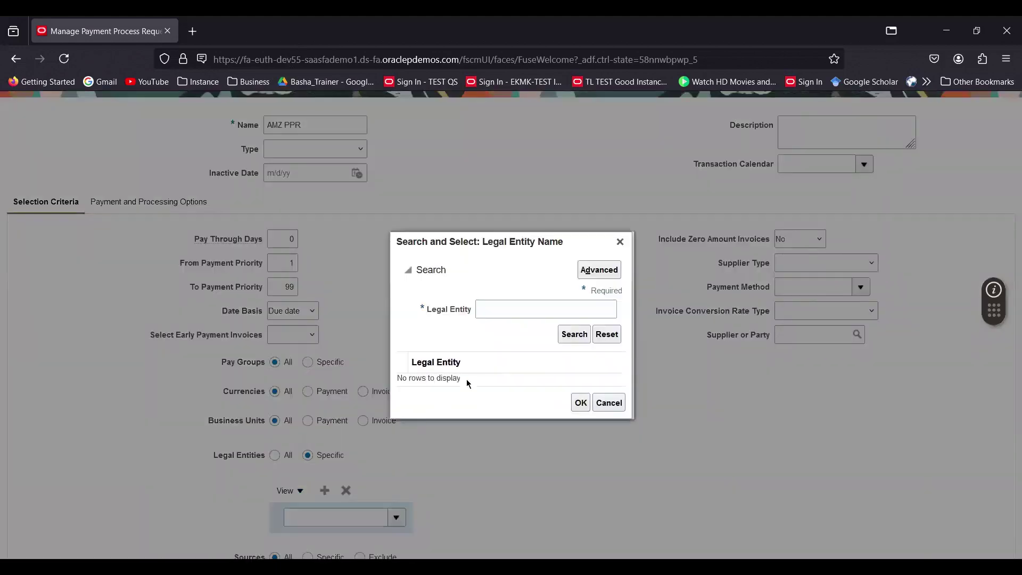
left_click(522, 306)
type("AMA")
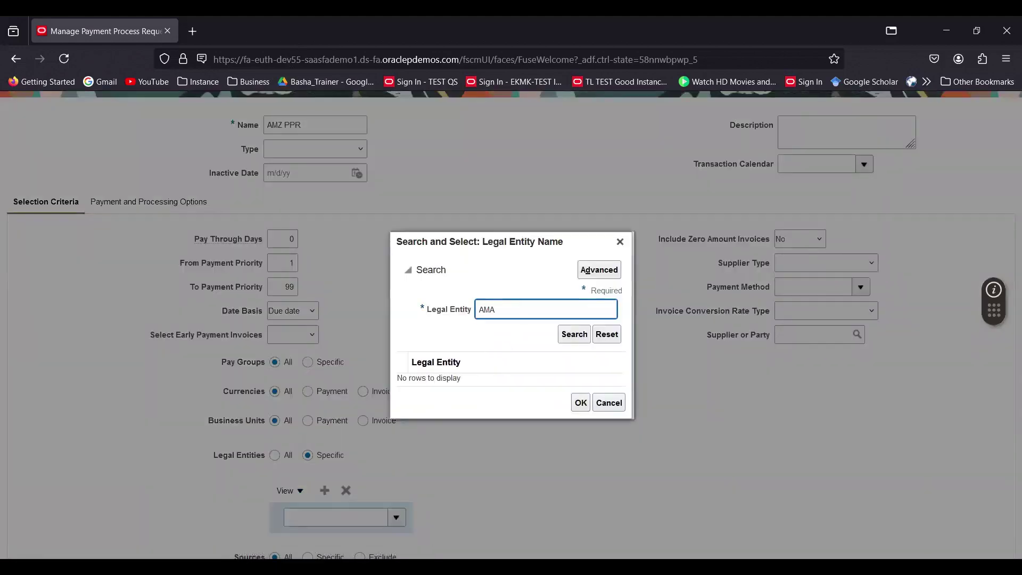
type("ZON")
key("Return")
left_click(516, 377)
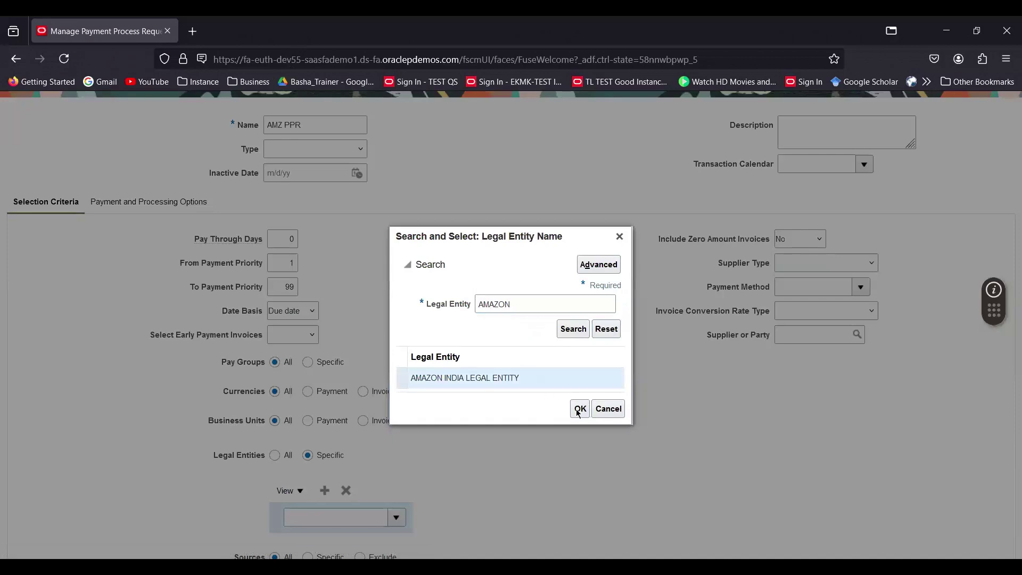
left_click(579, 410)
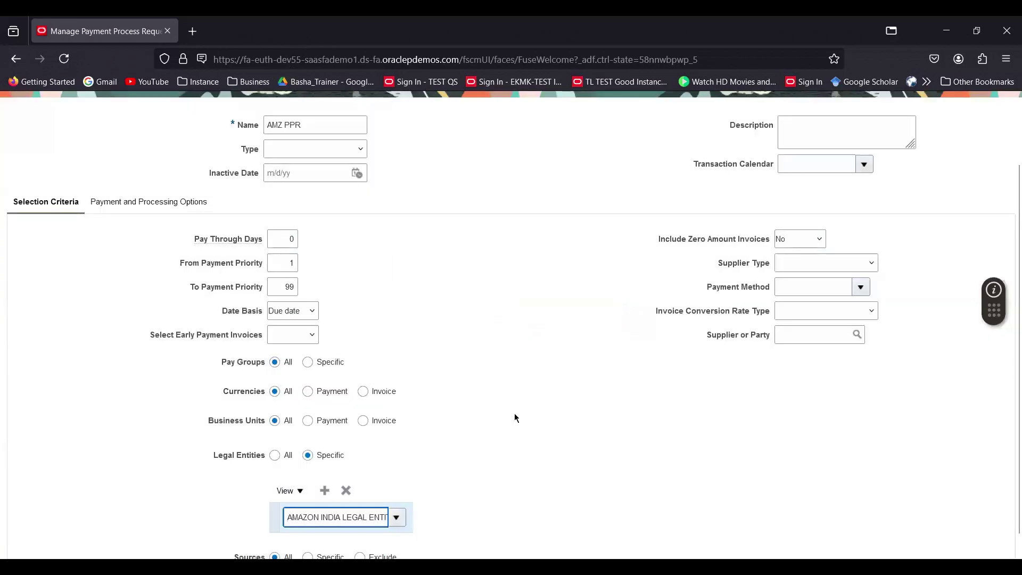
left_click(514, 414)
Look through the Supplier Type and Invoice Conversion Rate Type options in the selection criteria without choosing any.
scroll(514, 413, "down", 1)
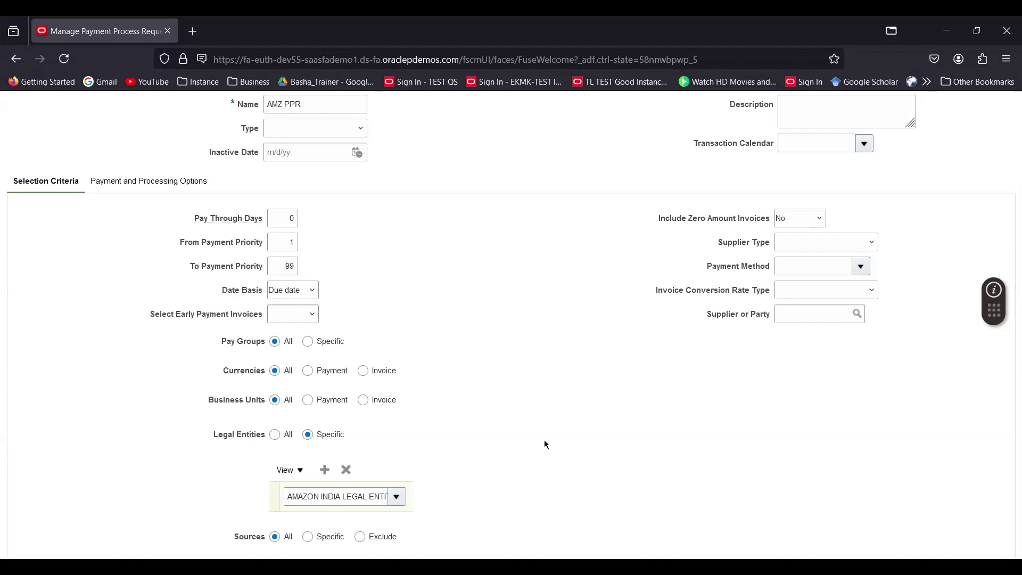
scroll(559, 436, "up", 3)
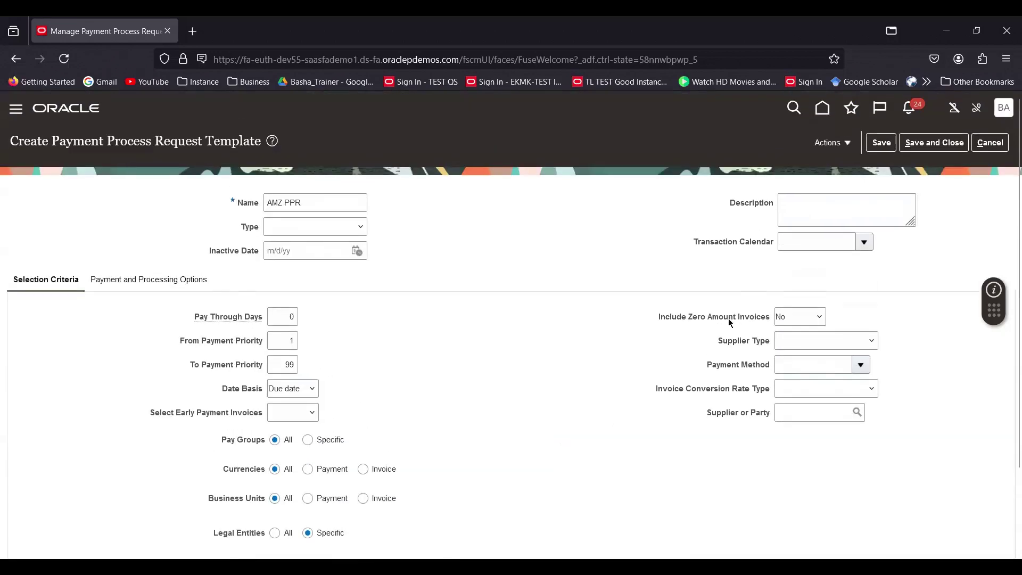
left_click(867, 344)
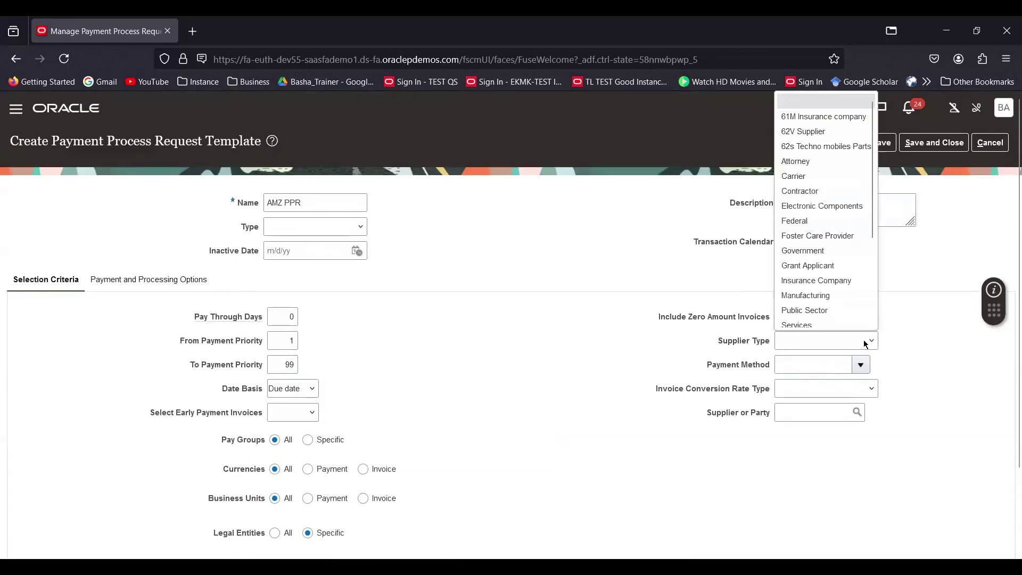
left_click(548, 301)
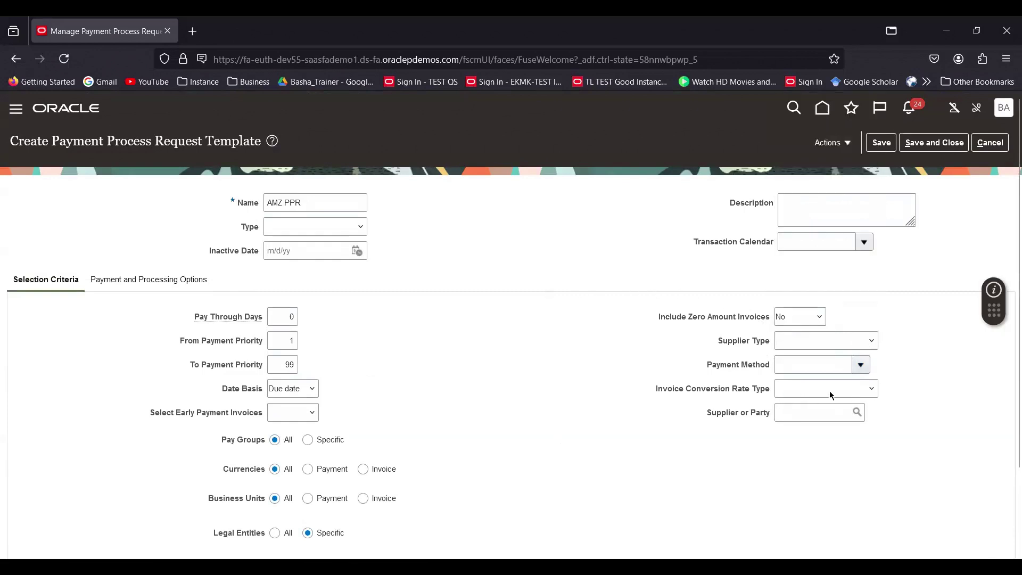
left_click(872, 390)
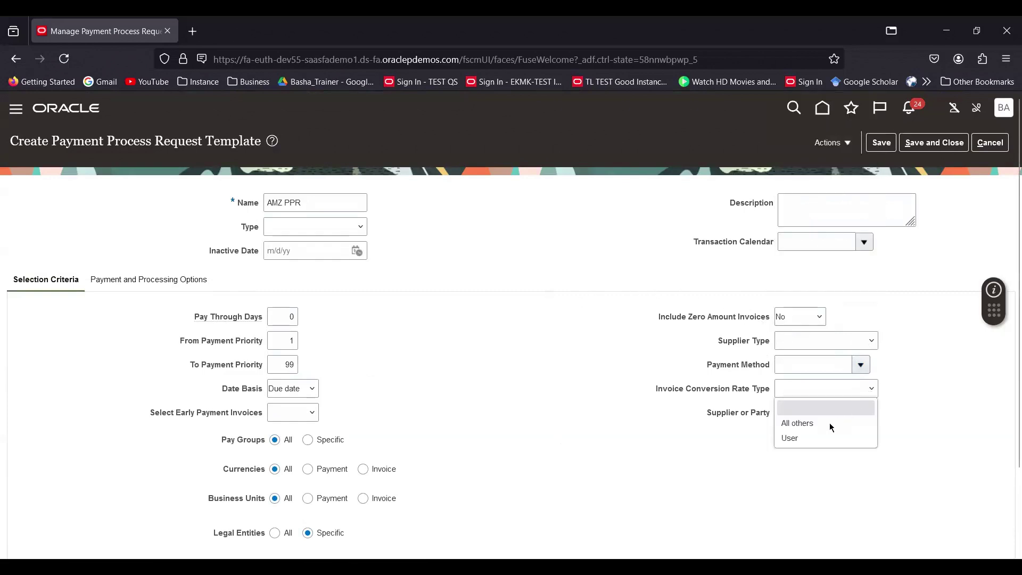
left_click(596, 366)
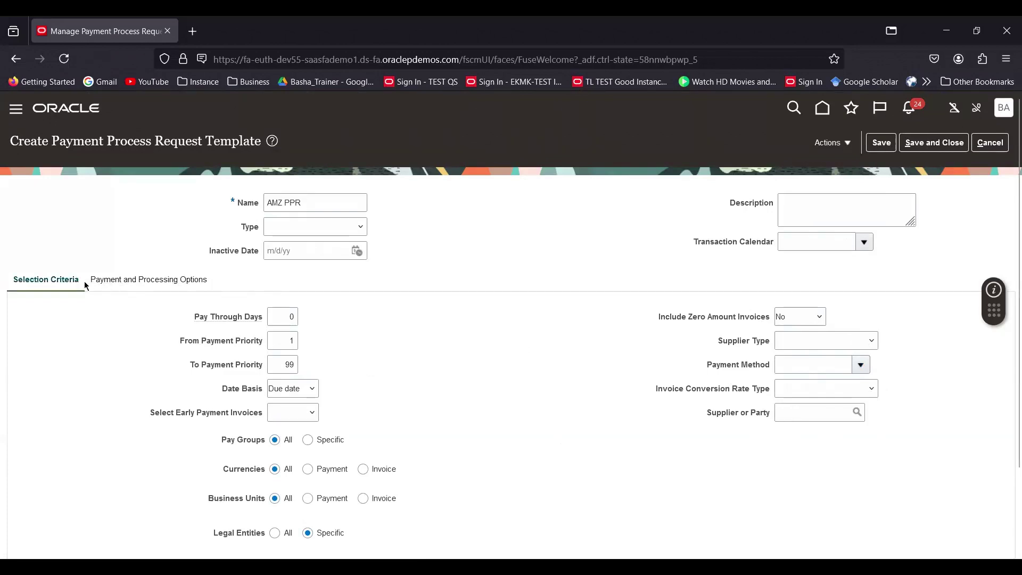
Glance at the payment and processing options, return to the selection criteria and re-enter 99 as the To Payment Priority.
left_click(164, 281)
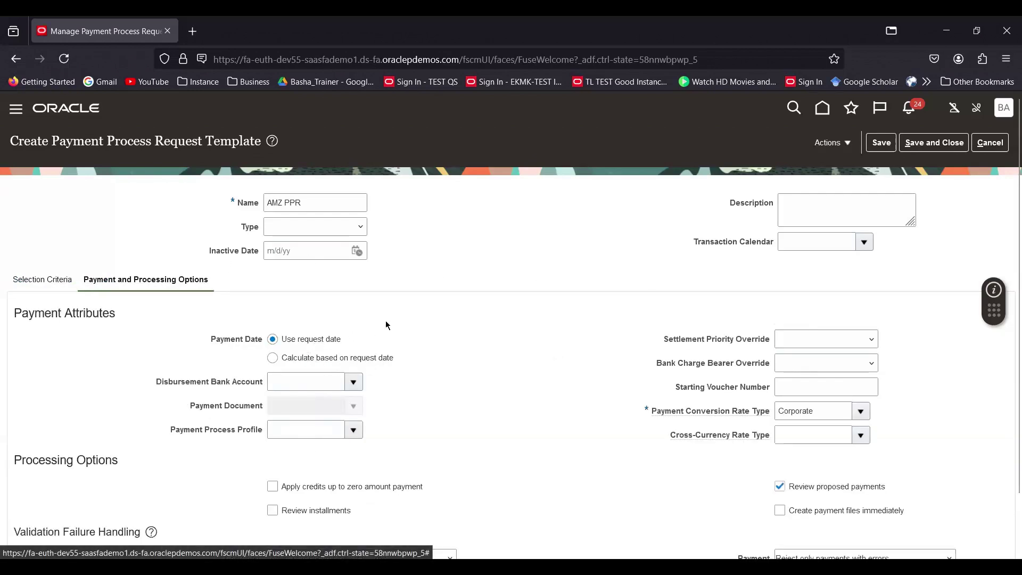
left_click(51, 281)
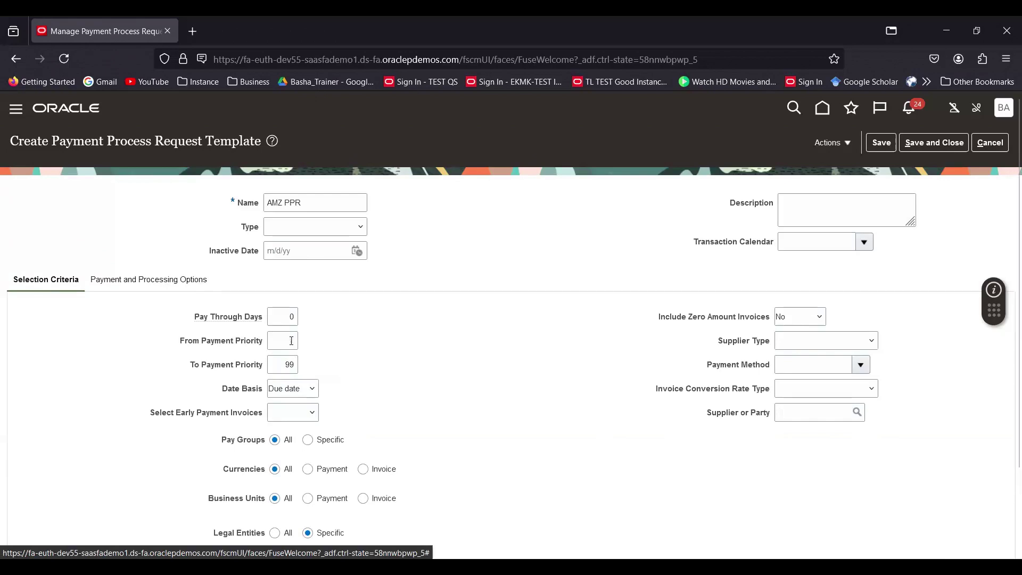
double_click(283, 366)
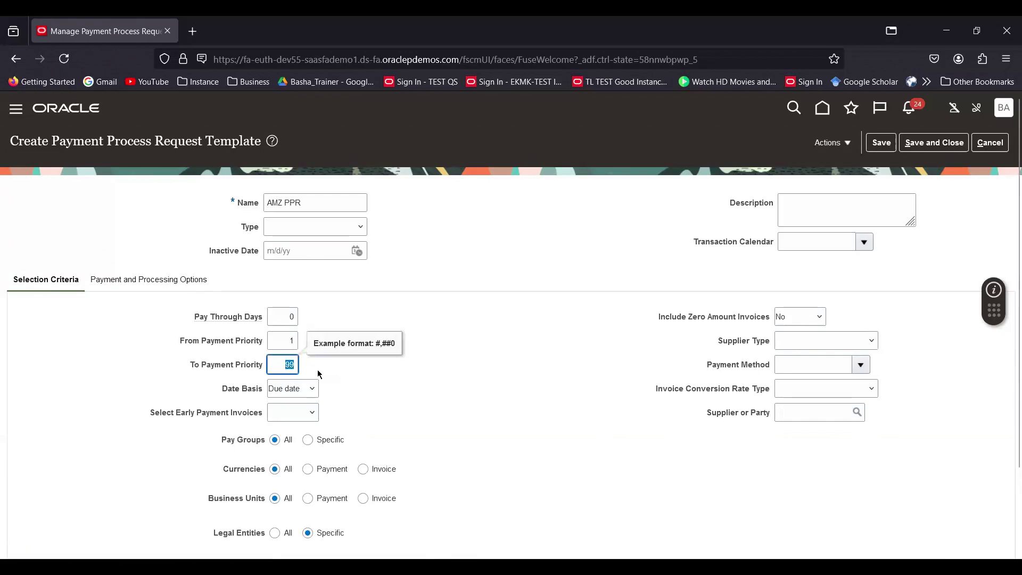
type("1")
key("BackSpace")
type("99")
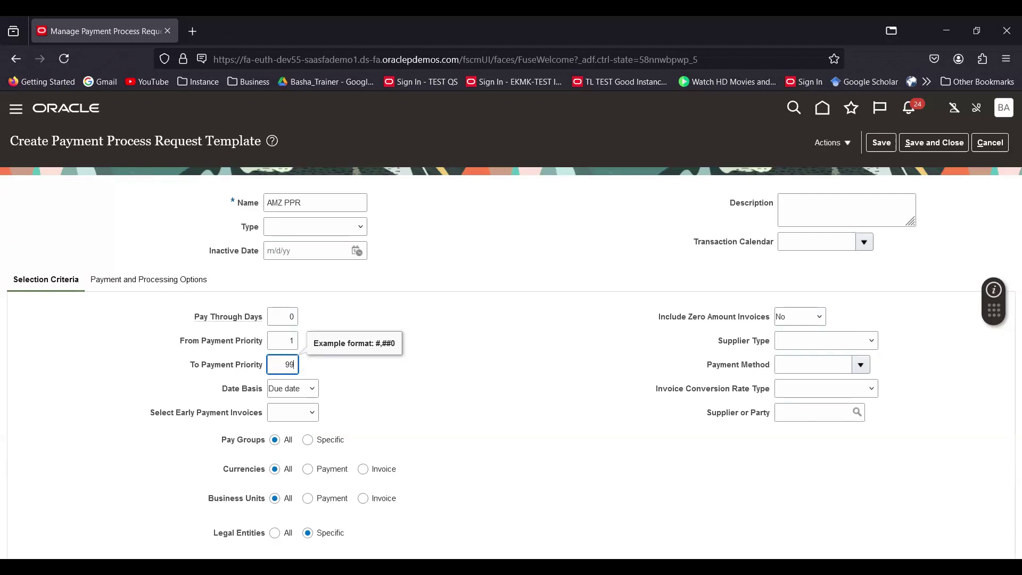
left_click(496, 383)
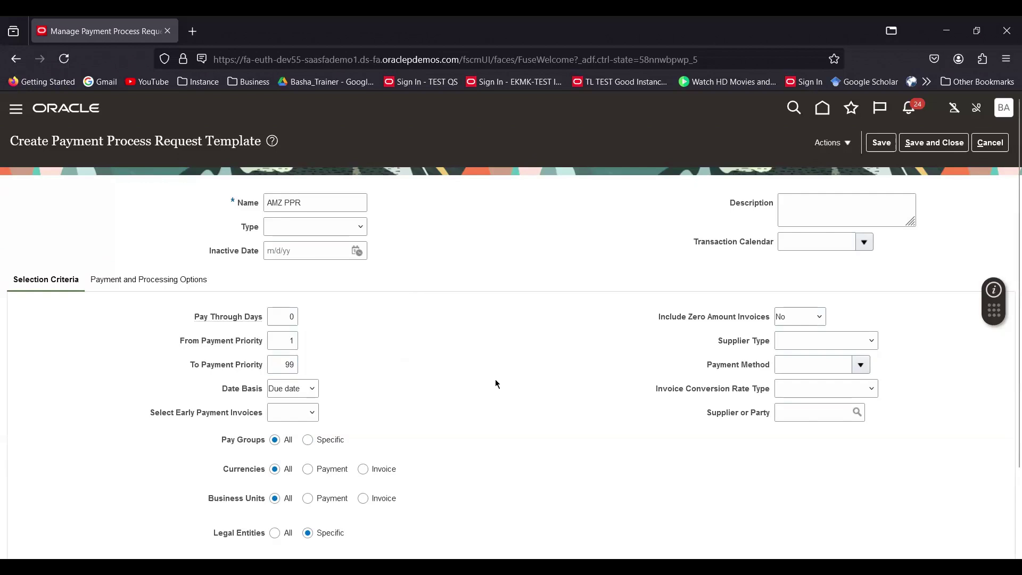
Look through the Disbursement Bank Account choices in the payment and processing options without selecting an account.
left_click(151, 283)
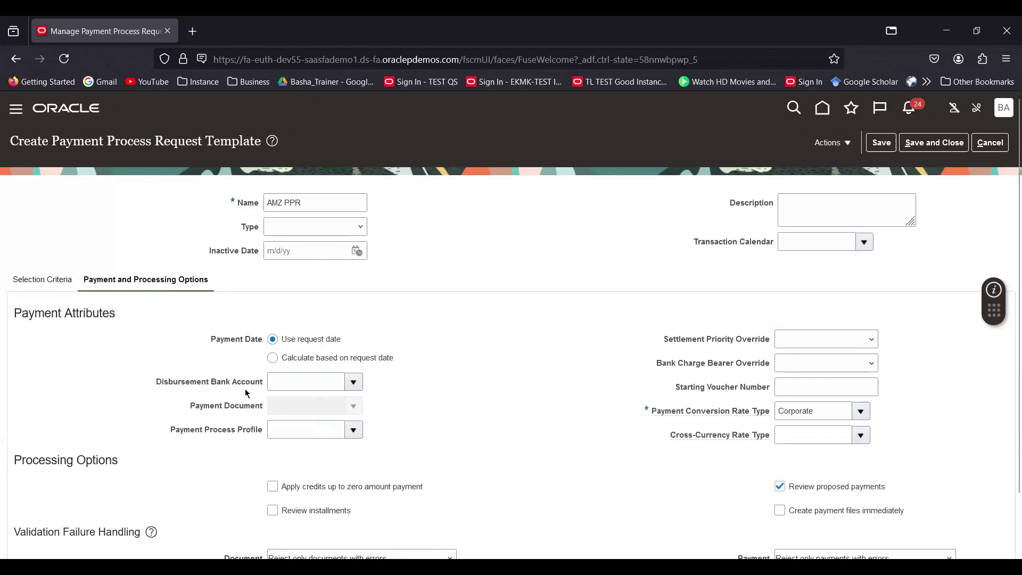
left_click(354, 385)
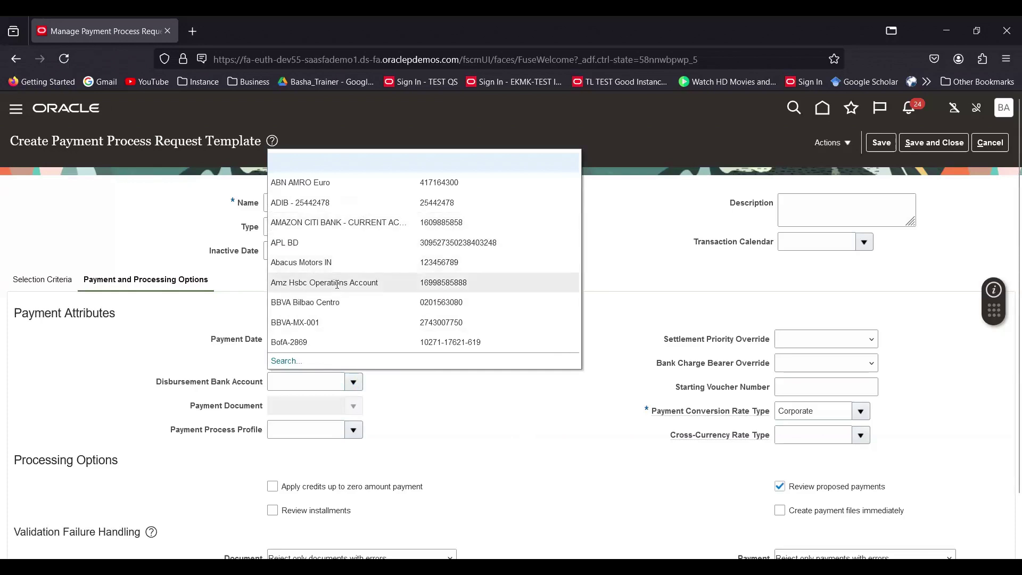
left_click(474, 435)
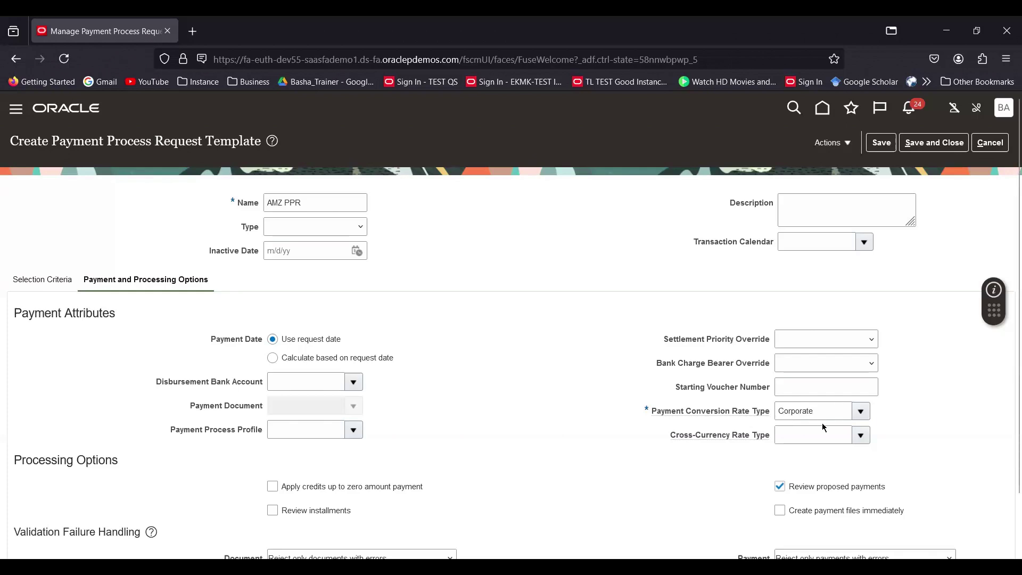
Enable and clear Create payment files immediately, and reselect Reject only documents with errors for Document validation failures.
scroll(591, 393, "down", 2)
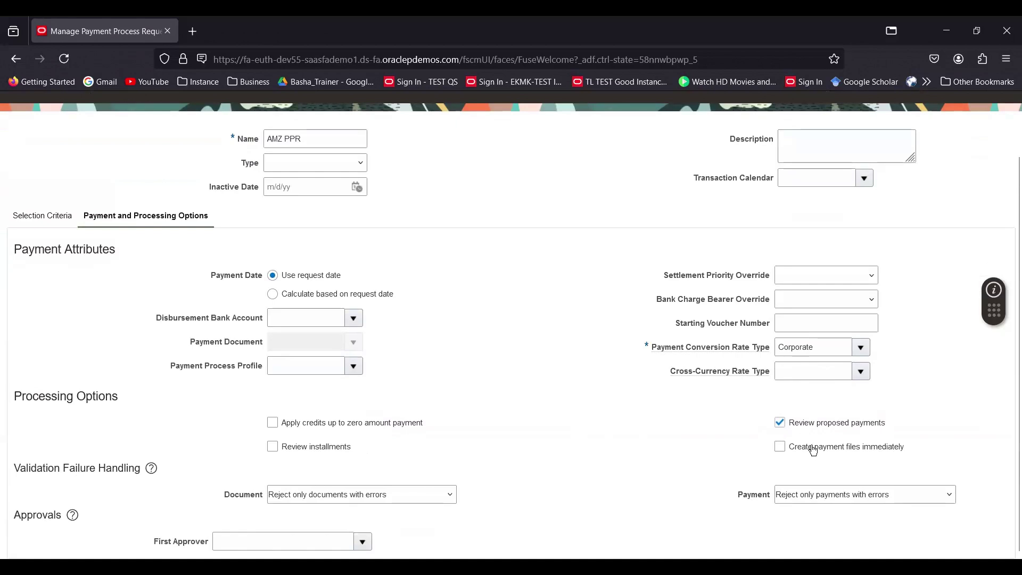
left_click(781, 447)
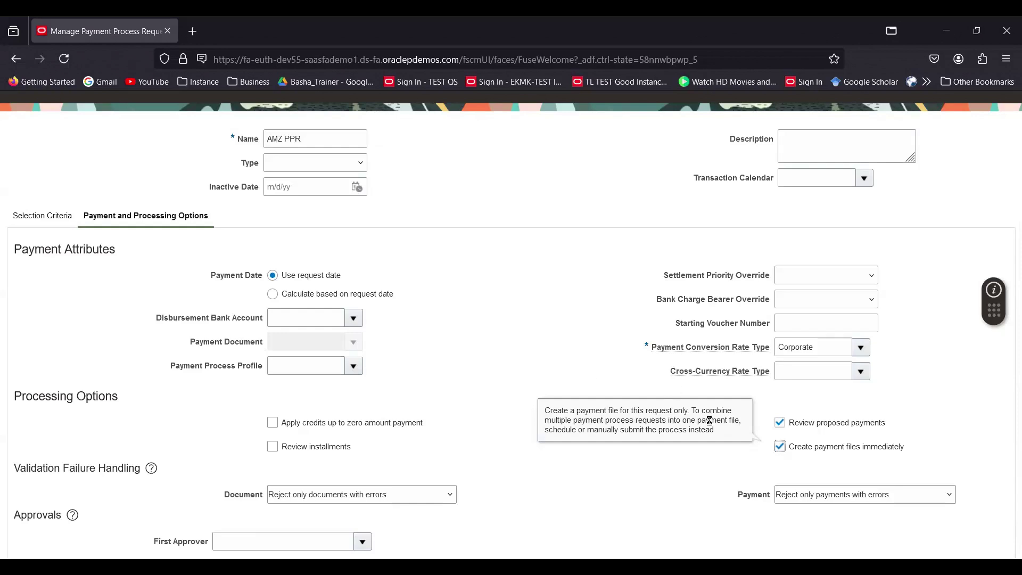
left_click(778, 447)
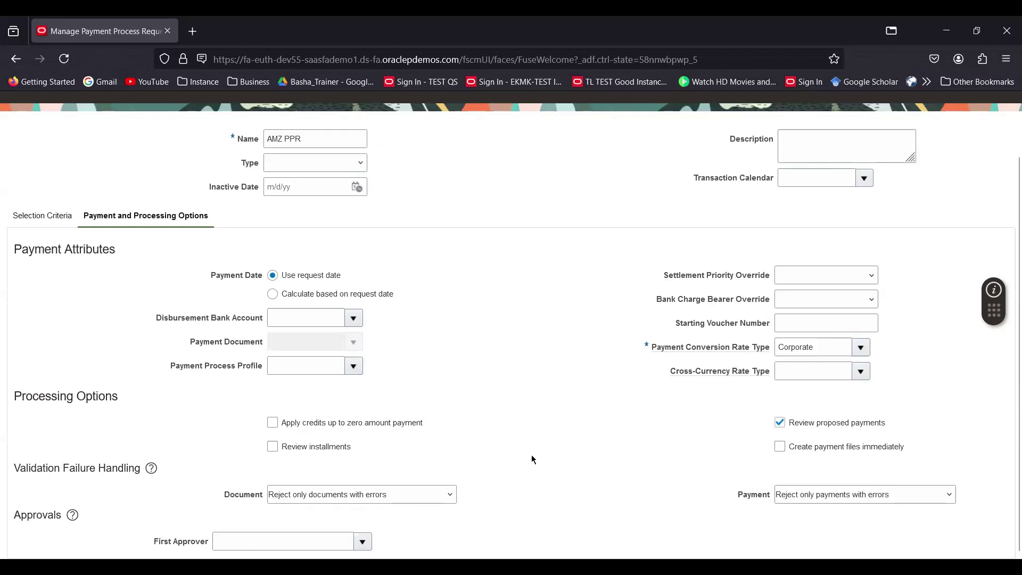
left_click(454, 496)
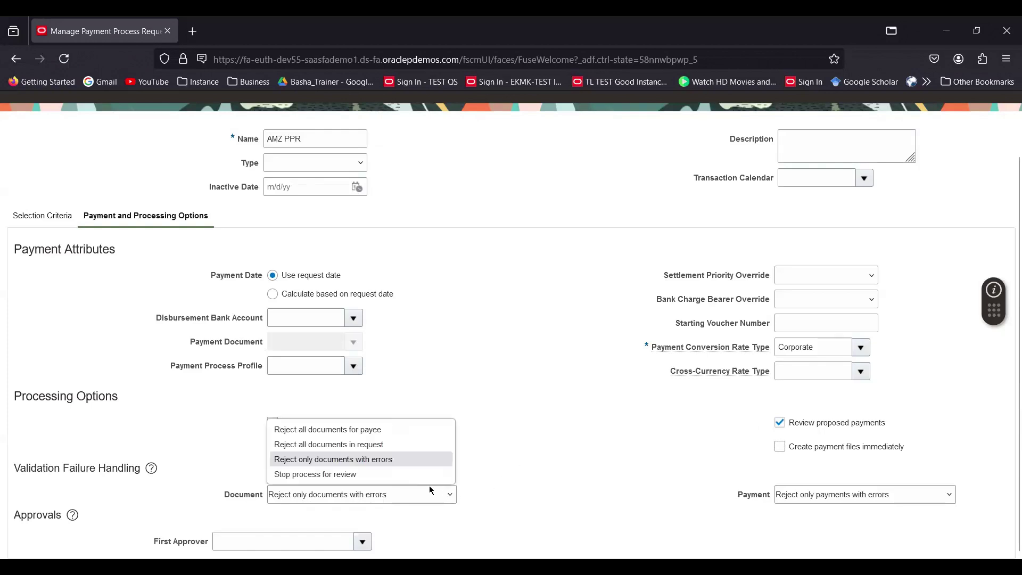
left_click(328, 461)
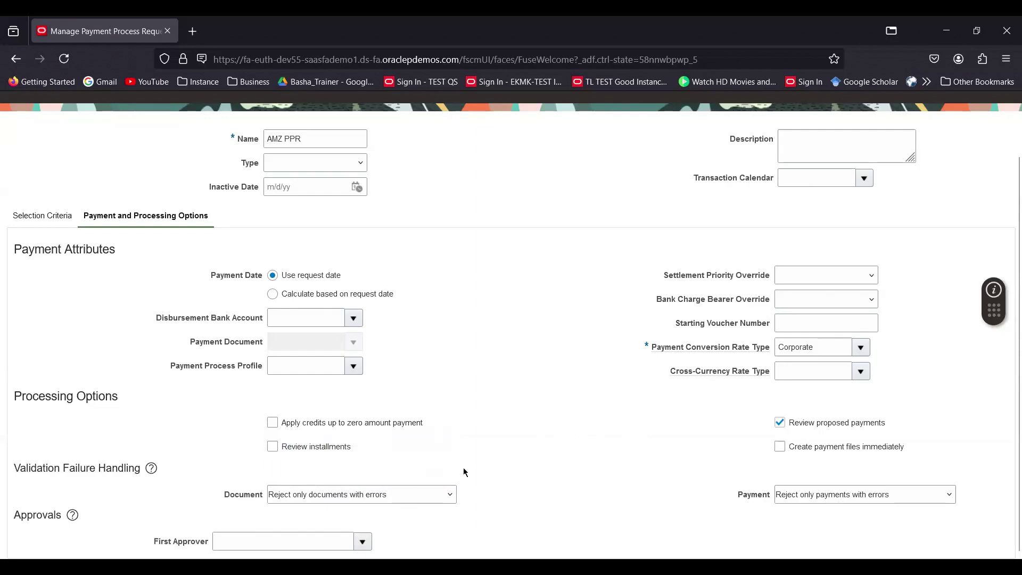
Save the AMZ PPR template and look through its submission and scheduling actions without running any.
scroll(647, 450, "up", 1)
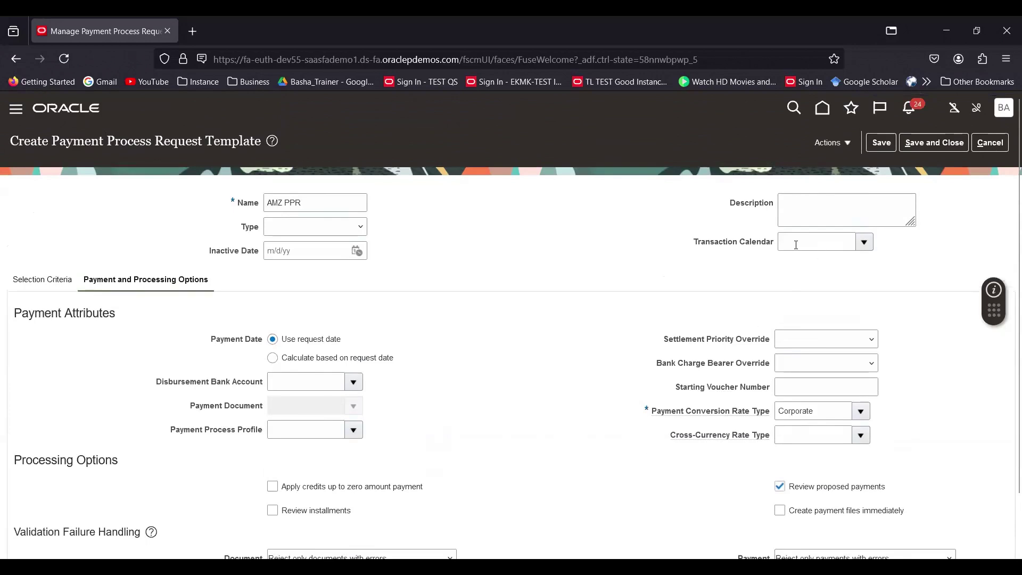
left_click(882, 143)
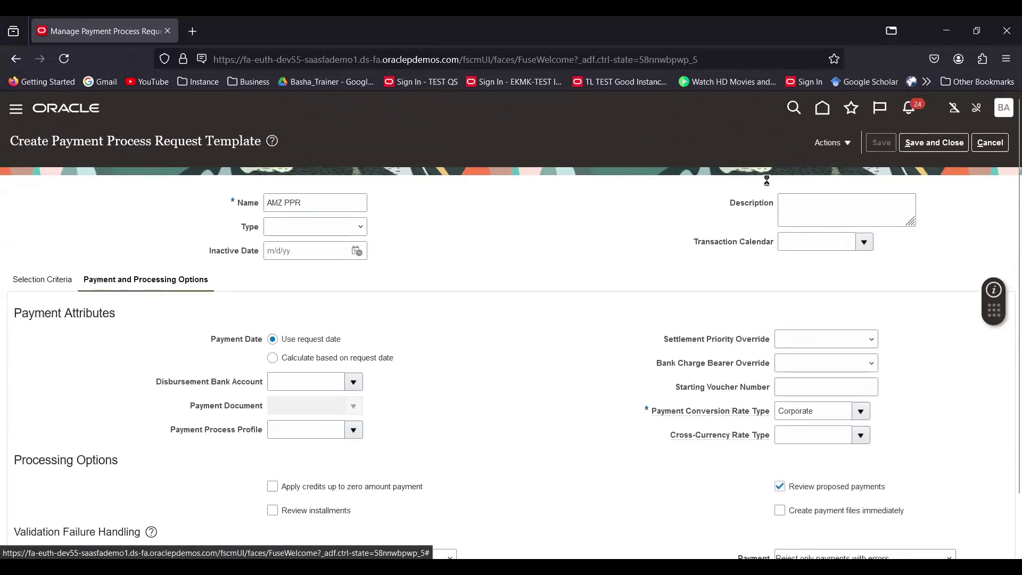
left_click(544, 231)
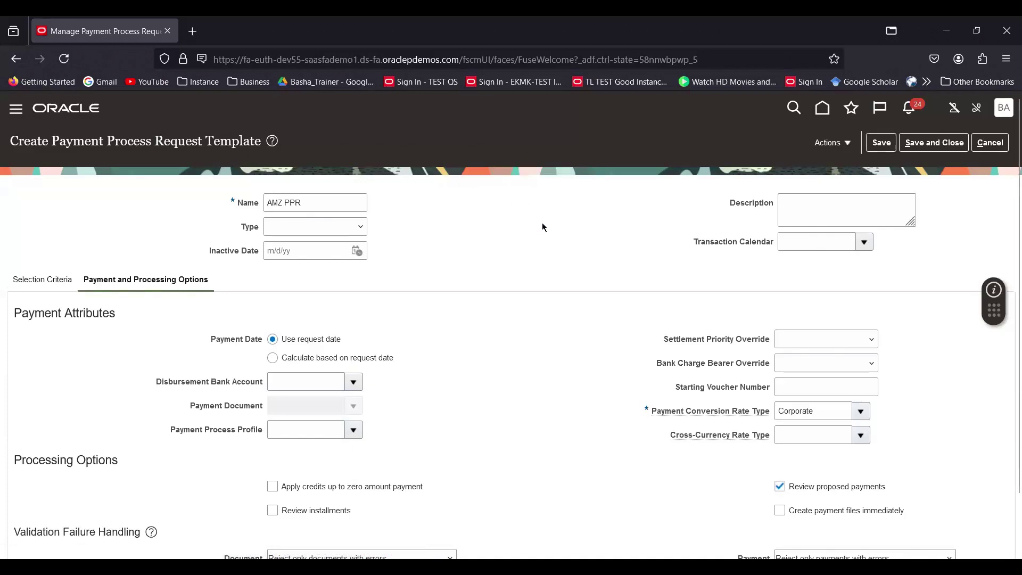
left_click(850, 143)
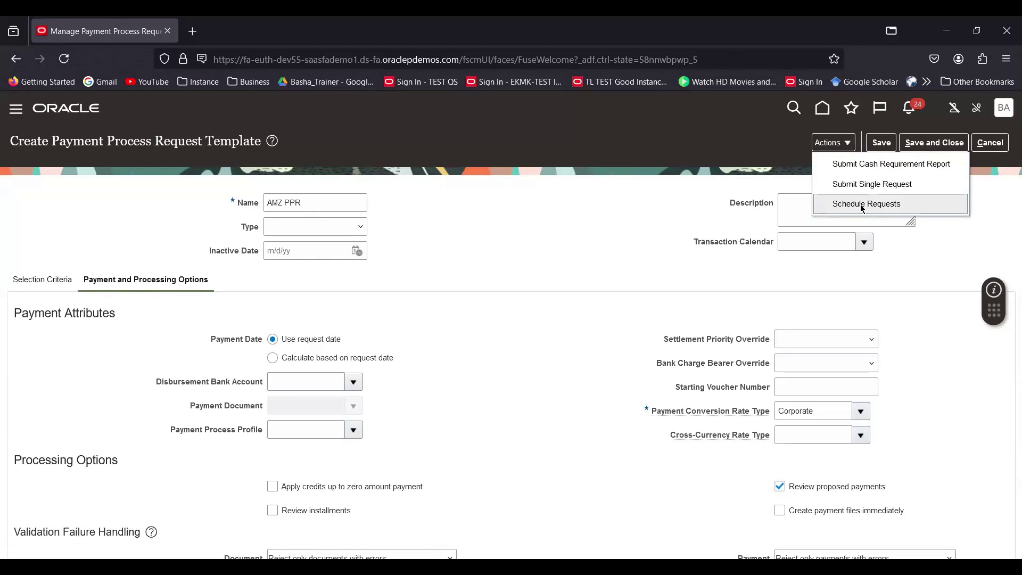
left_click(616, 195)
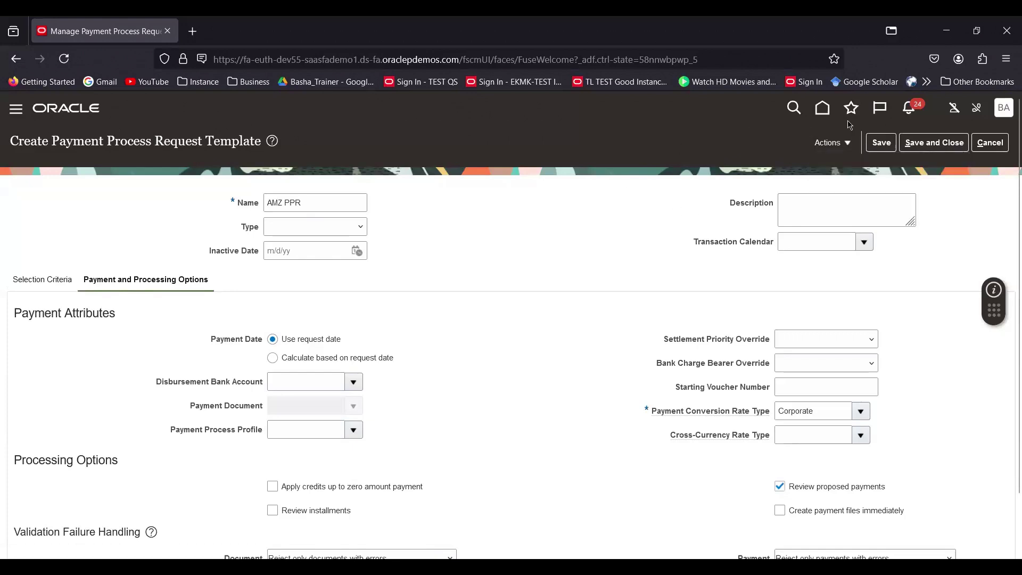
Save and close the template, dismiss the message and leave template management for the Payments overview.
left_click(932, 144)
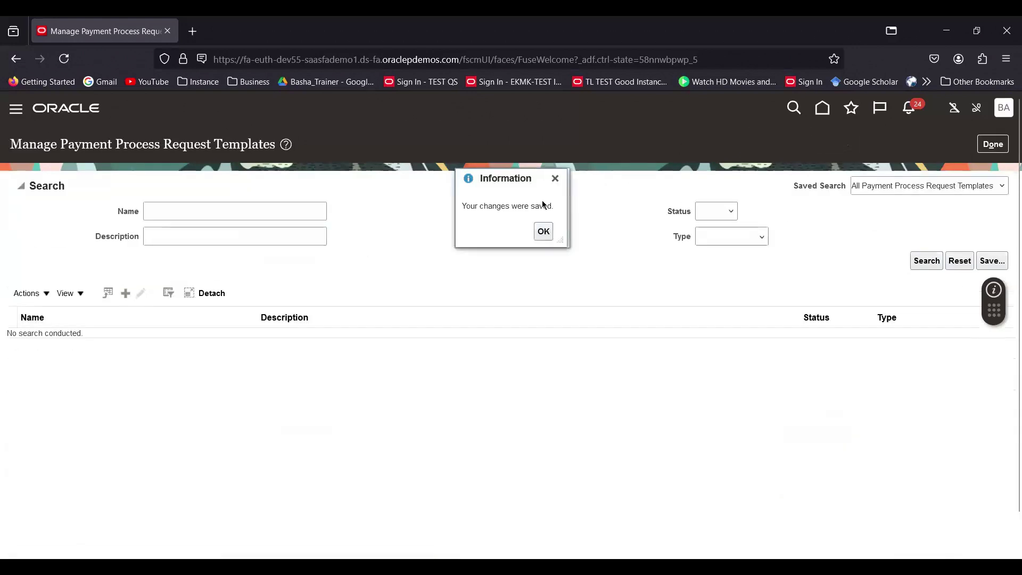
left_click(543, 232)
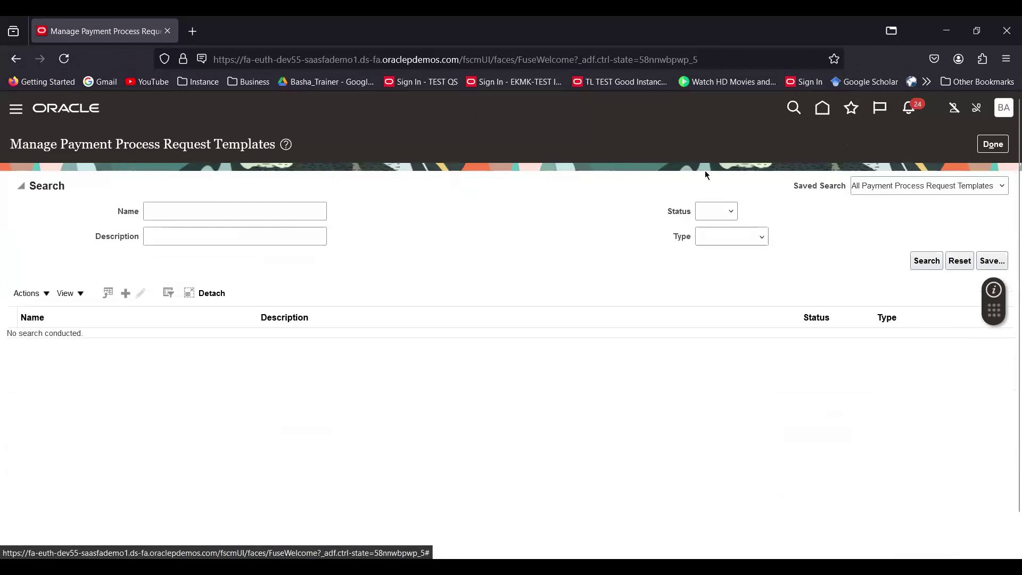
left_click(994, 145)
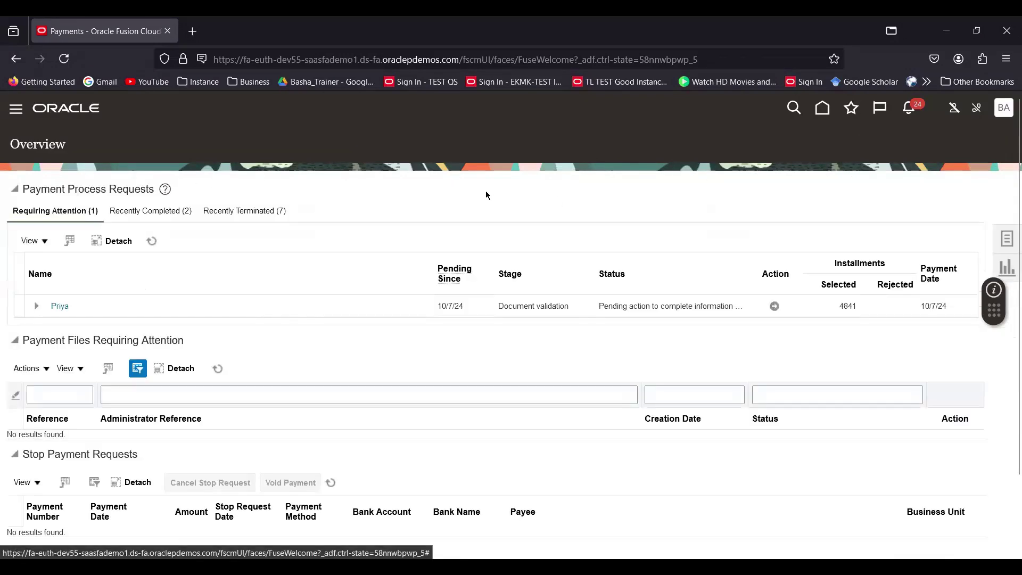
Open payment process request management and search for requests named AMAZON.
left_click(1006, 240)
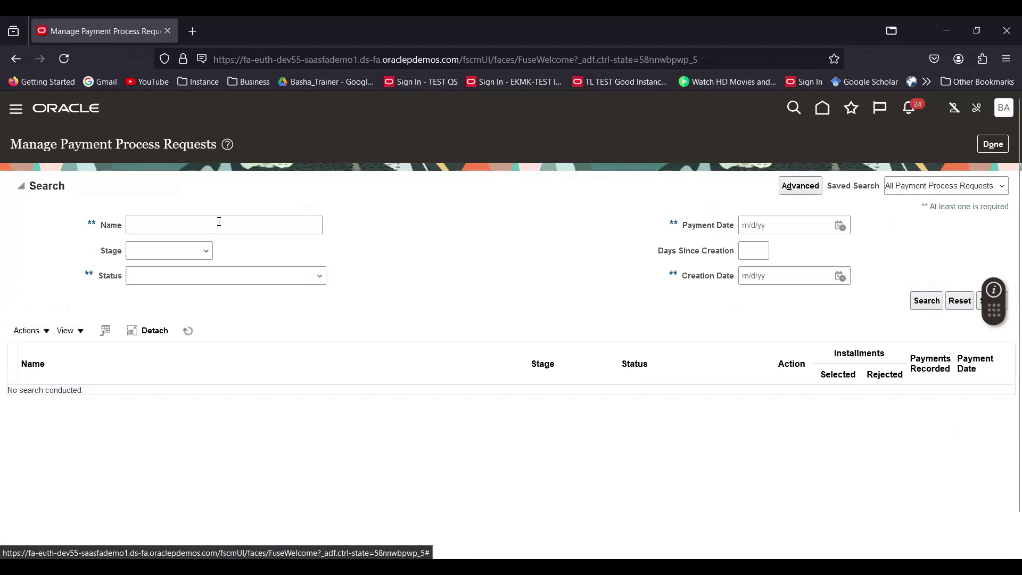
left_click(198, 225)
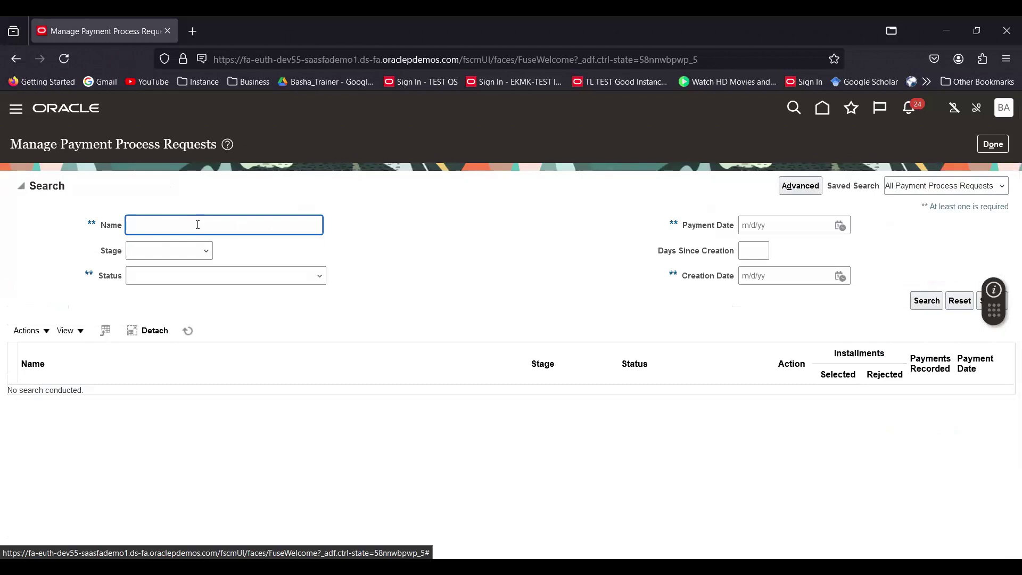
type("AMAZON")
key("Return")
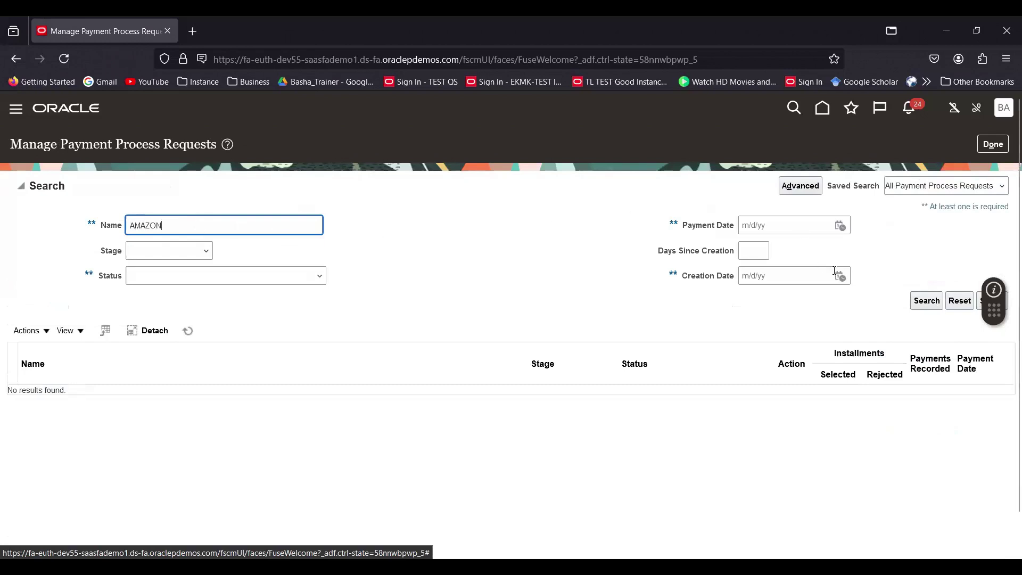
left_click(940, 303)
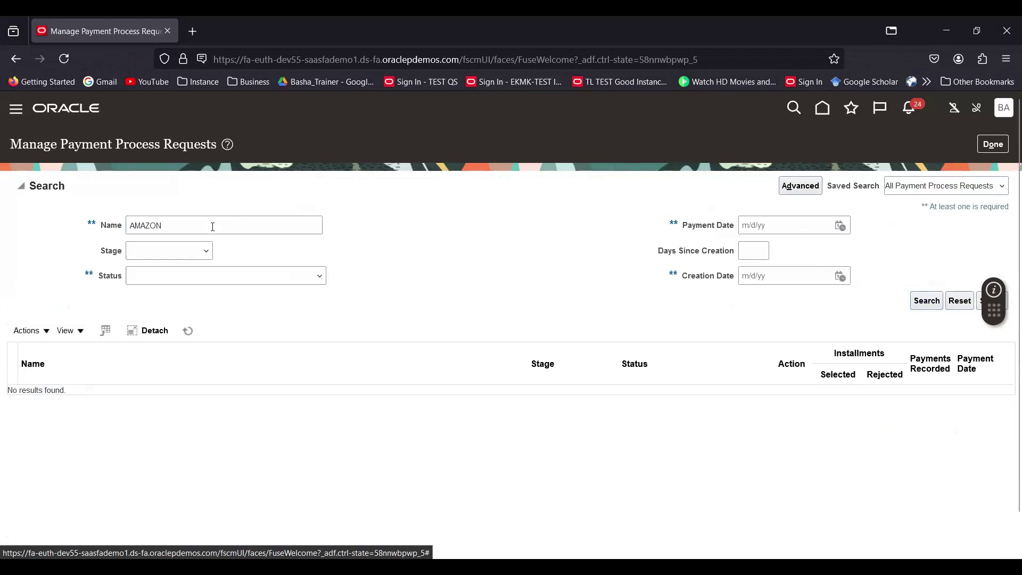
Look through the available Status and Stage search options without selecting any.
left_click(215, 277)
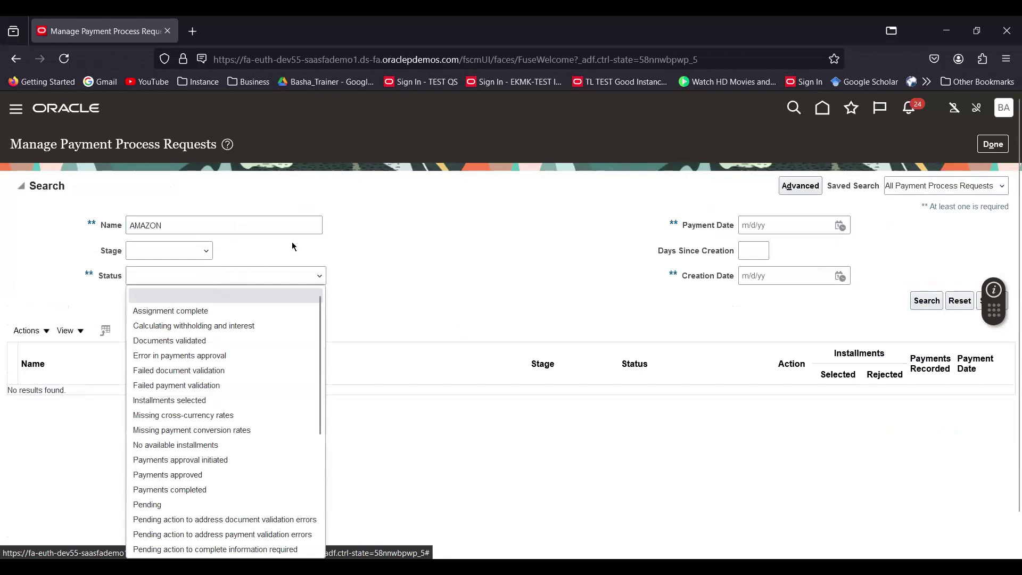
left_click(417, 229)
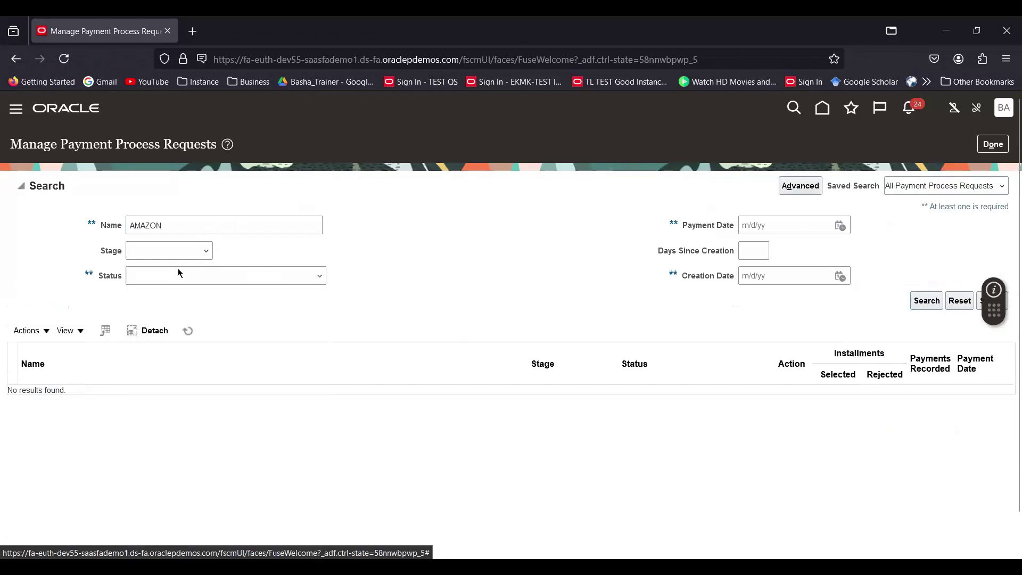
left_click(203, 255)
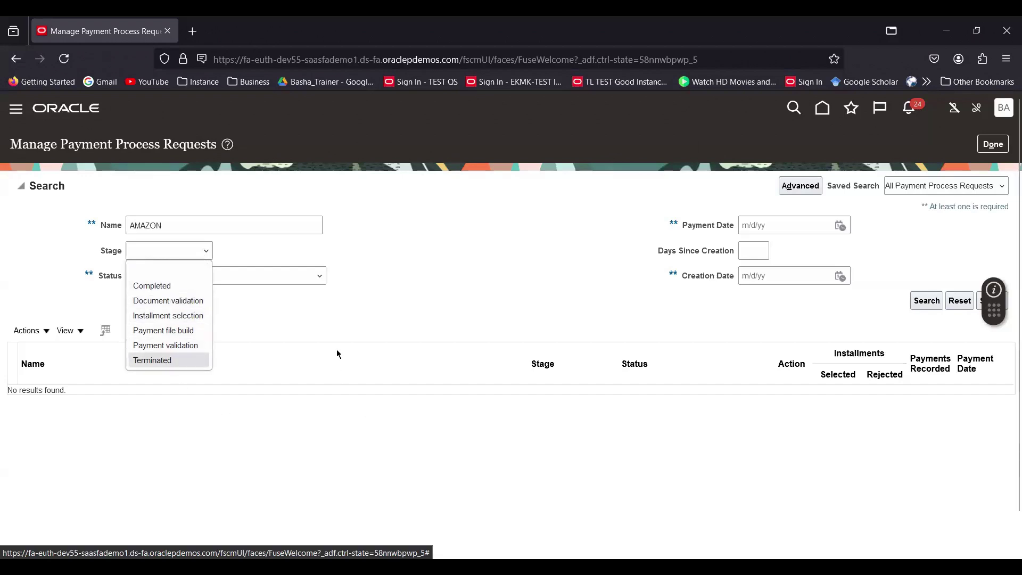
left_click(444, 330)
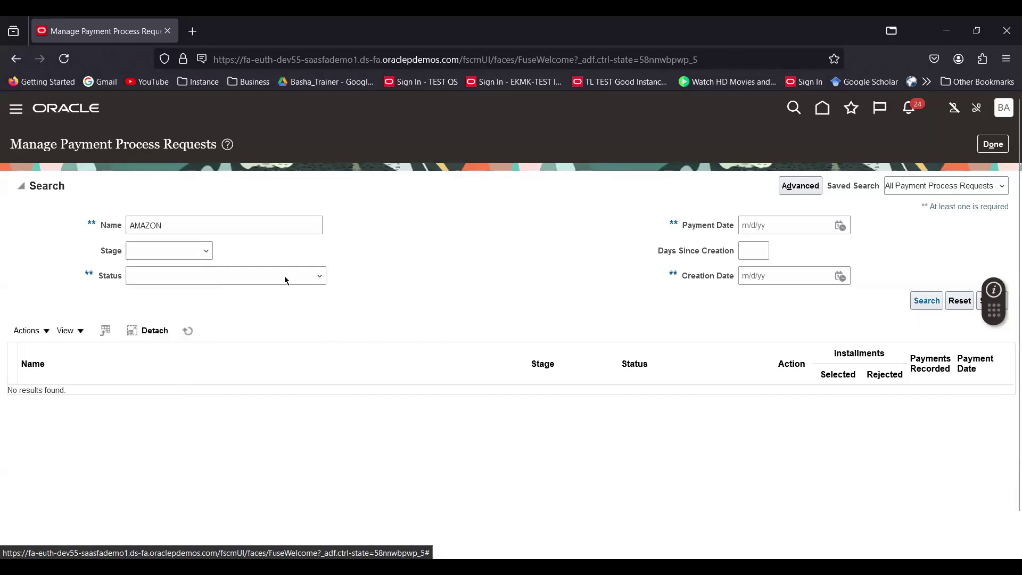
Clear the Name criterion, set Creation Date to 10/14/24 in the request search, and return to the Payments overview.
left_click(207, 226)
key("ctrl+a")
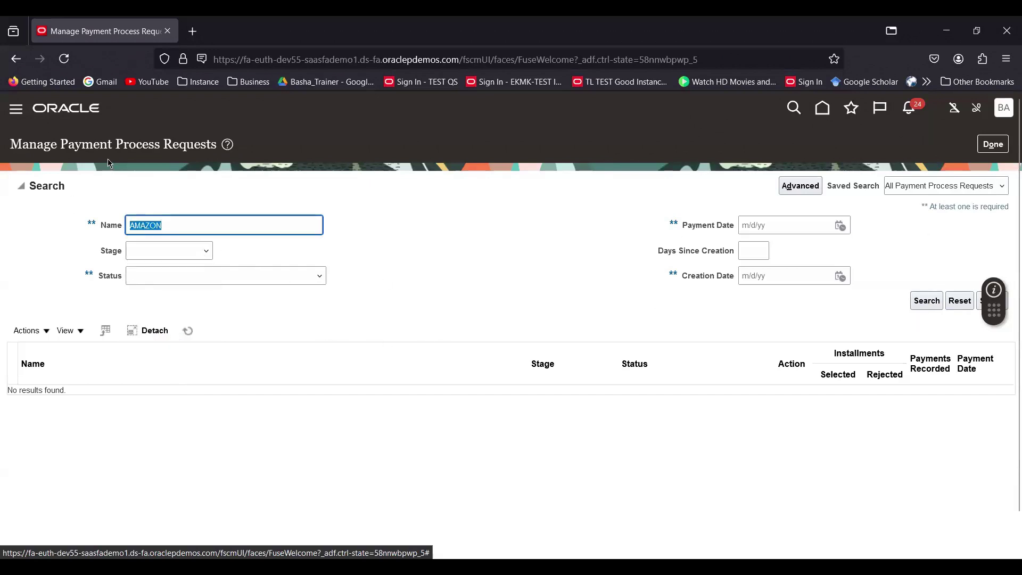
key("BackSpace")
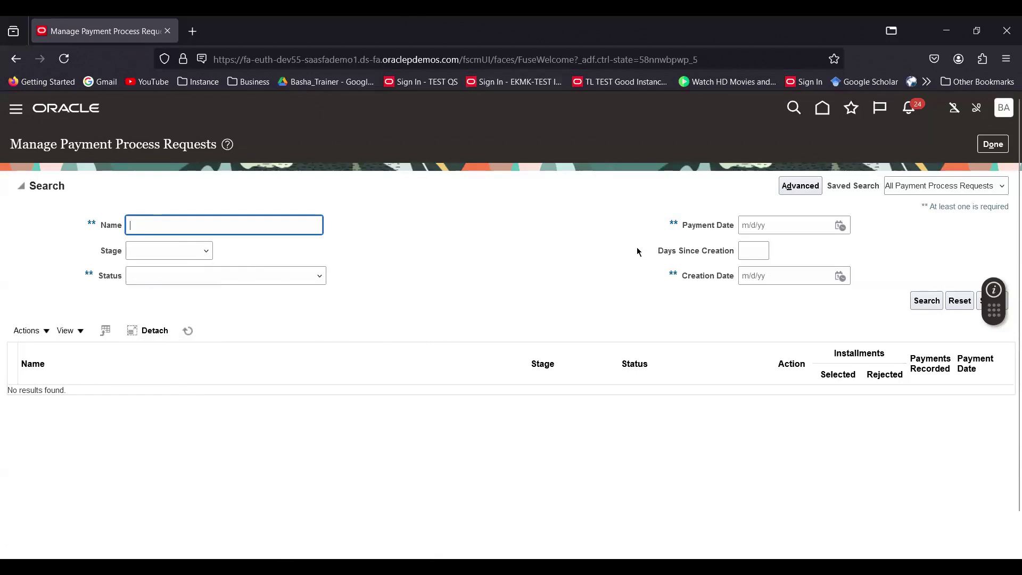
left_click(994, 292)
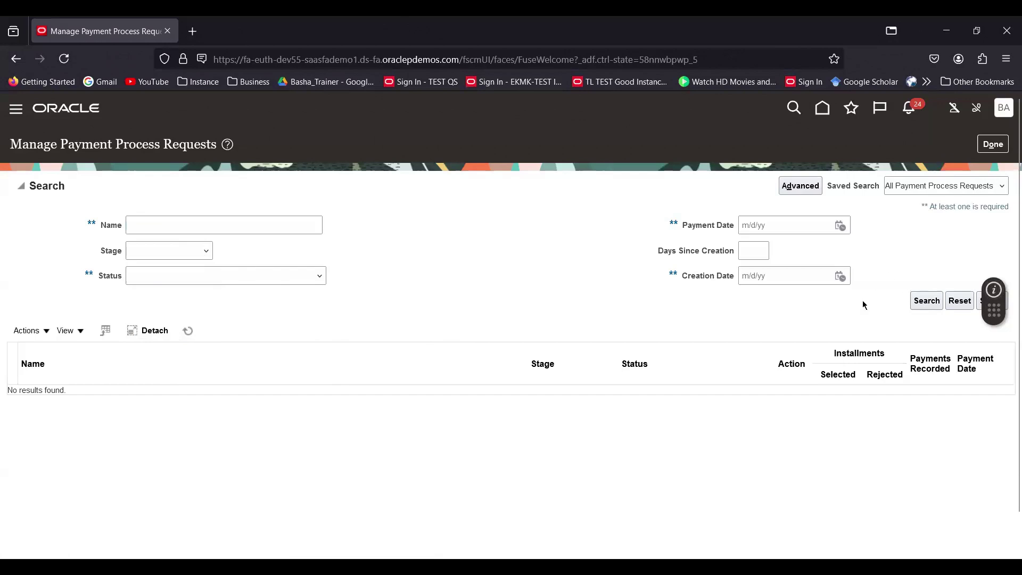
scroll(858, 310, "down", 1)
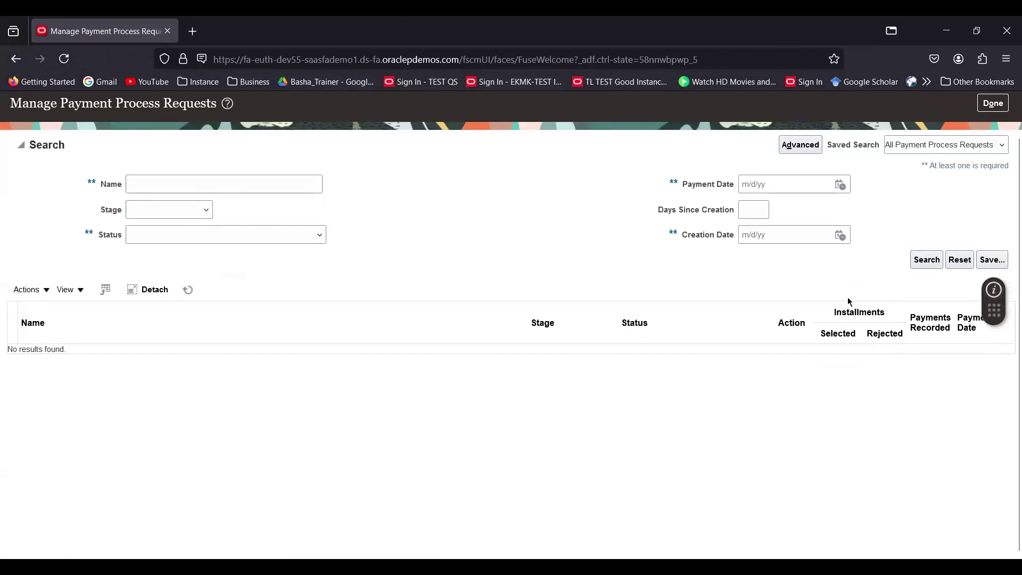
scroll(849, 302, "up", 1)
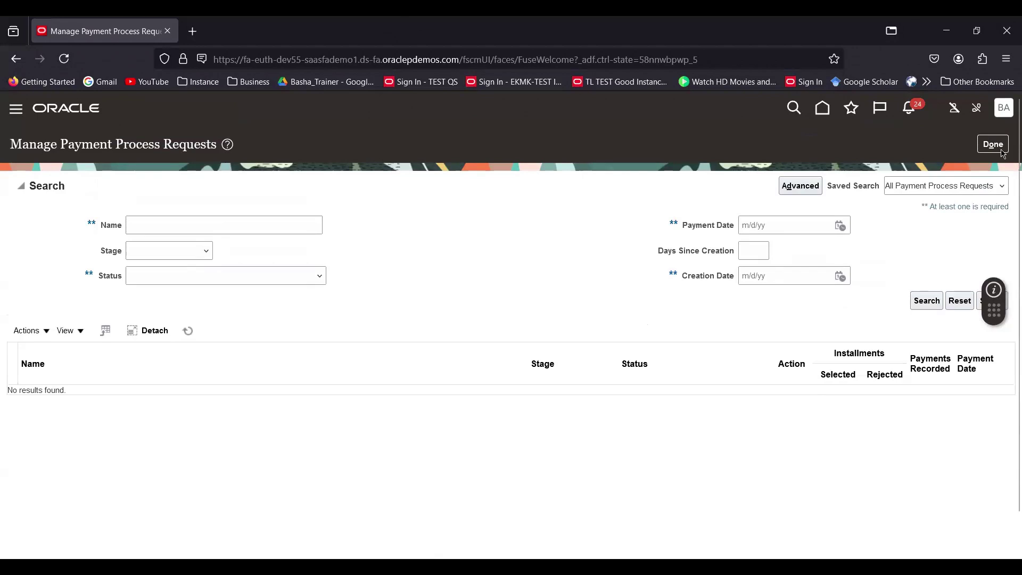
left_click(926, 300)
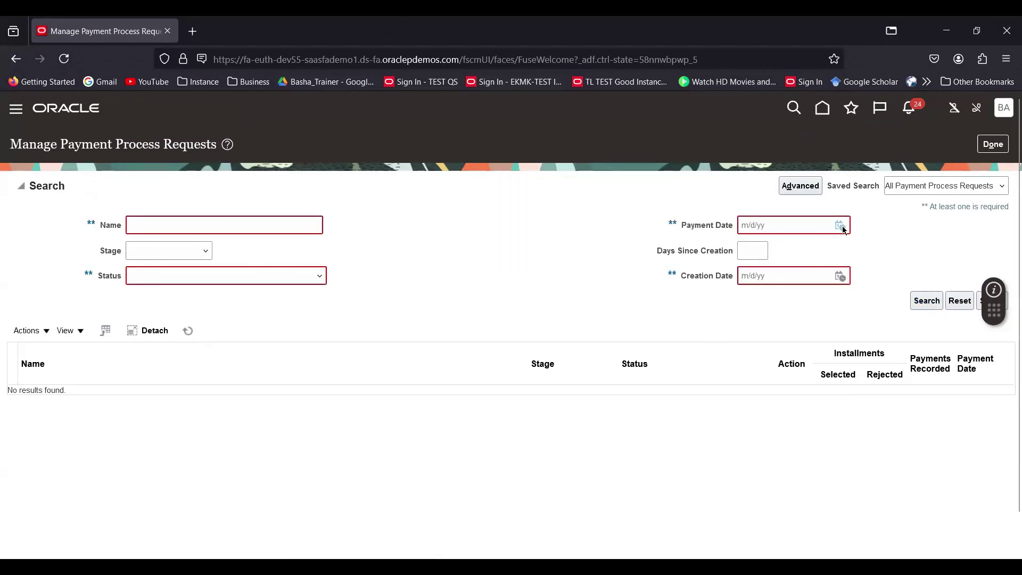
left_click(841, 276)
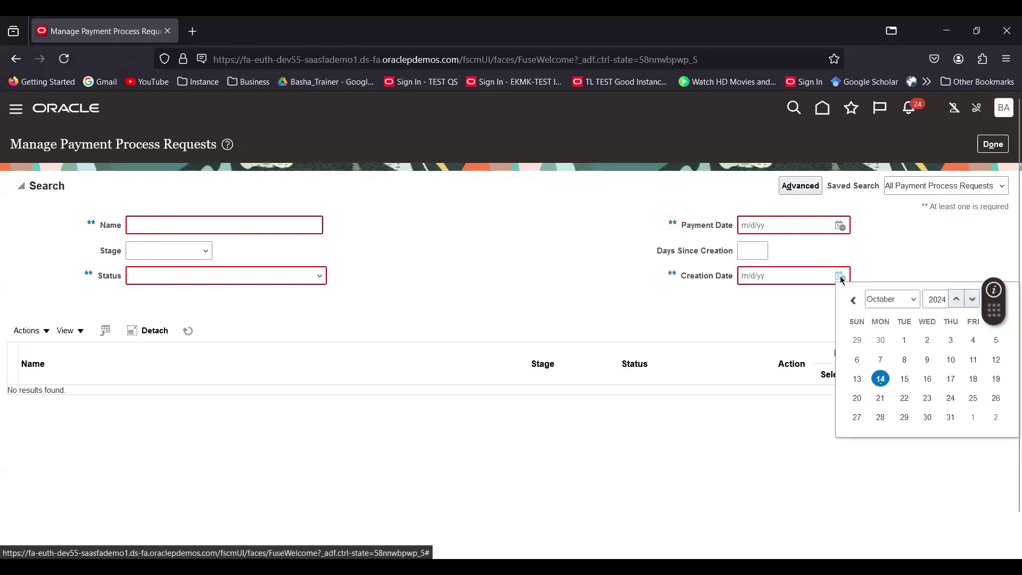
left_click(881, 379)
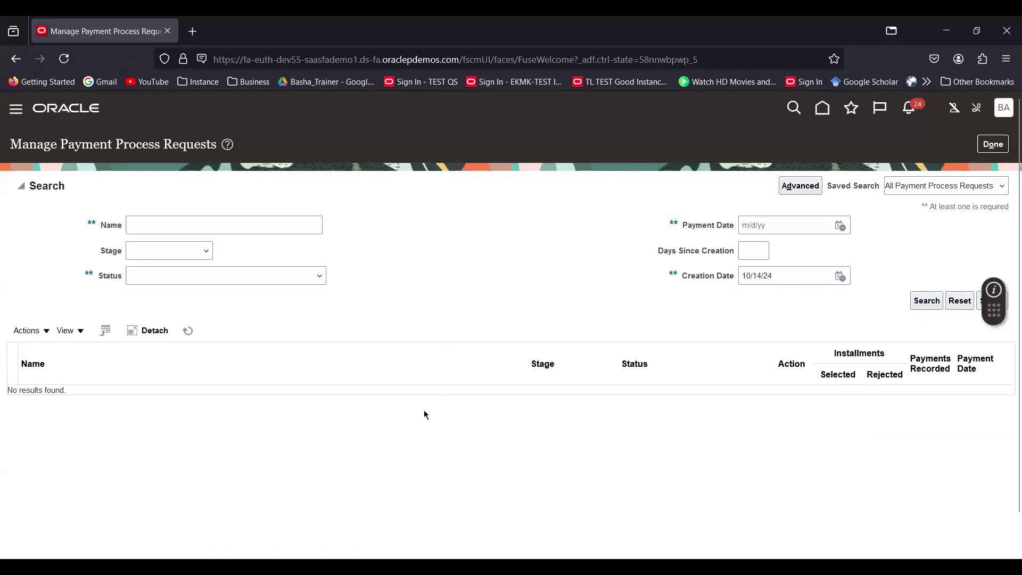
left_click(992, 151)
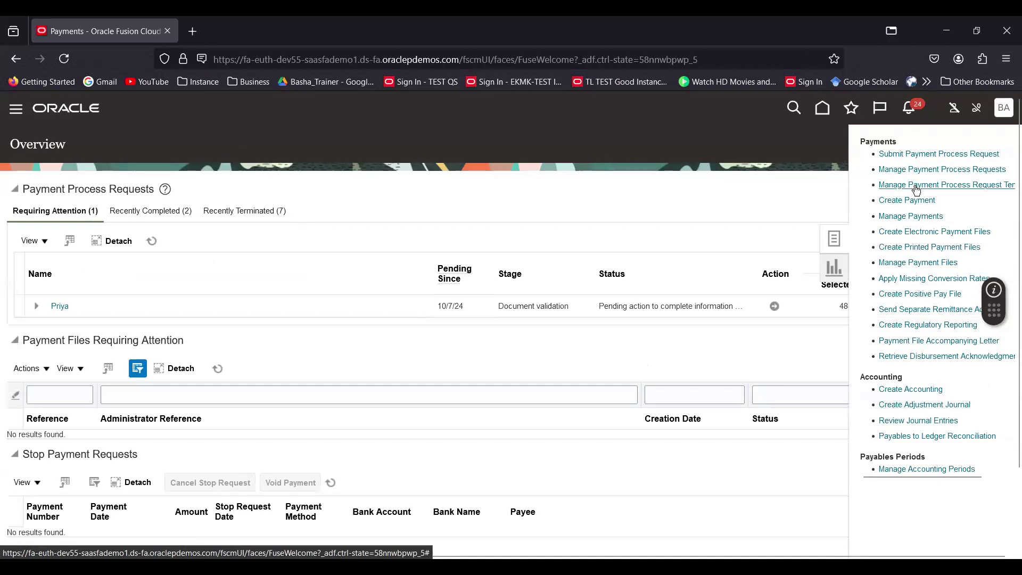
Start a new payment process request named AMZ DEMO 14TH OCT and apply the AMZ PPR template.
left_click(912, 155)
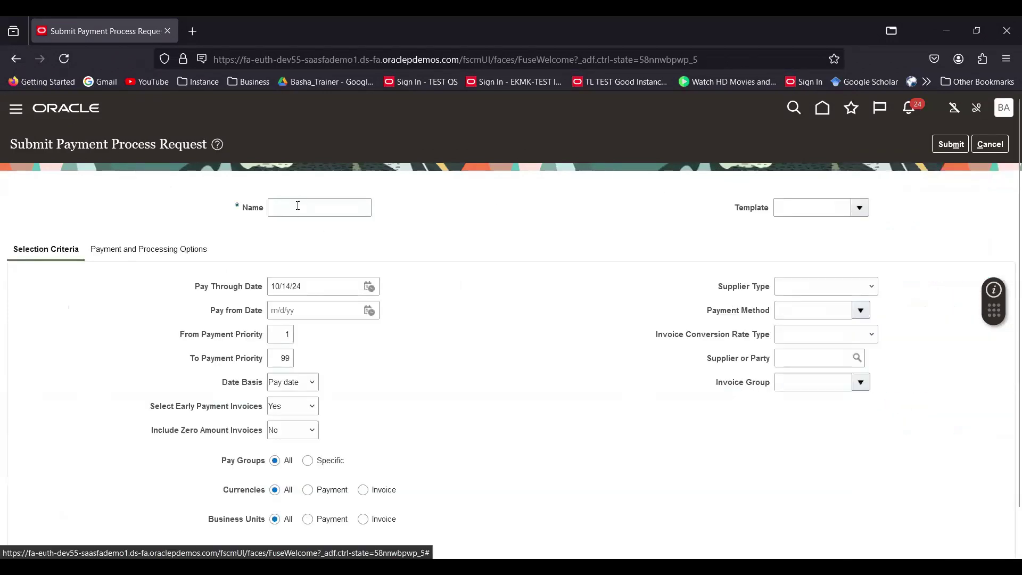
left_click(296, 208)
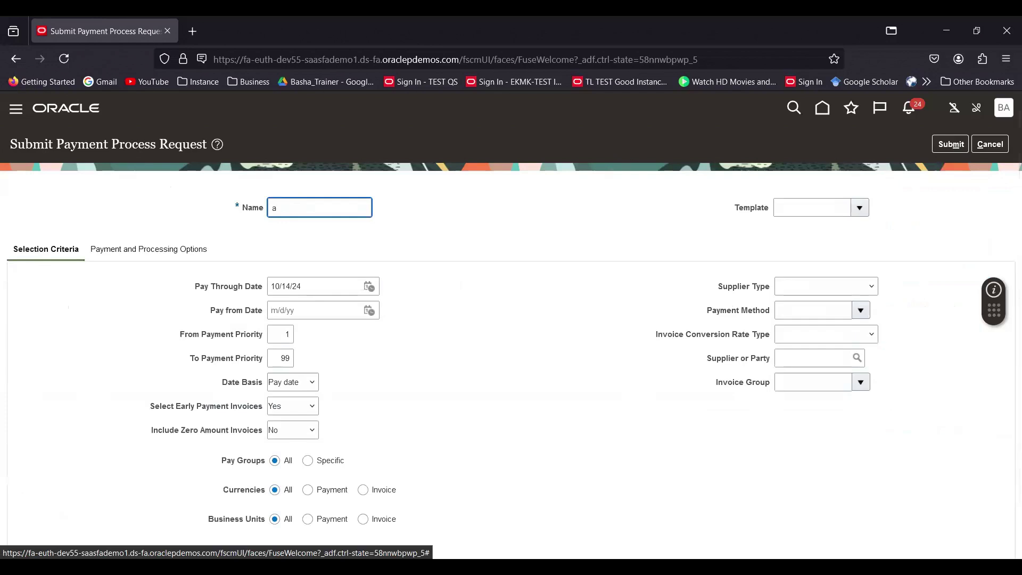
type("ama")
type("TH OC")
type("T")
left_click(464, 250)
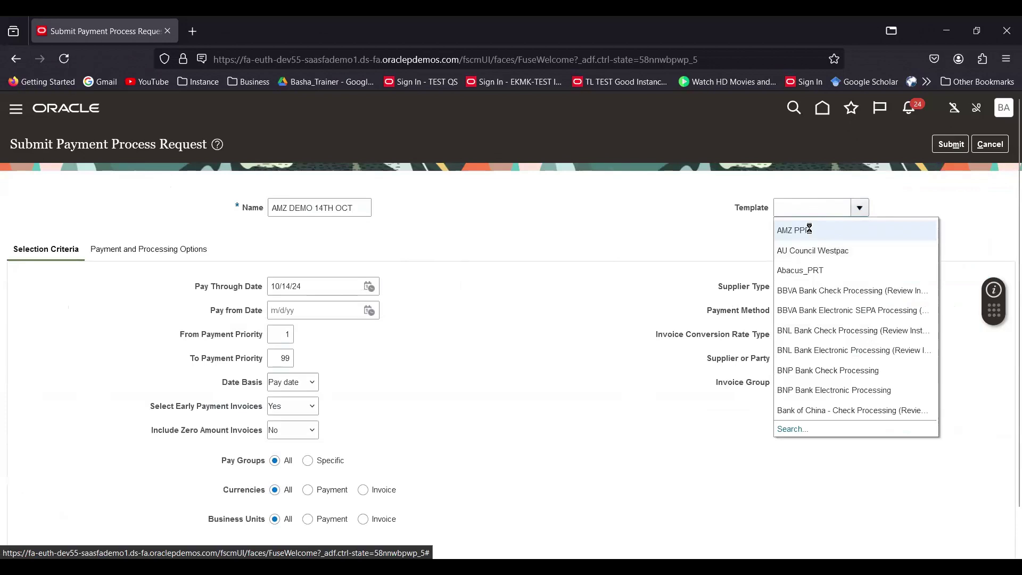
left_click(807, 231)
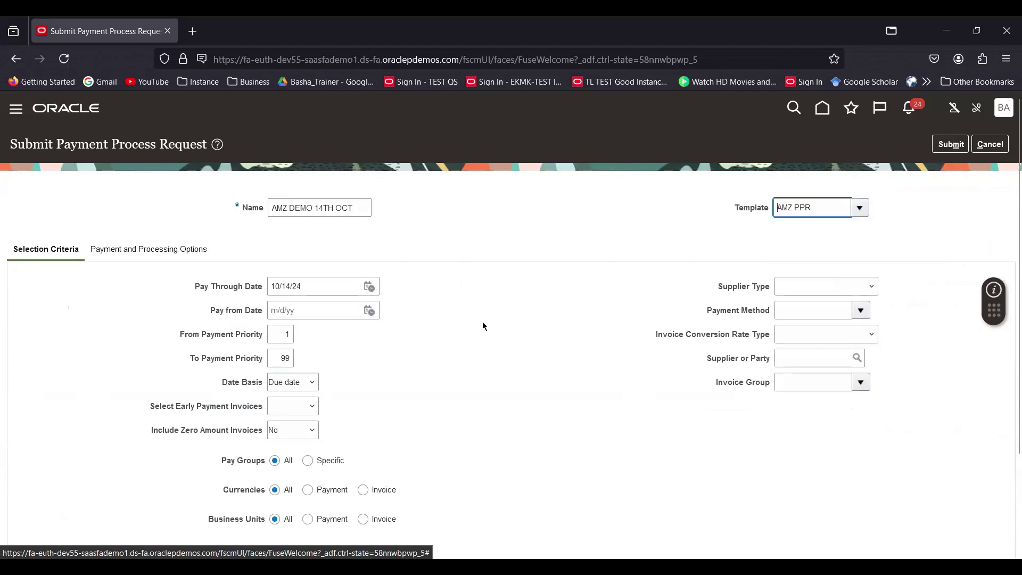
Review the request's selection criteria and payment and processing options, and submit the payment process request.
scroll(485, 326, "down", 3)
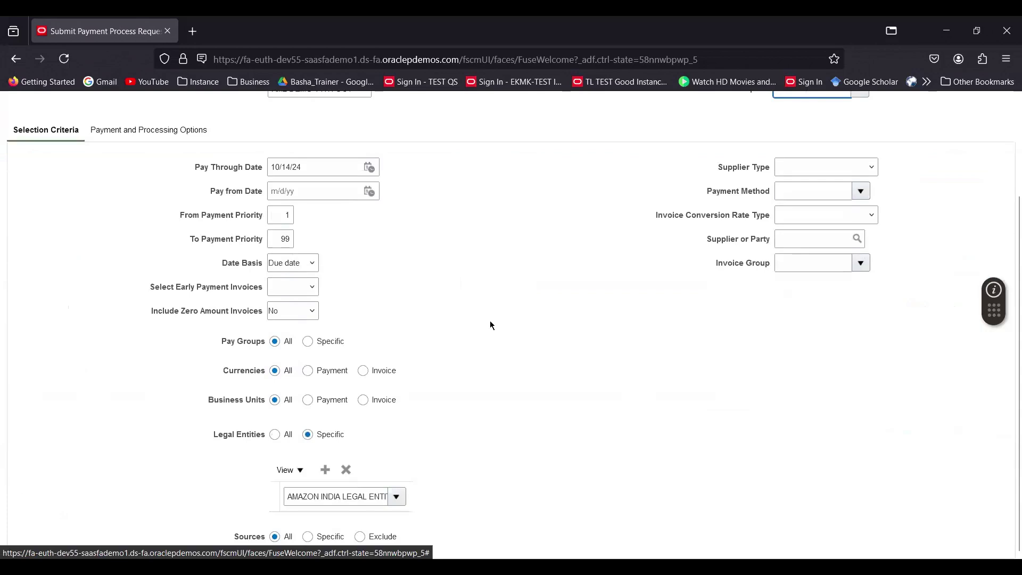
scroll(535, 286, "up", 2)
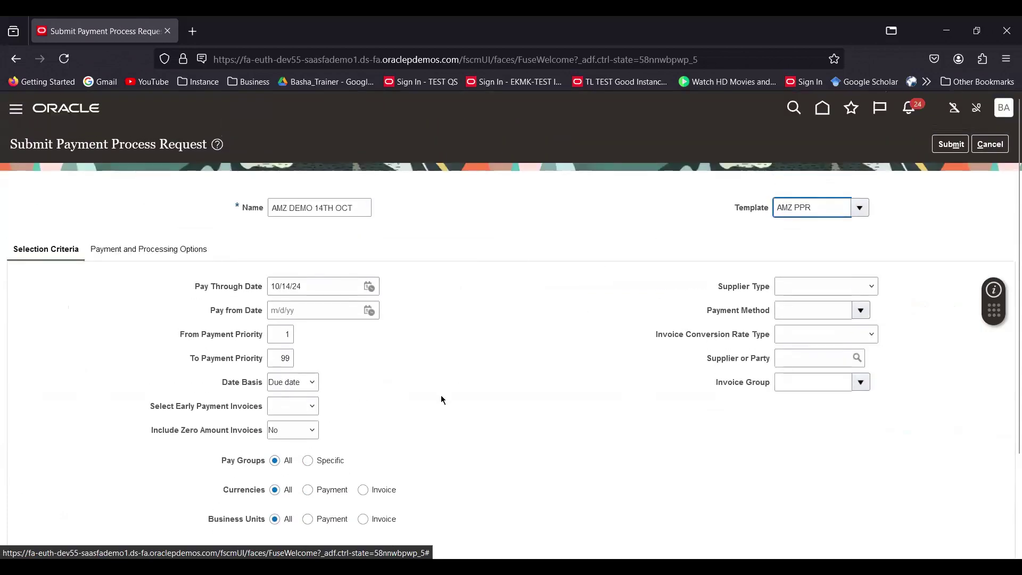
scroll(442, 400, "down", 2)
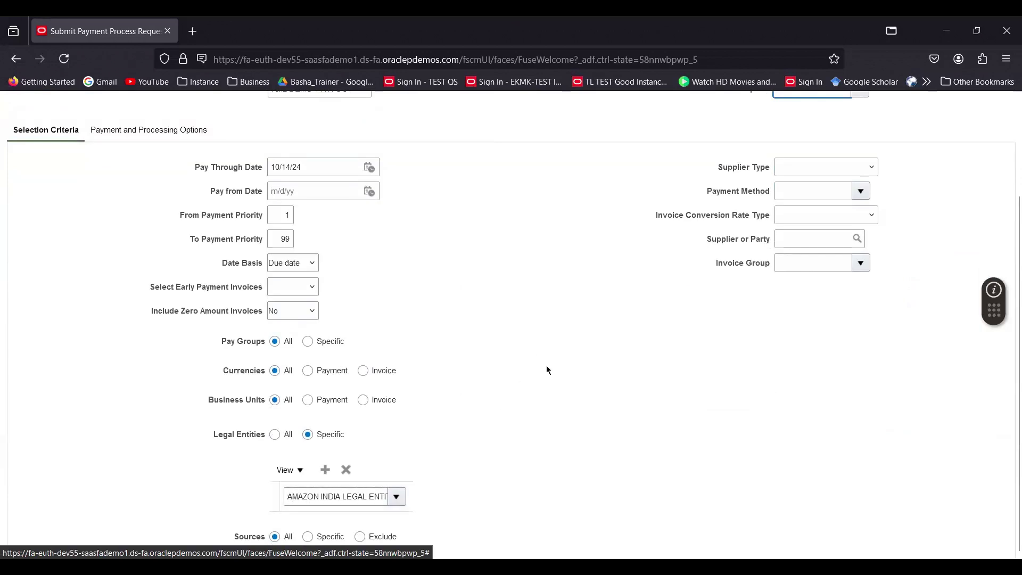
scroll(549, 375, "up", 3)
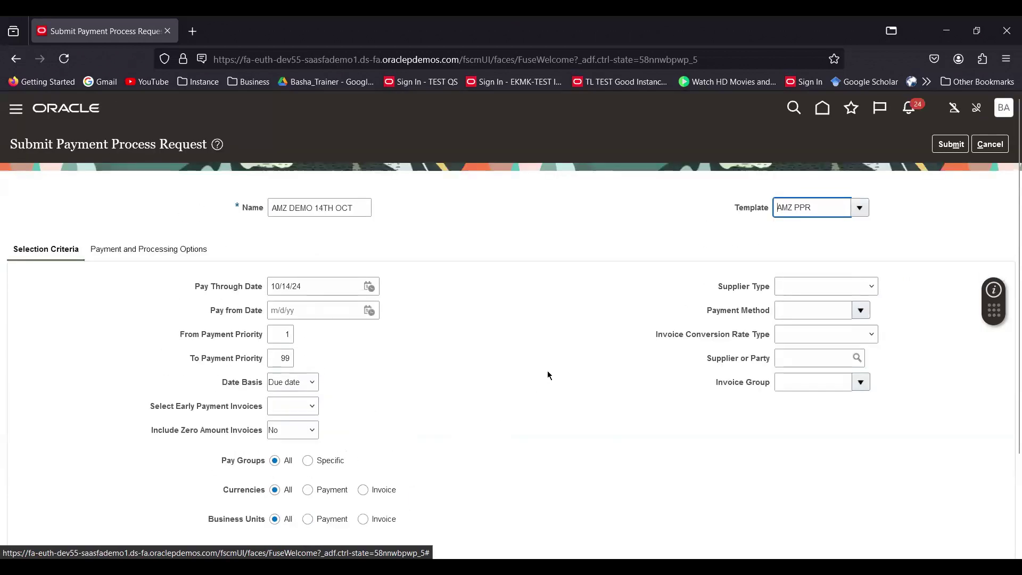
left_click(148, 252)
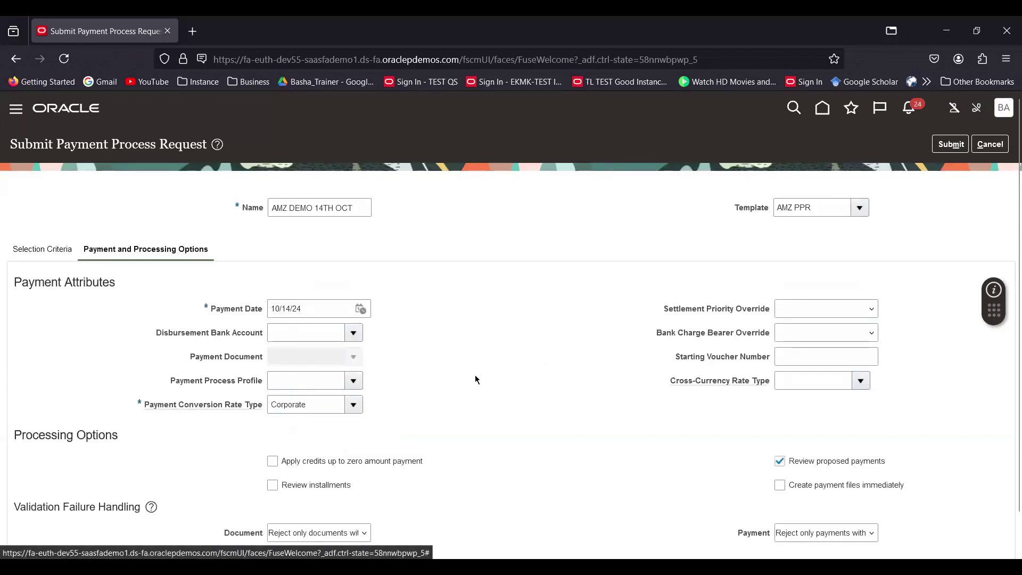
scroll(476, 379, "down", 1)
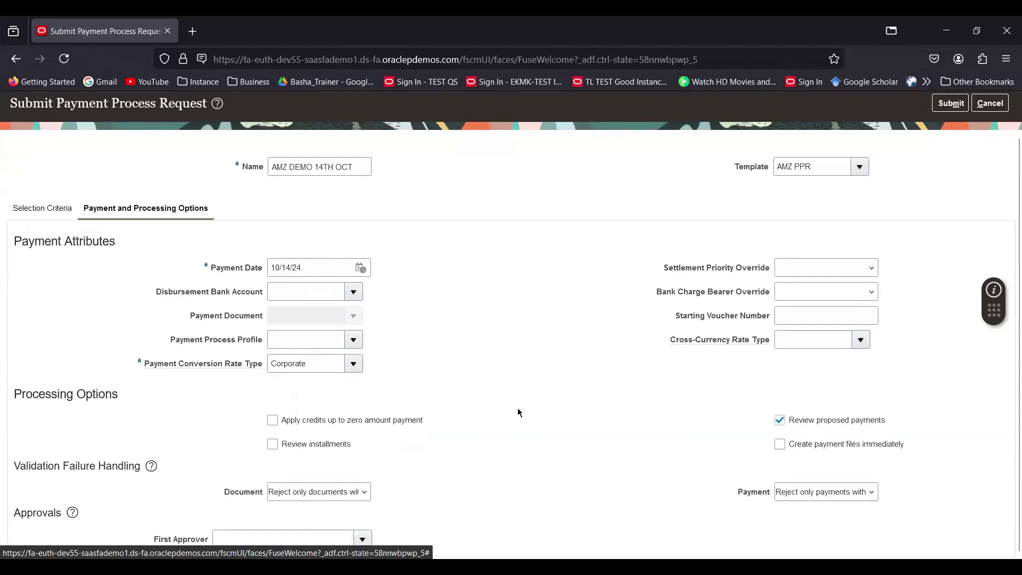
scroll(518, 409, "up", 1)
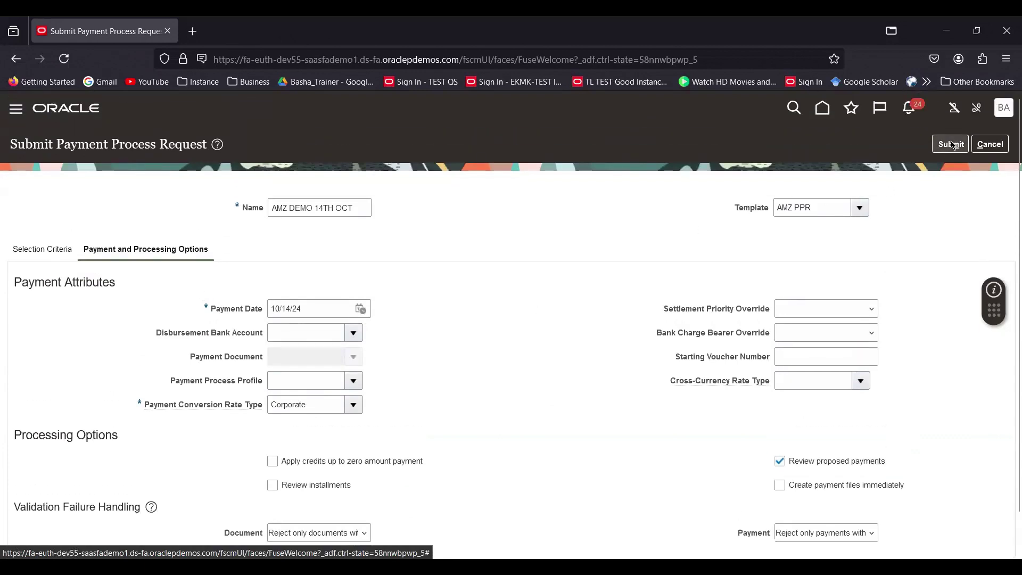
left_click(951, 145)
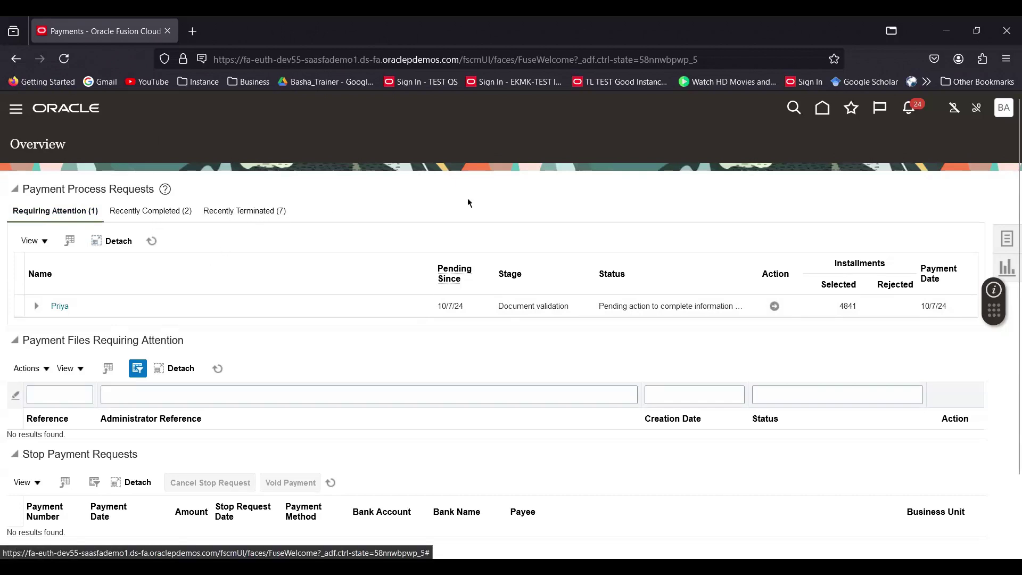
Refresh the list of payment process requests requiring attention to check for the submitted request.
left_click(150, 241)
left_click(155, 244)
left_click(153, 245)
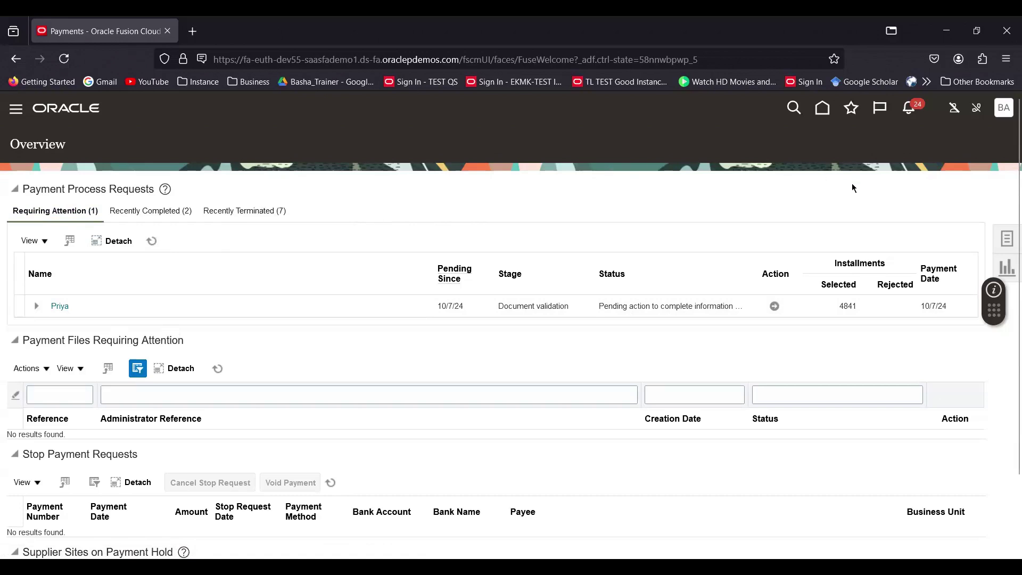
Open Scheduled Processes from the home page's tools and refresh the process list to check the payment jobs' statuses.
left_click(824, 112)
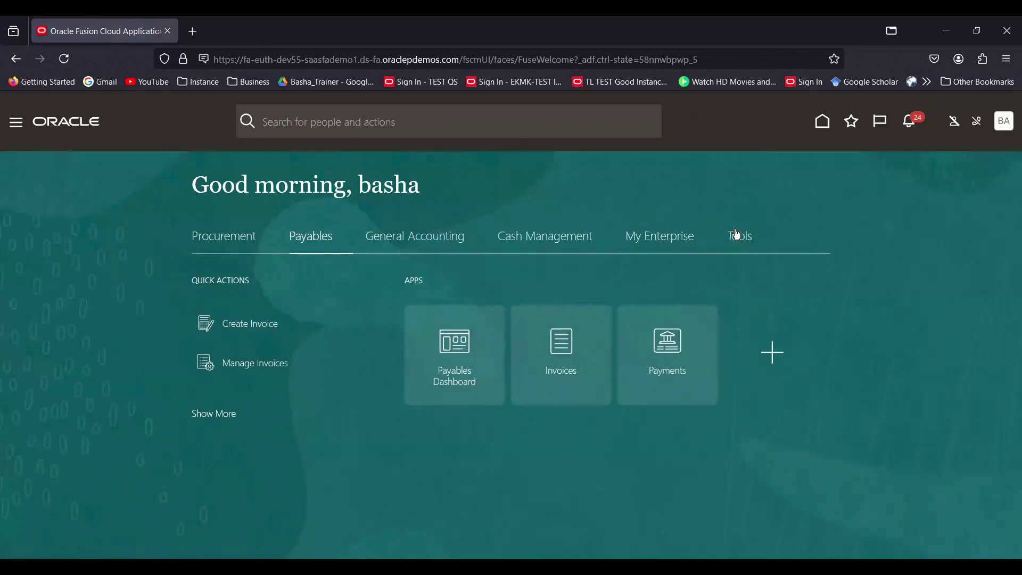
left_click(738, 235)
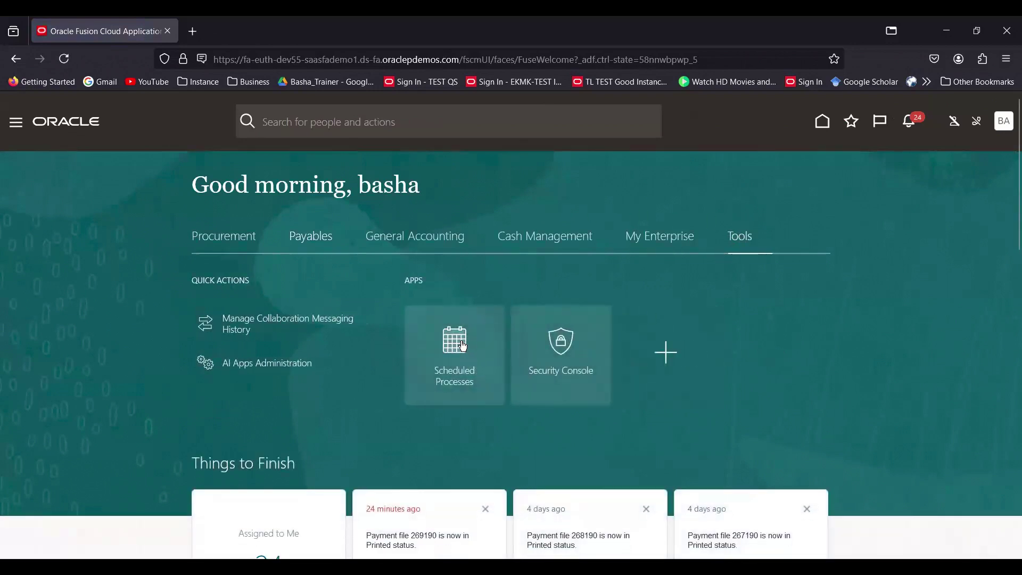
left_click(462, 346)
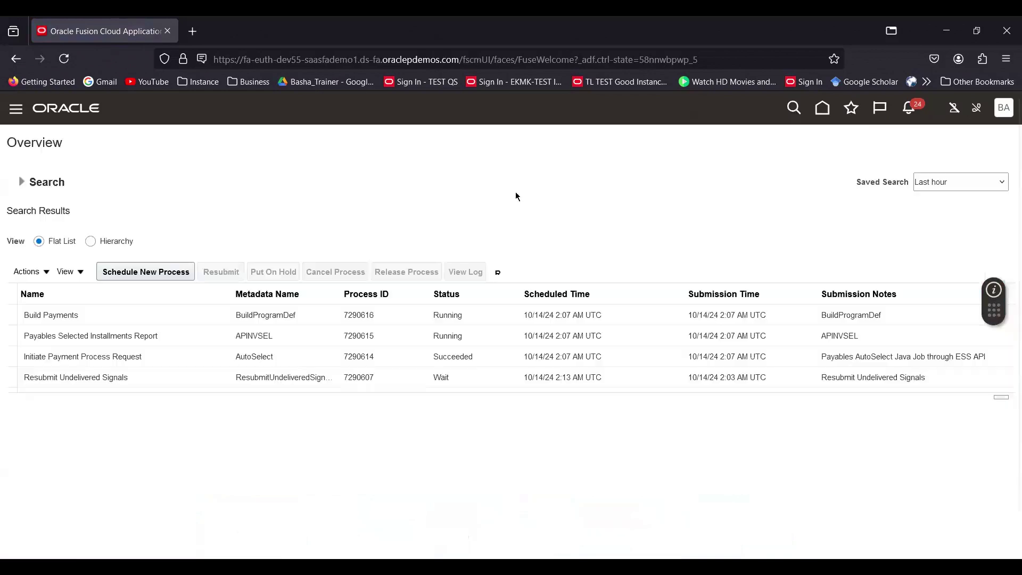
left_click(498, 273)
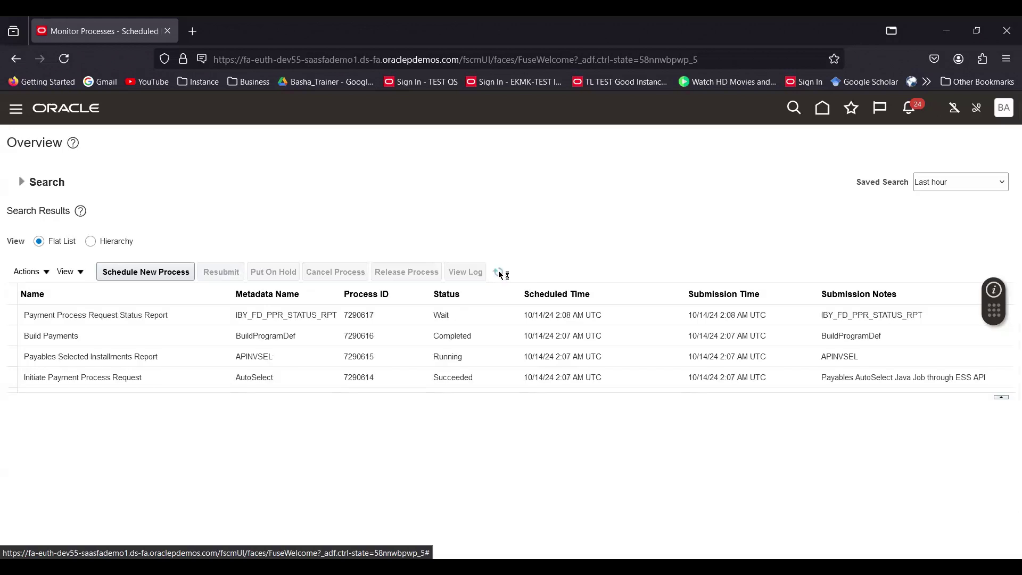
left_click(497, 274)
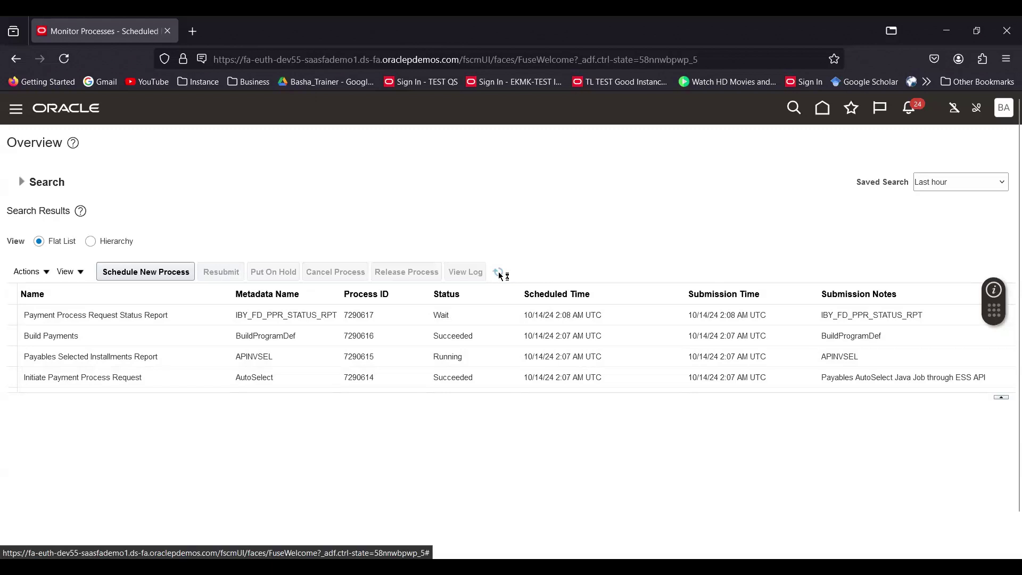
Return to the home page, open Payments under Payables, and expand the AMZ DEMO 14TH OCT payment process request.
left_click(823, 108)
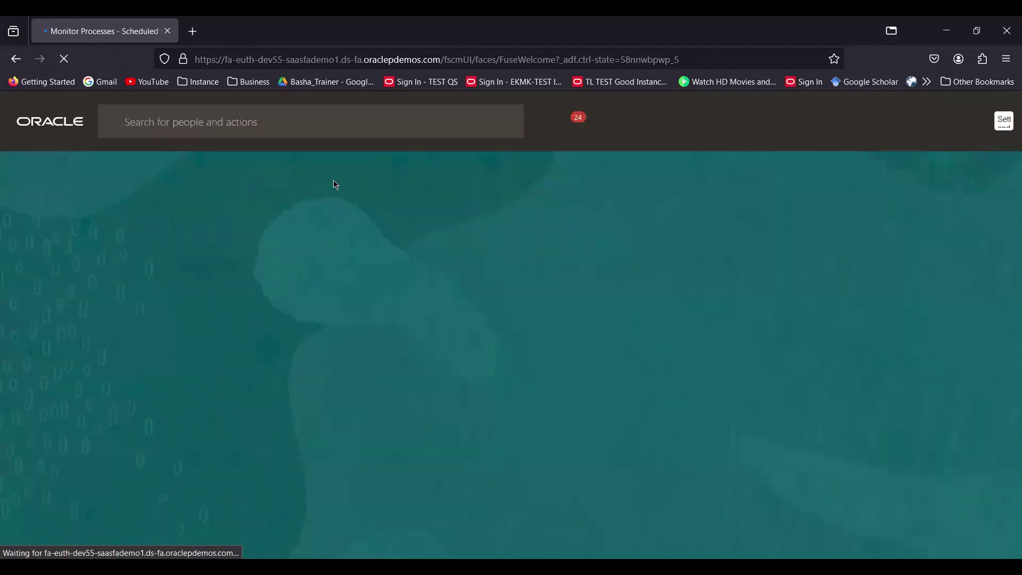
left_click(319, 237)
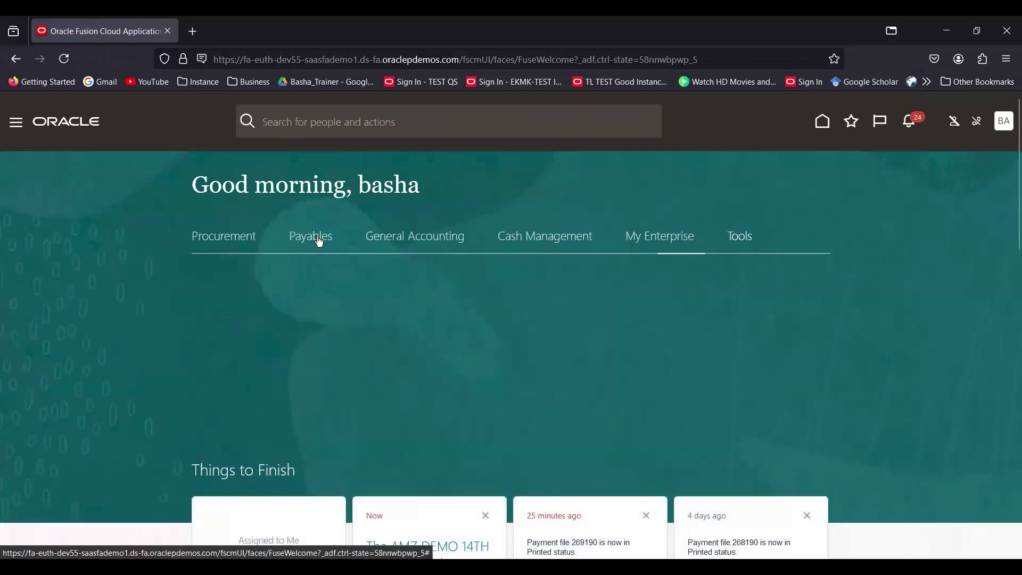
left_click(659, 339)
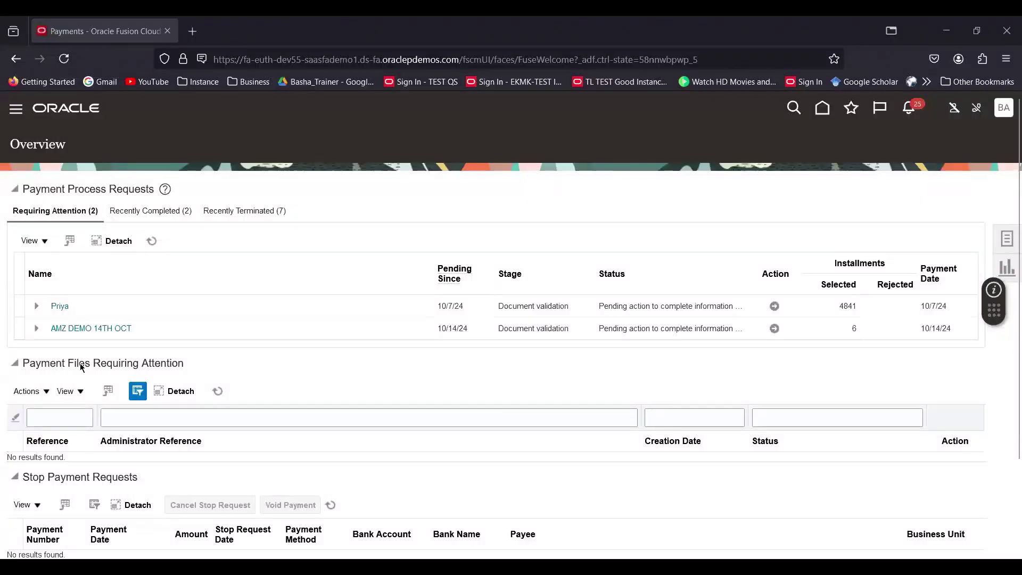
left_click(37, 330)
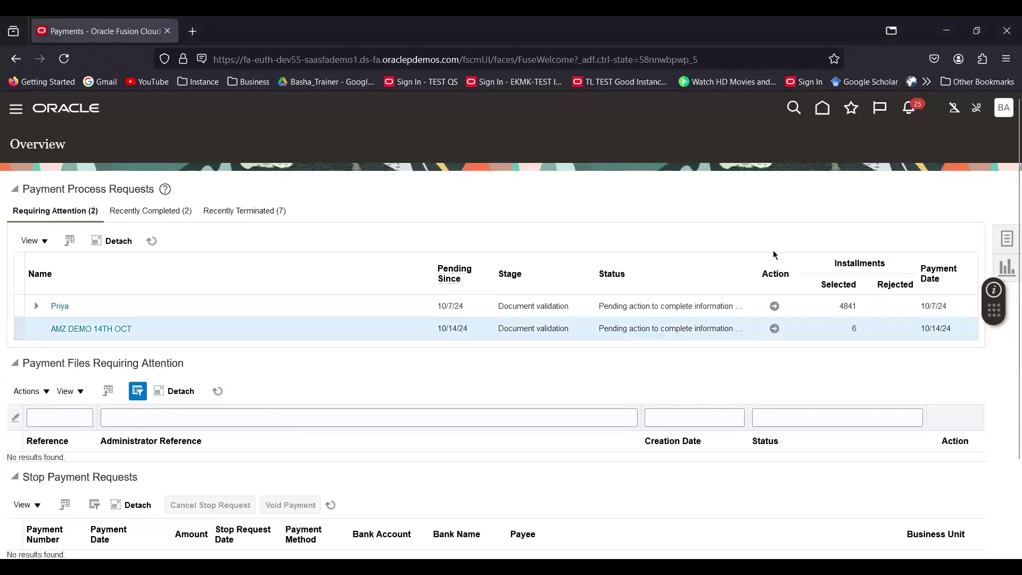
Examine the payment process attributes page and its available actions for AMZ DEMO 14TH OCT, save it without assignments, and return to the overview.
scroll(775, 254, "down", 2)
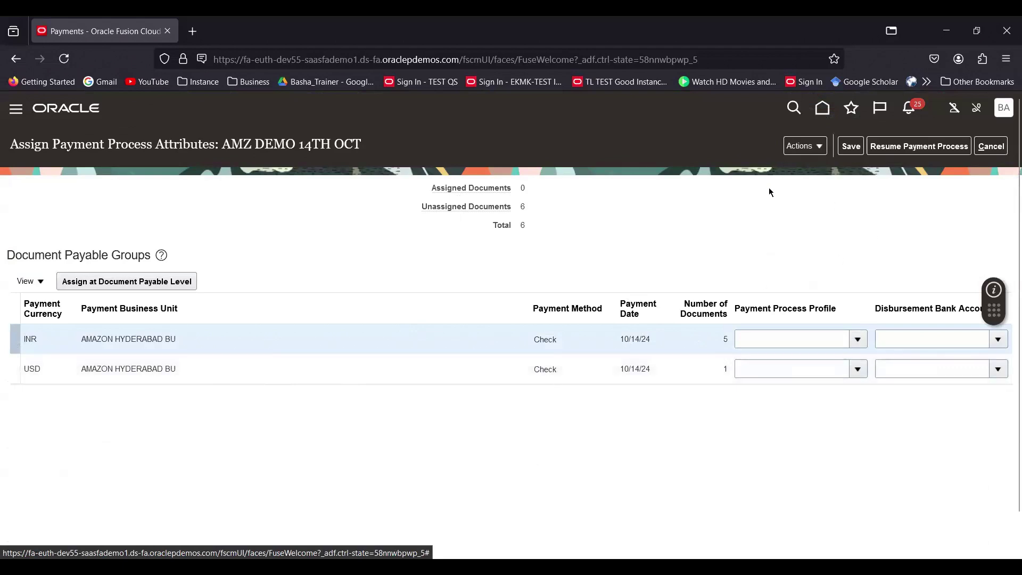
left_click(820, 148)
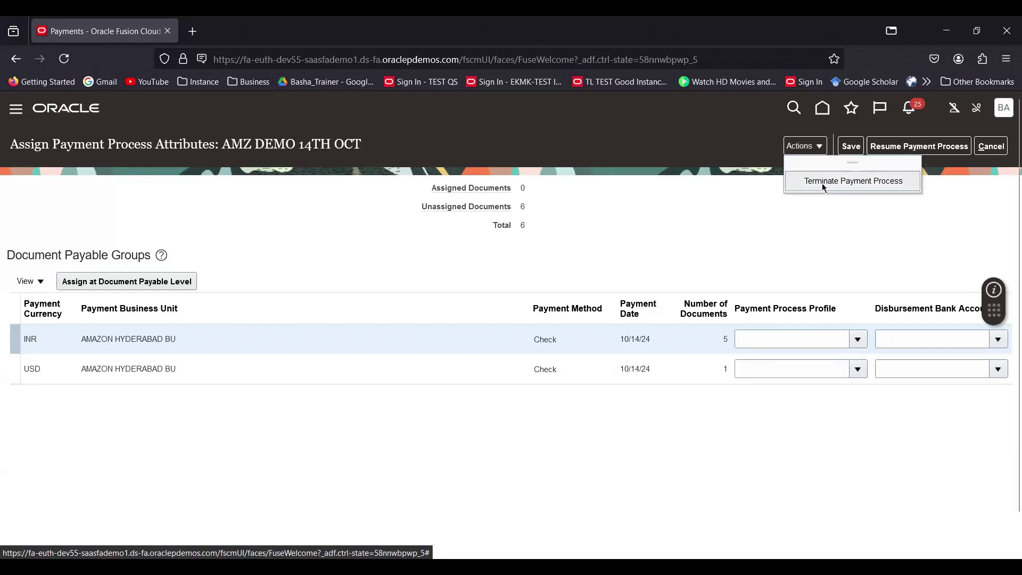
left_click(784, 271)
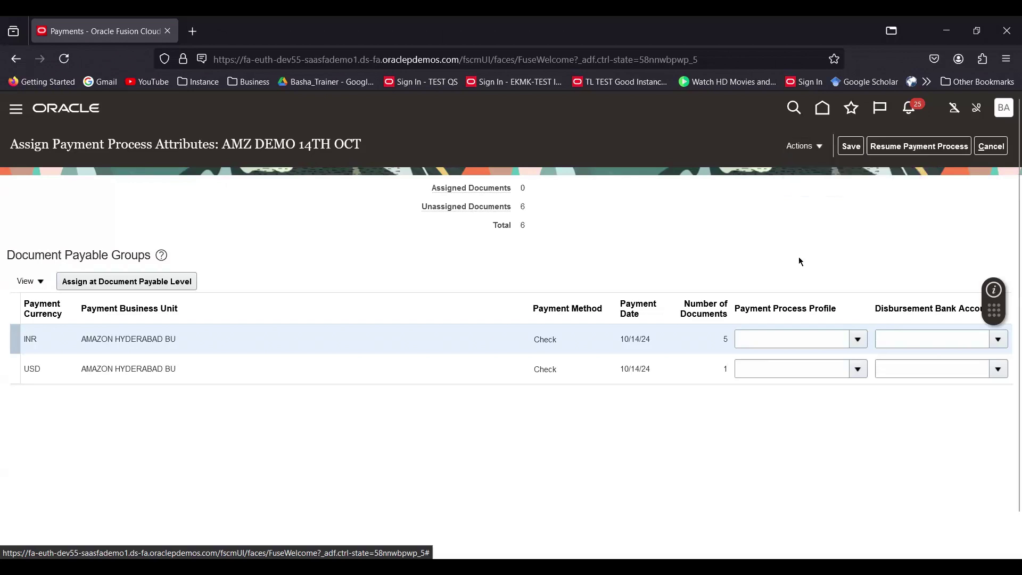
left_click(854, 149)
left_click(544, 233)
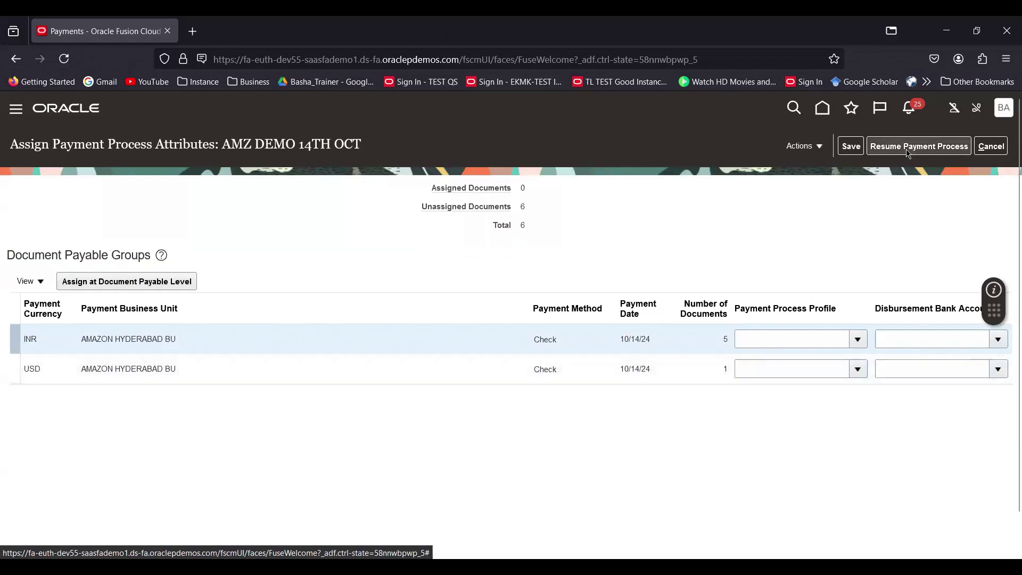
left_click(1003, 152)
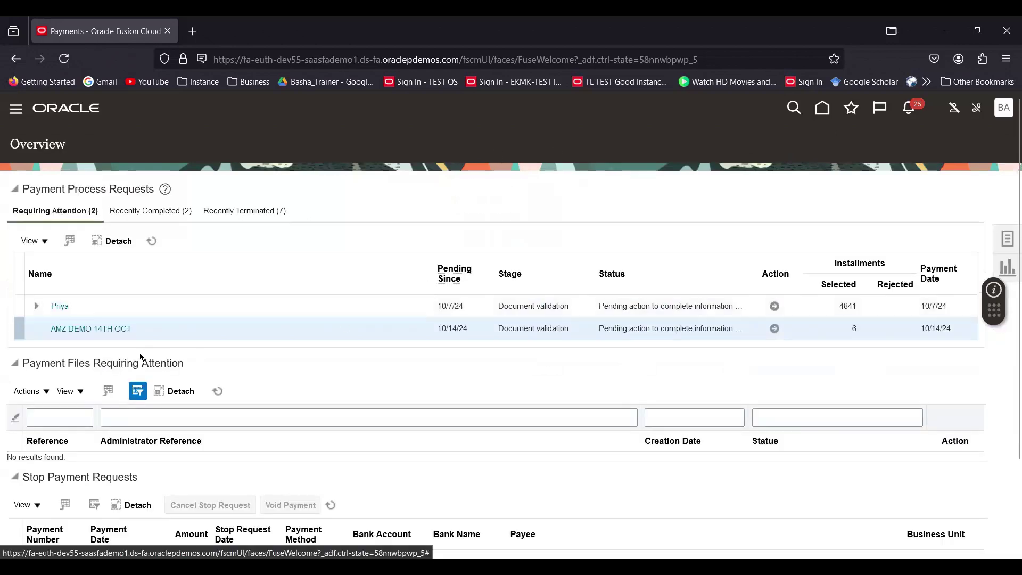
Open the AMZ DEMO 14TH OCT request, review its selection criteria, and return to the payments overview.
left_click(104, 331)
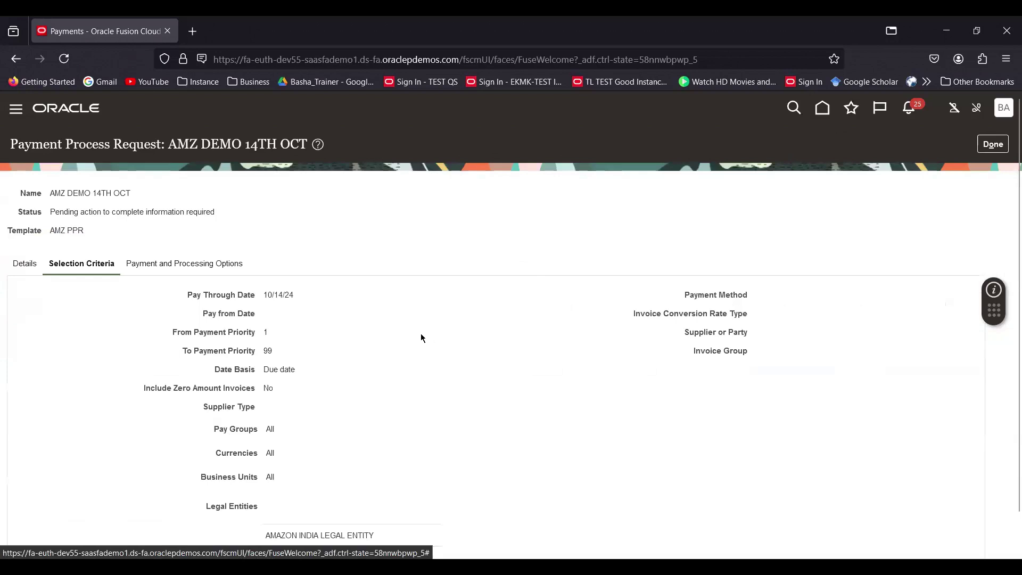
scroll(437, 294, "down", 1)
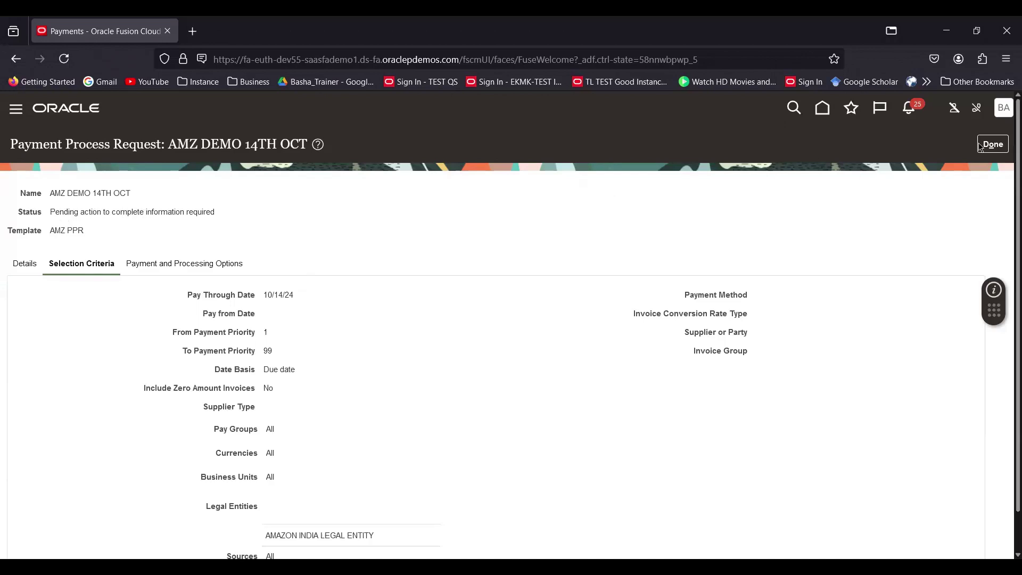
left_click(996, 144)
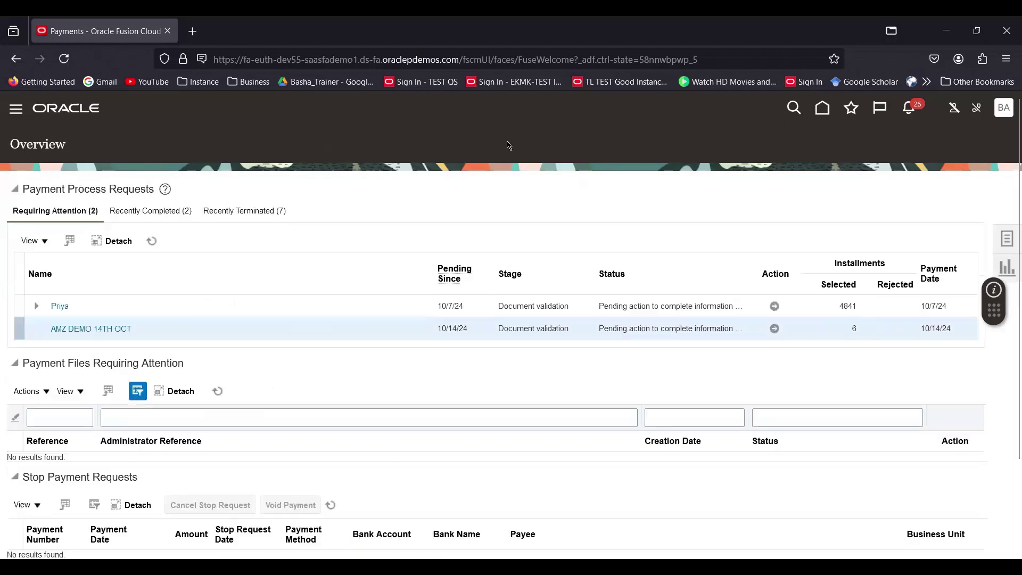
Assign the AMAZON CITI BANK current account and the Standard Check - All Currency profile to the INR document group of AMZ DEMO 14TH OCT.
left_click(775, 328)
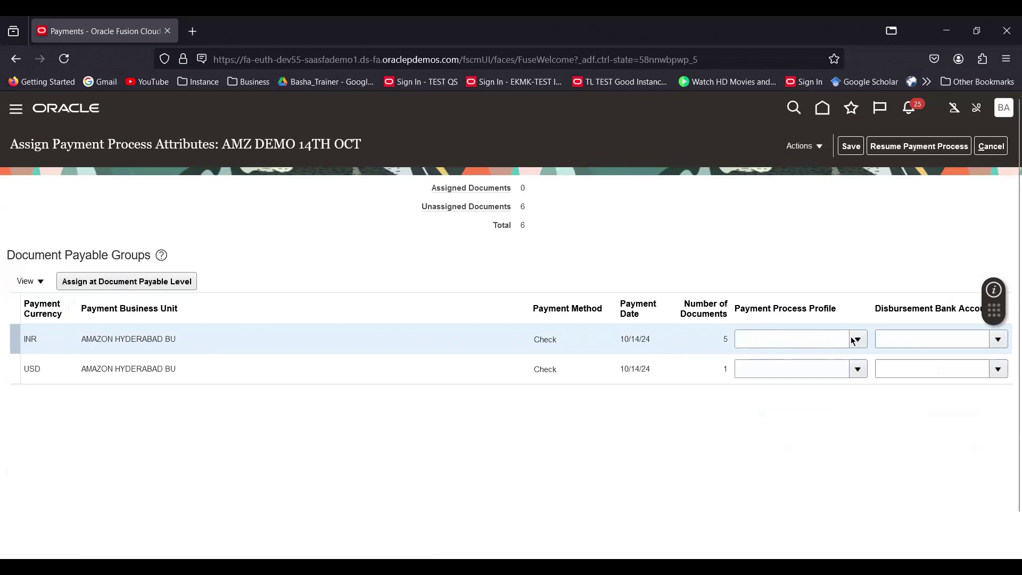
left_click(998, 339)
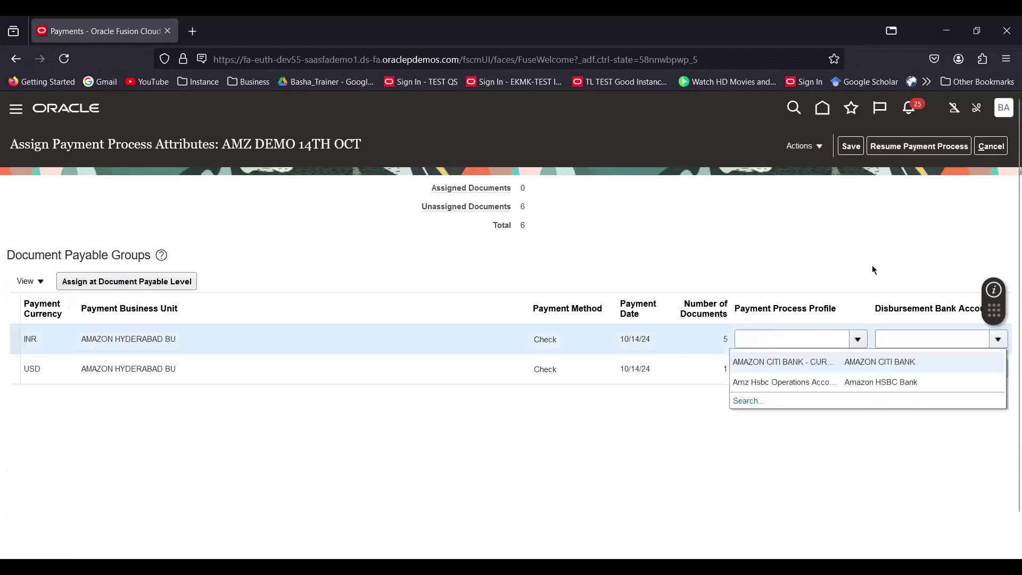
left_click(884, 362)
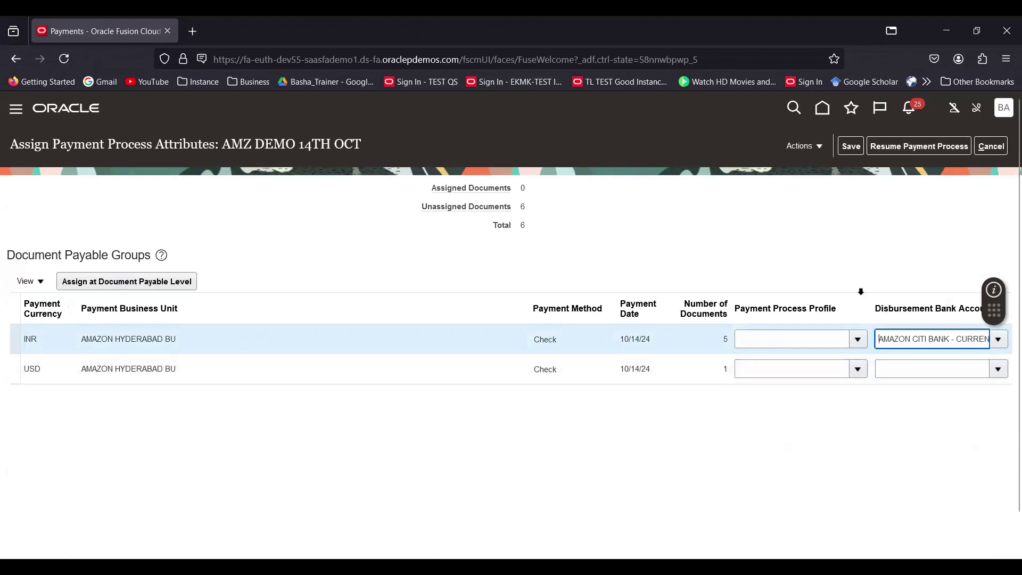
left_click(859, 341)
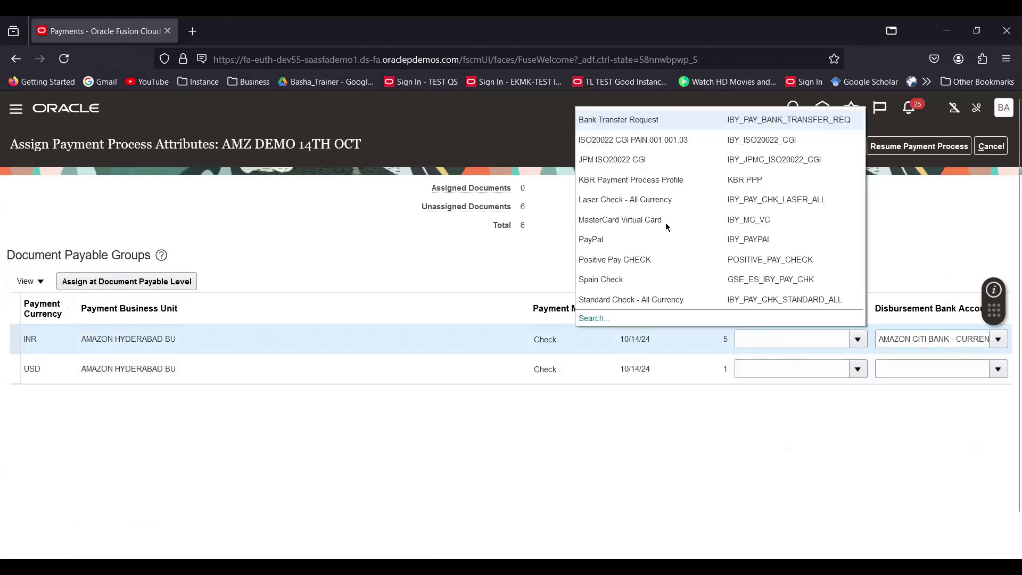
left_click(665, 302)
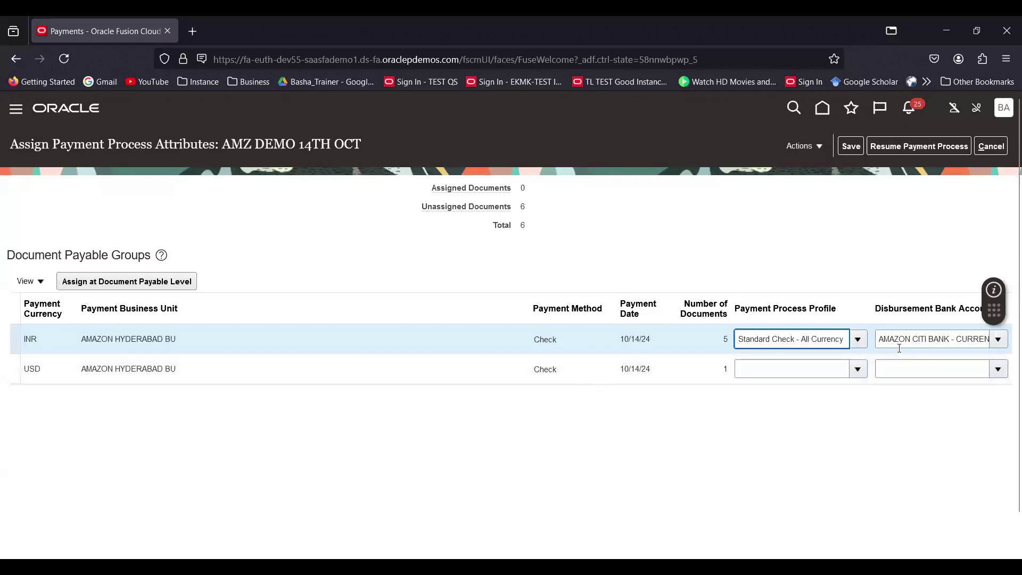
Assign the Amz Hsbc Operations Account and the Standard Check - All Currency profile, found by searching for STANDARD, to the USD document group.
left_click(1003, 374)
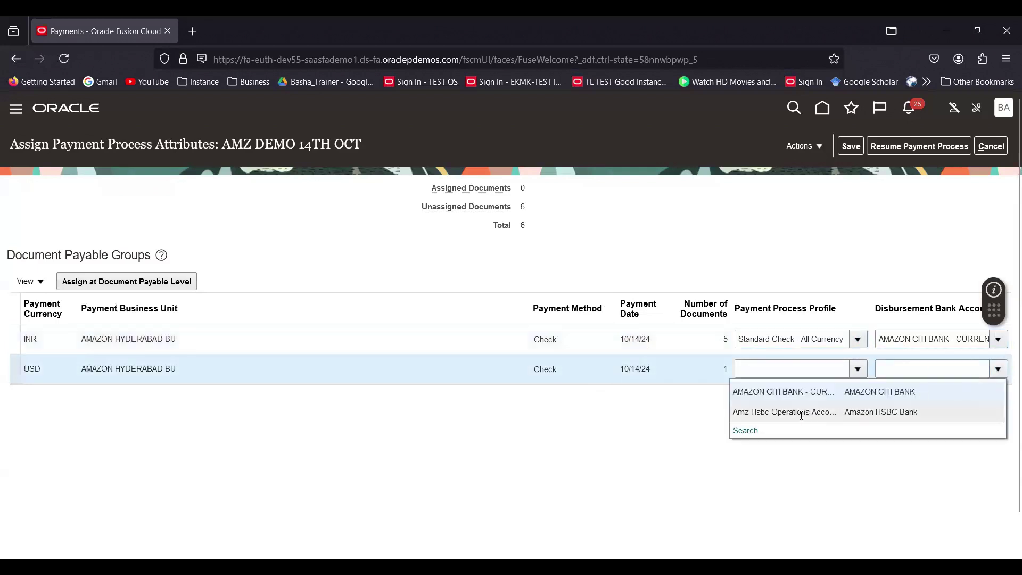
left_click(801, 412)
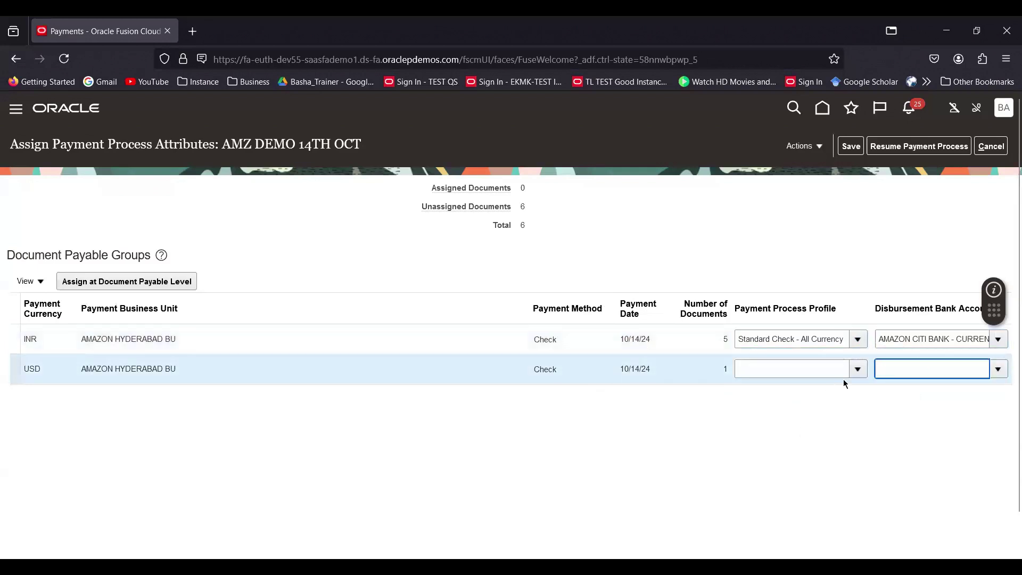
left_click(999, 371)
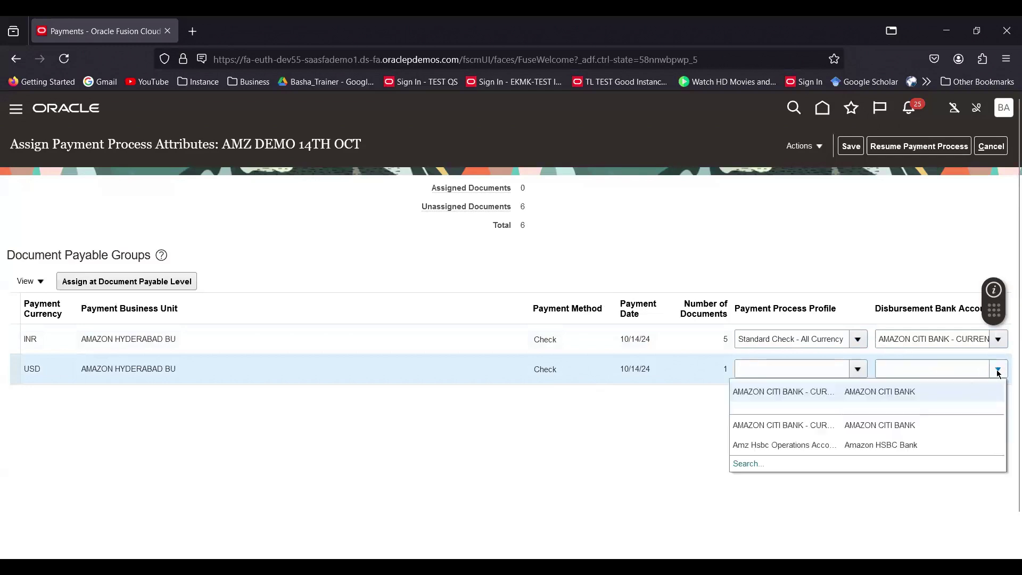
left_click(794, 443)
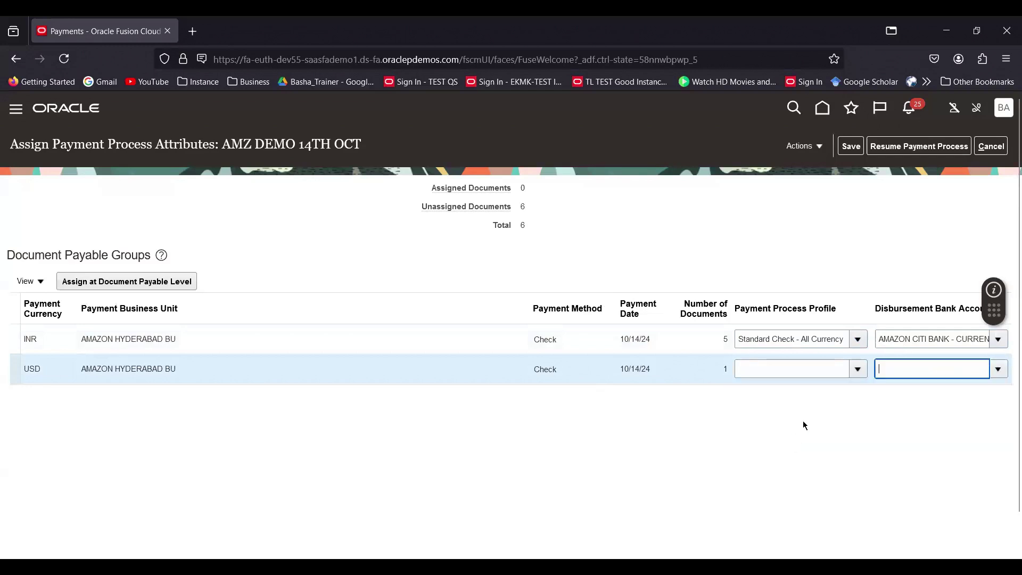
left_click(856, 369)
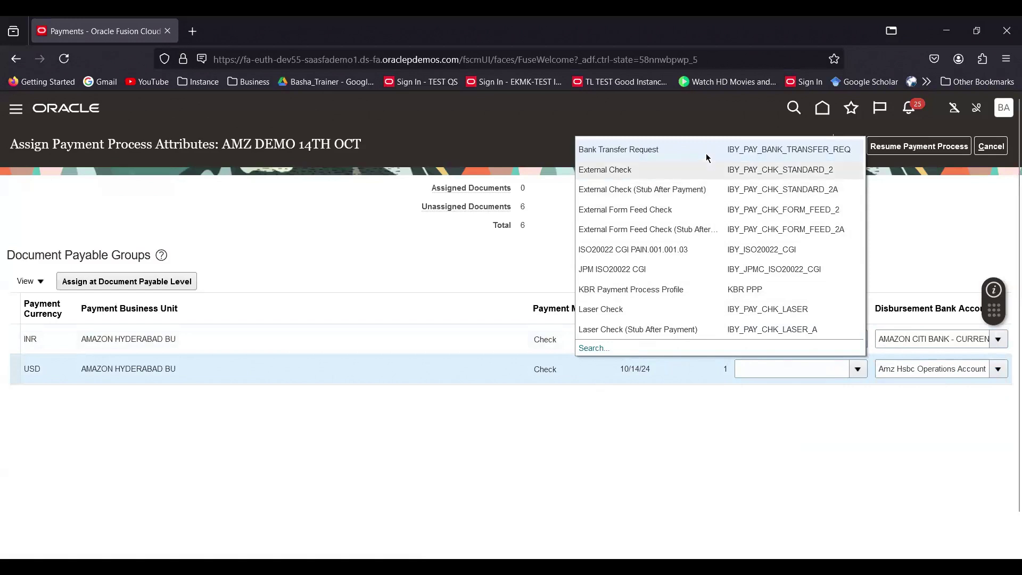
left_click(602, 350)
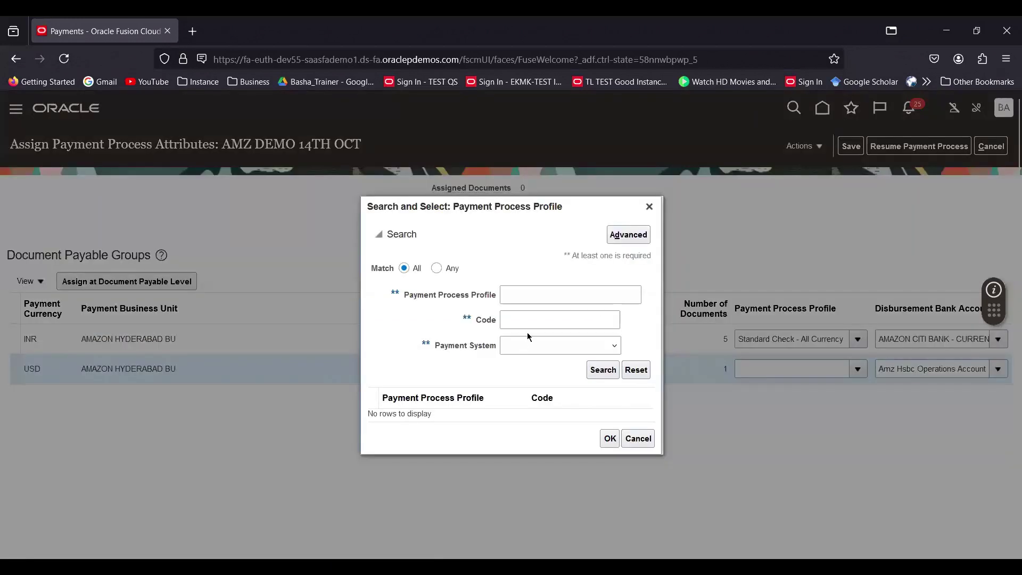
left_click(531, 297)
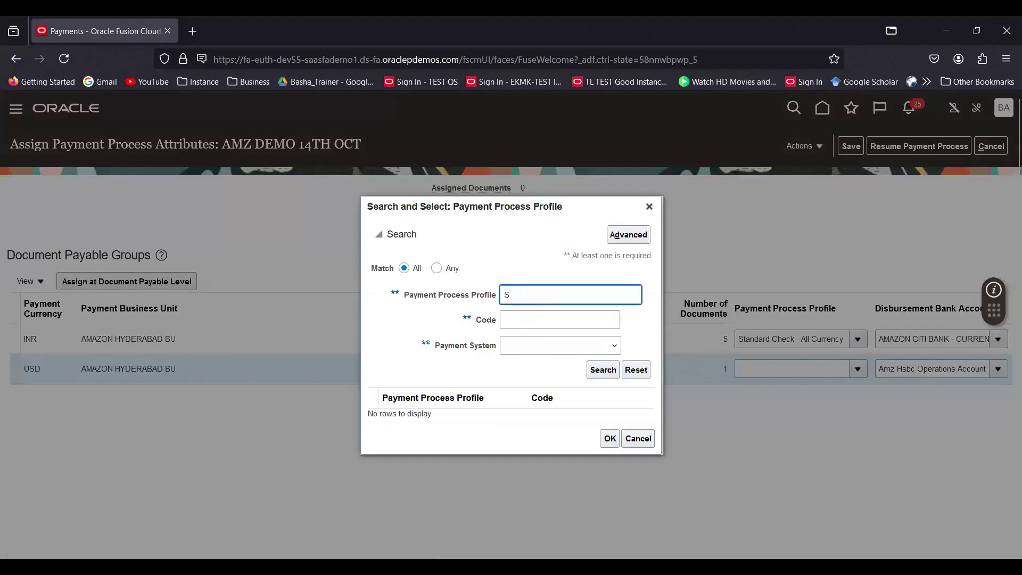
type("STANDARD")
key("Return")
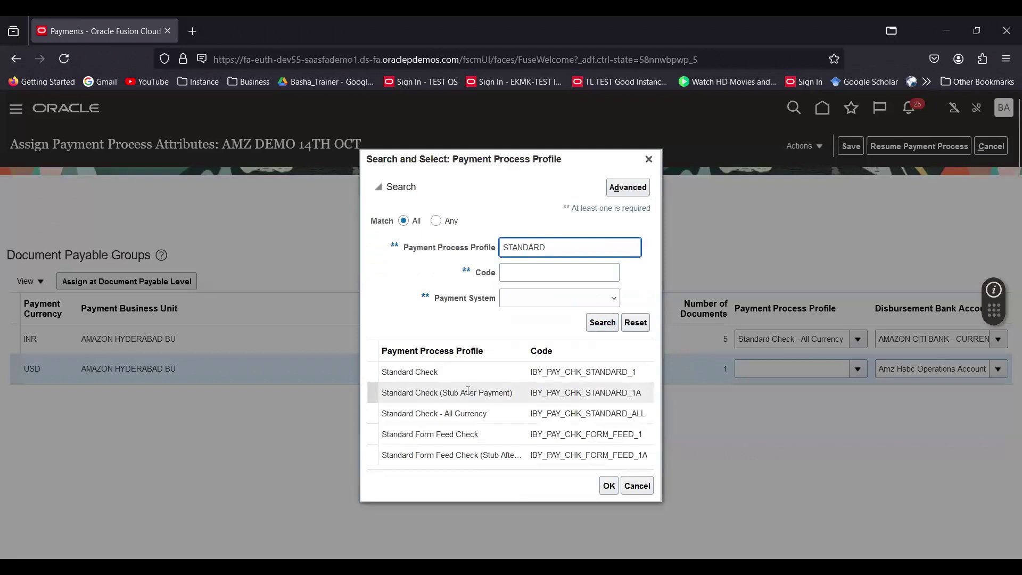
left_click(468, 414)
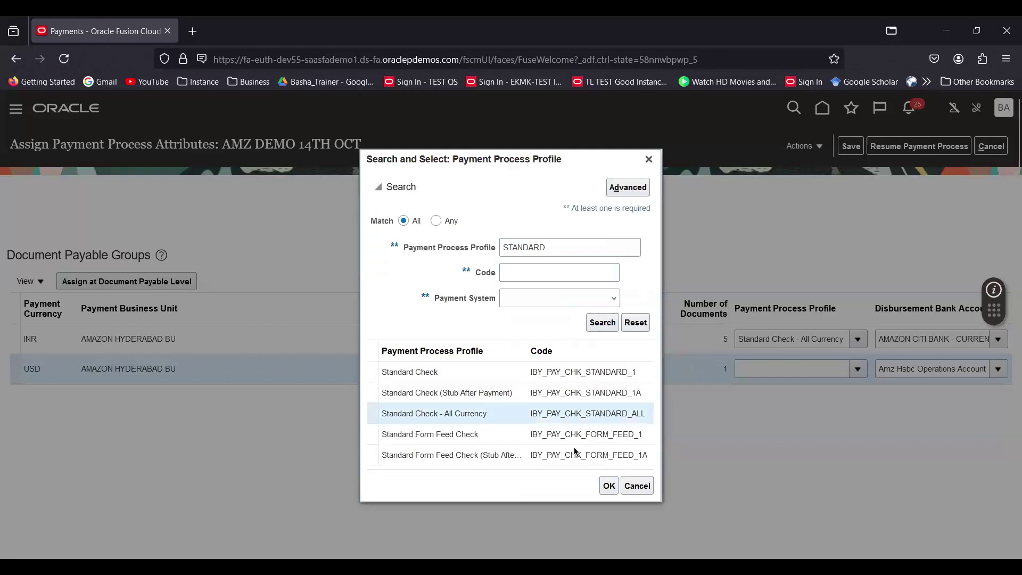
left_click(609, 486)
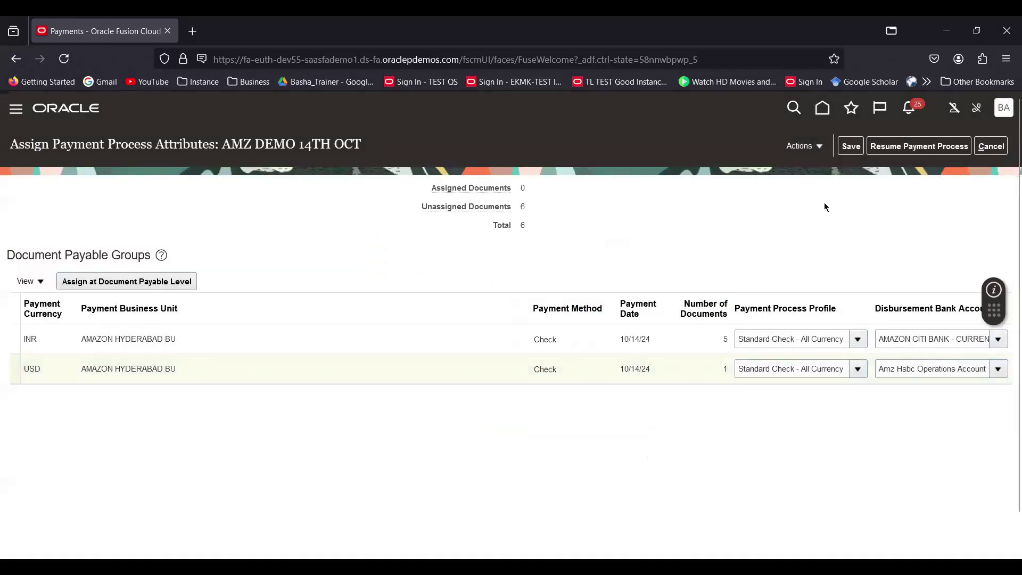
Save the payment process attribute assignments and resume the payment process for AMZ DEMO 14TH OCT.
left_click(851, 145)
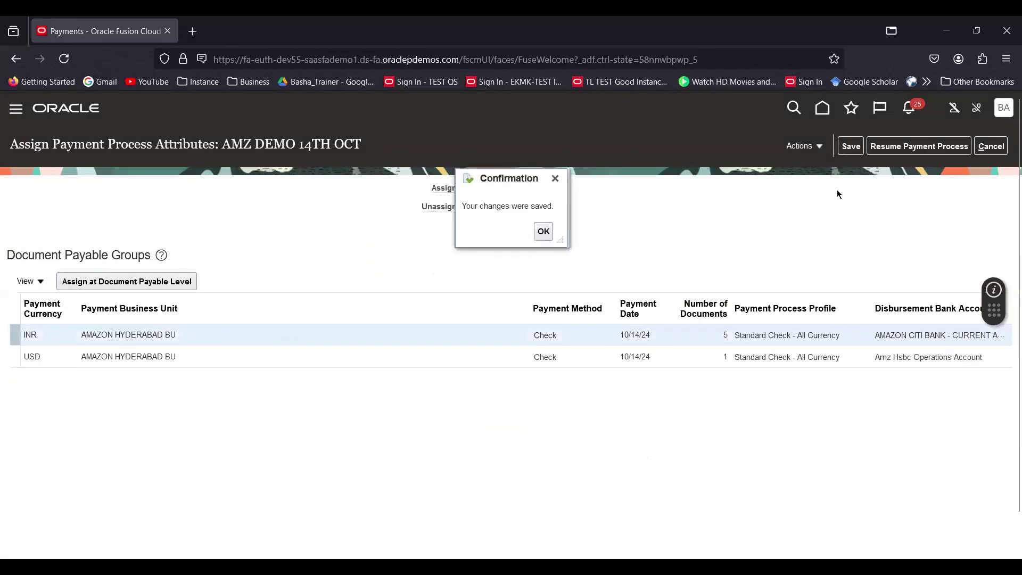
left_click(545, 231)
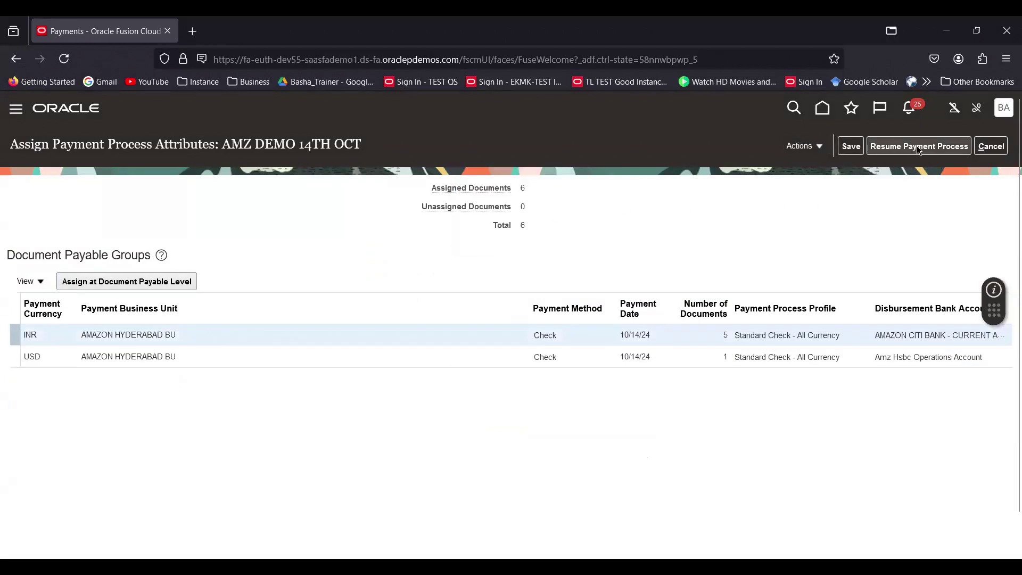
left_click(934, 146)
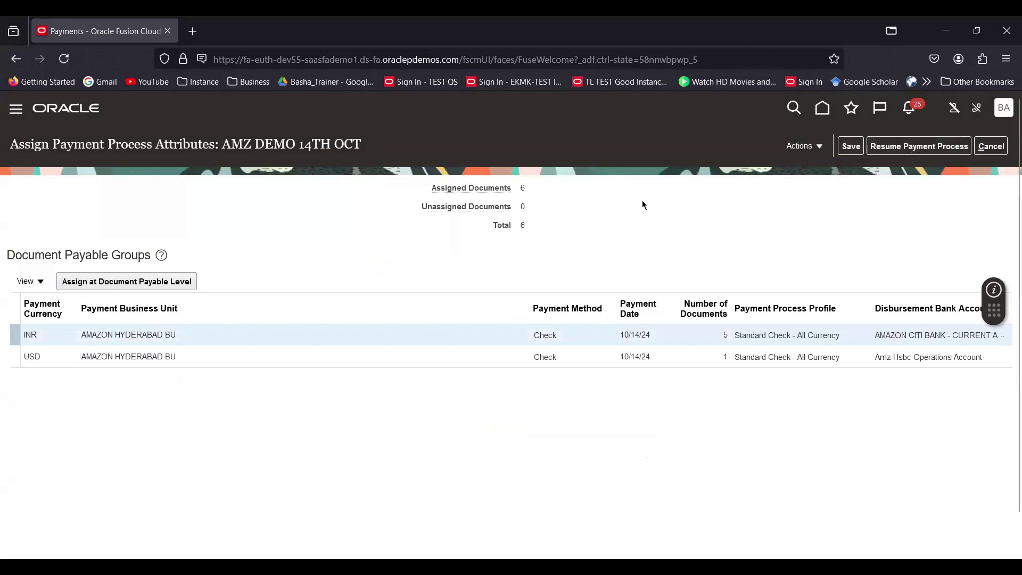
left_click(912, 148)
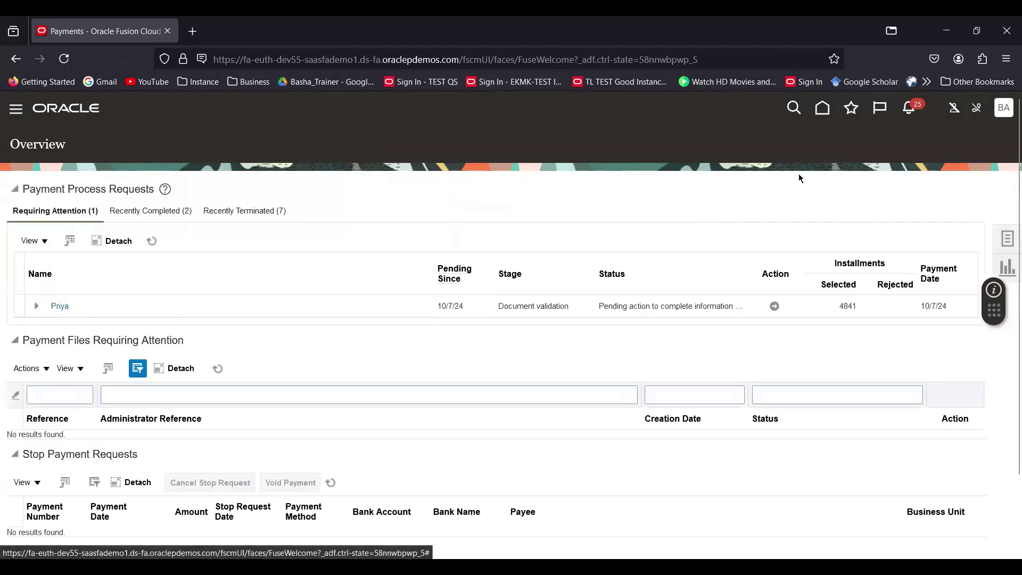
Refresh the requests requiring attention, then review the proposed payments and their documents for AMZ DEMO 14TH OCT.
left_click(153, 241)
left_click(151, 243)
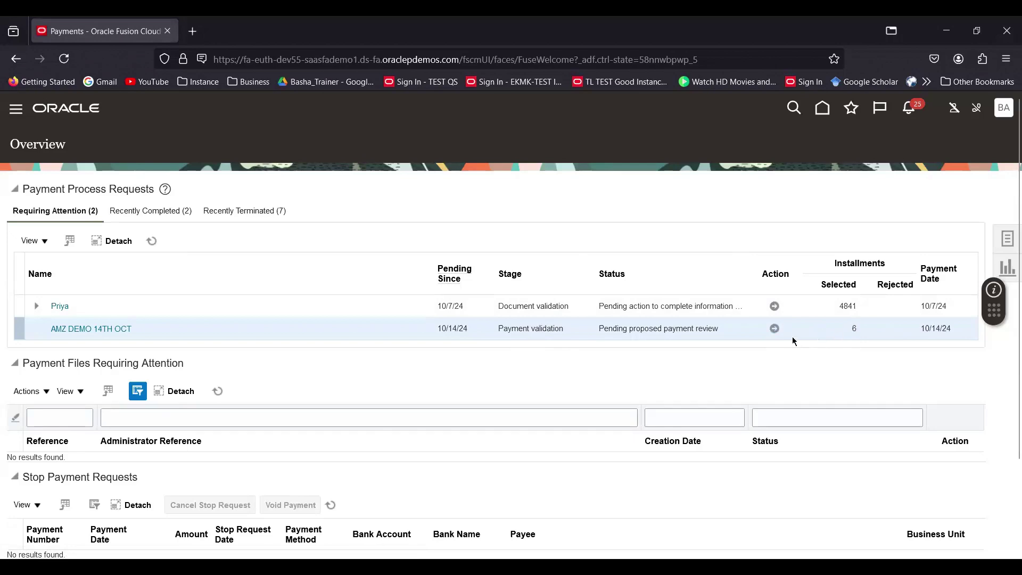
left_click(775, 328)
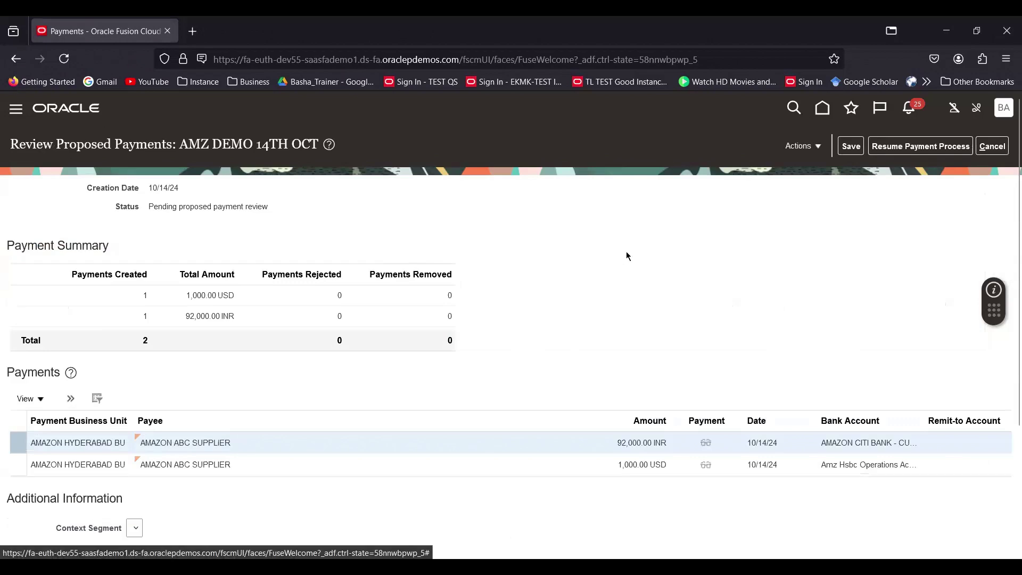
scroll(630, 253, "down", 3)
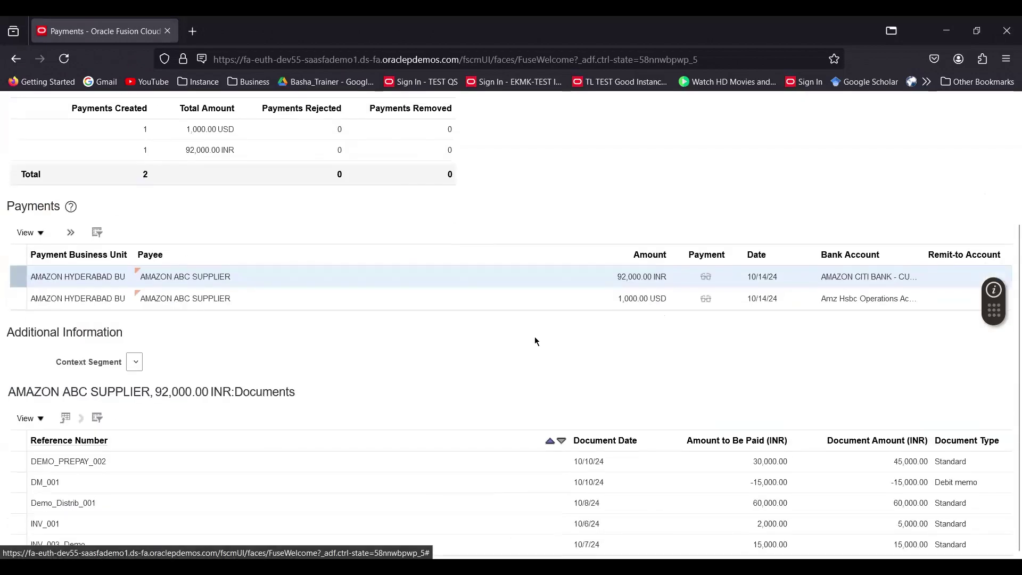
scroll(534, 336, "up", 3)
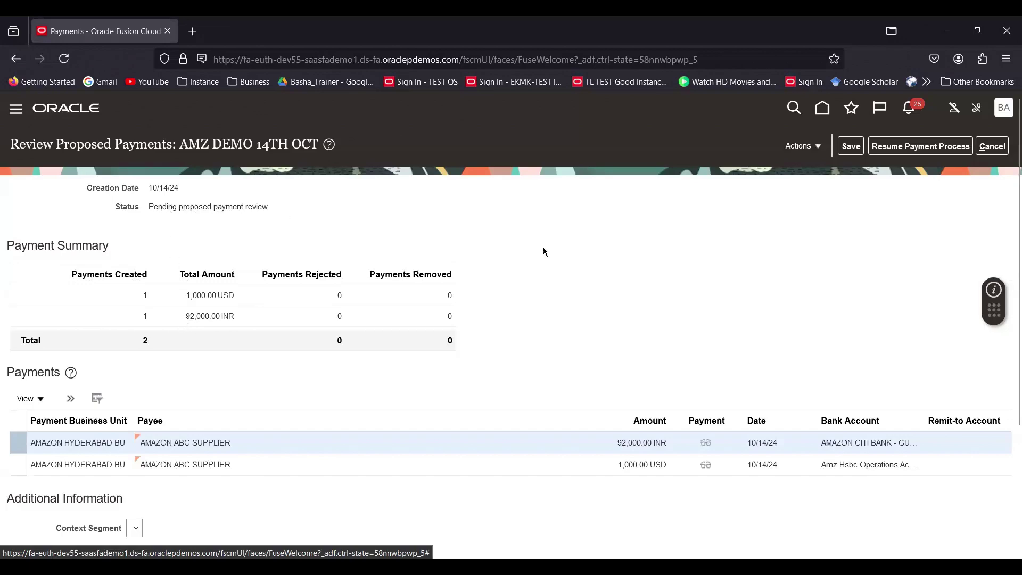
Review the documents included in the INR and USD proposed payments to AMAZON ABC SUPPLIER.
scroll(718, 279, "down", 3)
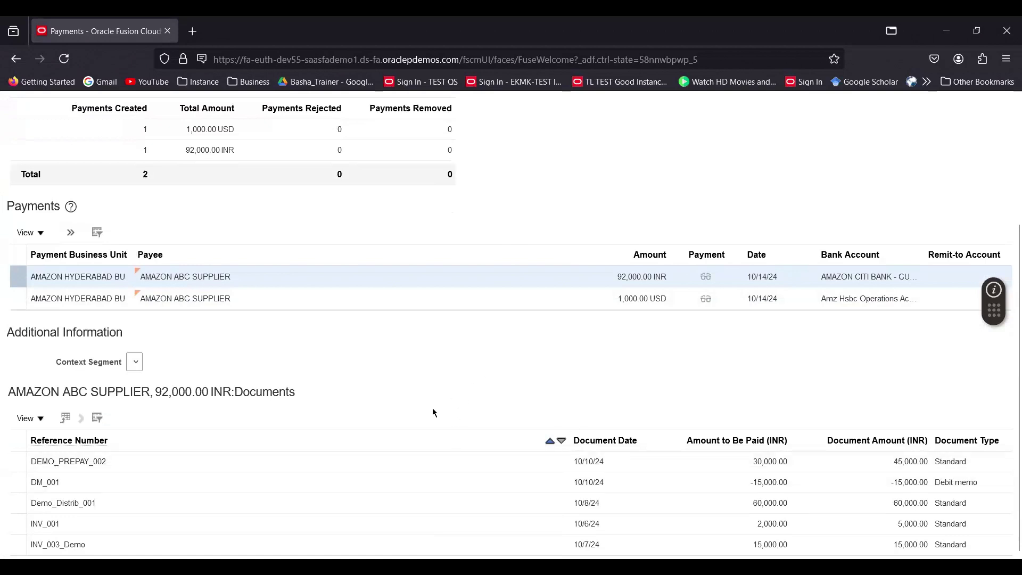
left_click(362, 461)
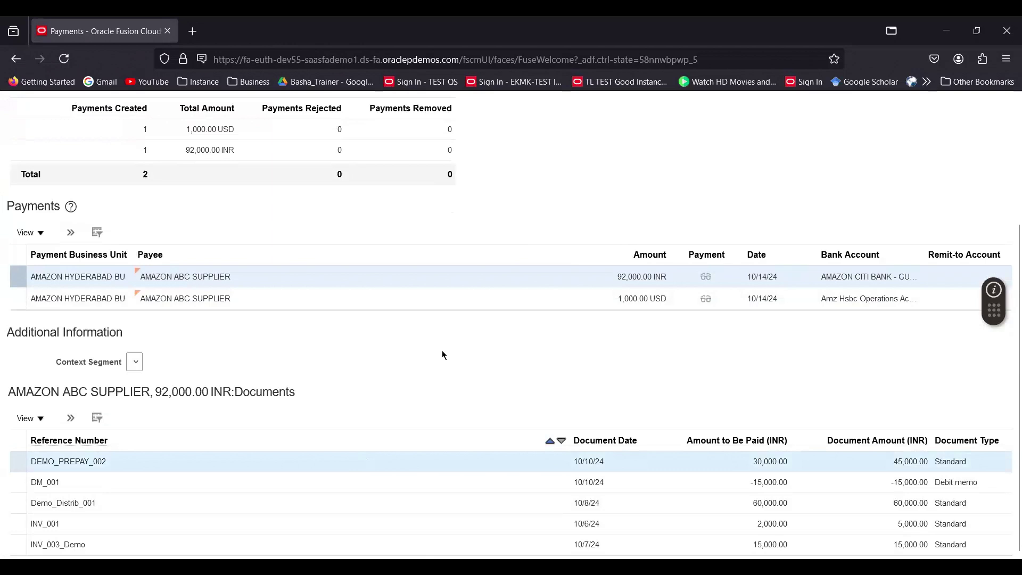
left_click(73, 419)
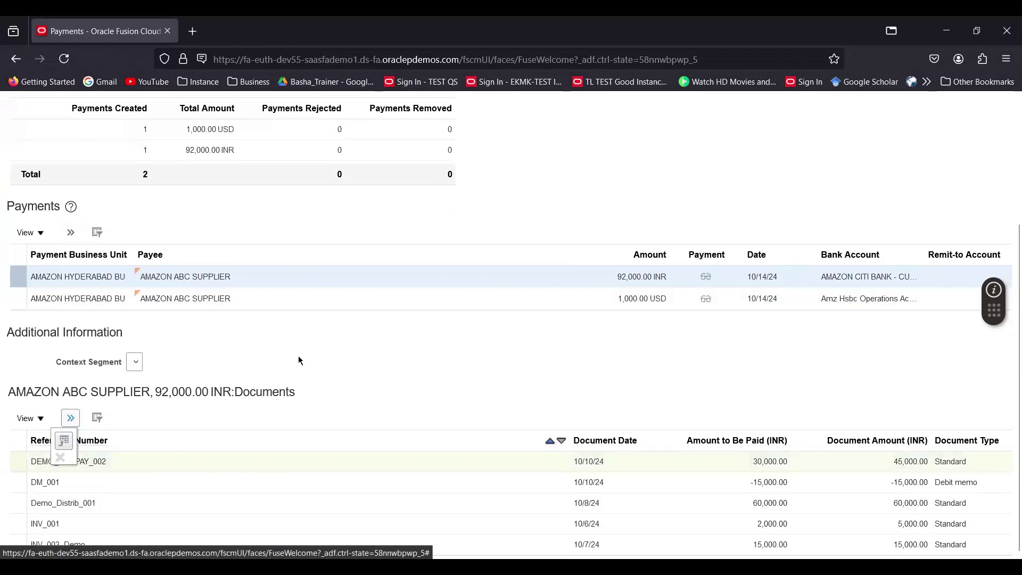
left_click(164, 465)
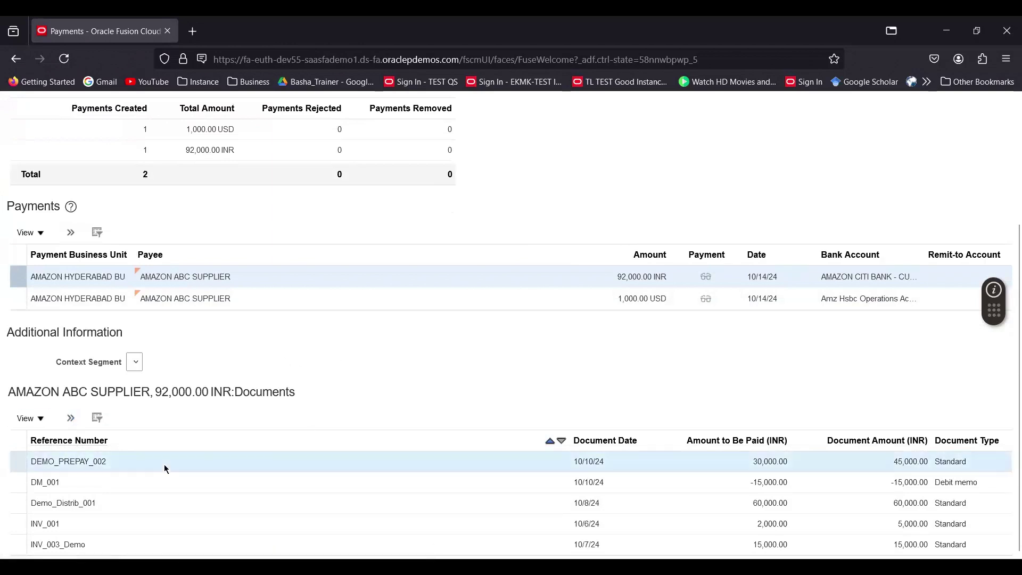
left_click(71, 419)
left_click(655, 403)
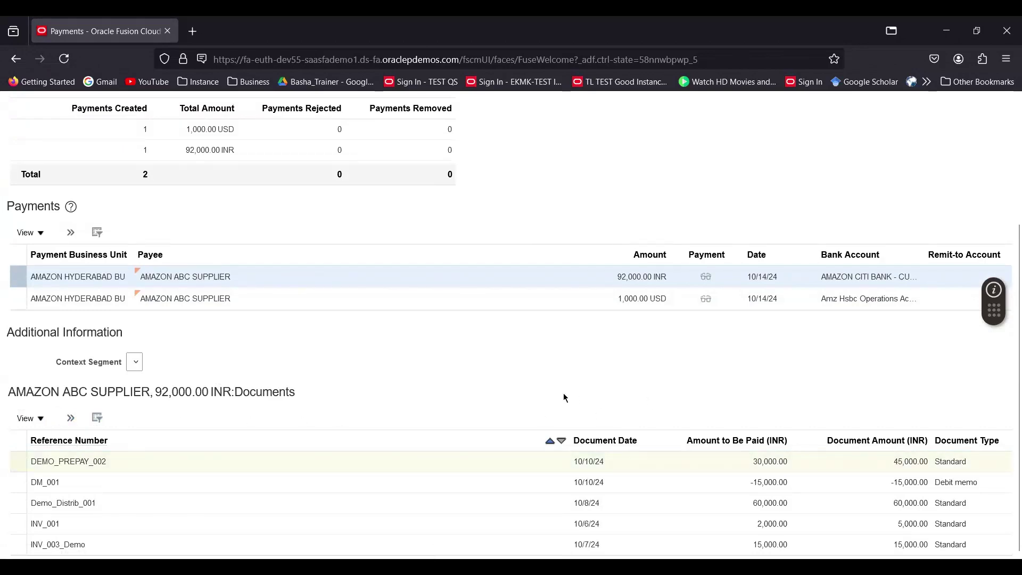
scroll(563, 393, "up", 3)
left_click(524, 463)
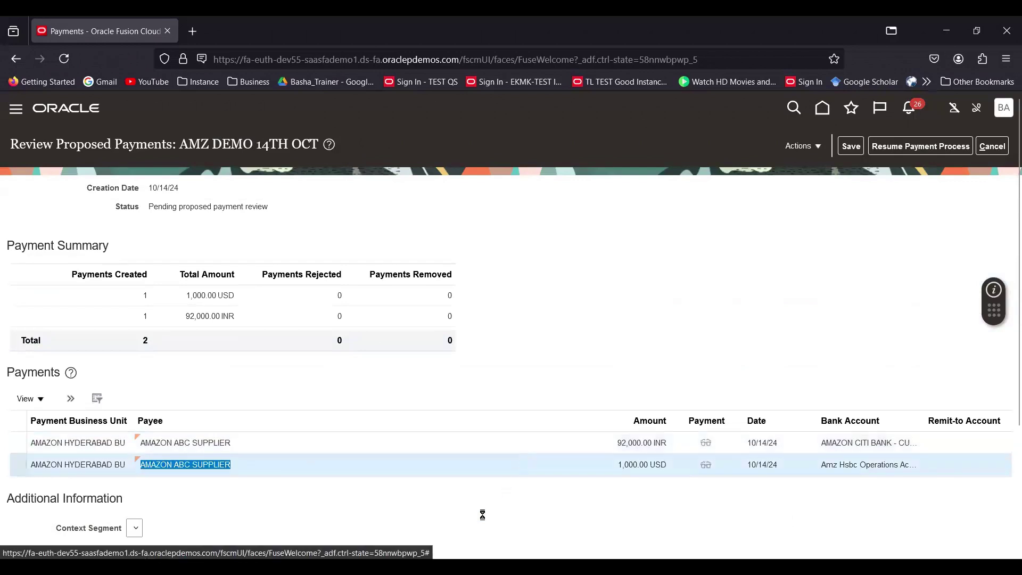
scroll(489, 502, "down", 2)
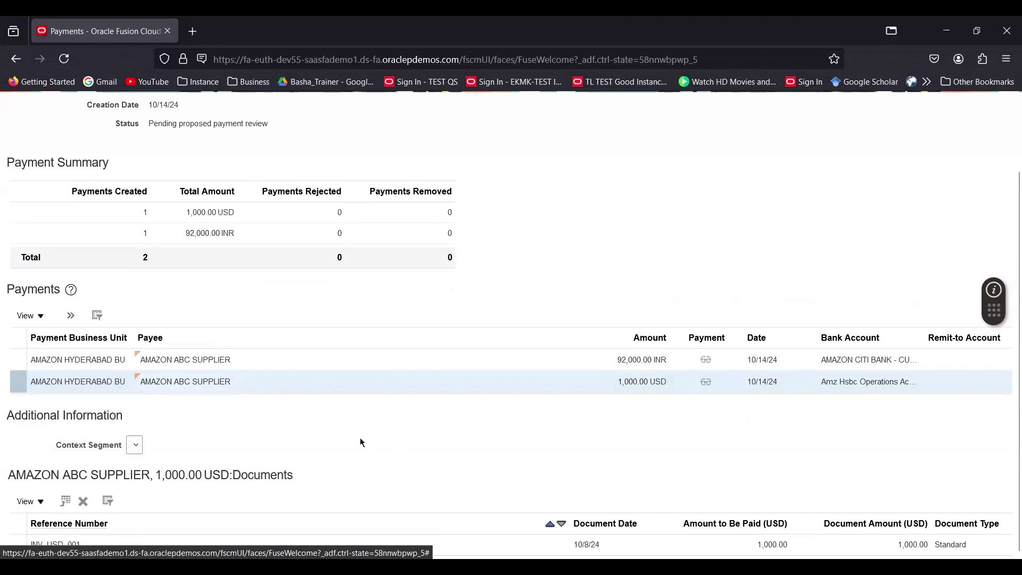
left_click(124, 542)
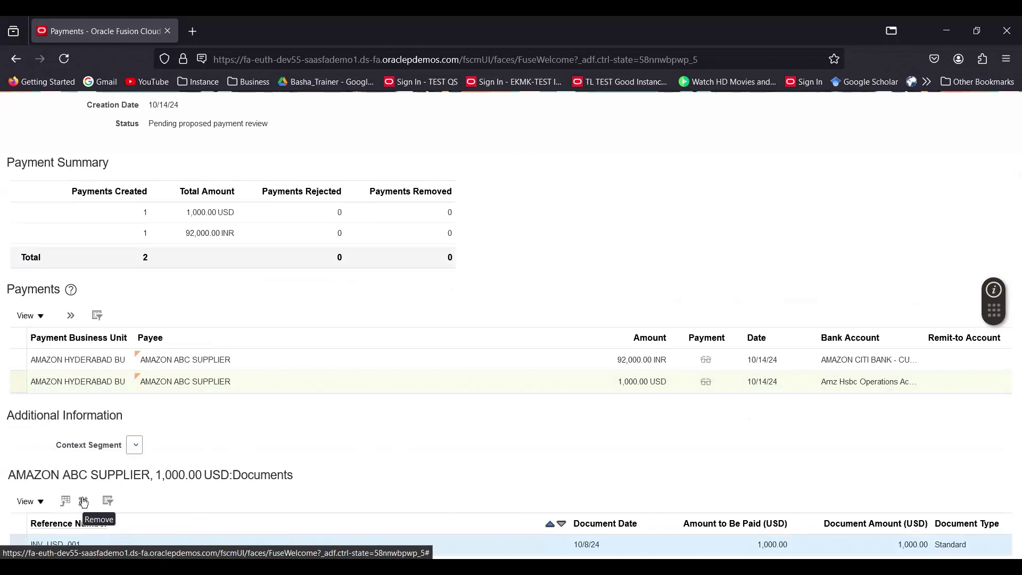
Remove invoice INV_001 from the INR payment to AMAZON ABC SUPPLIER and confirm the removal.
left_click_drag(140, 360, 207, 360)
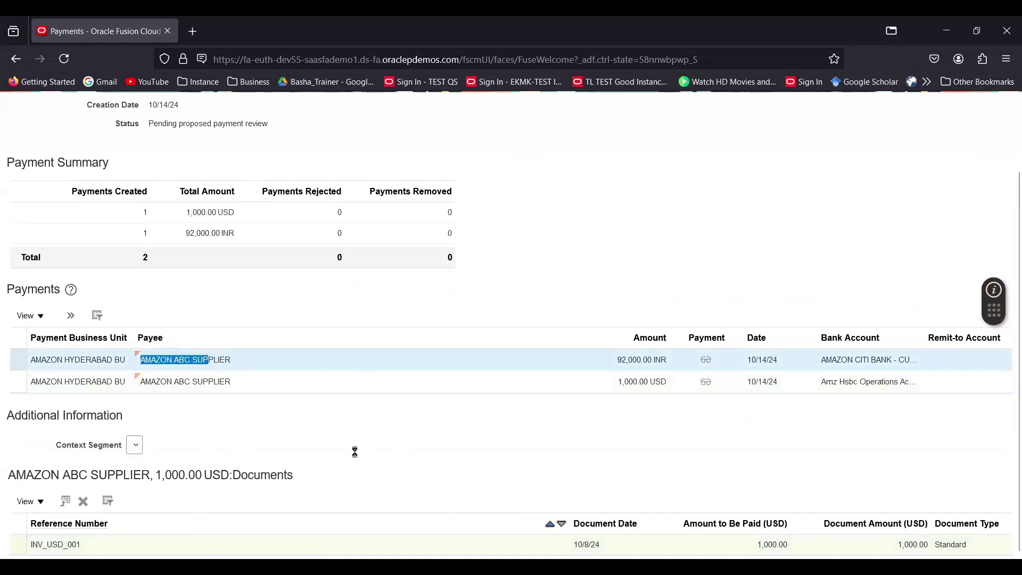
scroll(411, 456, "down", 3)
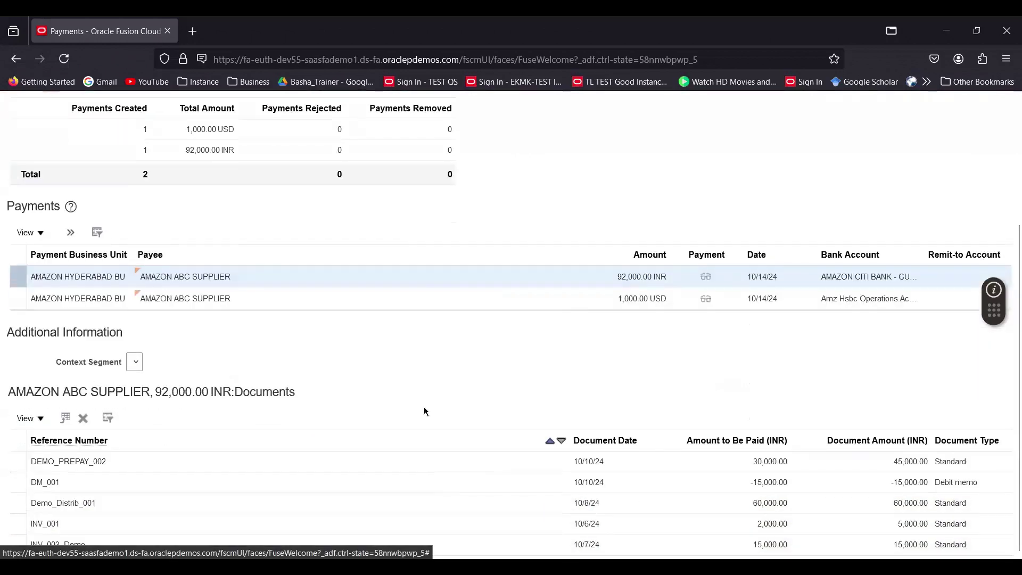
left_click(207, 501)
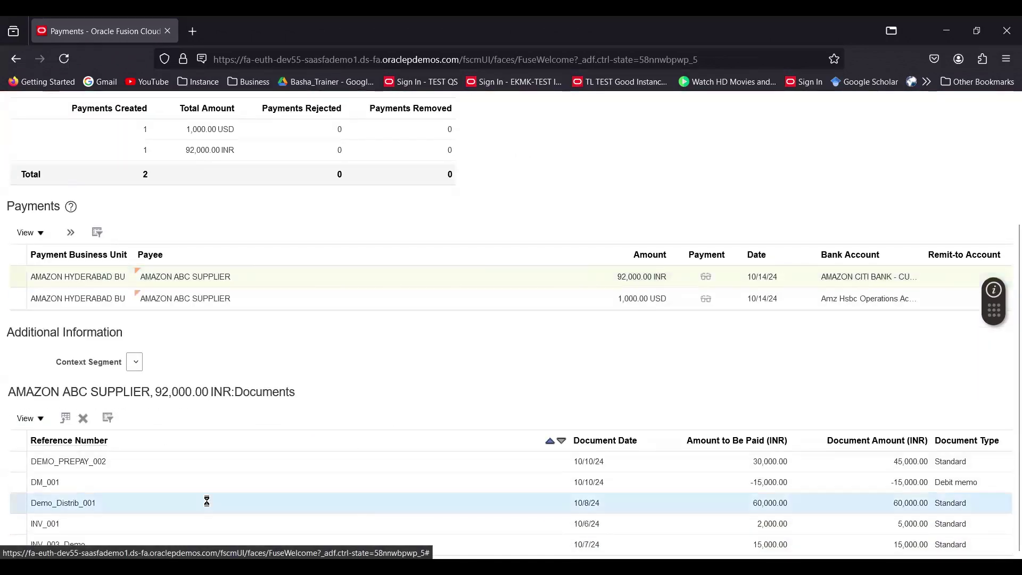
left_click(174, 522)
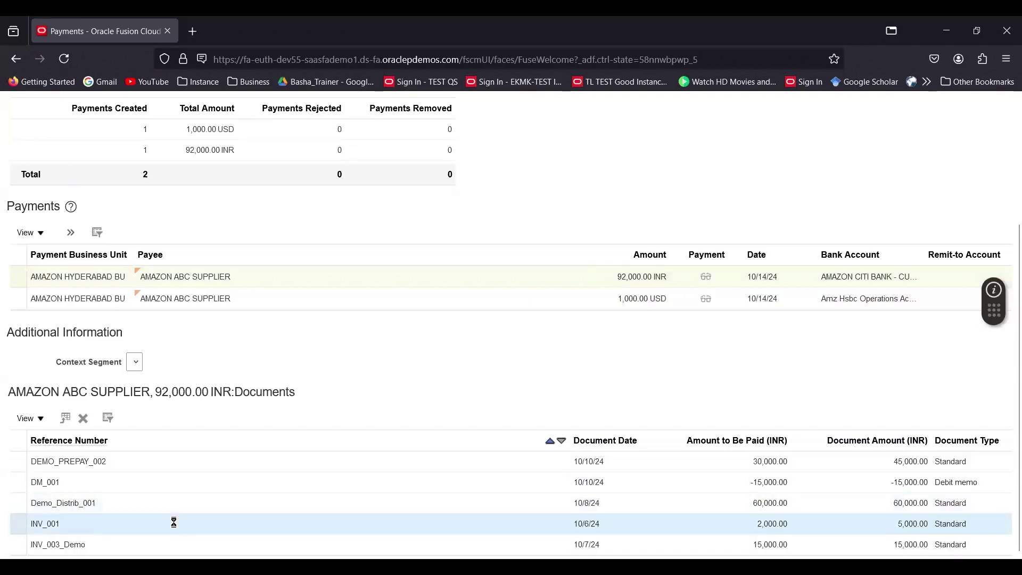
left_click(84, 419)
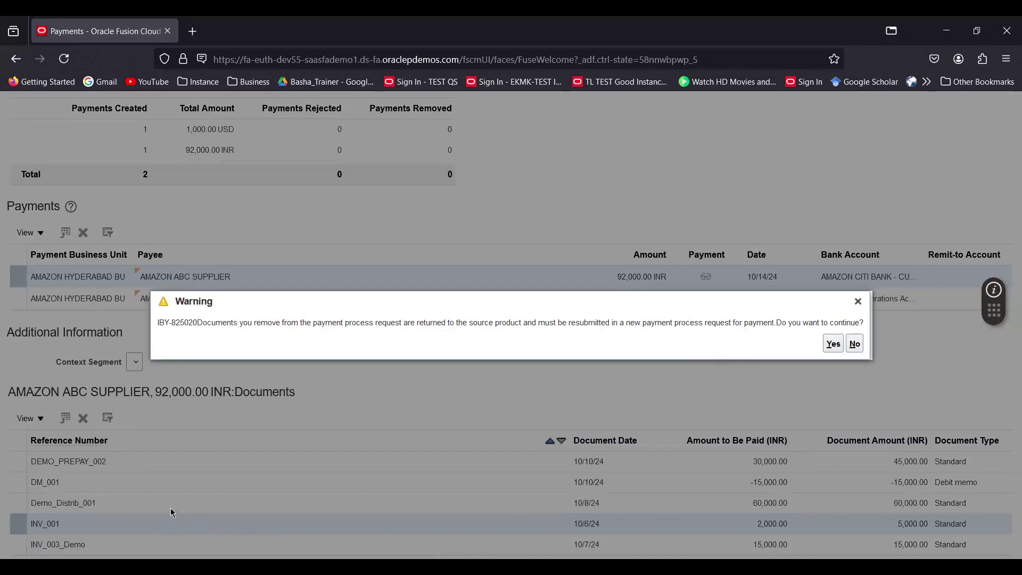
left_click(834, 345)
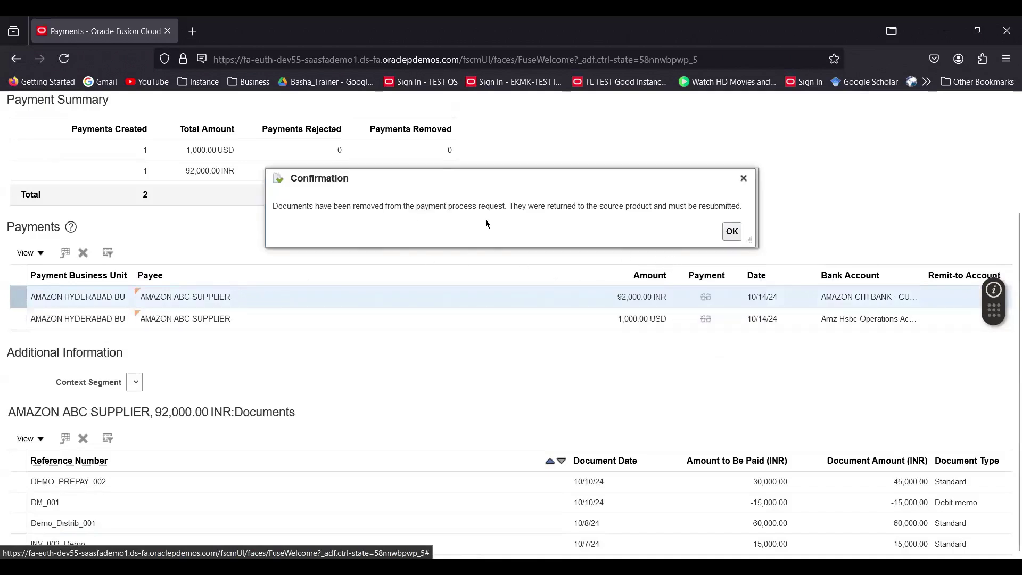
left_click(732, 231)
Remove debit memo DM_001 from the INR payment's documents and confirm the removal.
scroll(601, 319, "down", 3)
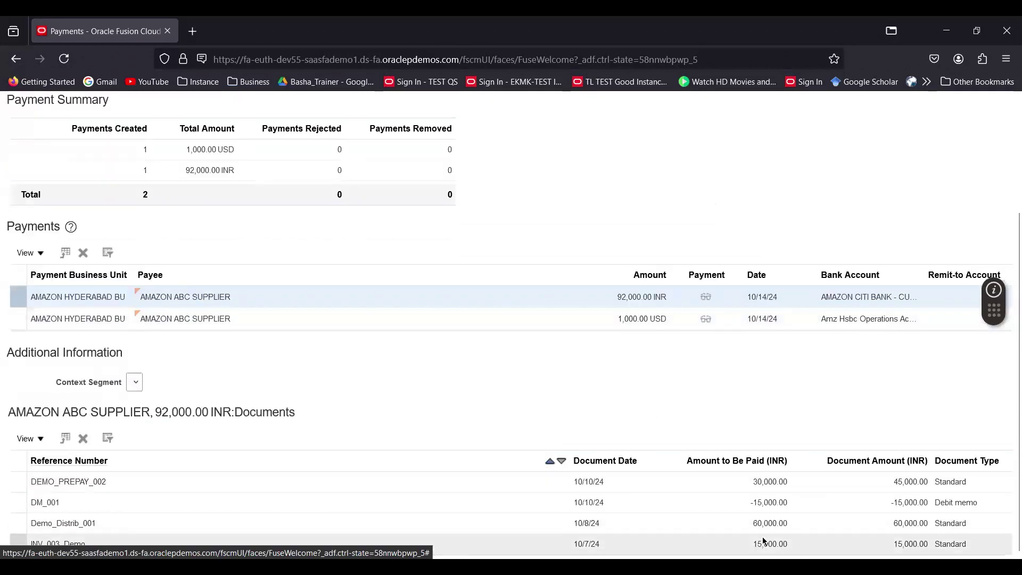
left_click(346, 503)
left_click(83, 439)
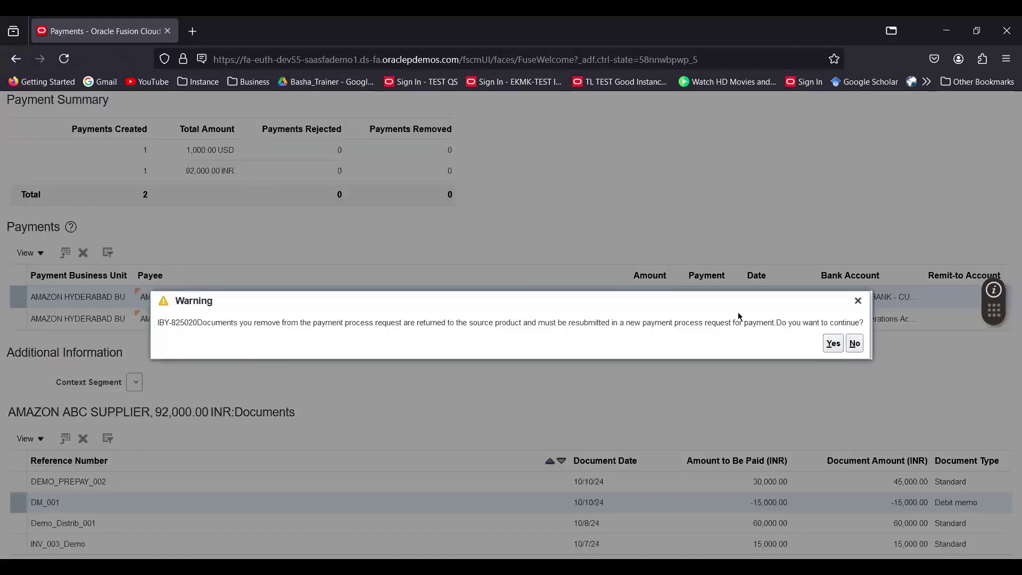
left_click(833, 344)
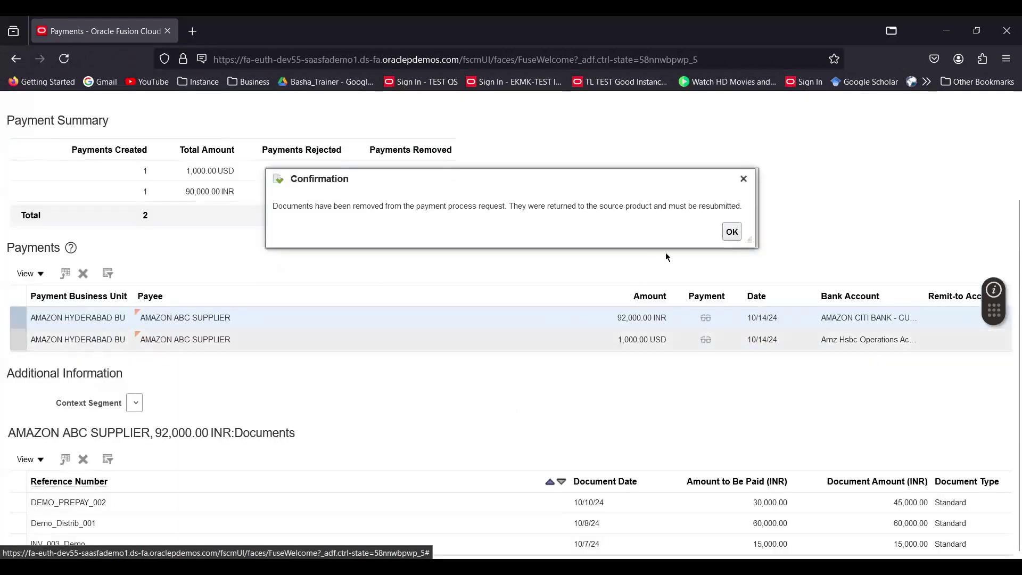
left_click(731, 232)
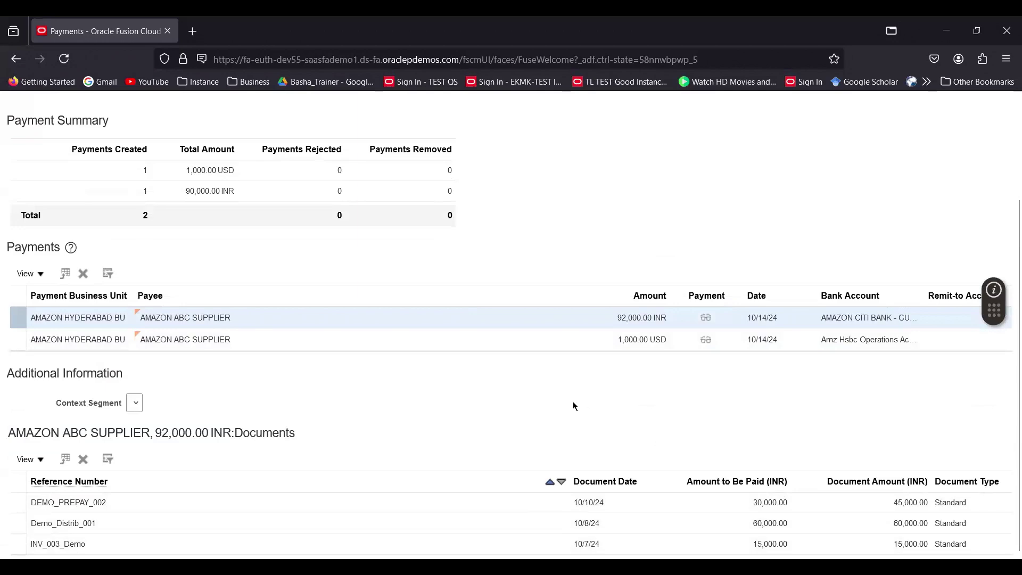
Save the proposed payment review and resume the payment process for AMZ DEMO 14TH OCT.
scroll(574, 406, "up", 3)
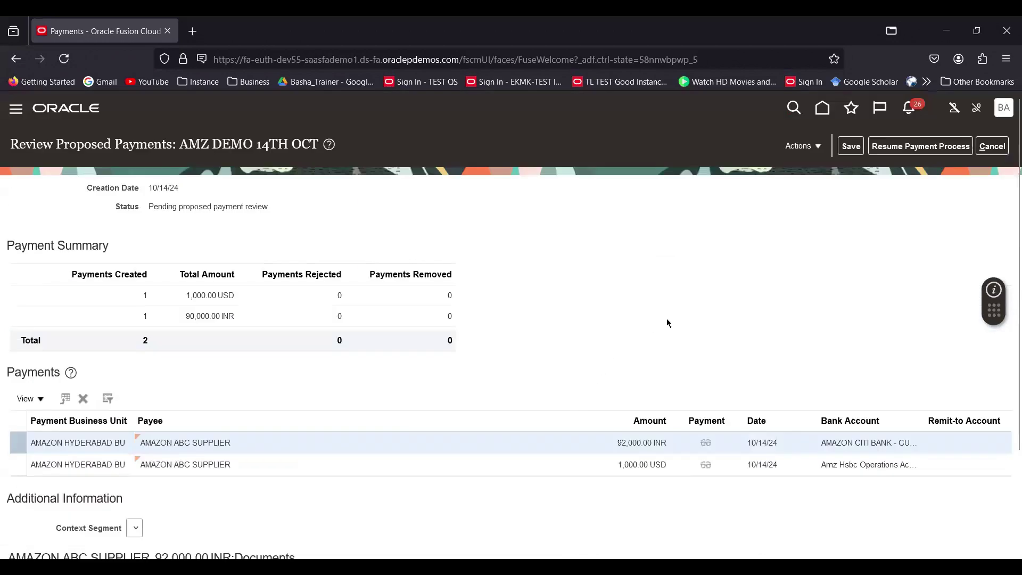
left_click(851, 147)
left_click(815, 148)
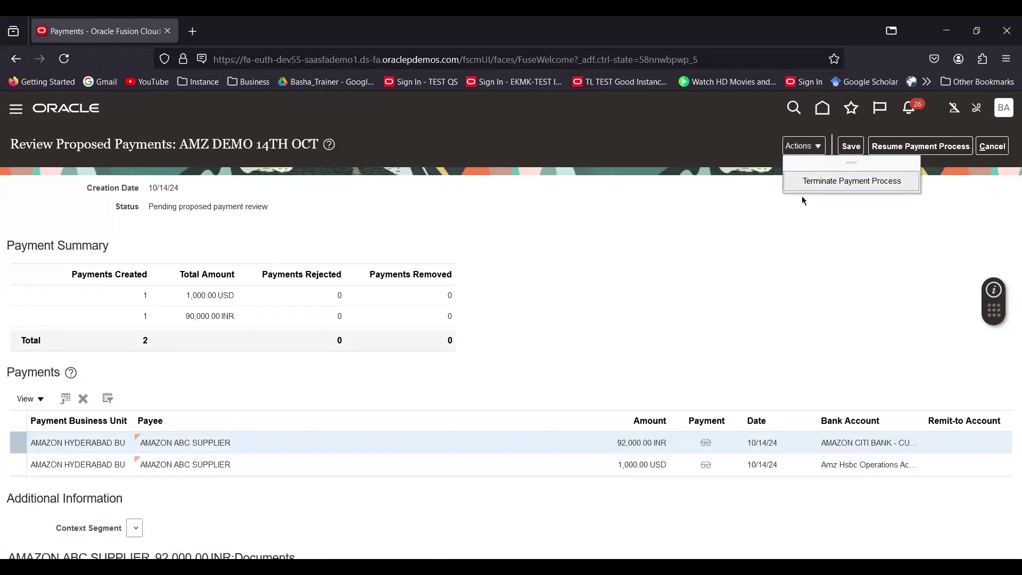
left_click(797, 252)
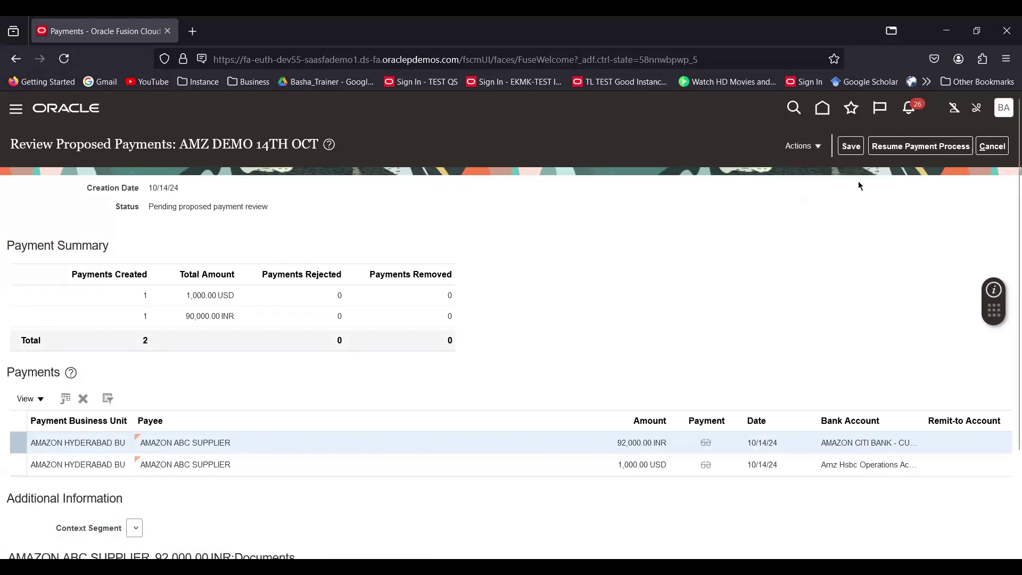
left_click(913, 149)
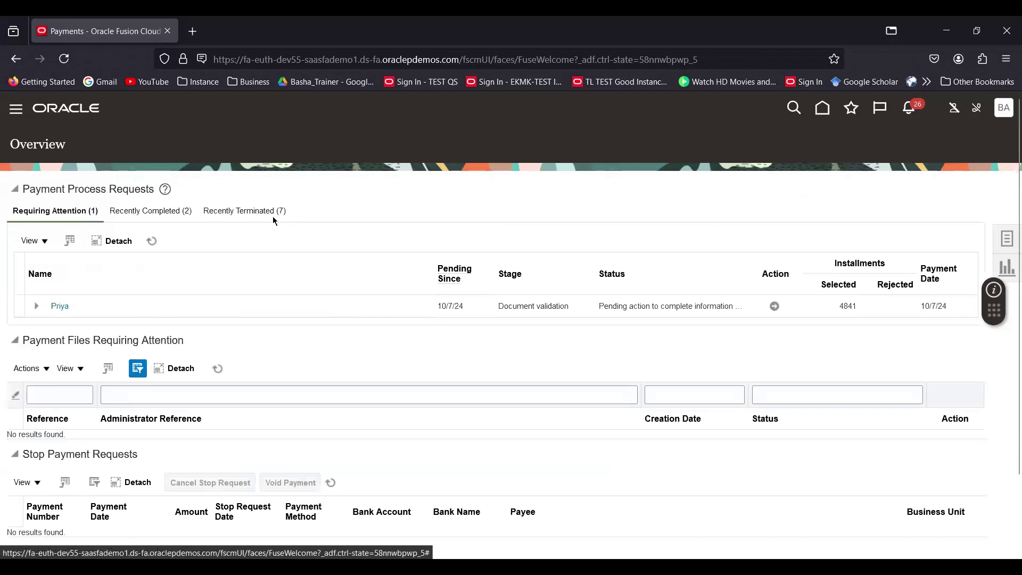
Refresh the requests requiring attention and review the rejected and removed documents of AMZ DEMO 14TH OCT.
left_click(153, 241)
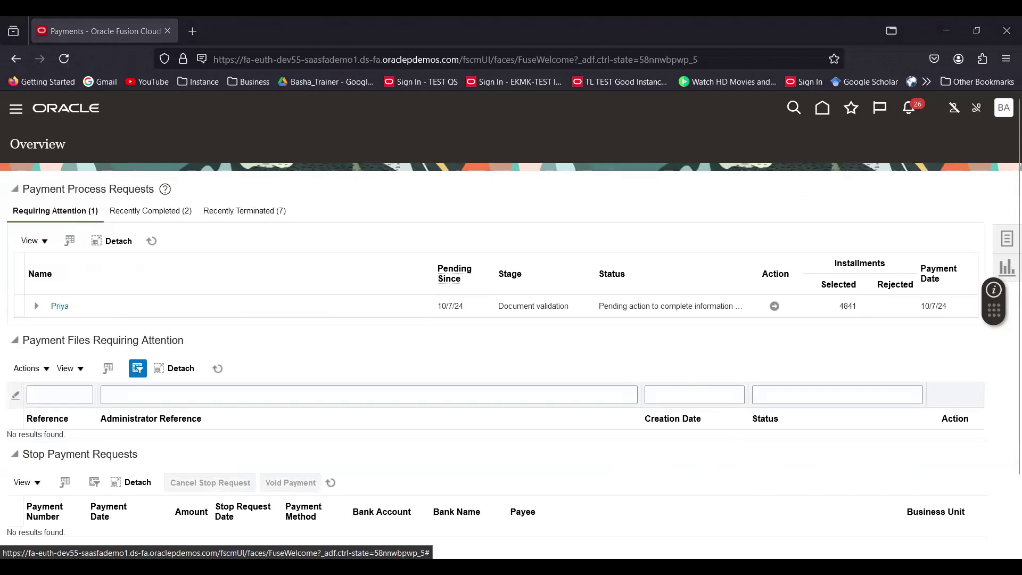
left_click(154, 244)
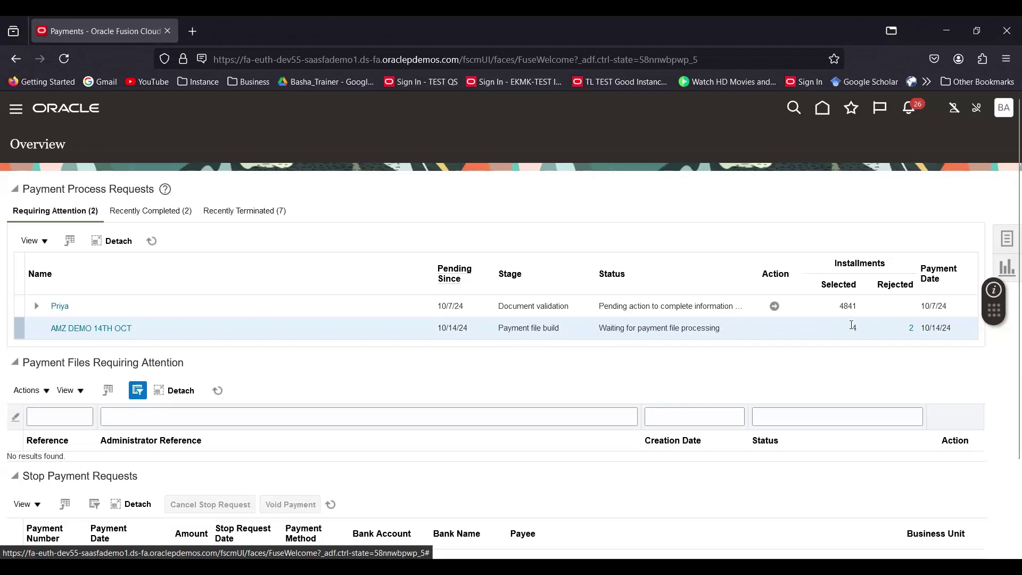
left_click(913, 329)
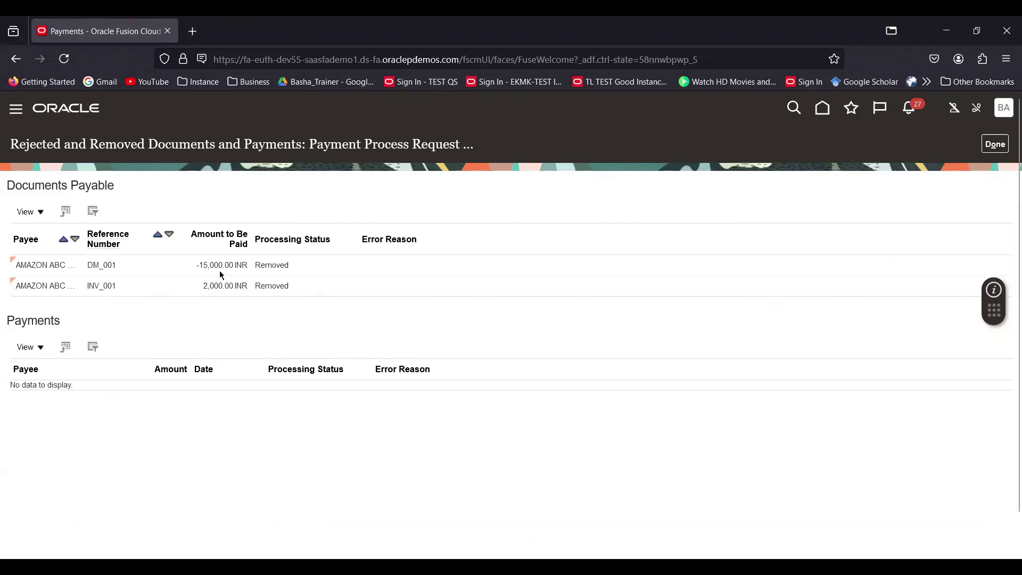
left_click(995, 144)
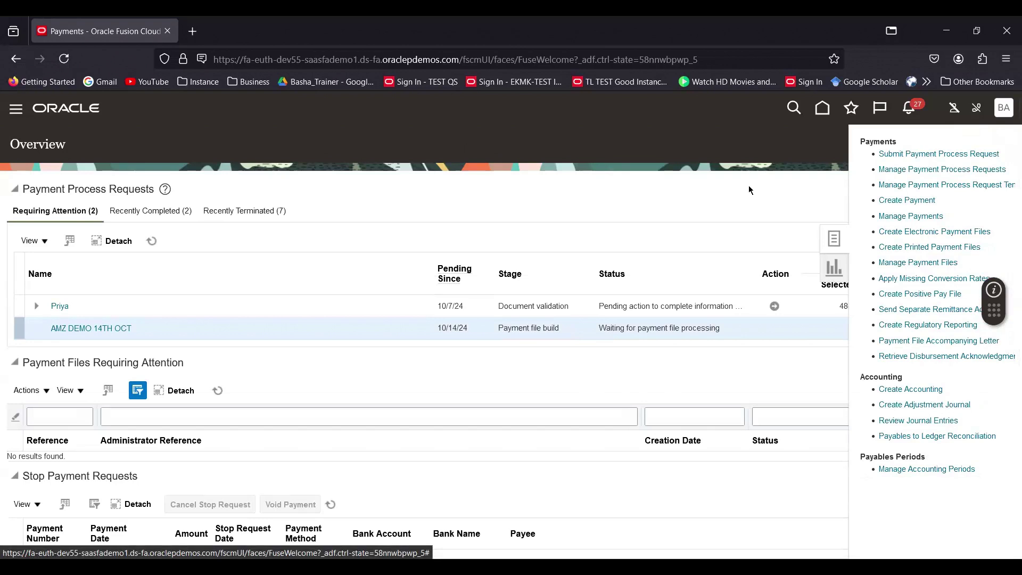
Start the Create Electronic Payment Files process with the AMAZON CITI BANK current account as the disbursement bank account.
left_click(941, 237)
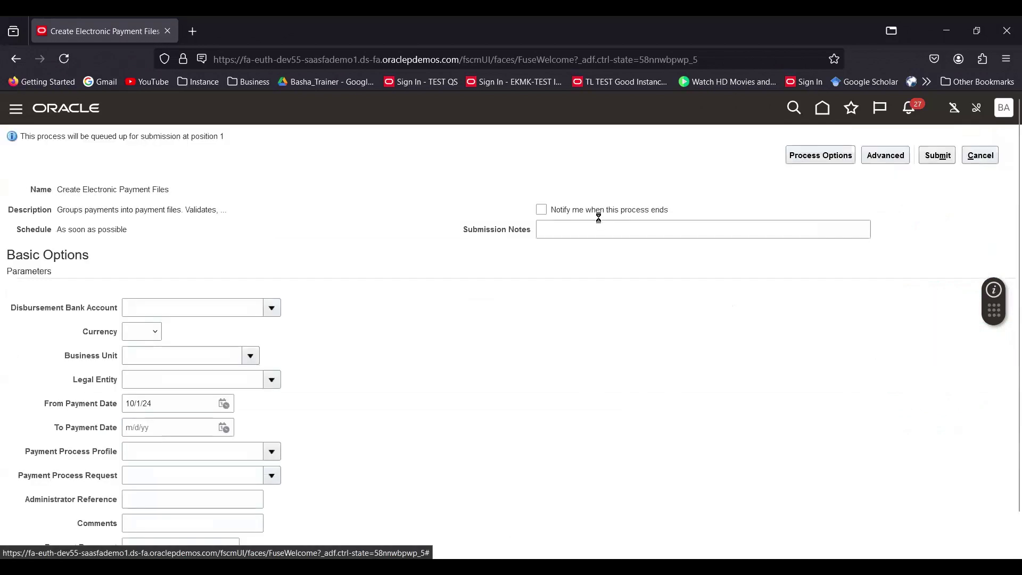
left_click(270, 309)
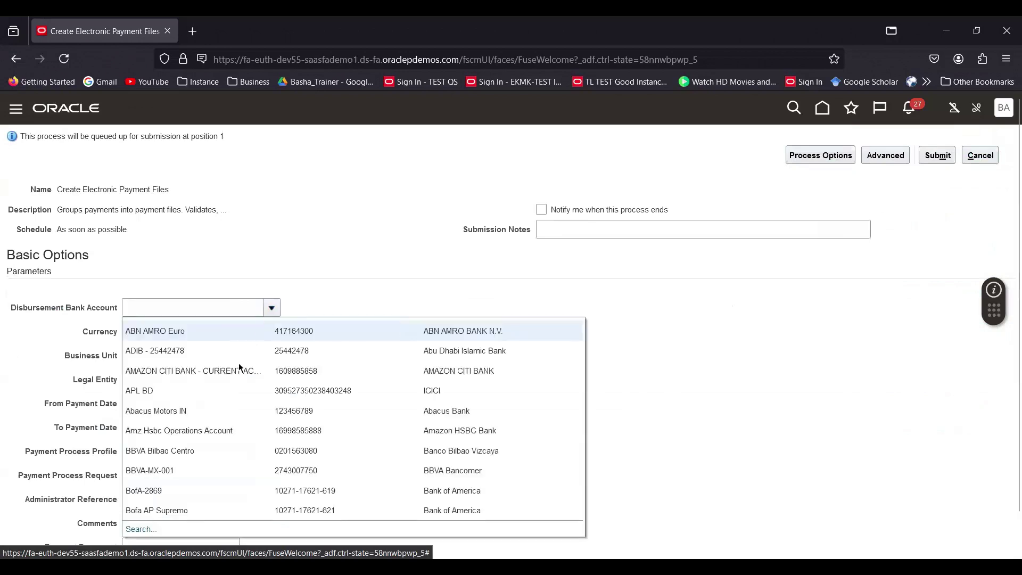
left_click(228, 373)
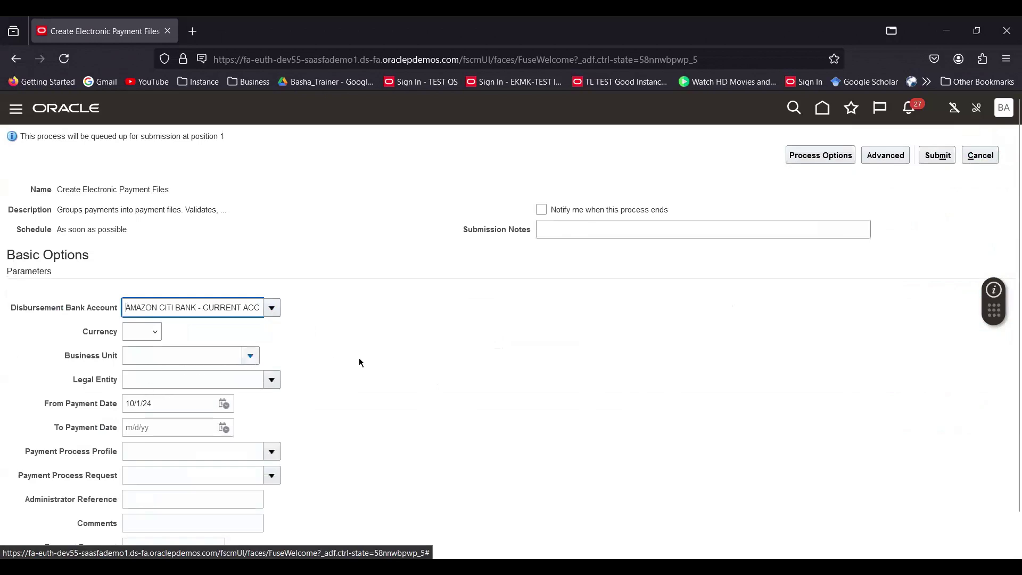
Set the legal entity to AMAZON INDIA LEGAL ENTITY, found by searching for AMAZON.
scroll(307, 360, "down", 1)
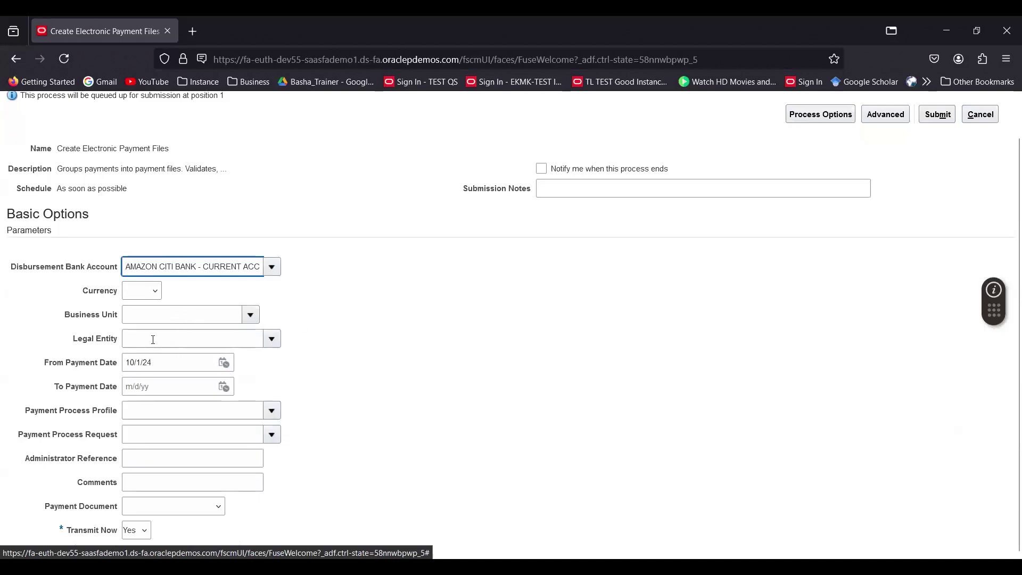
left_click(271, 339)
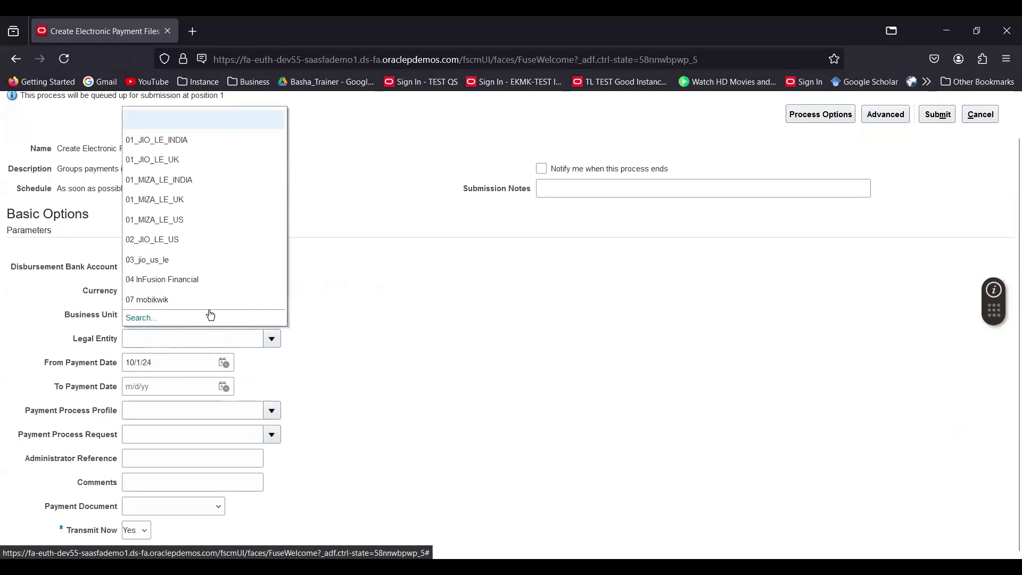
left_click(147, 318)
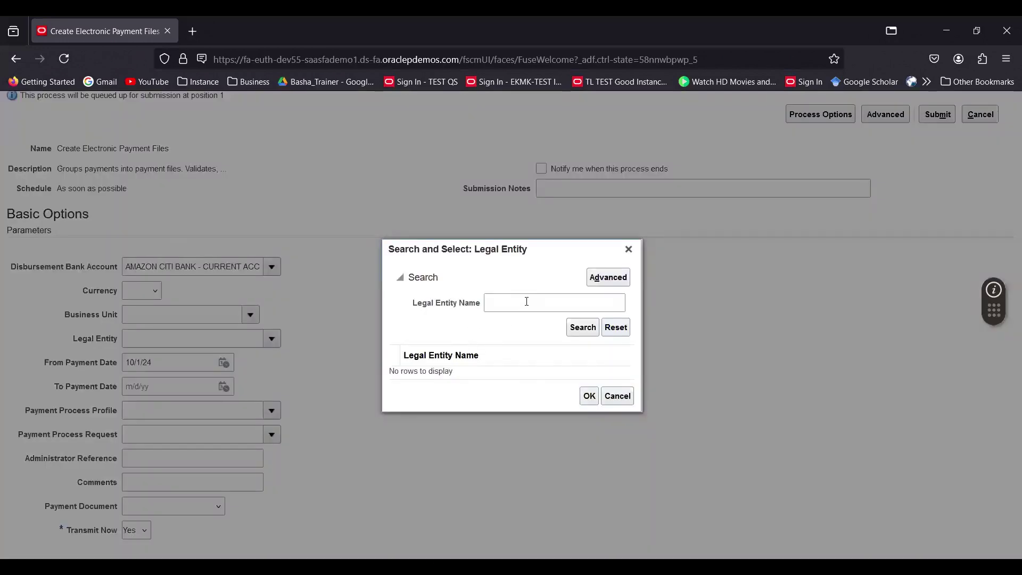
left_click(526, 302)
type("A")
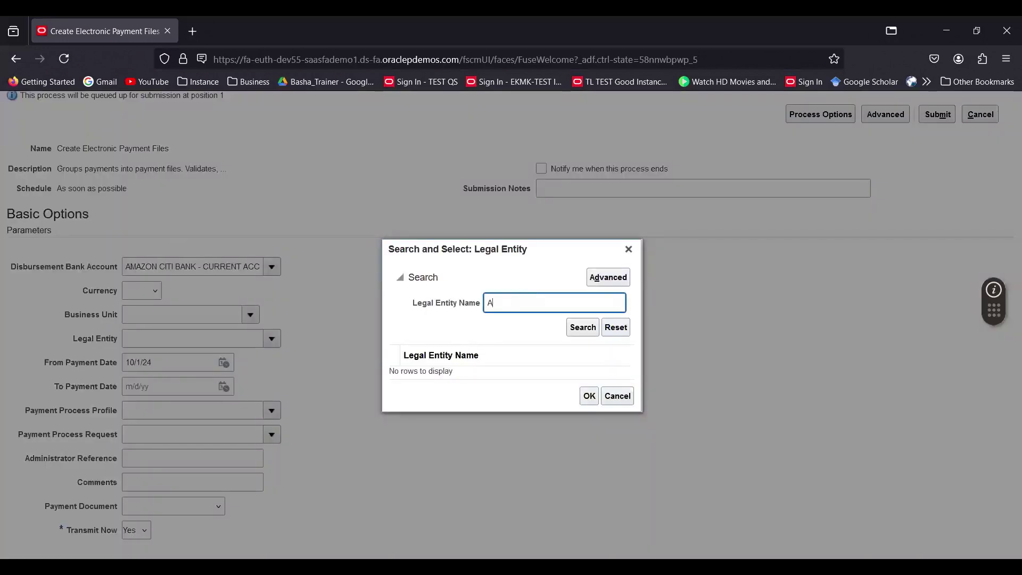
type("MAZON")
key("Return")
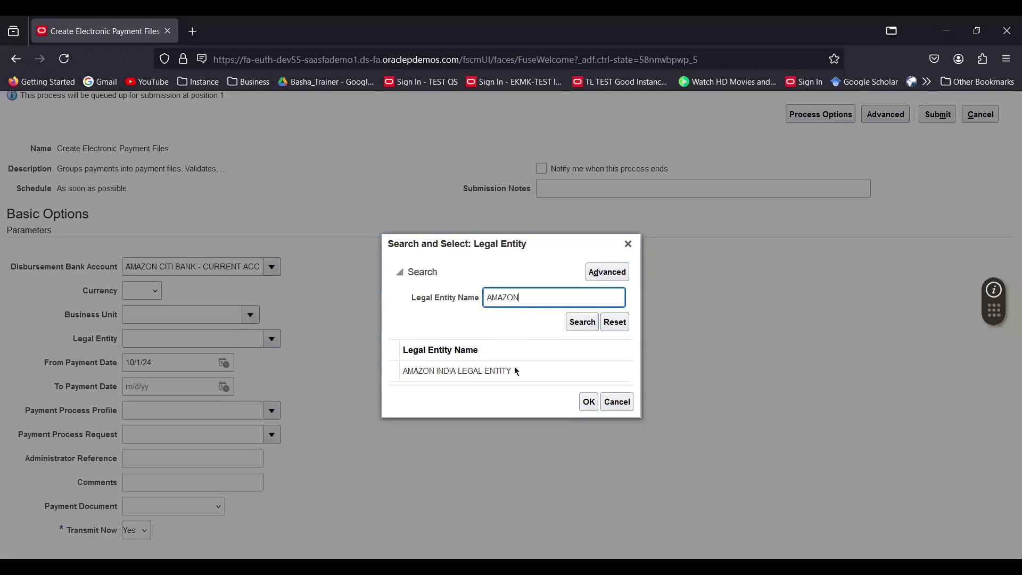
left_click(529, 371)
left_click(587, 402)
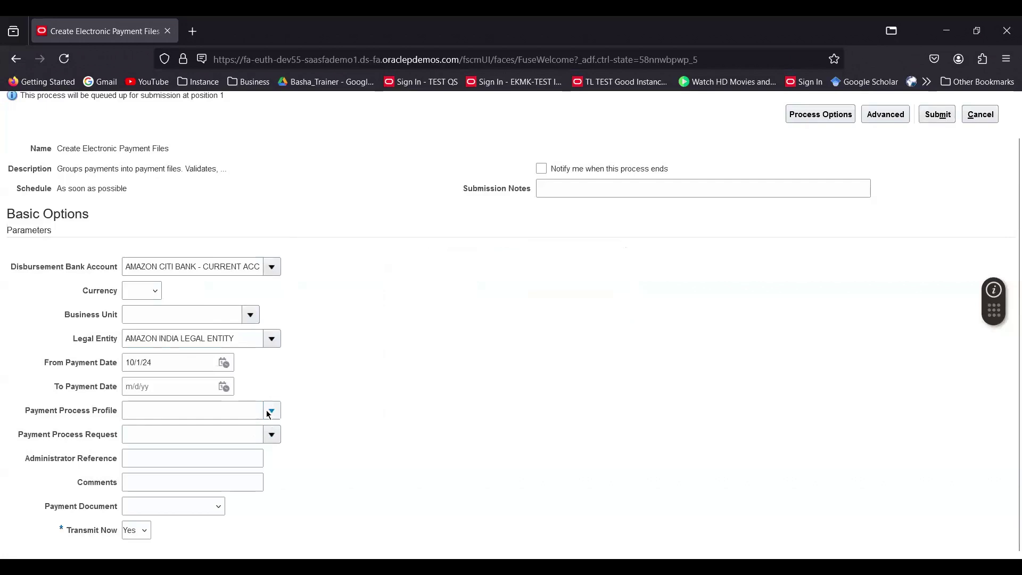
Submit the Create Electronic Payment Files process with the payment process profile and payment process request left blank.
left_click(271, 411)
left_click(507, 365)
left_click(271, 435)
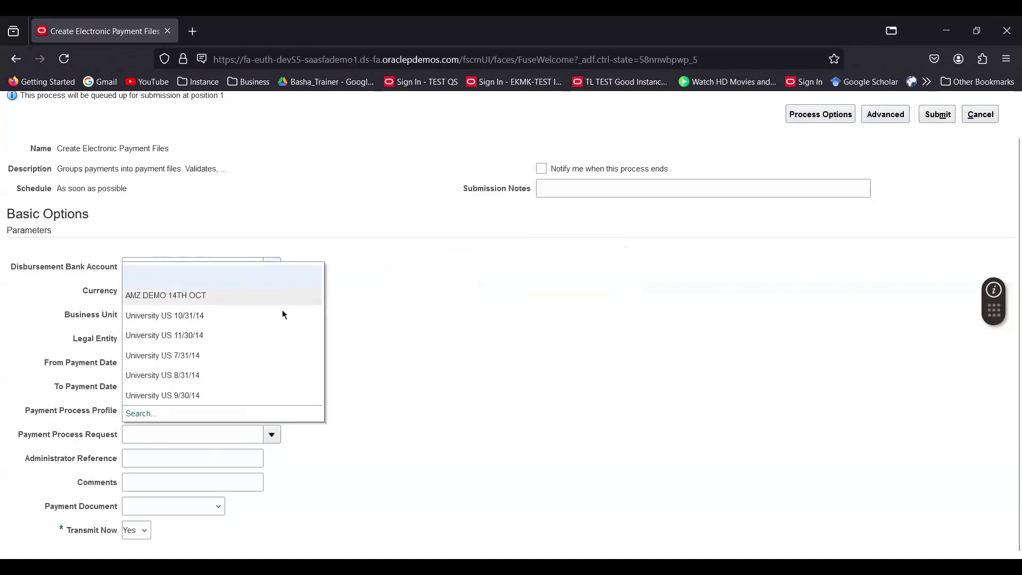
left_click(446, 359)
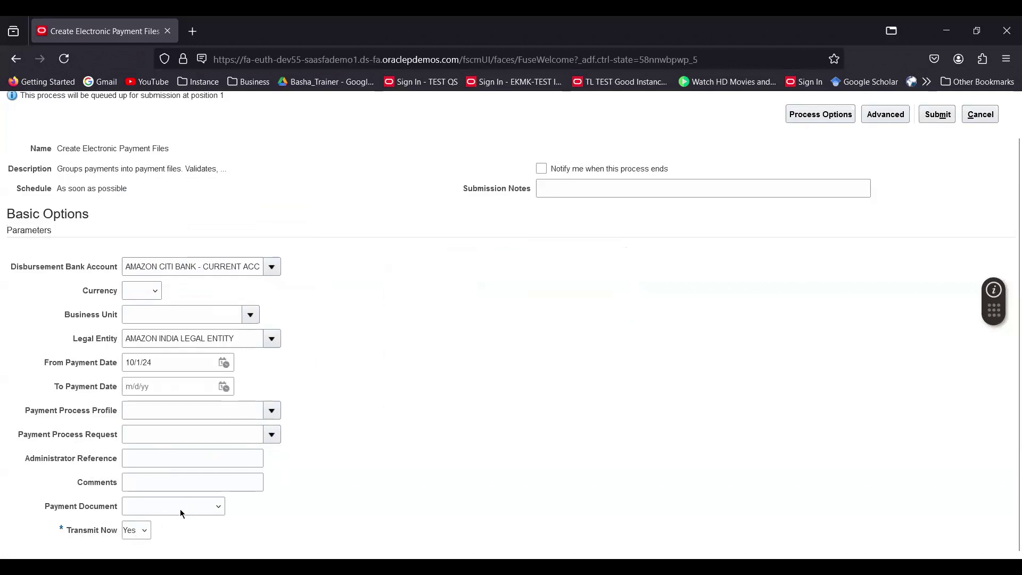
left_click(939, 118)
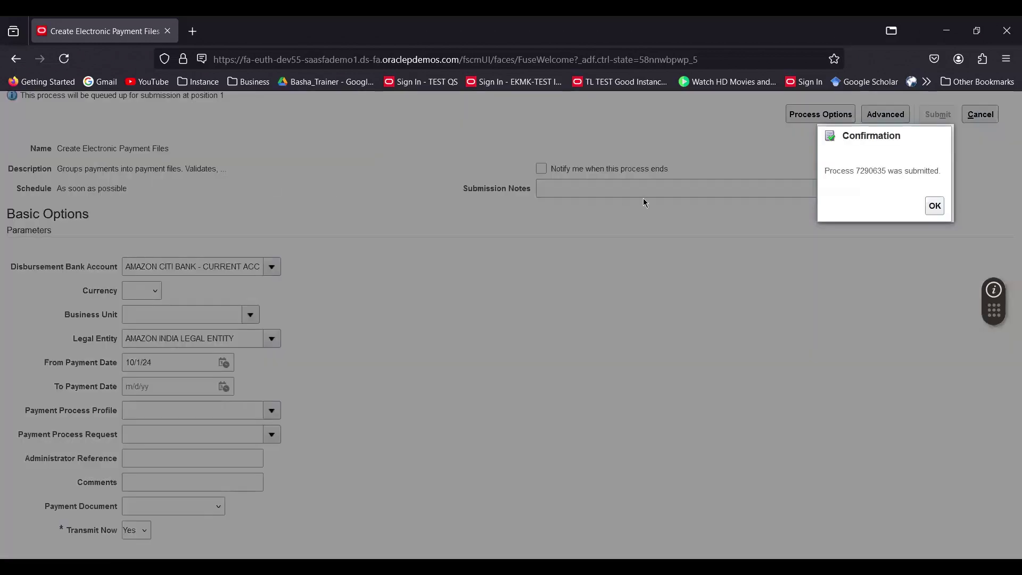
left_click(933, 207)
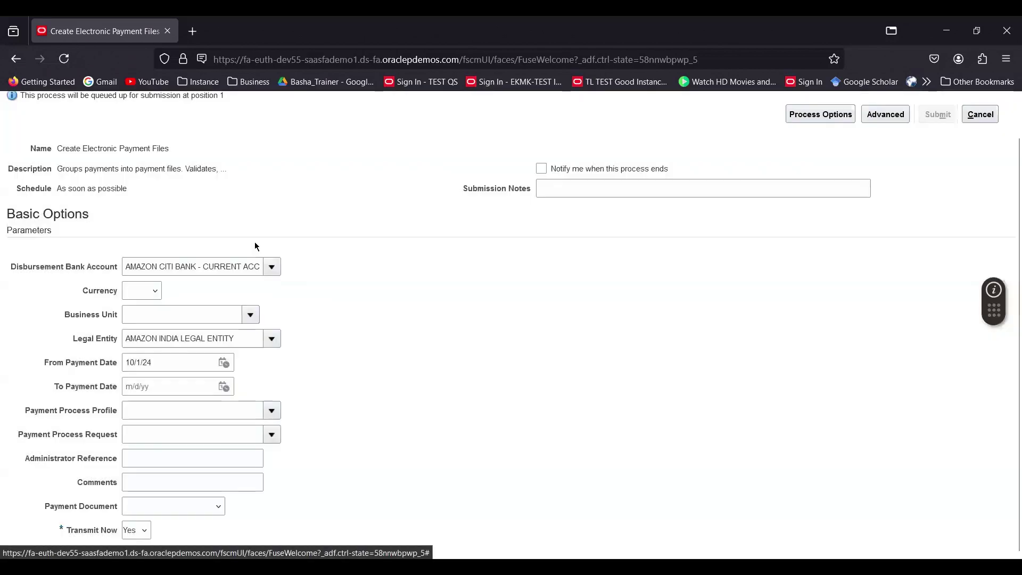
Open the Payments overview and refresh the payment process requests requiring attention.
scroll(576, 339, "up", 2)
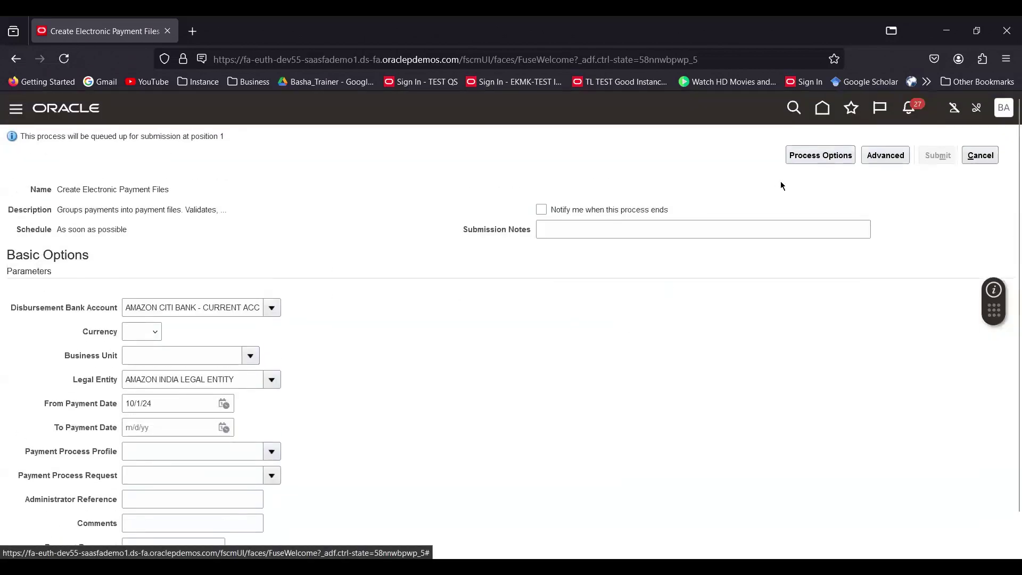
left_click(824, 109)
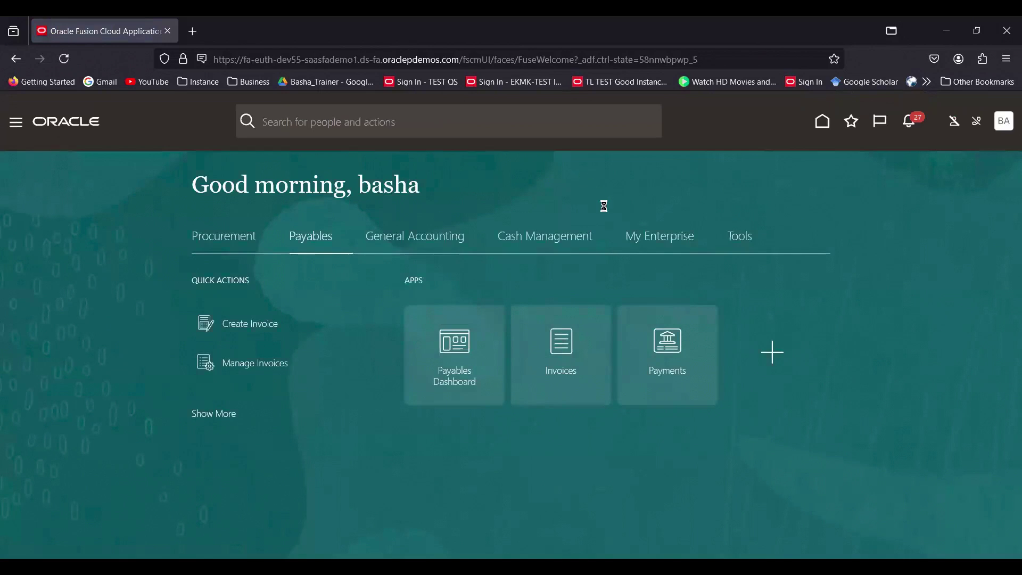
left_click(674, 357)
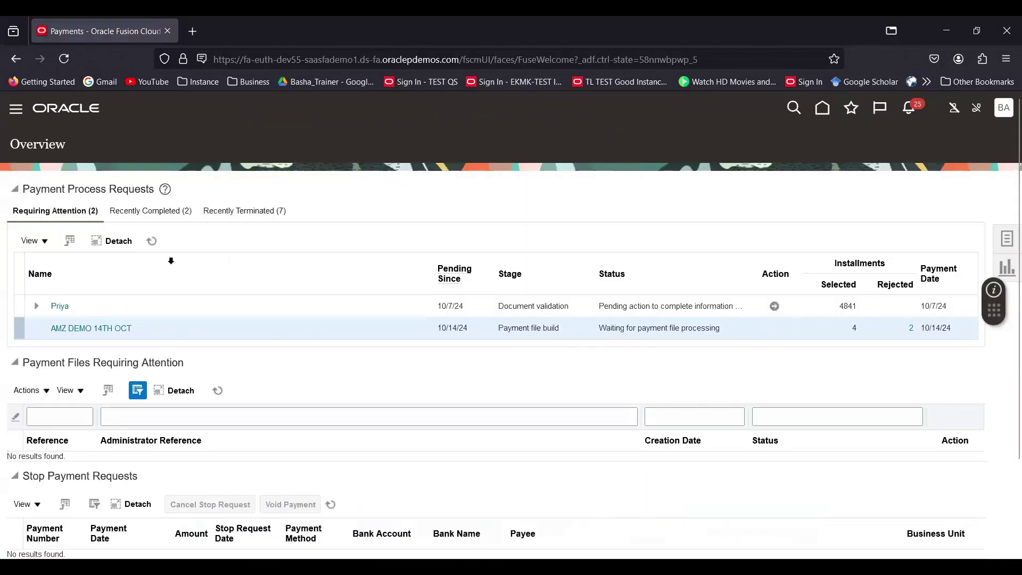
left_click(152, 240)
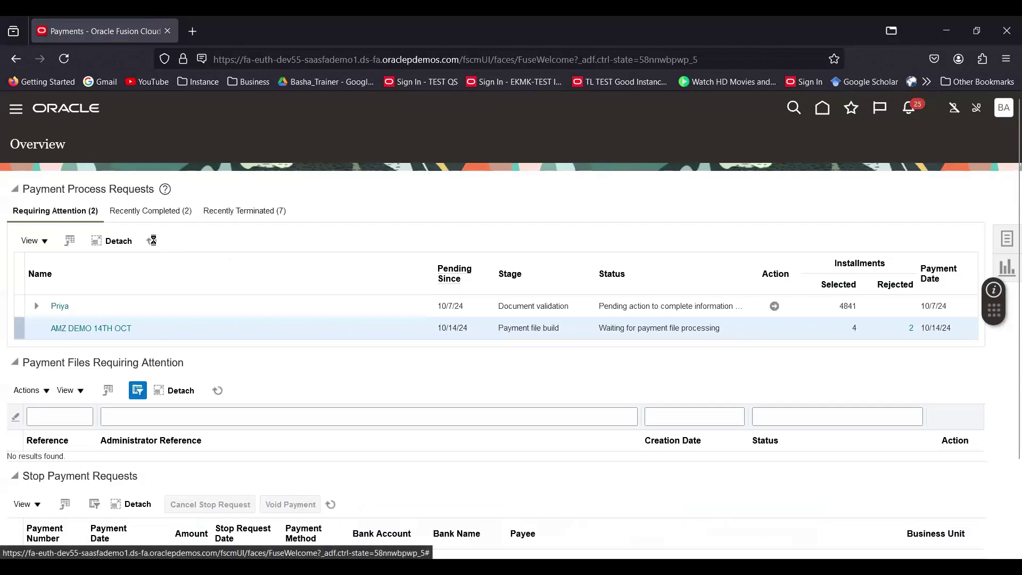
left_click(154, 242)
left_click(153, 240)
Check the status of the Create Electronic Payment Files process in Scheduled Processes.
left_click(823, 108)
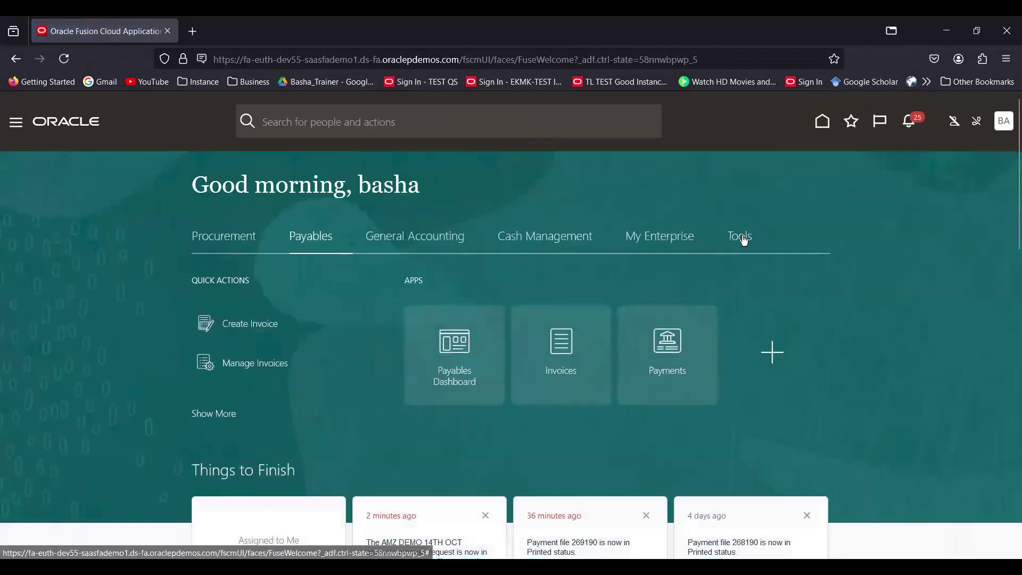
left_click(743, 237)
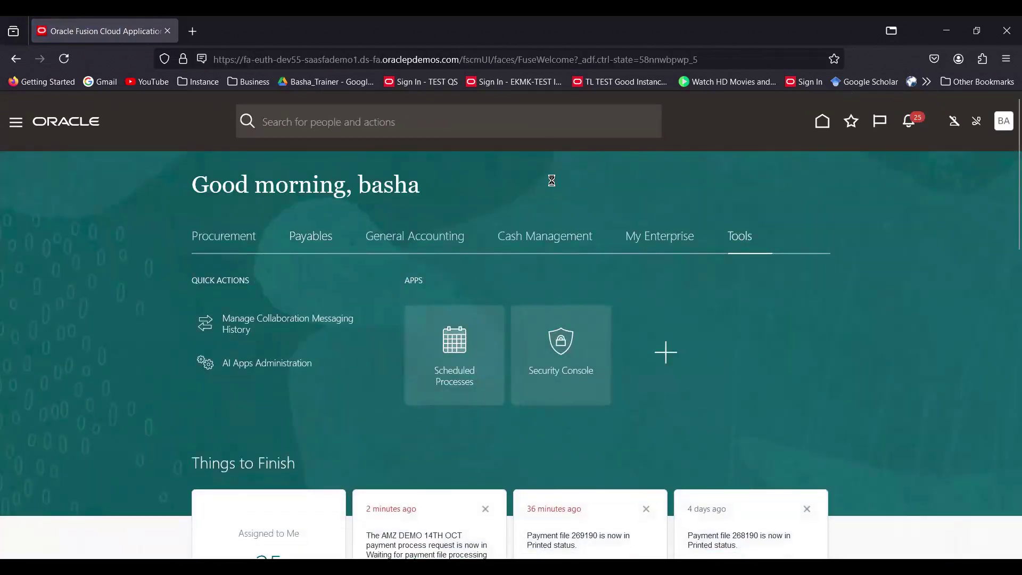
left_click(459, 348)
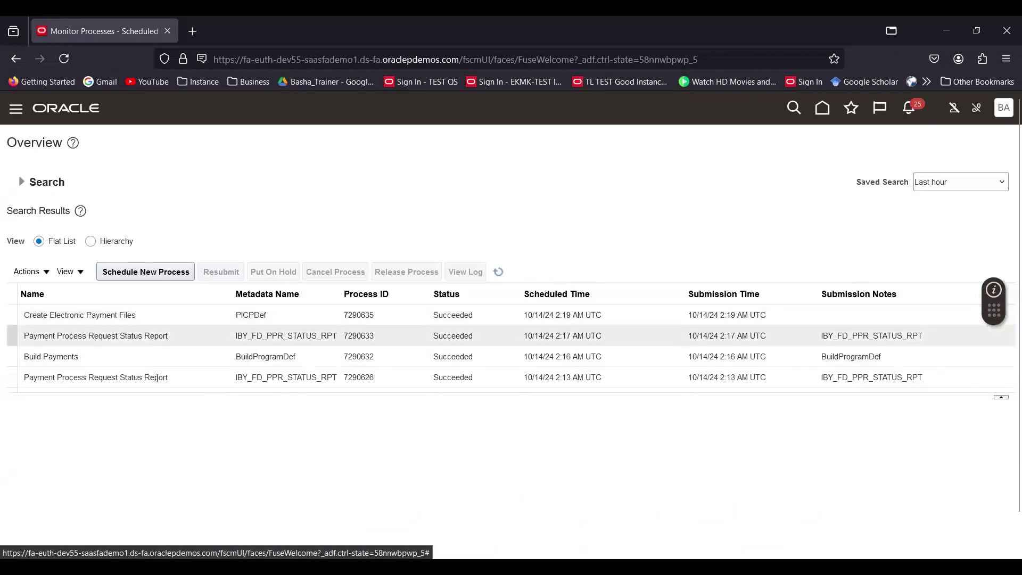
Return to the Payments overview and refresh the list again to check the stage and status of AMZ DEMO 14TH OCT.
left_click(823, 108)
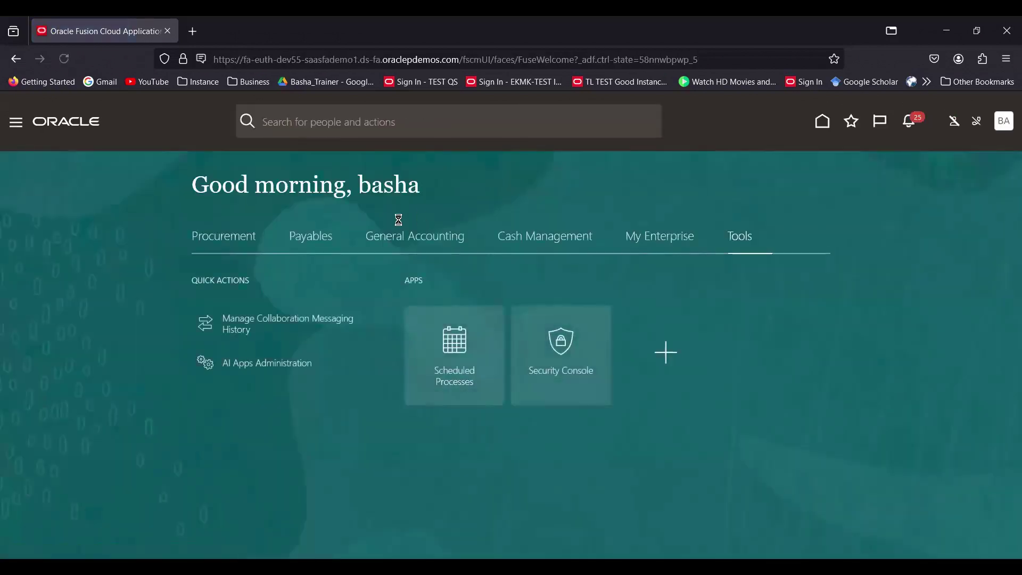
left_click(317, 237)
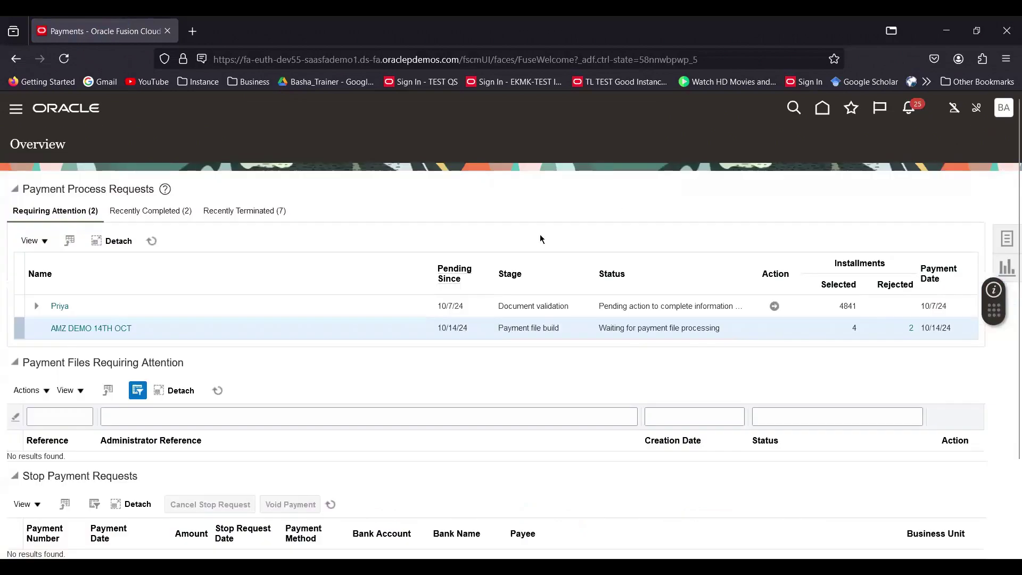
left_click(153, 242)
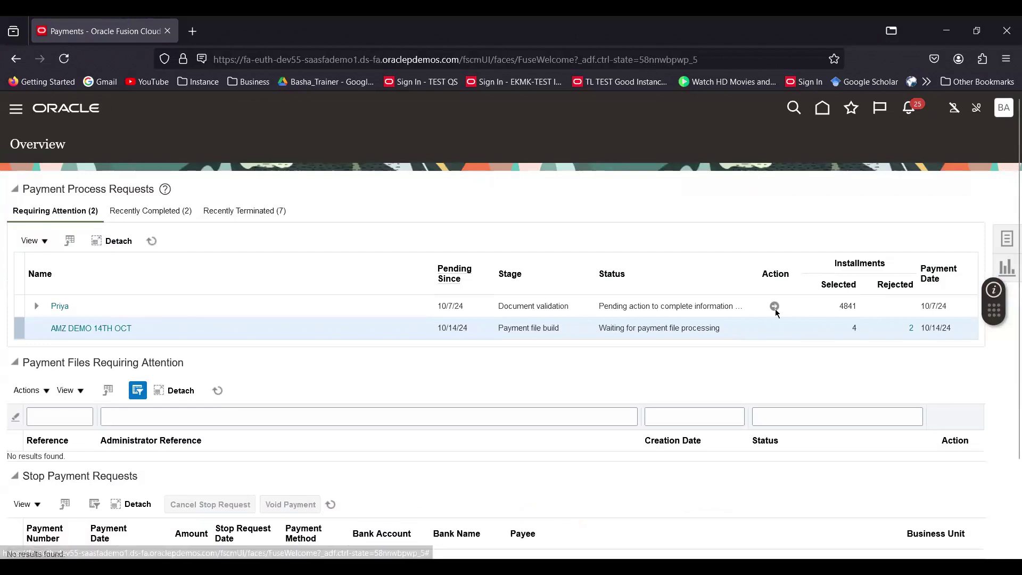
left_click(154, 241)
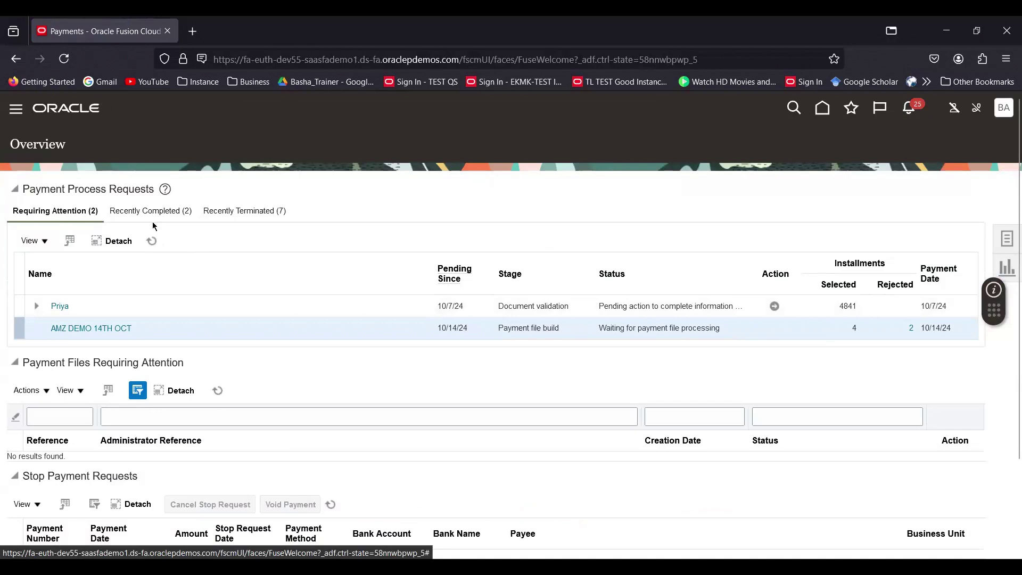
left_click(151, 241)
left_click(152, 243)
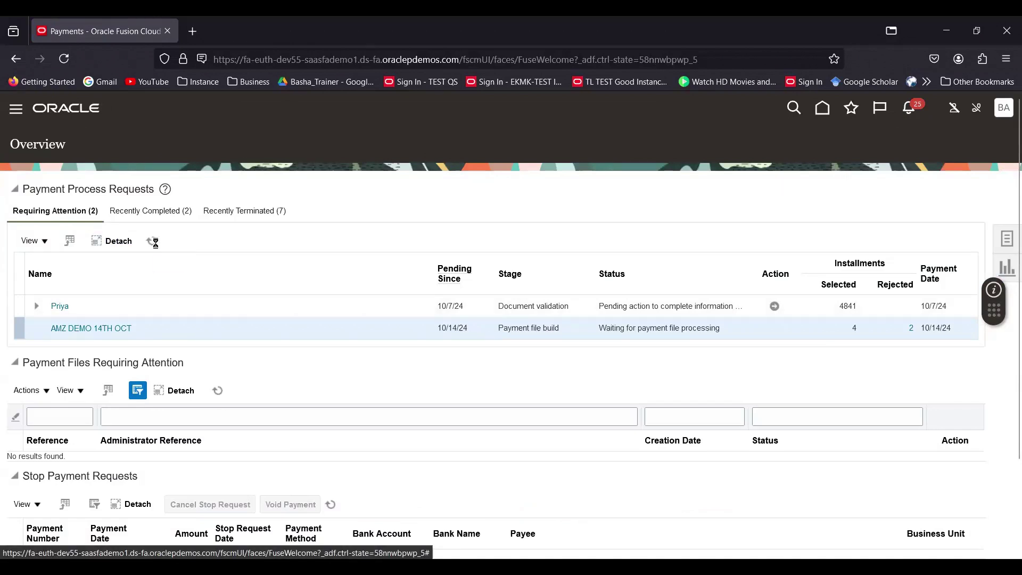
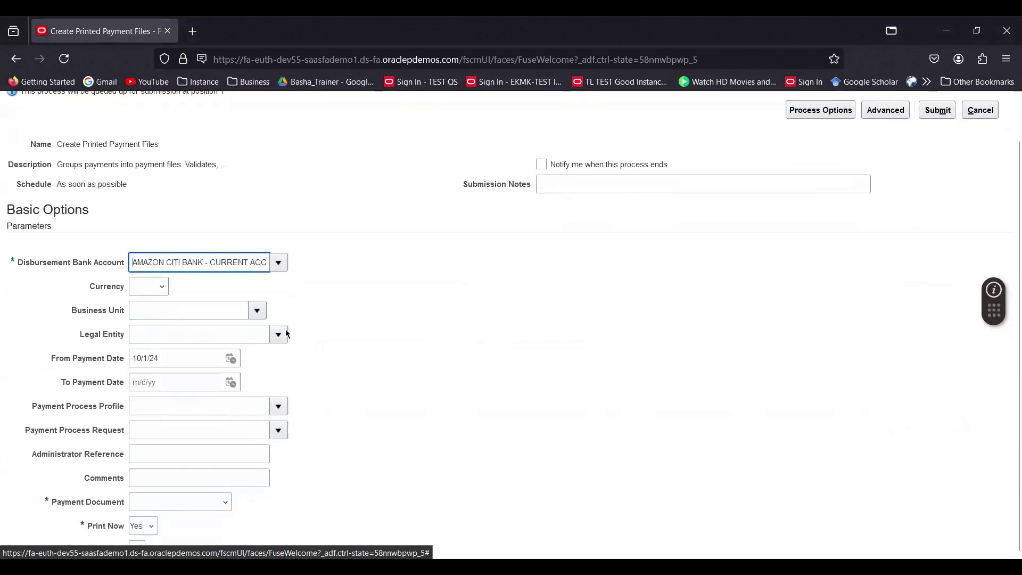
Set the legal entity of the Create Printed Payment Files process to AMAZON INDIA LEGAL ENTITY, found by searching for AMAZON.
left_click(278, 333)
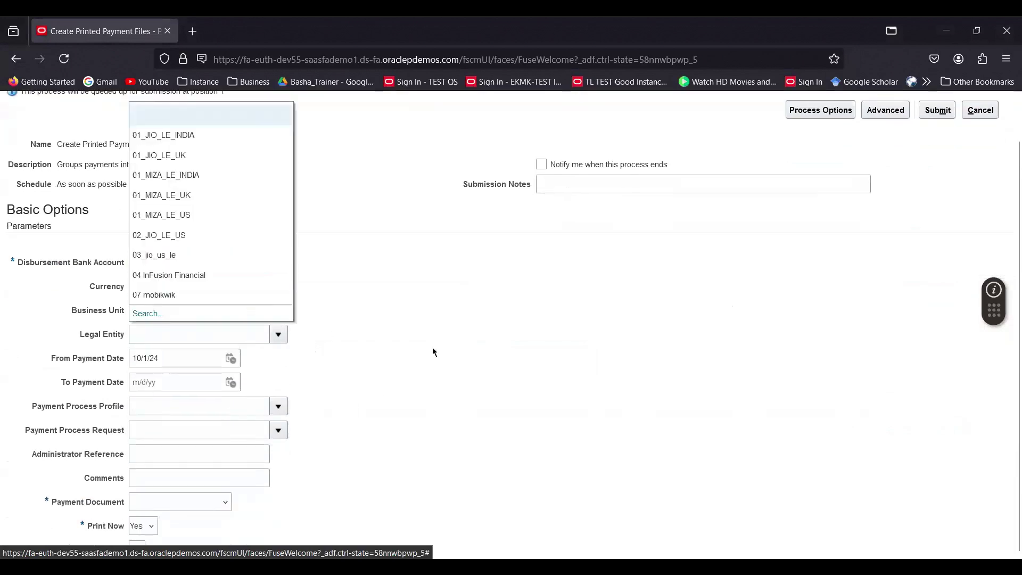
left_click(148, 314)
left_click(511, 302)
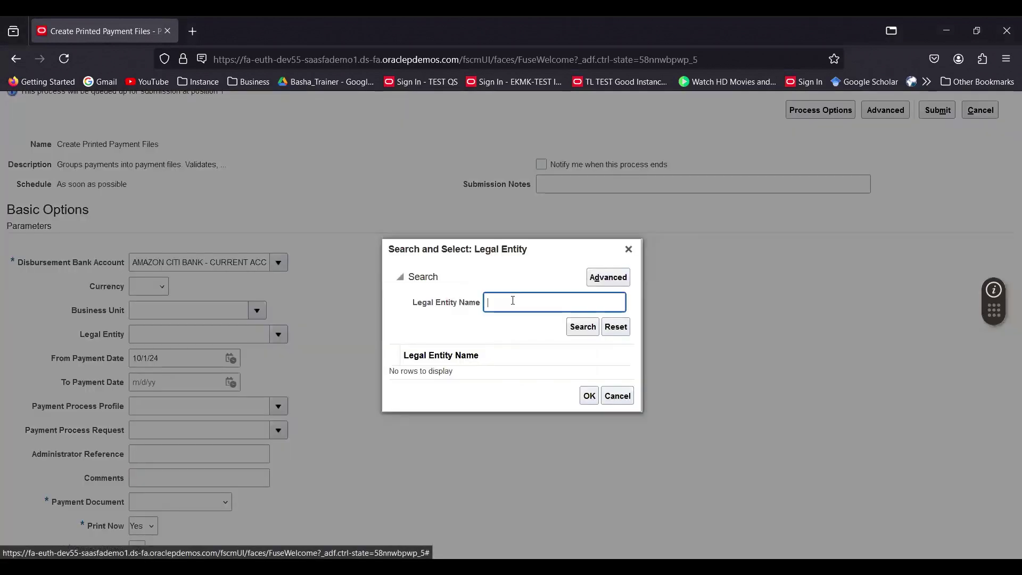
type("AMA")
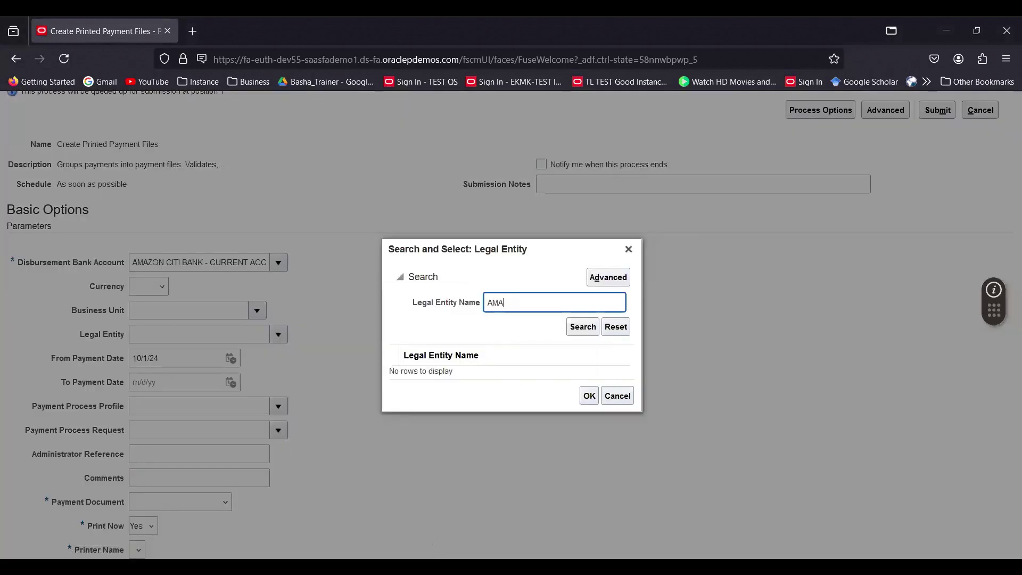
type("ZON")
key("Return")
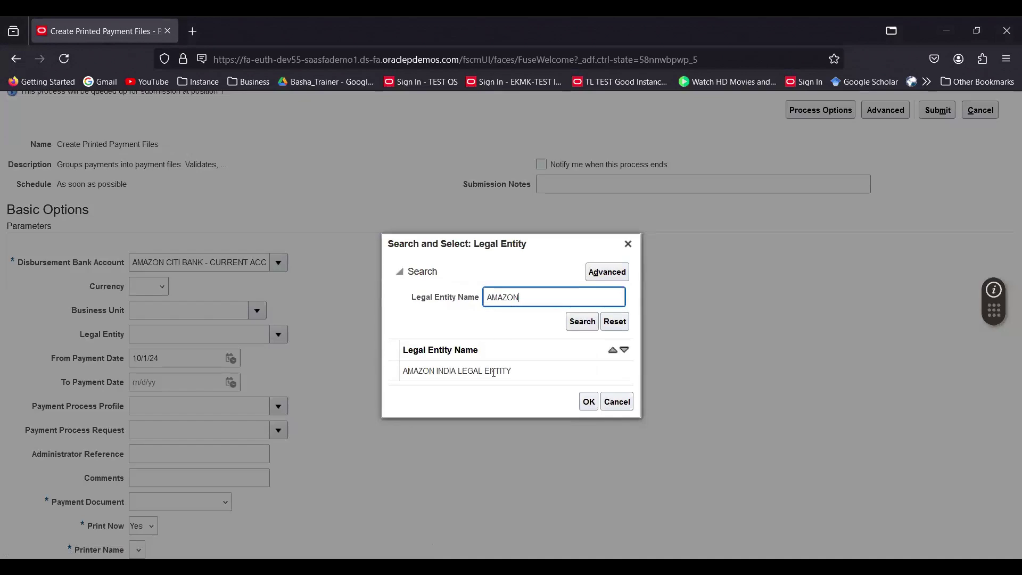
left_click(533, 373)
left_click(592, 405)
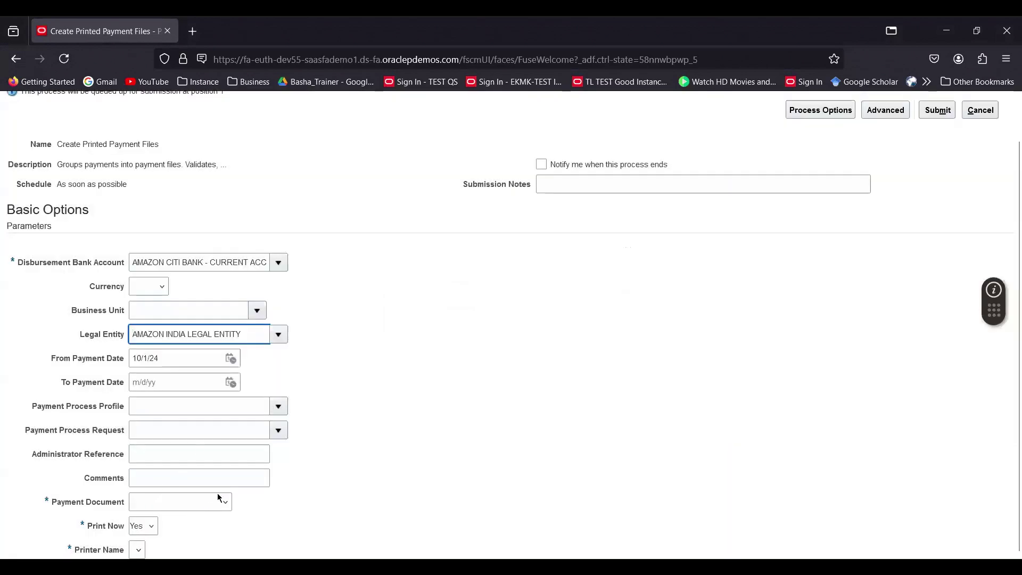
Submit the Create Printed Payment Files process with AMZ CITI PAY DOC as the payment document and Print Now set to No.
left_click(227, 502)
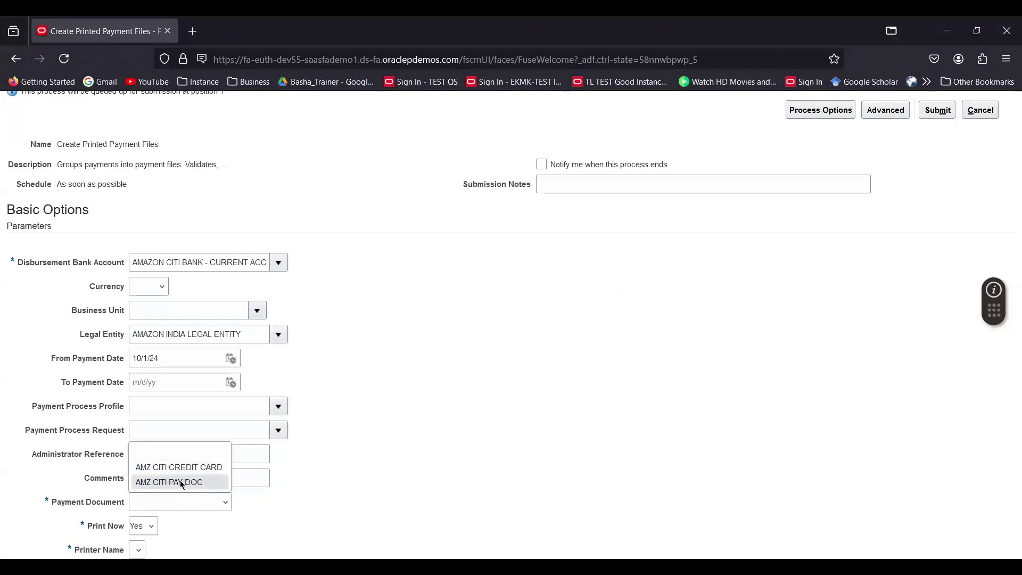
left_click(181, 483)
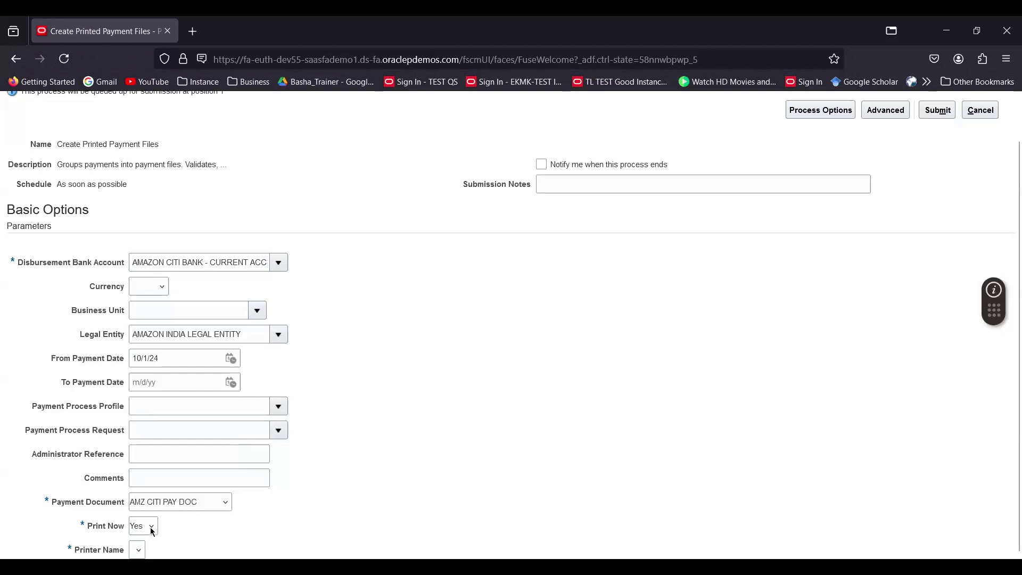
left_click(938, 110)
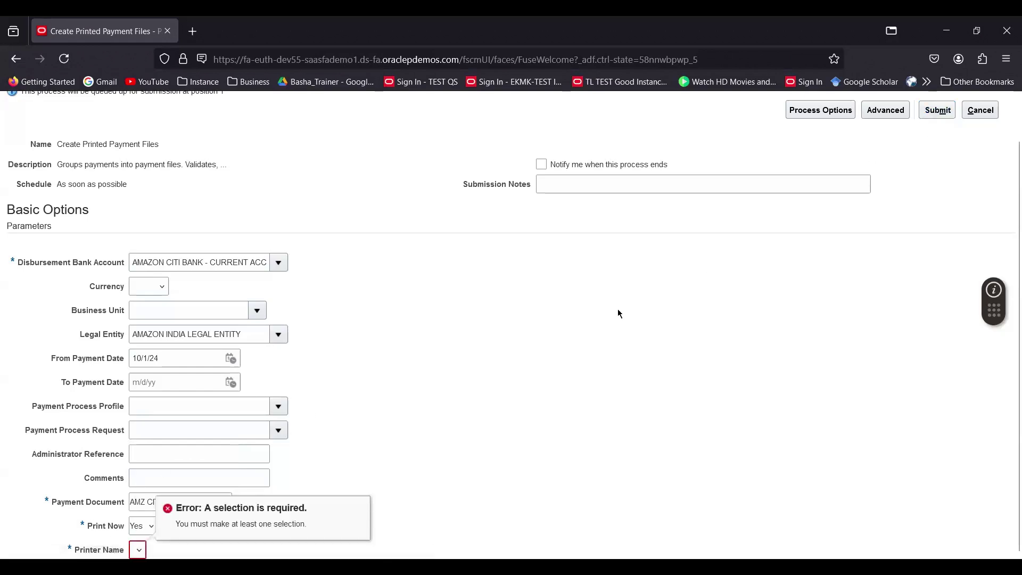
left_click(151, 526)
left_click(141, 491)
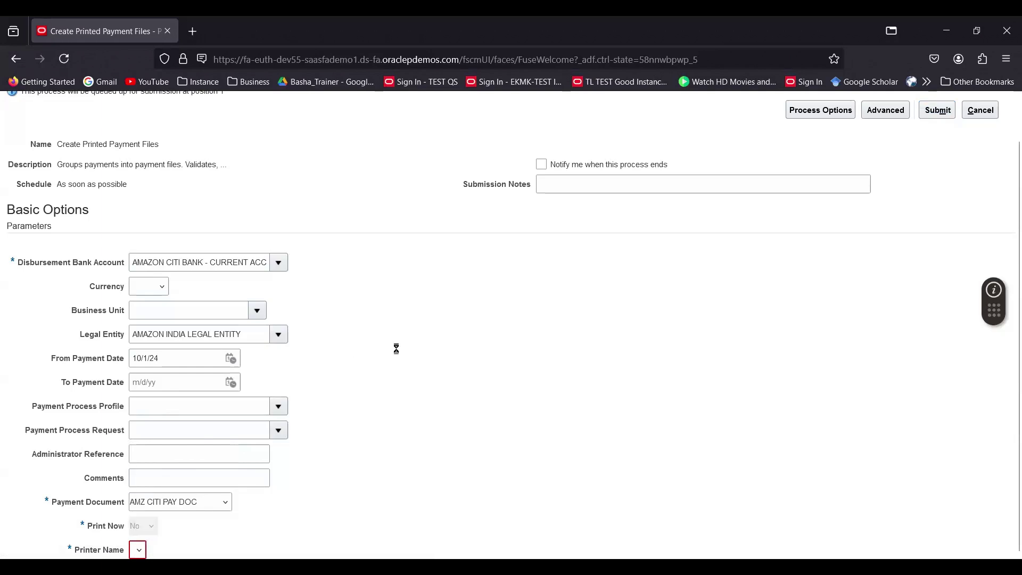
left_click(939, 111)
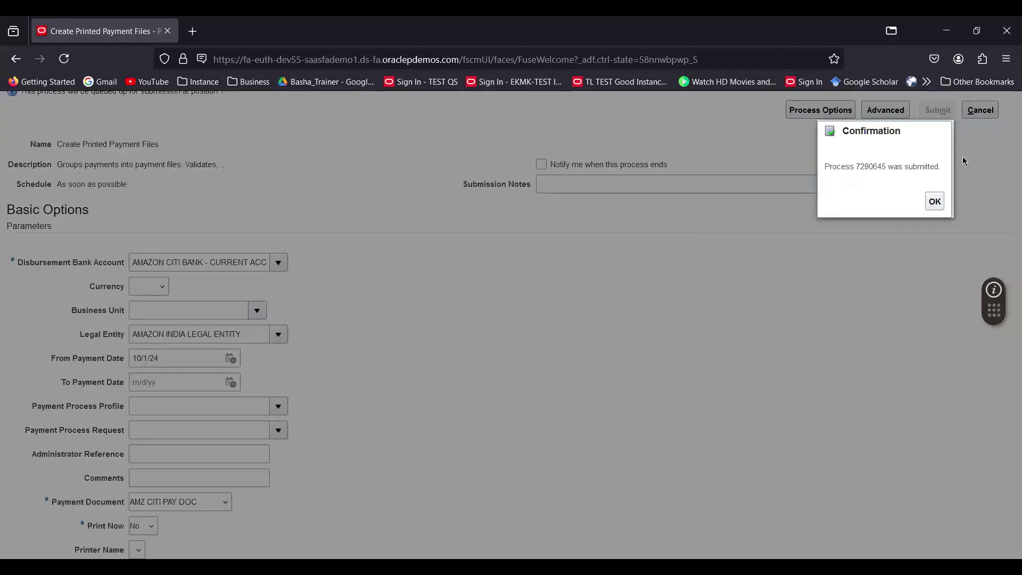
left_click(935, 202)
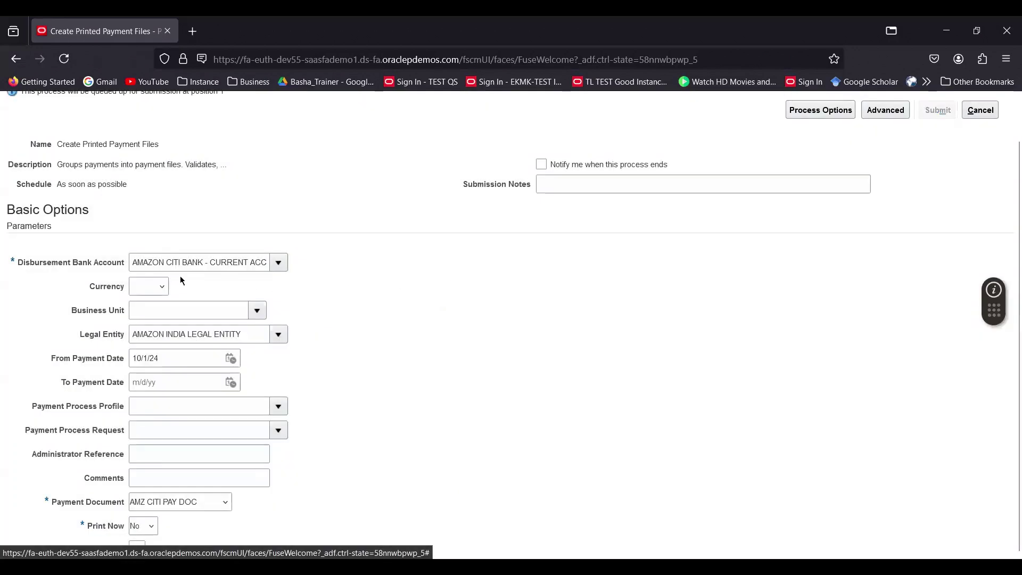
Open Scheduled Processes and refresh the list to check the Create Printed Payment Files and Format Payment Files processes.
scroll(643, 259, "up", 2)
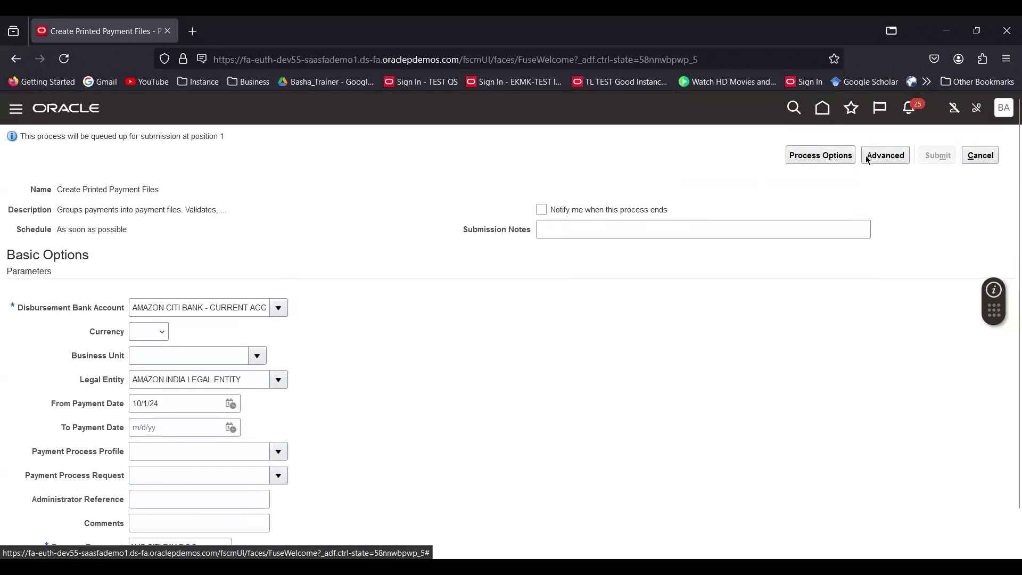
left_click(824, 113)
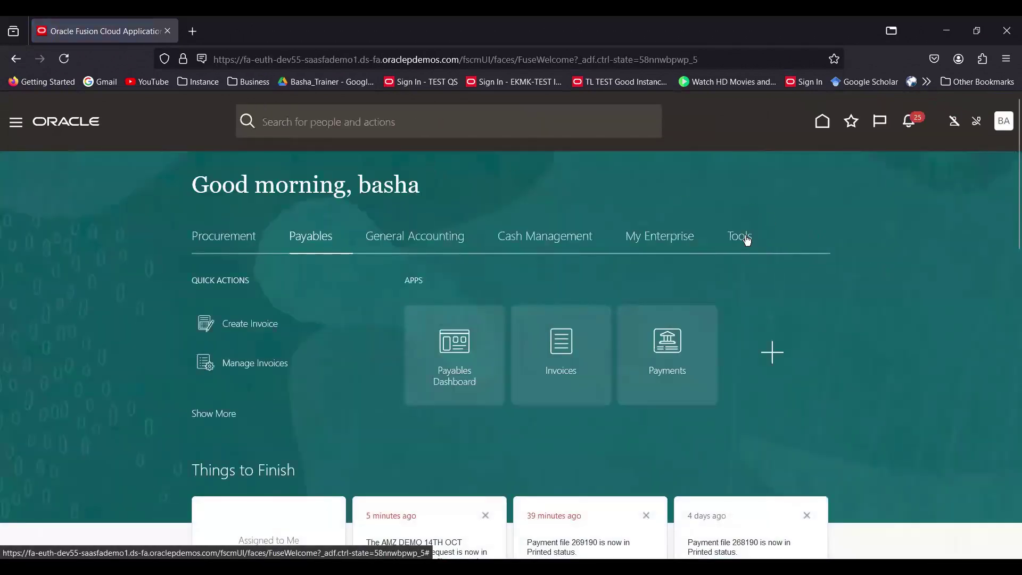
left_click(747, 239)
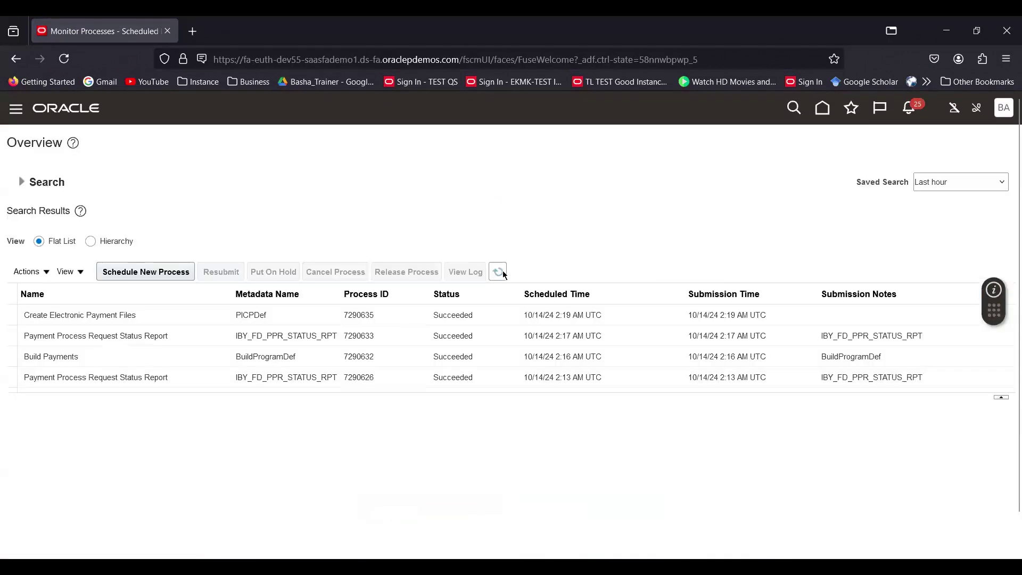
left_click(500, 272)
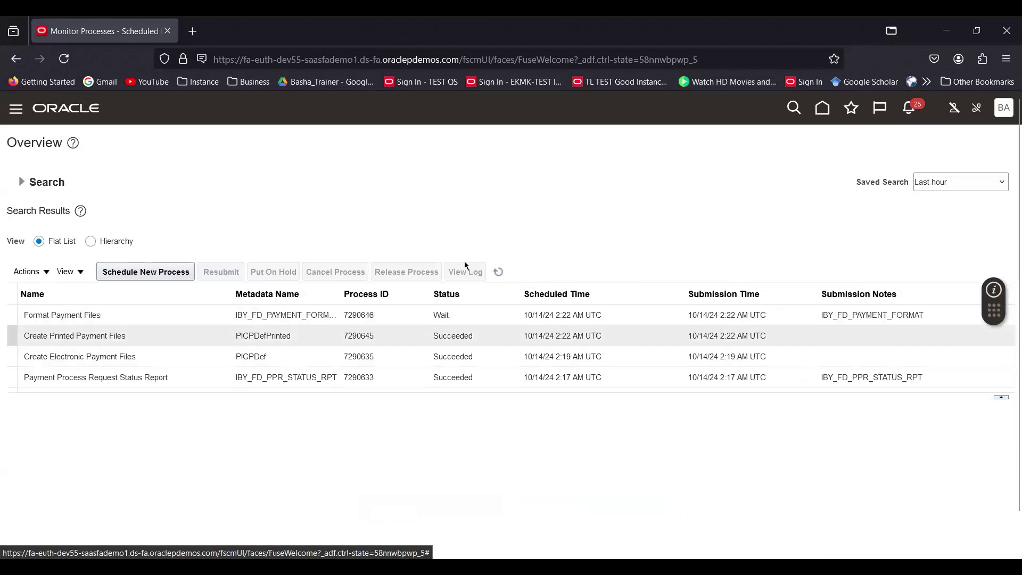
left_click(499, 272)
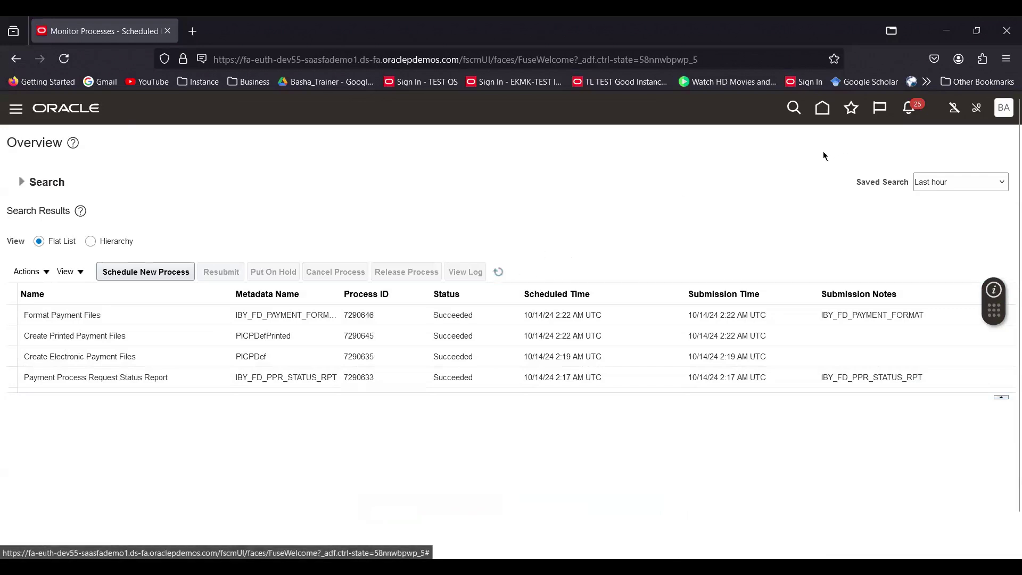
Return to the Payments overview and examine the payment file listed under AMZ DEMO 14TH OCT.
left_click(823, 110)
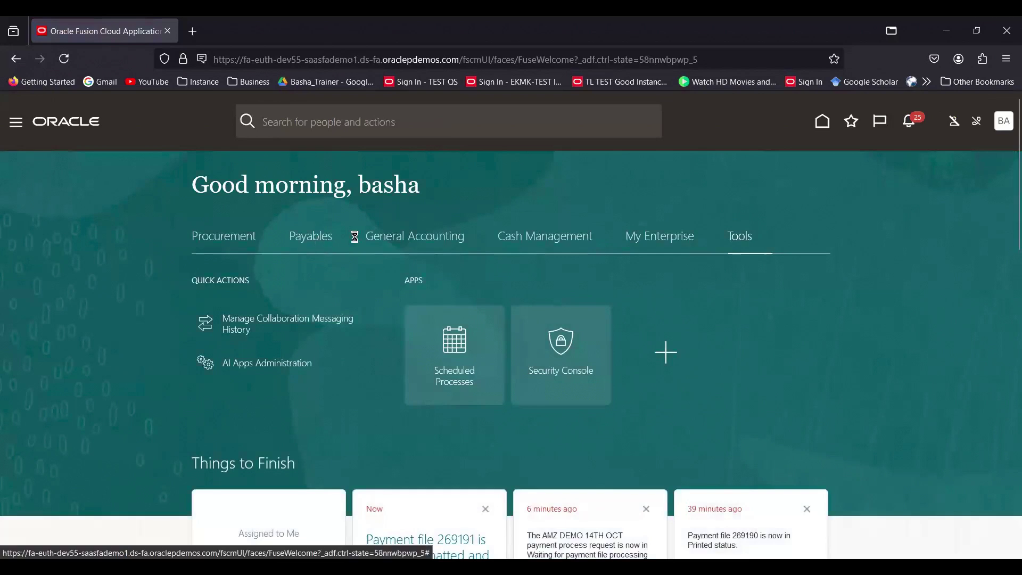
left_click(314, 237)
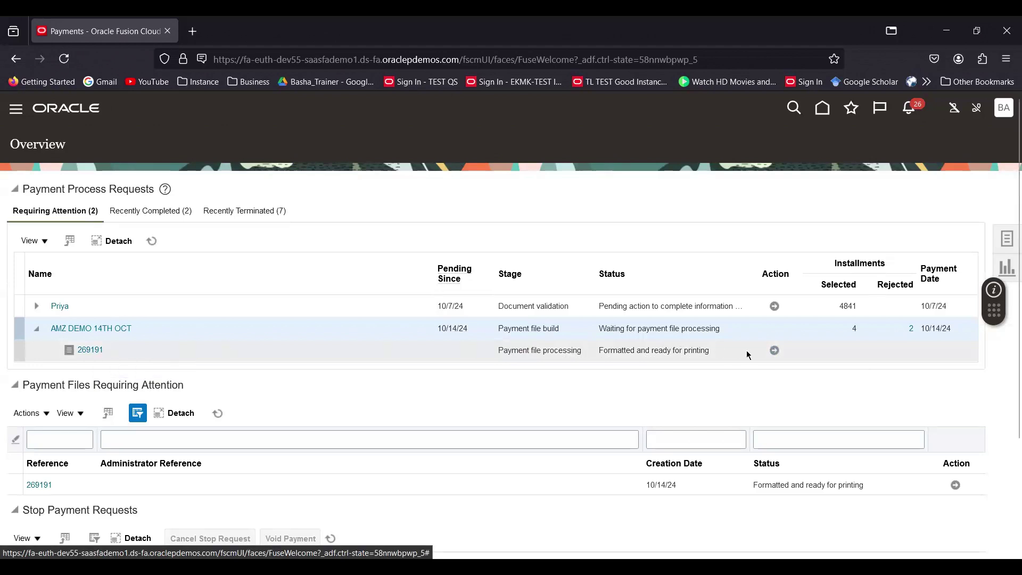
Open the Print Payment Documents page for the AMZ DEMO 14TH OCT payment file, examine its paper stock type and actions, and cancel.
left_click(775, 352)
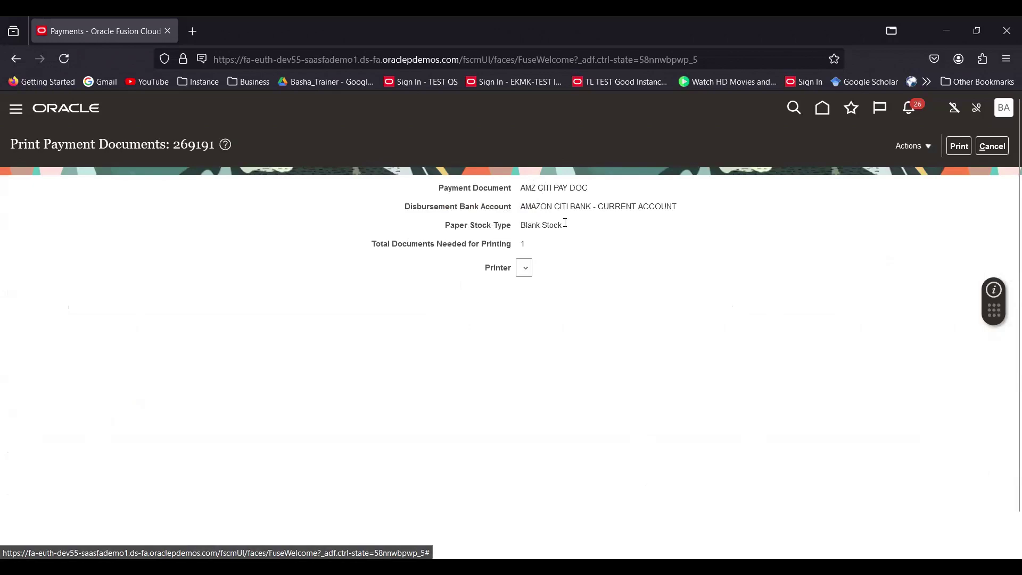
left_click_drag(565, 226, 526, 225)
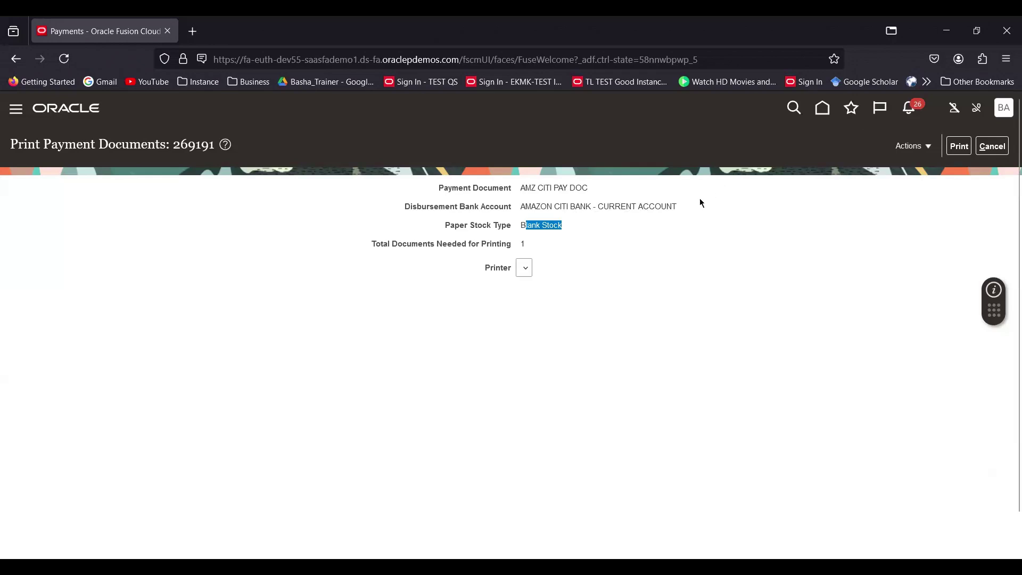
left_click(648, 226)
left_click_drag(521, 226, 582, 230)
left_click(925, 148)
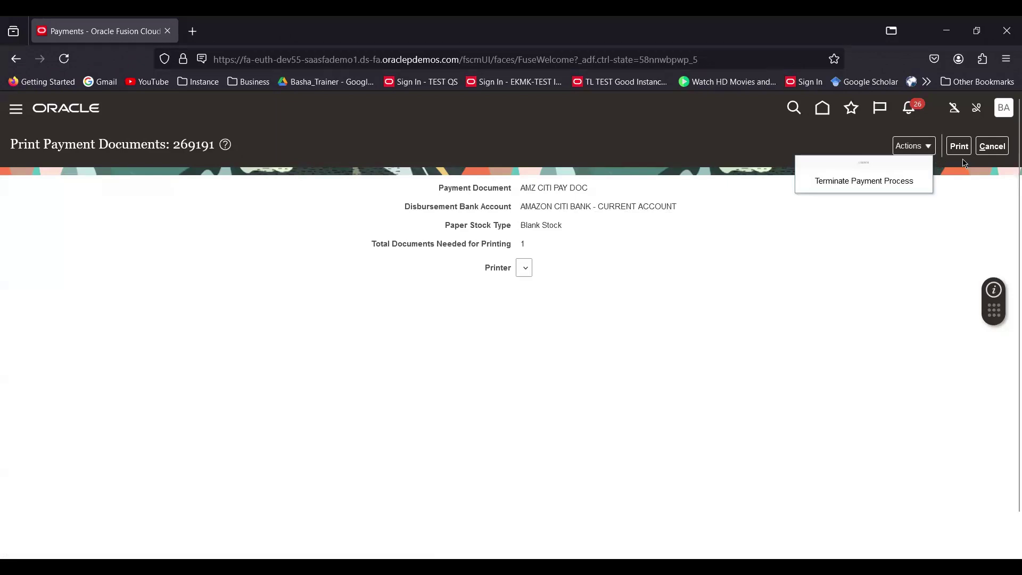
left_click(993, 147)
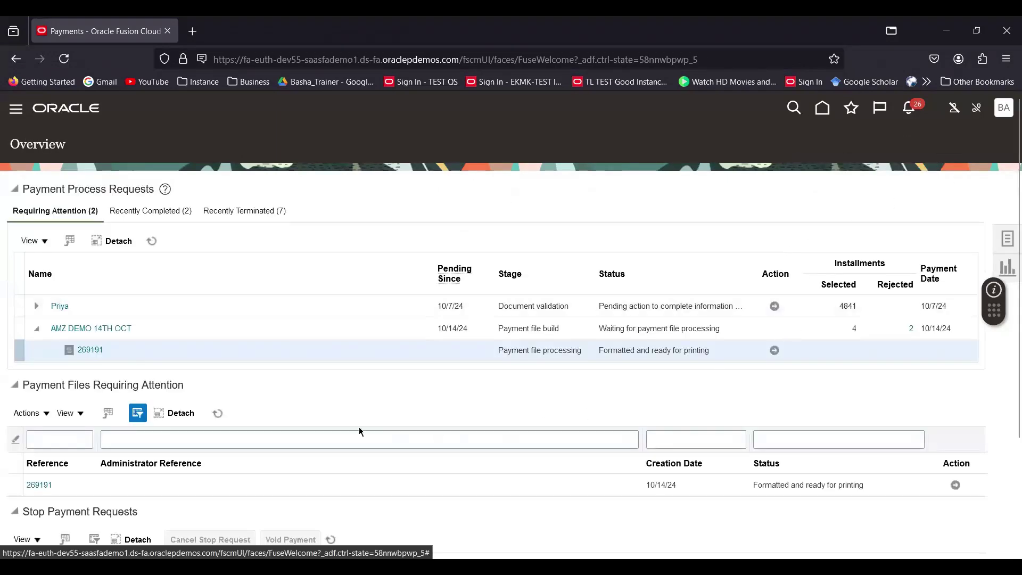
Open the payment file under AMZ DEMO 14TH OCT and examine its creation details, printing details and payments.
left_click(90, 350)
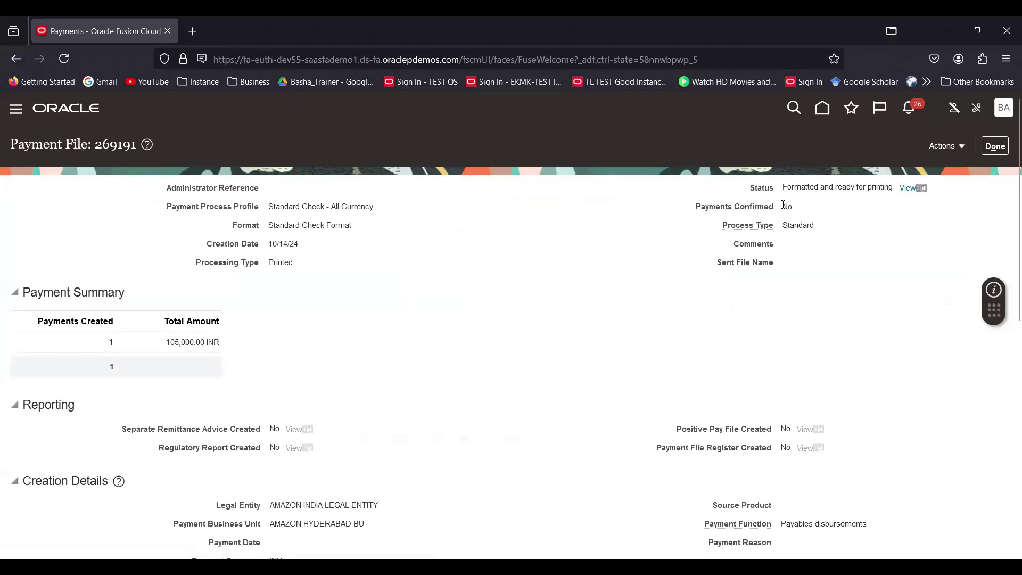
scroll(478, 279, "down", 8)
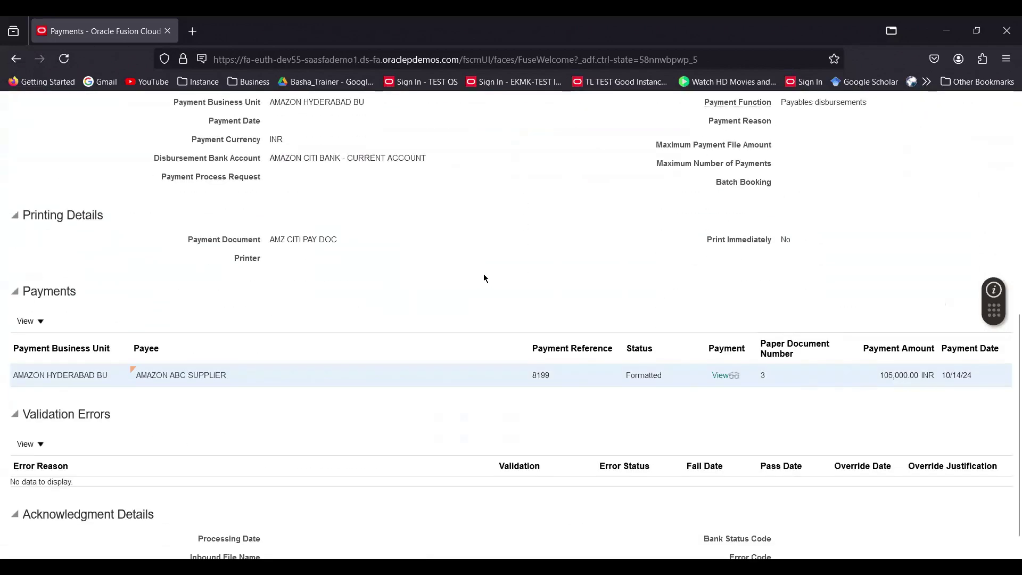
scroll(484, 278, "up", 3)
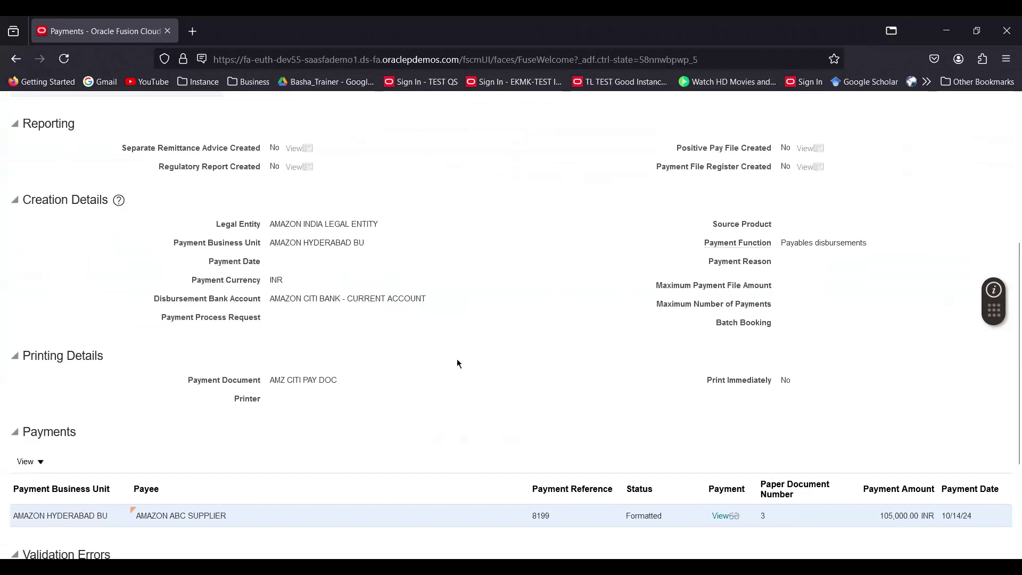
scroll(457, 360, "down", 3)
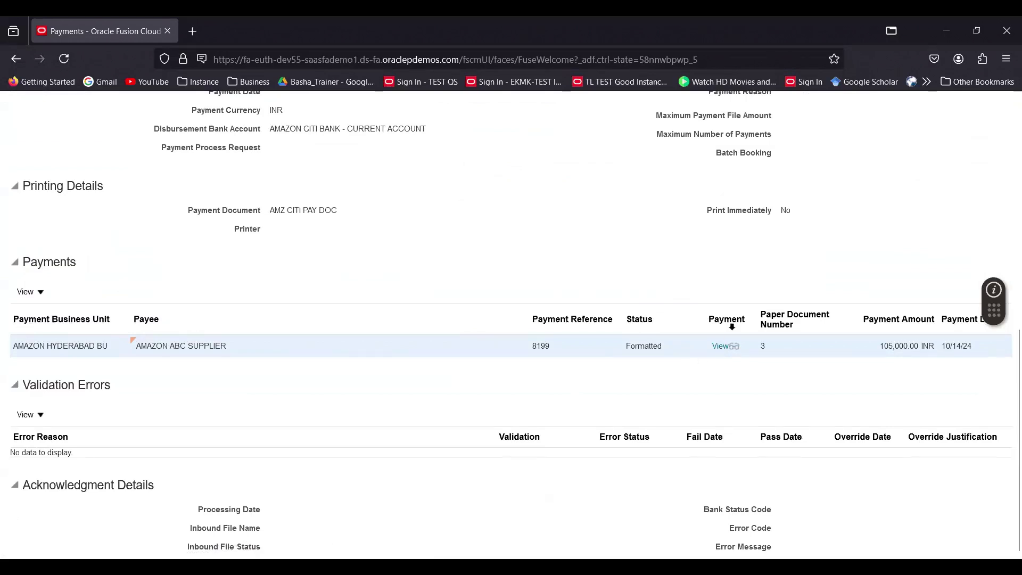
Open the AMAZON ABC SUPPLIER payment, examine its payment details, documents payable and banking details, and return to the payment file.
left_click(720, 346)
scroll(551, 348, "down", 3)
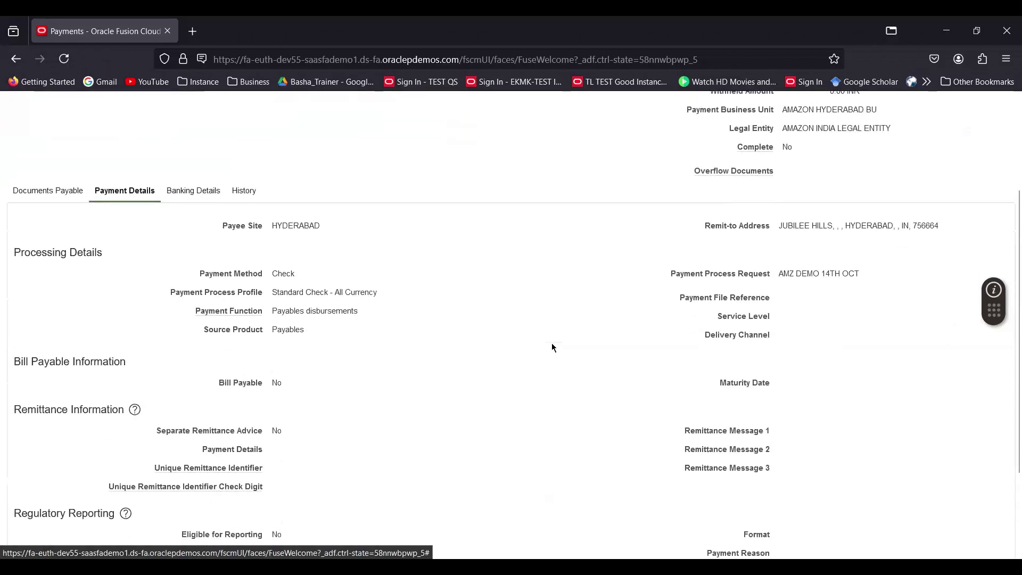
scroll(548, 344, "up", 5)
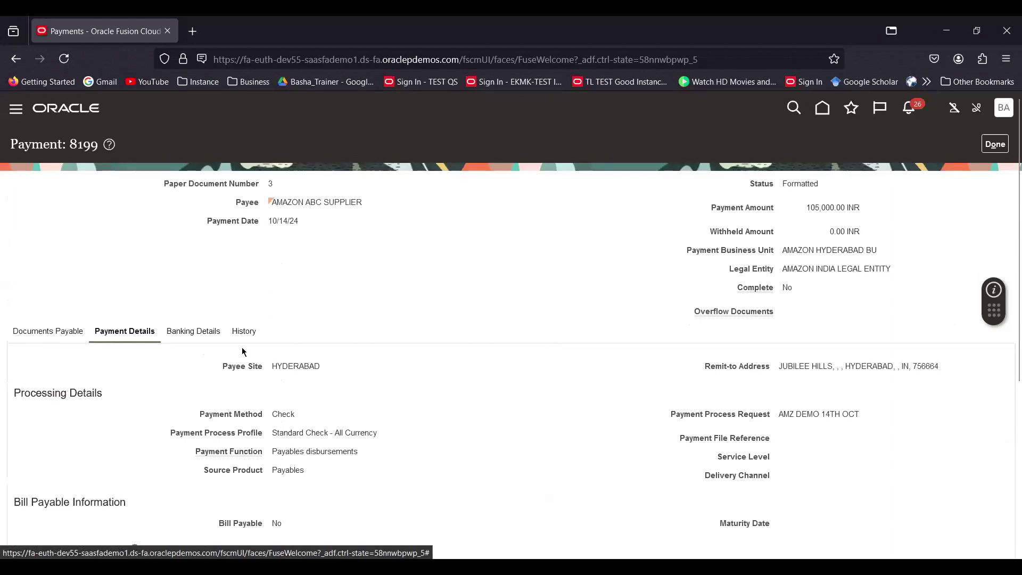
left_click(47, 334)
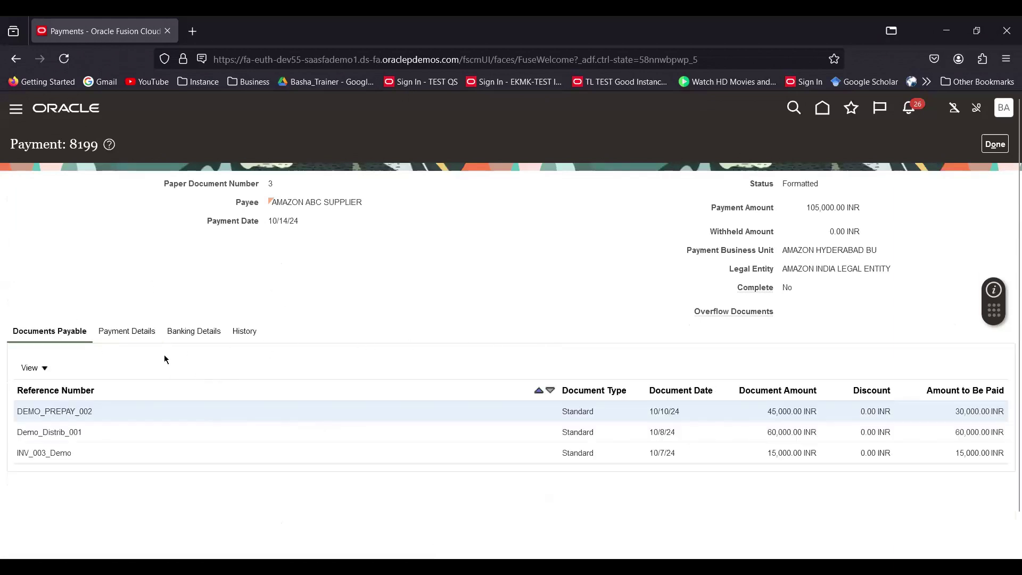
left_click(188, 334)
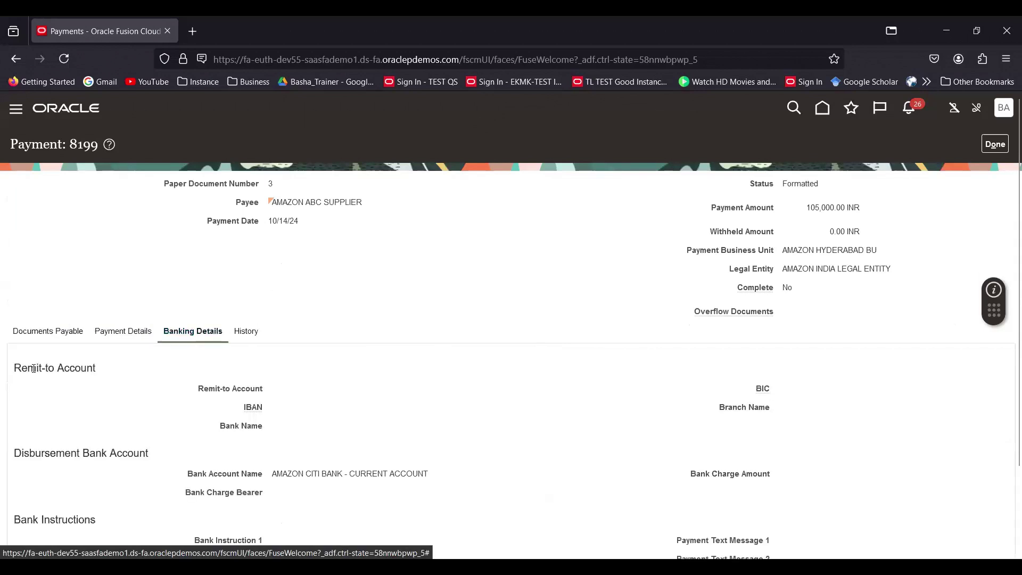
left_click(41, 332)
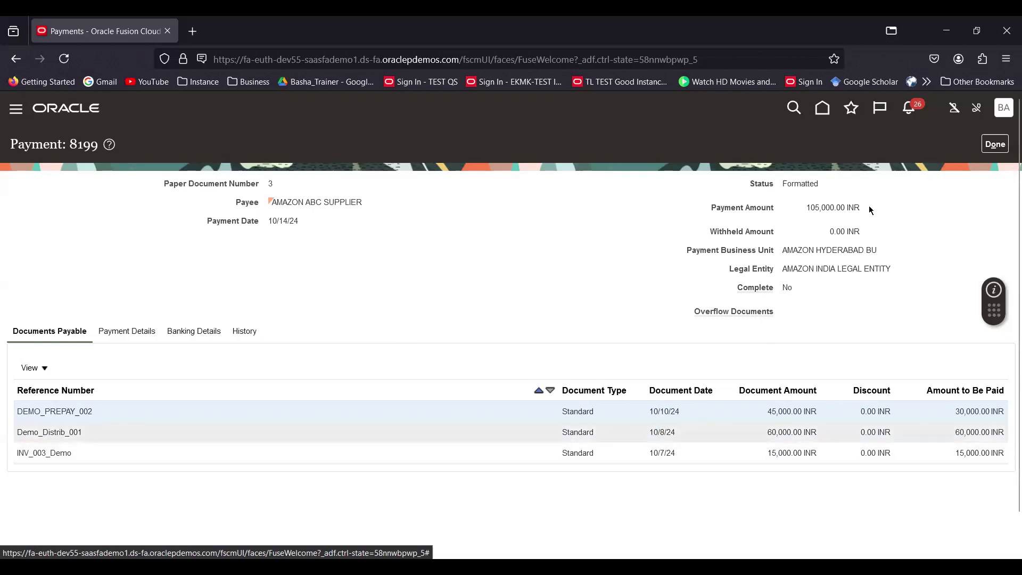
left_click(990, 146)
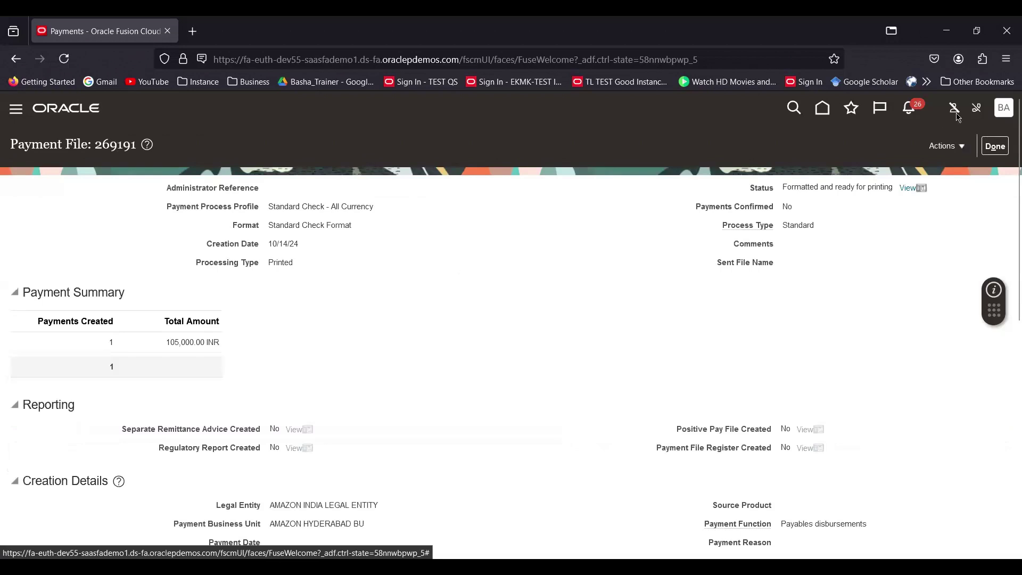
Try the payment file's Print Payment Documents action and return to the Payments overview.
left_click(965, 147)
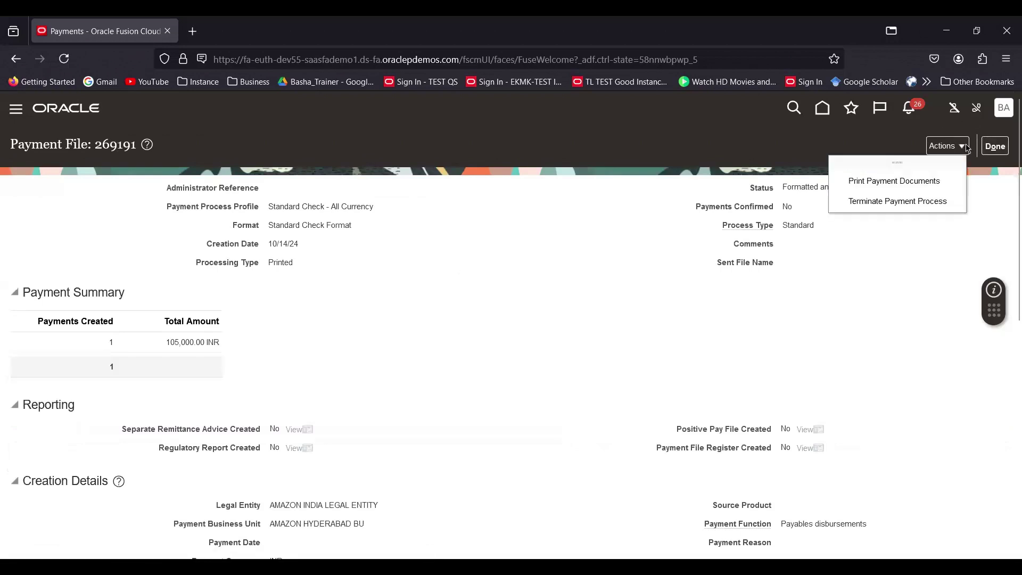
left_click(898, 184)
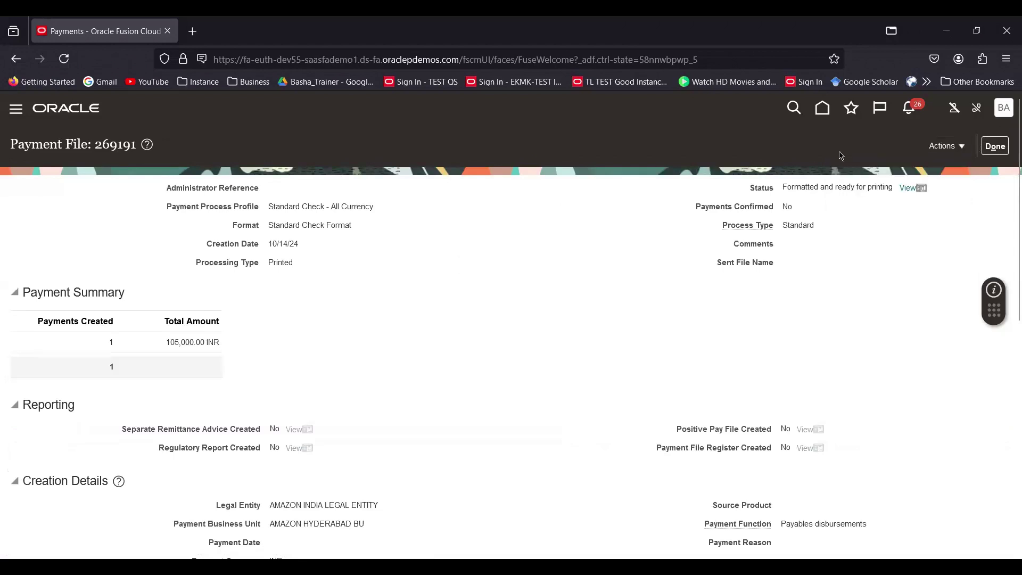
left_click(996, 146)
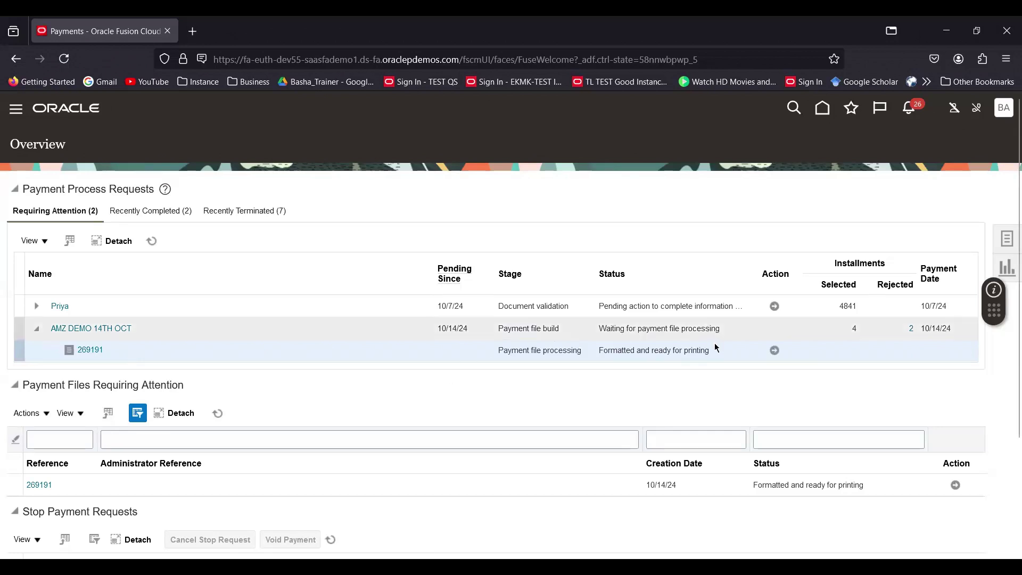
Print the payment documents of the AMZ DEMO 14TH OCT payment file without choosing a printer, and refresh the payment process requests.
left_click(775, 351)
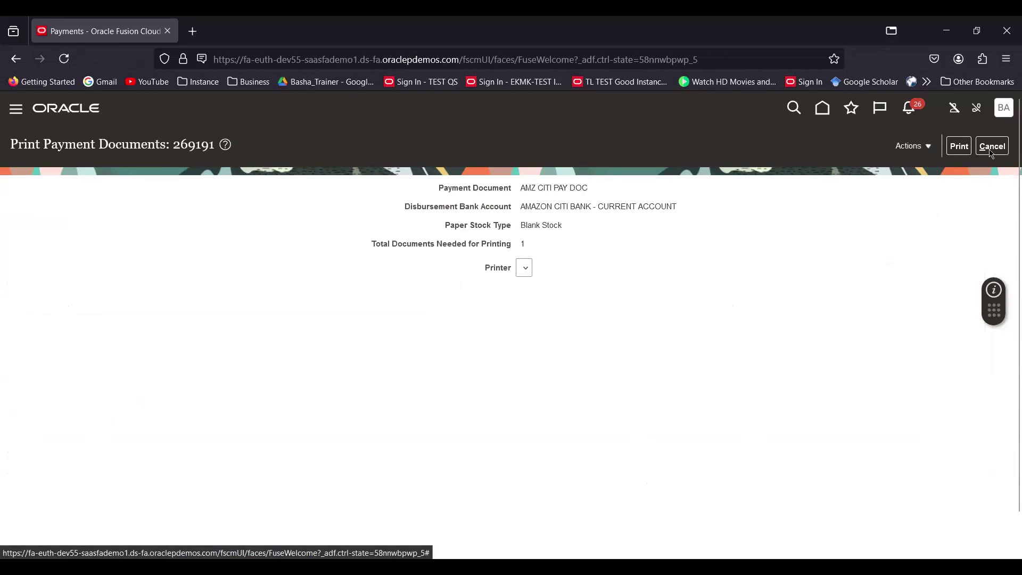
left_click(961, 146)
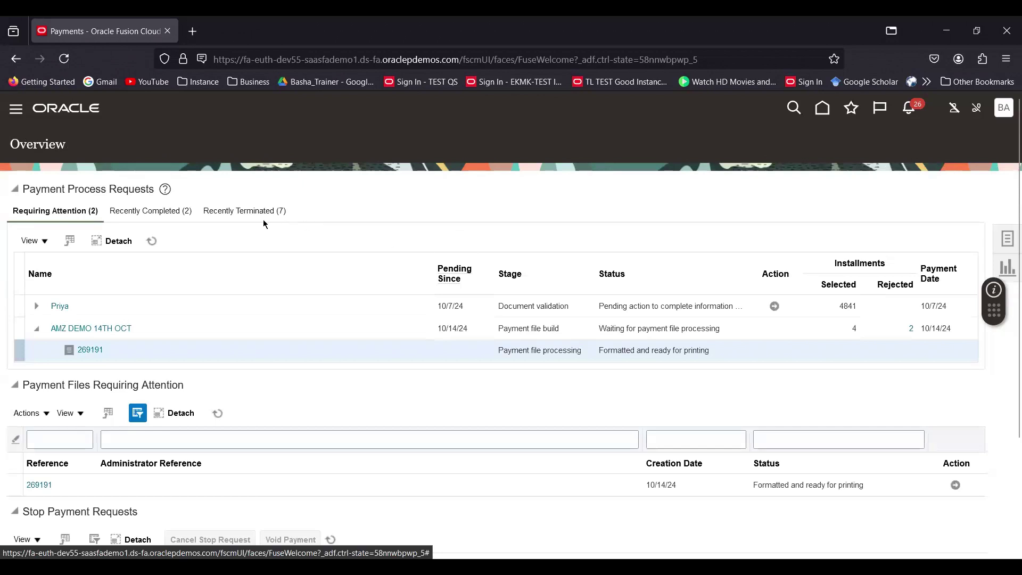
left_click(153, 241)
left_click(151, 241)
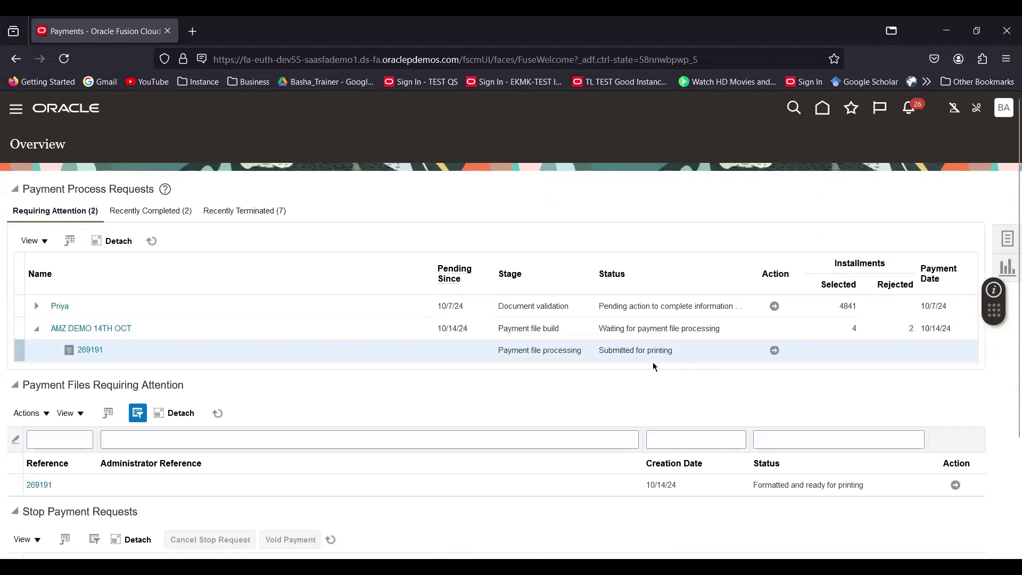
Open the payment file submitted for printing and examine its details, payments and available actions.
left_click(774, 350)
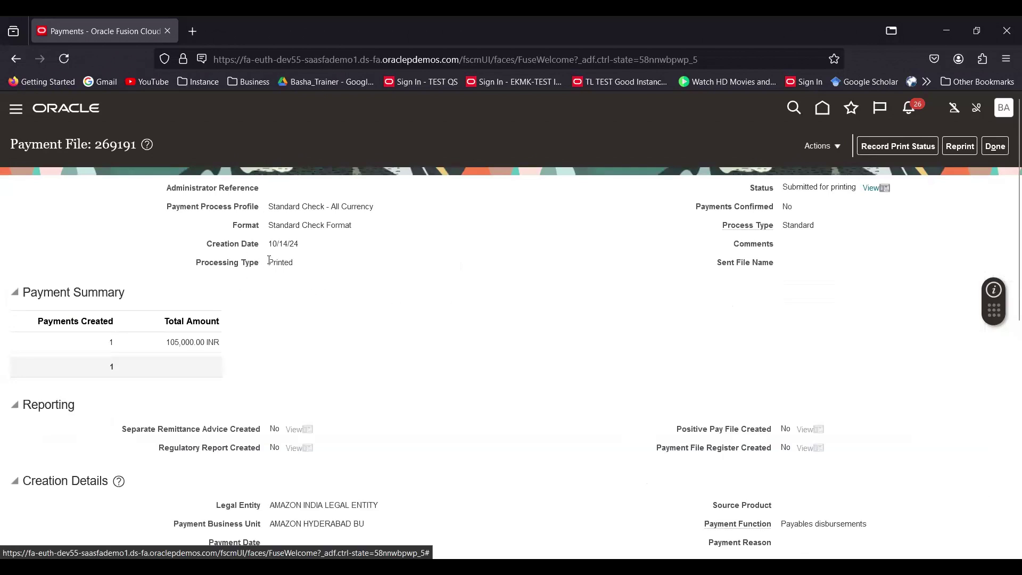
scroll(504, 261, "down", 4)
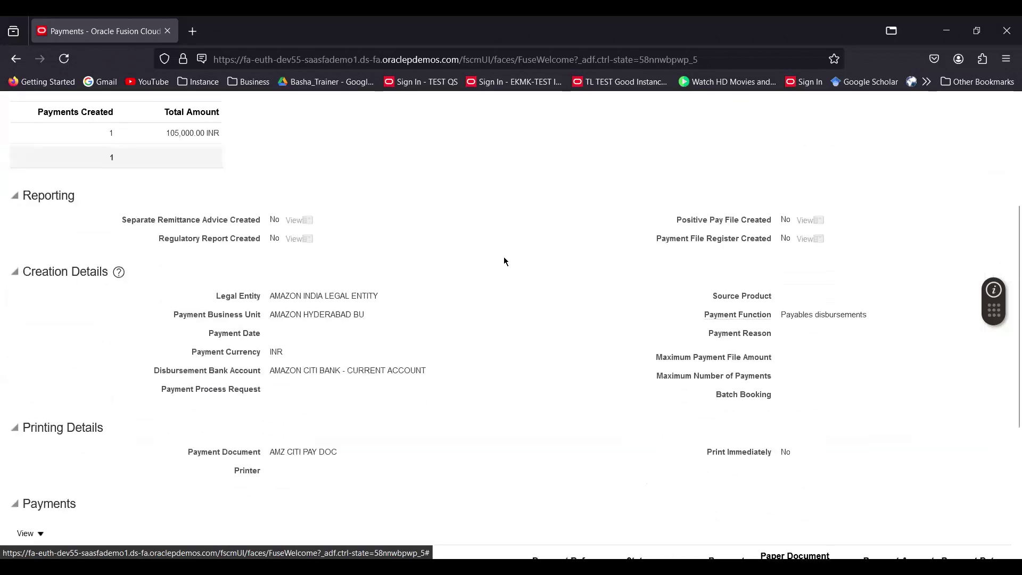
scroll(547, 263, "down", 5)
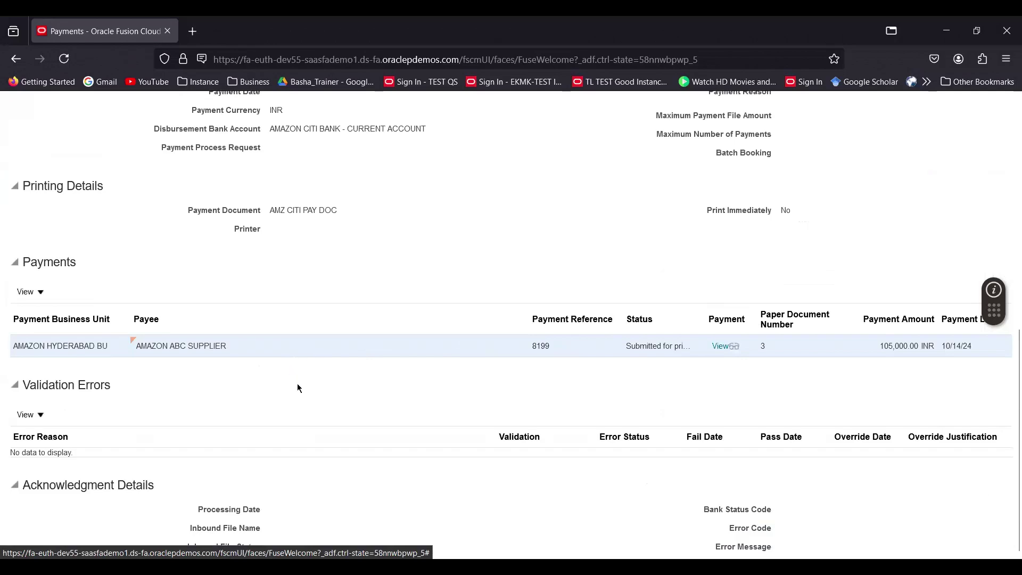
scroll(519, 380, "up", 3)
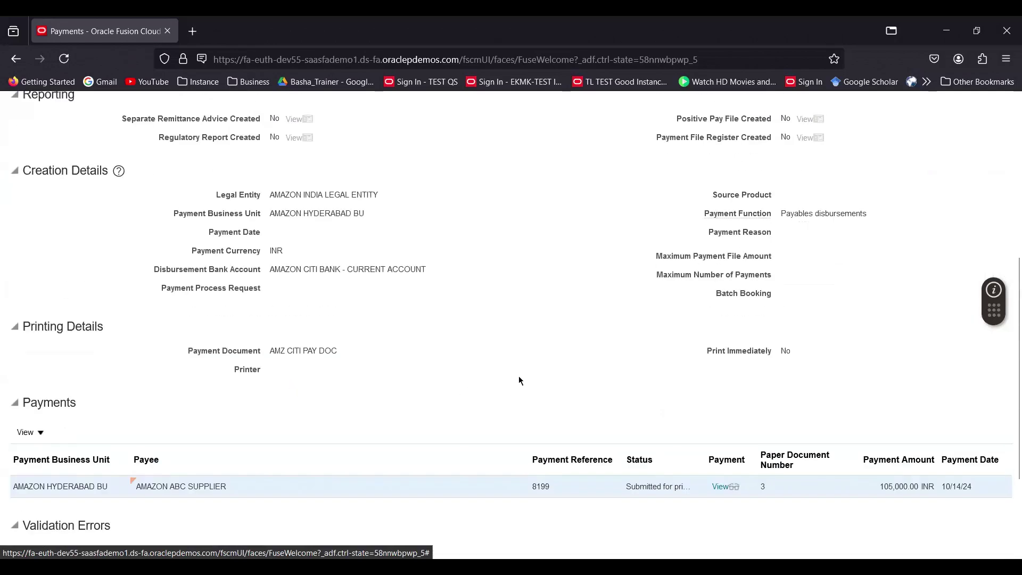
scroll(520, 380, "up", 7)
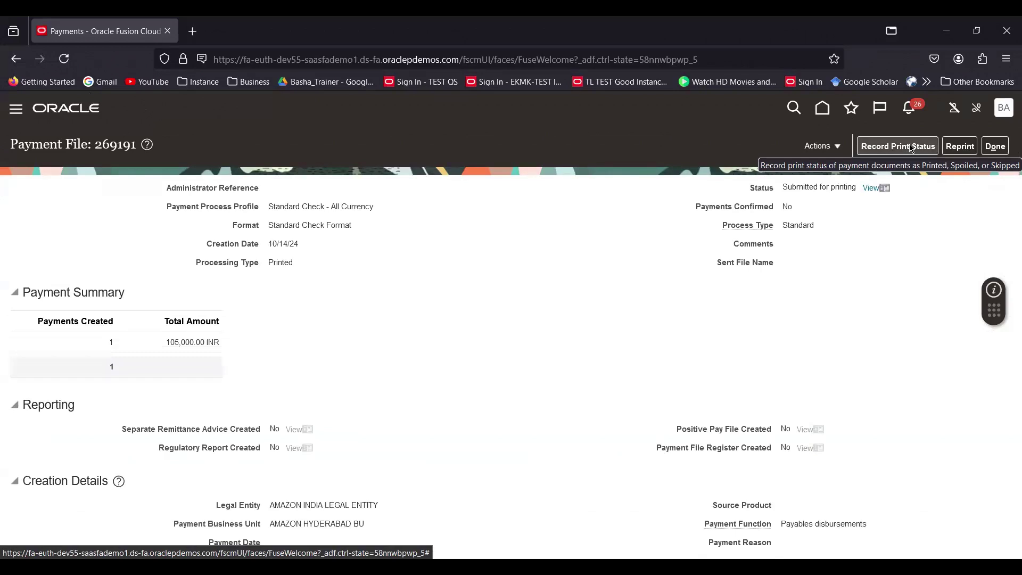
left_click(839, 148)
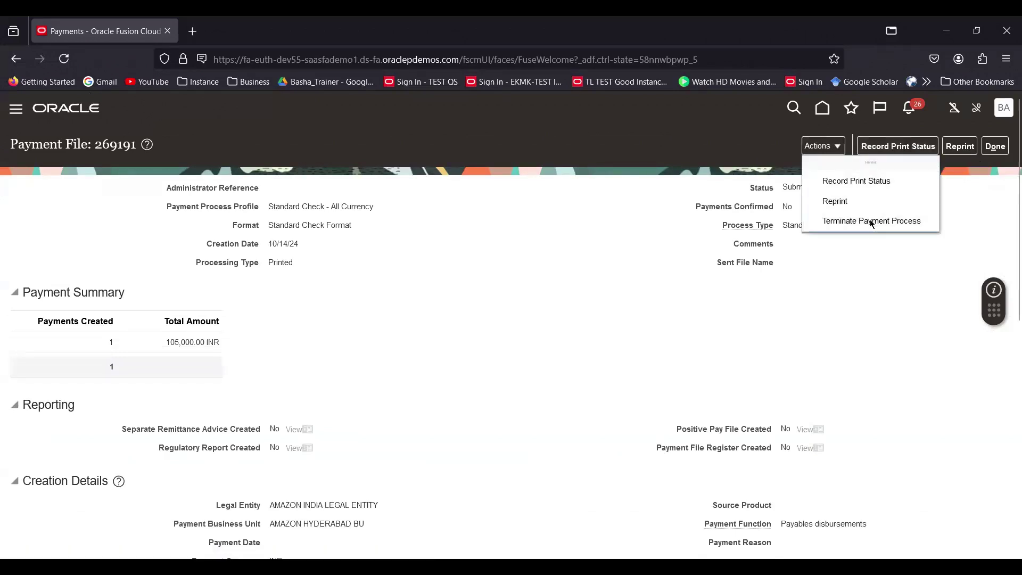
left_click(876, 293)
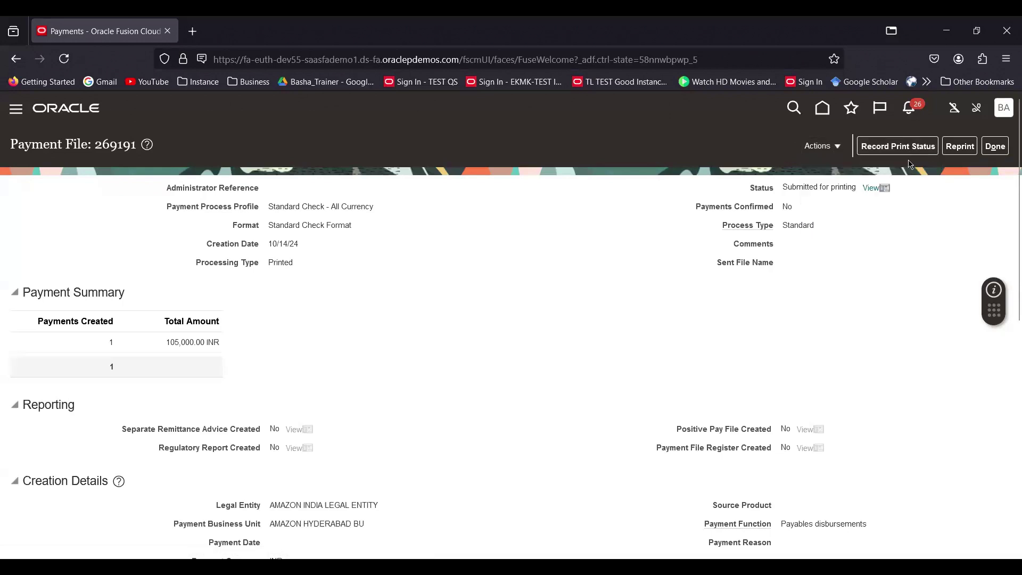
Record the print status of the payment file, submitting the AMAZON ABC SUPPLIER payment document as Printed.
left_click(916, 147)
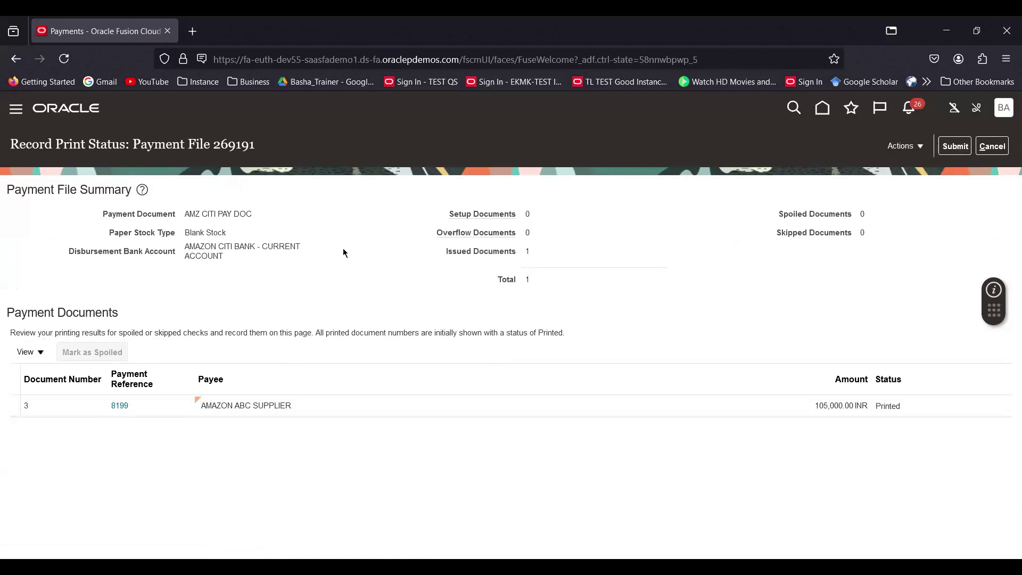
left_click(911, 148)
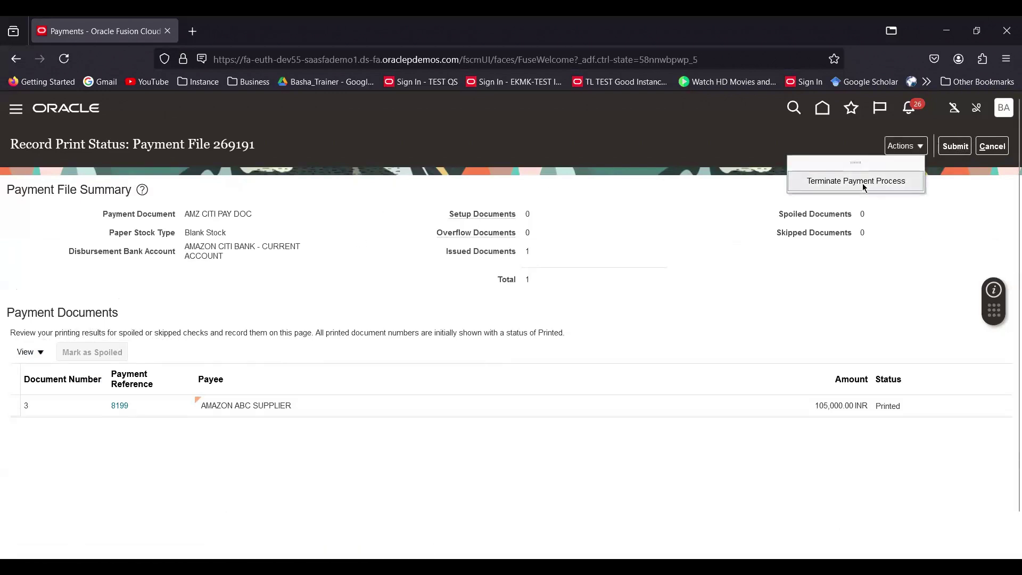
left_click(937, 230)
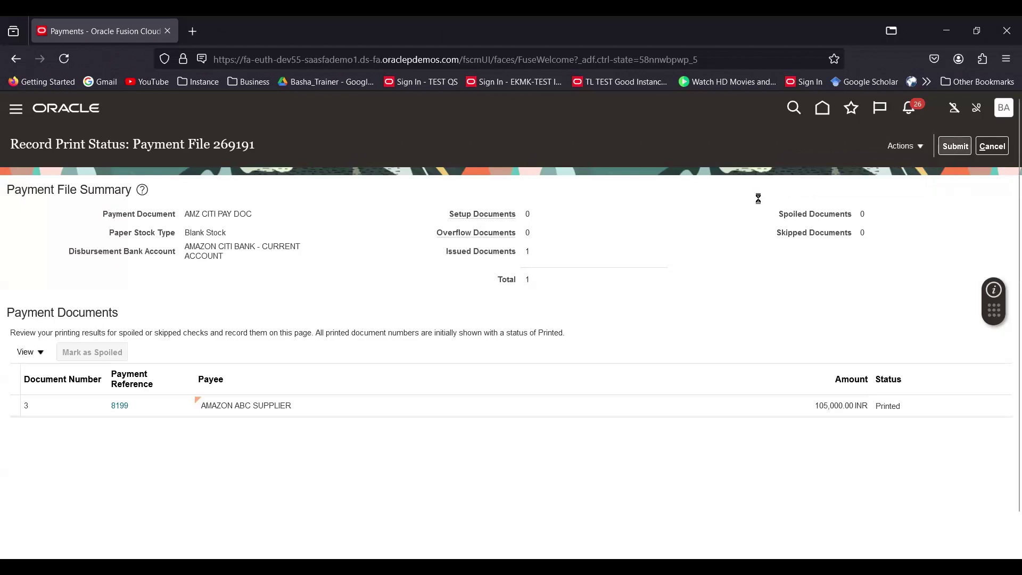
left_click(954, 147)
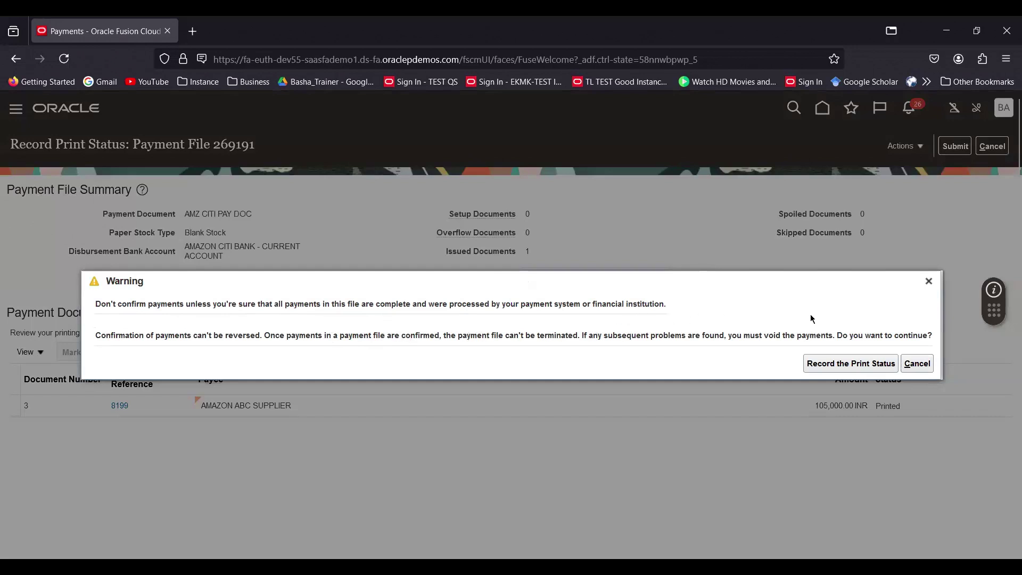
left_click(836, 366)
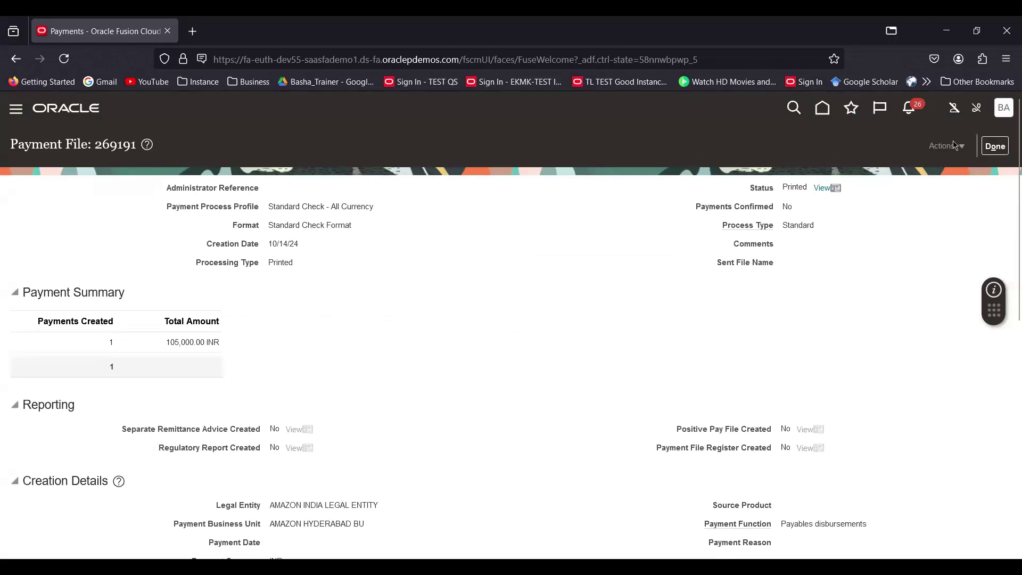
Review the payment file's details, close it and leave the Payments overview for the home page.
scroll(819, 346, "down", 4)
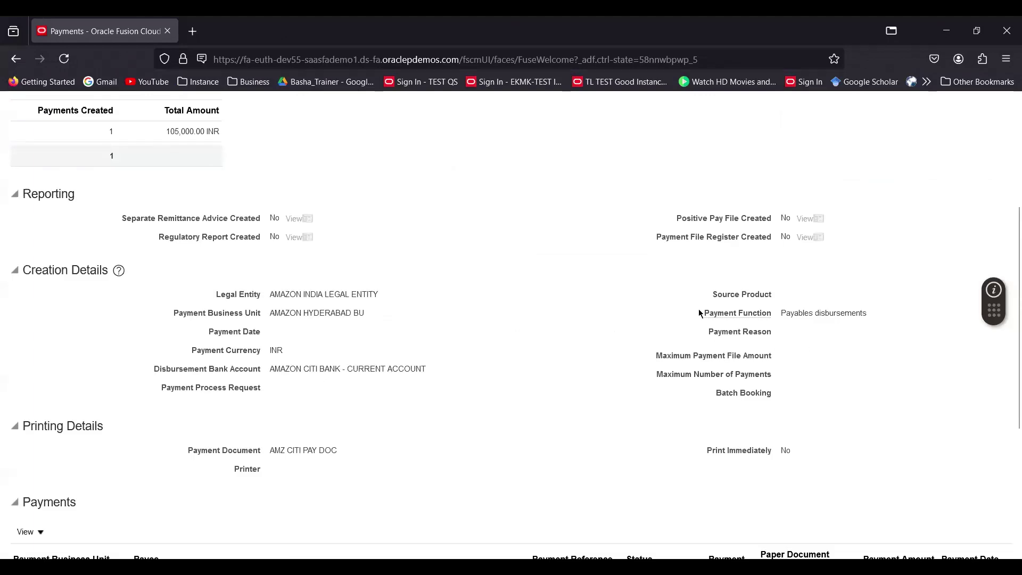
scroll(940, 181, "up", 4)
left_click(994, 149)
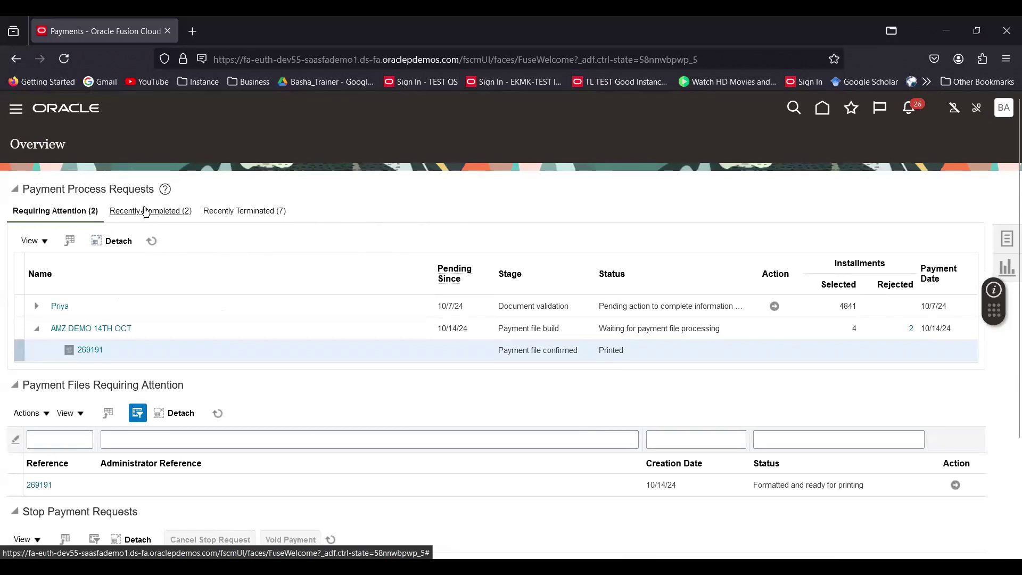
left_click(822, 108)
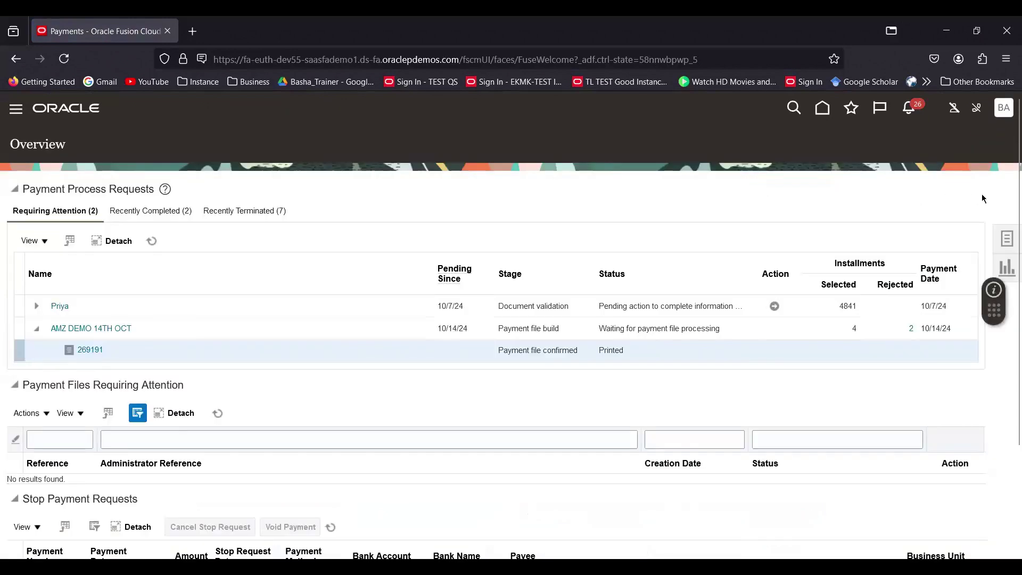
Open Manage Payments from the Payments tasks and search for payments with the payment date 10/14/24.
left_click(1011, 242)
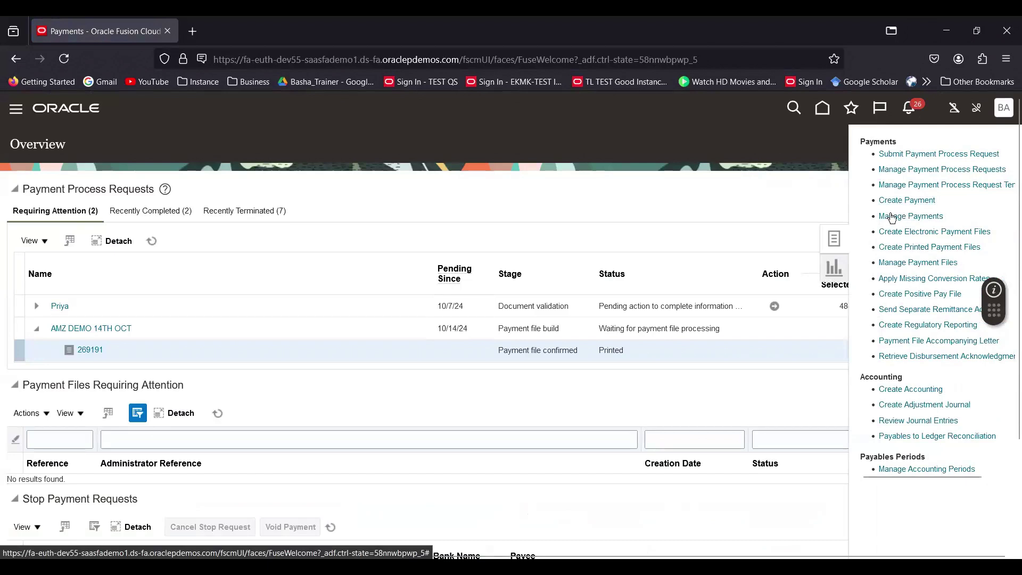
left_click(890, 215)
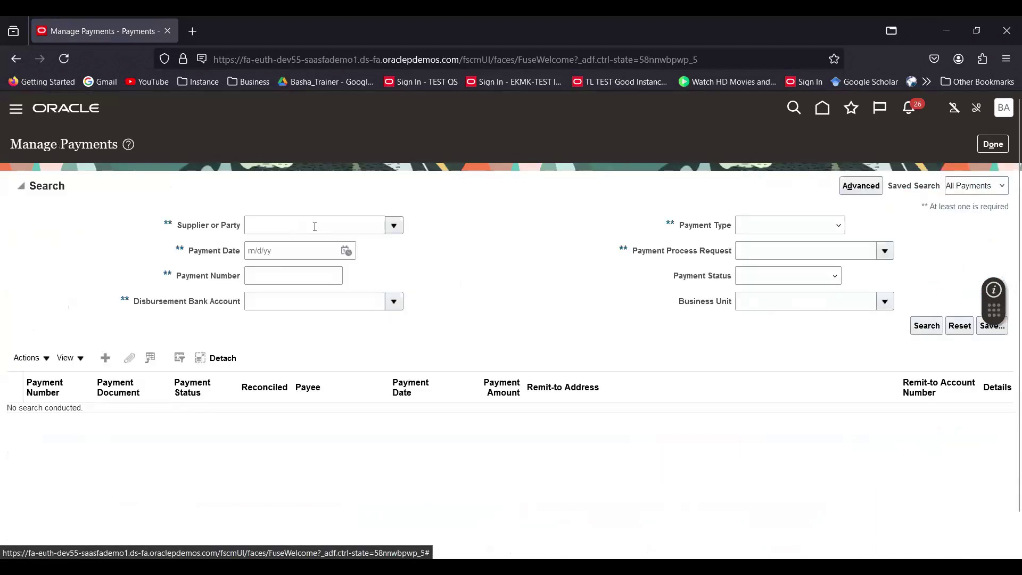
left_click(347, 252)
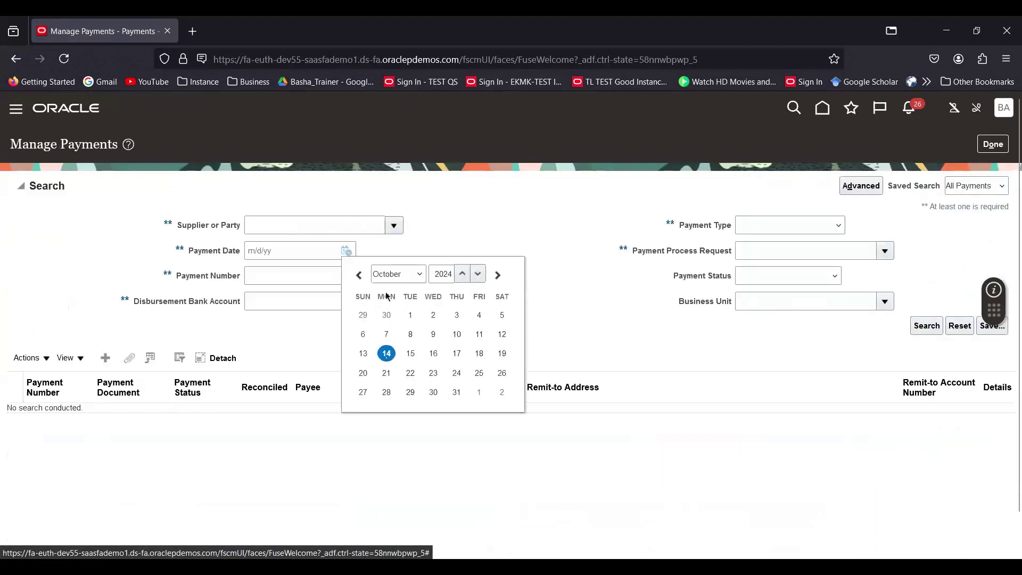
left_click(386, 354)
left_click(926, 326)
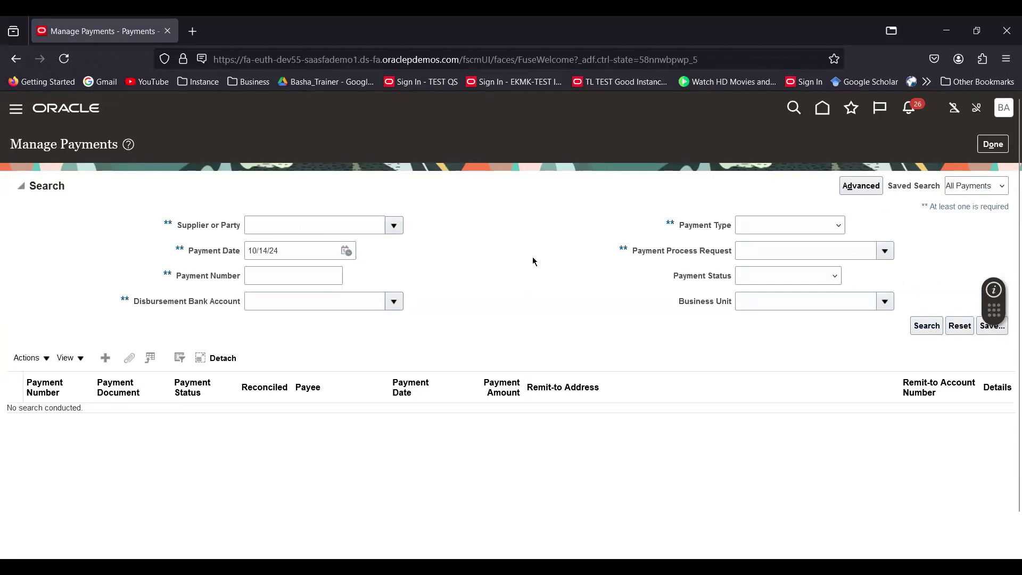
left_click(915, 326)
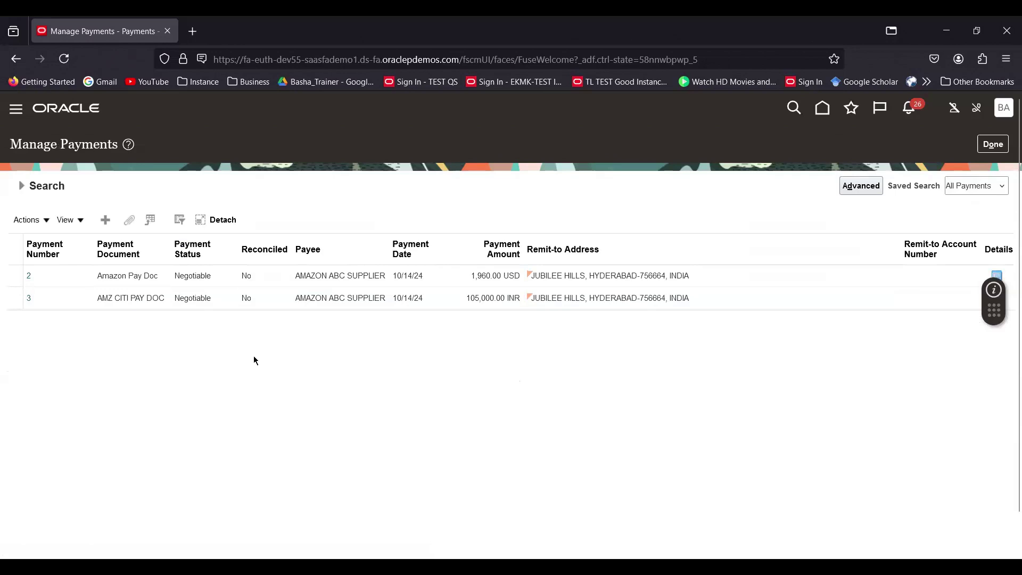
Open the AMZ CITI PAY DOC payment to AMAZON ABC SUPPLIER and review its paid invoices and available actions.
left_click(210, 307)
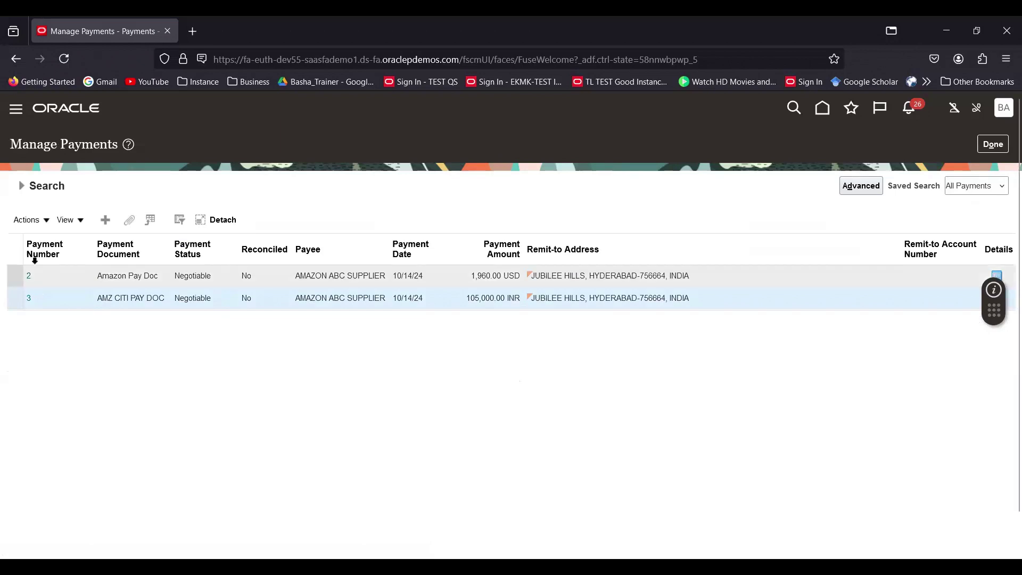
left_click(47, 225)
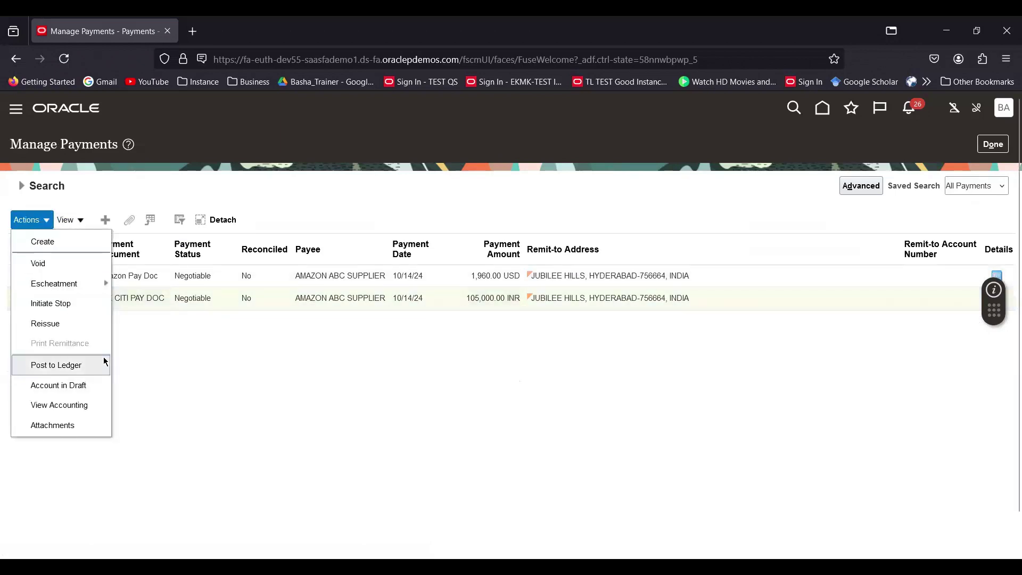
left_click(159, 349)
left_click(29, 299)
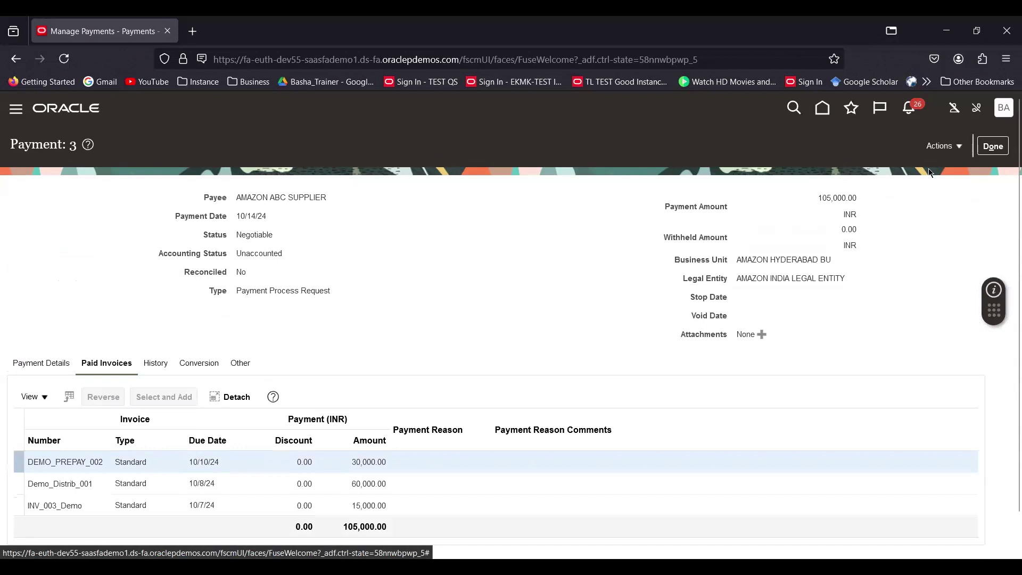
left_click(953, 147)
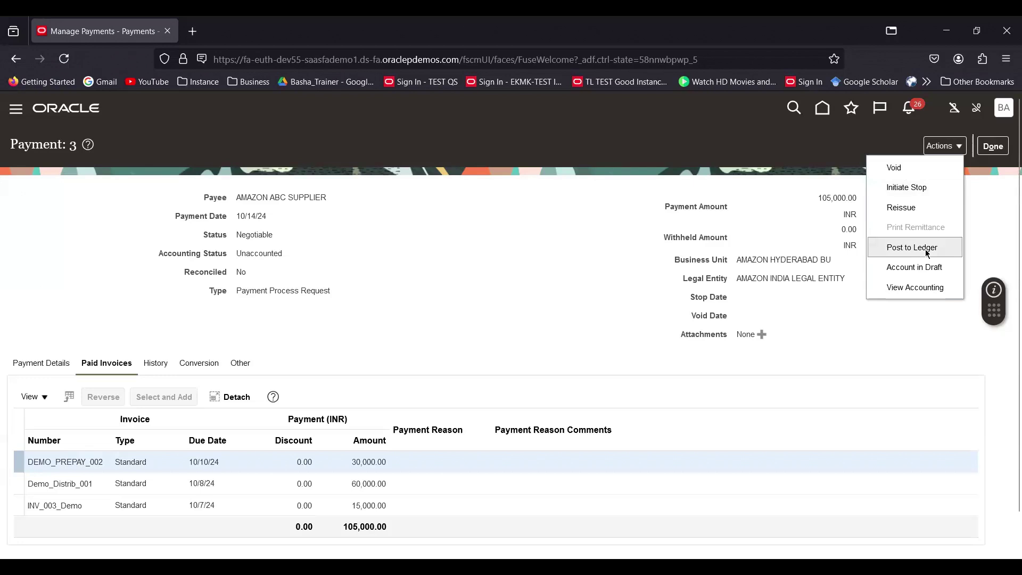
left_click(408, 254)
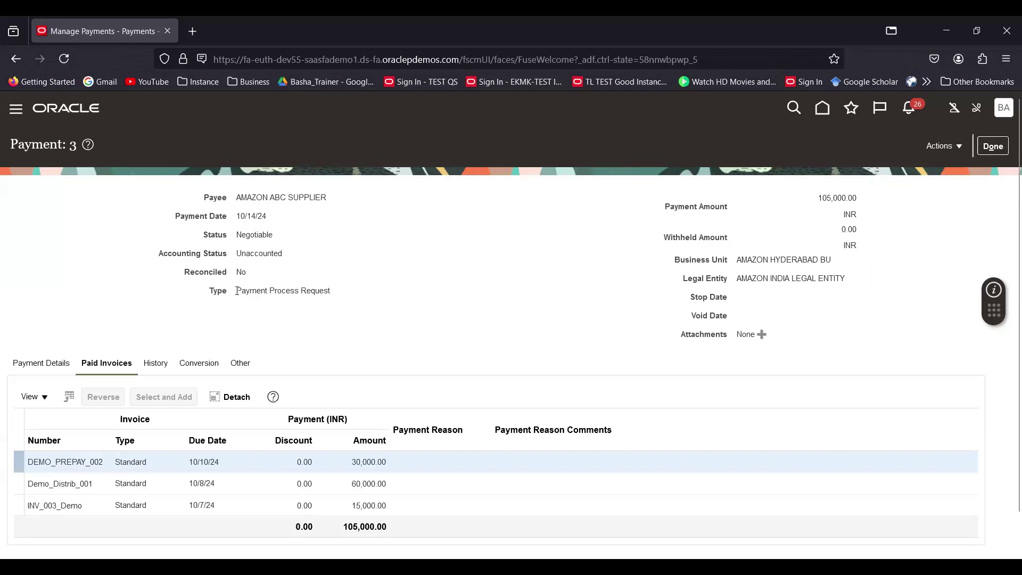
Examine the payment's type and its payment details, including the payment process request and payment file reference.
left_click_drag(237, 291, 344, 301)
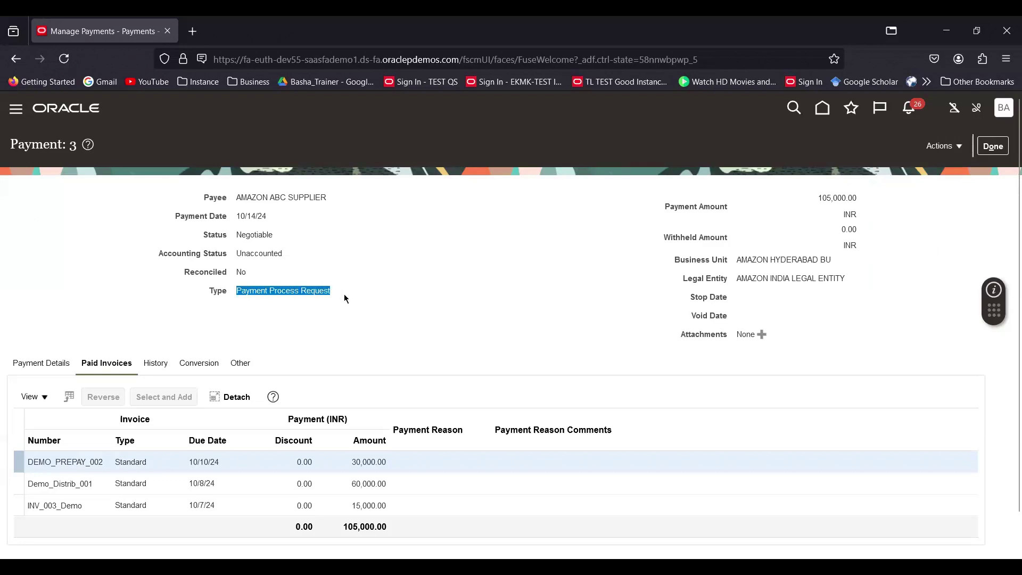
left_click(359, 291)
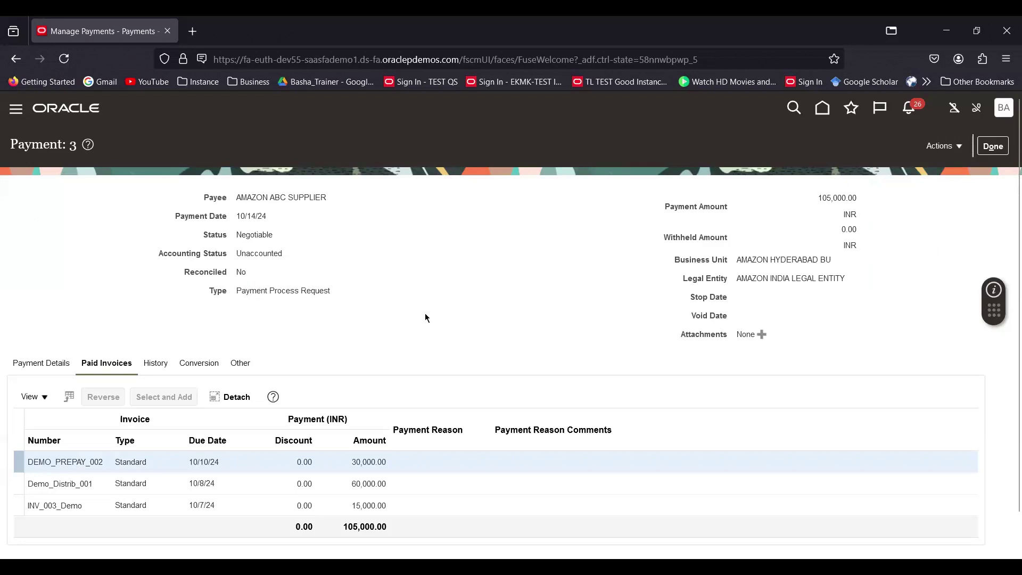
scroll(400, 387, "down", 1)
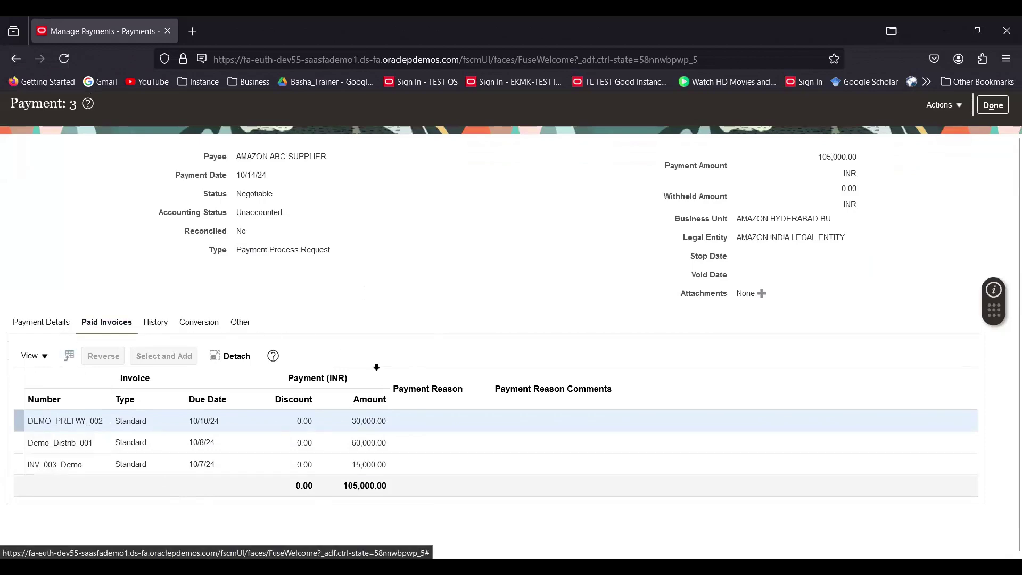
scroll(490, 391, "down", 1)
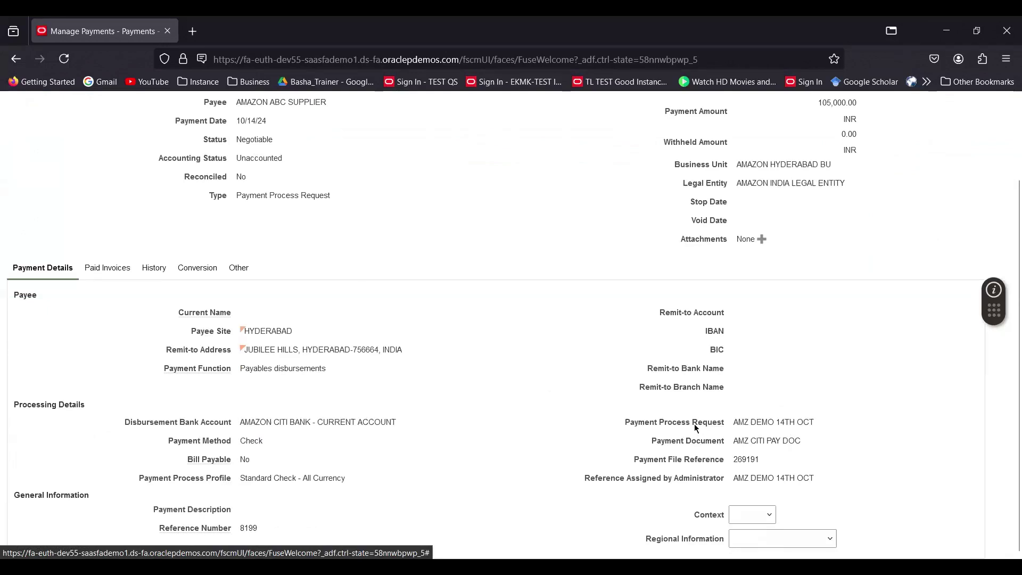
left_click_drag(733, 423, 817, 433)
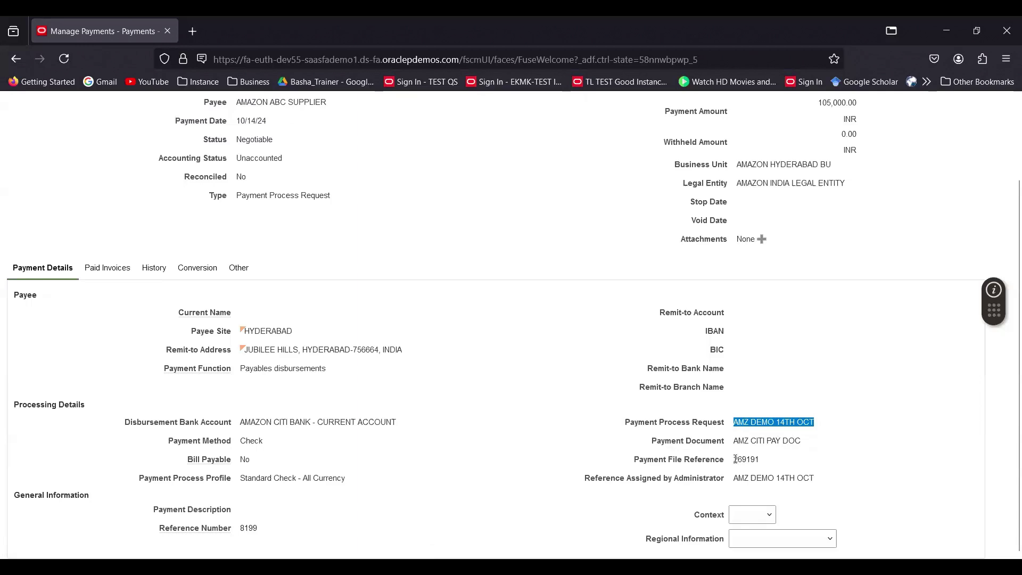
left_click_drag(735, 459, 761, 461)
scroll(548, 343, "up", 2)
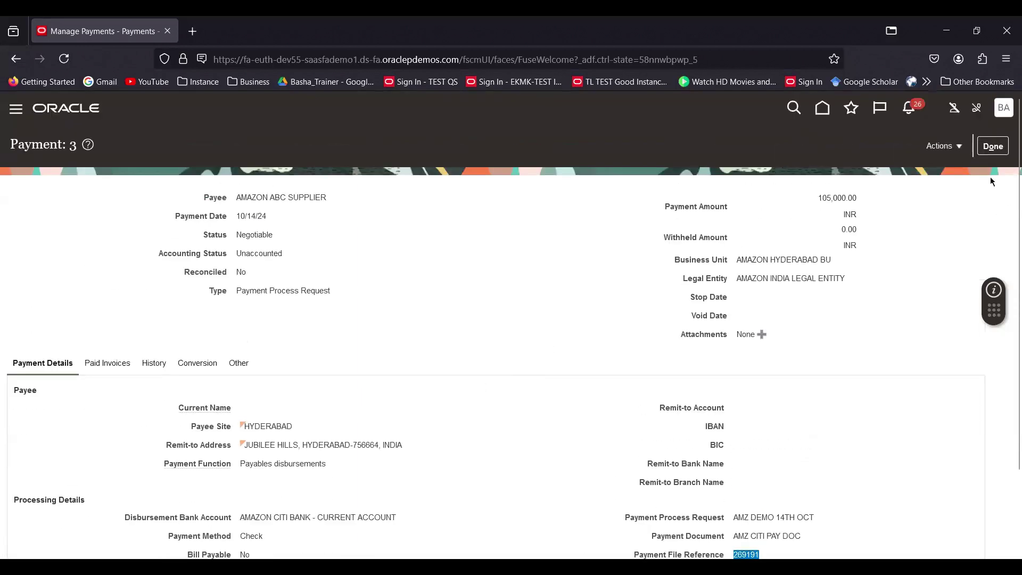
Post the AMZ CITI PAY DOC payment to the ledger and review its accounting lines before closing the payment.
left_click(943, 146)
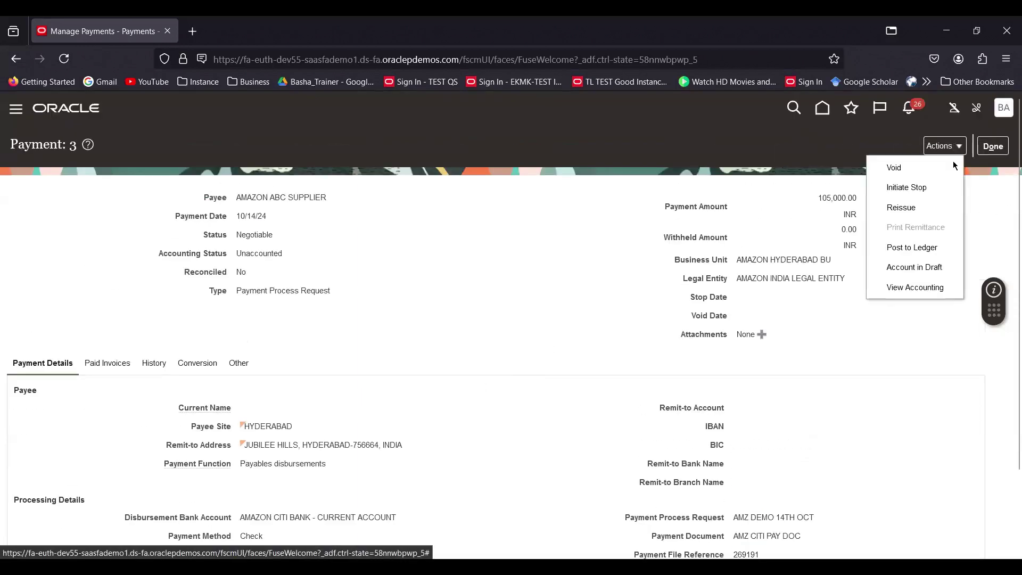
left_click(911, 248)
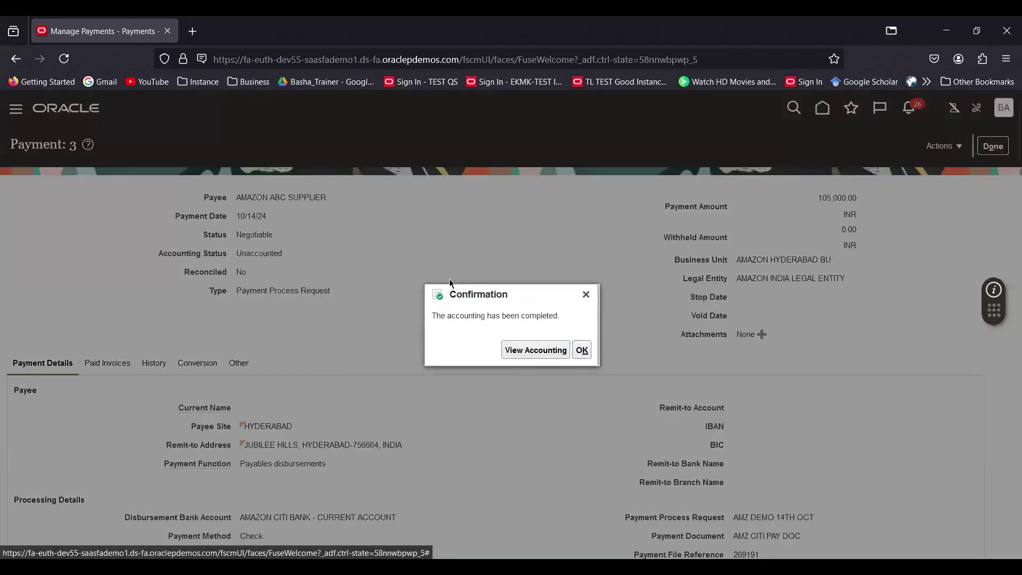
left_click(540, 353)
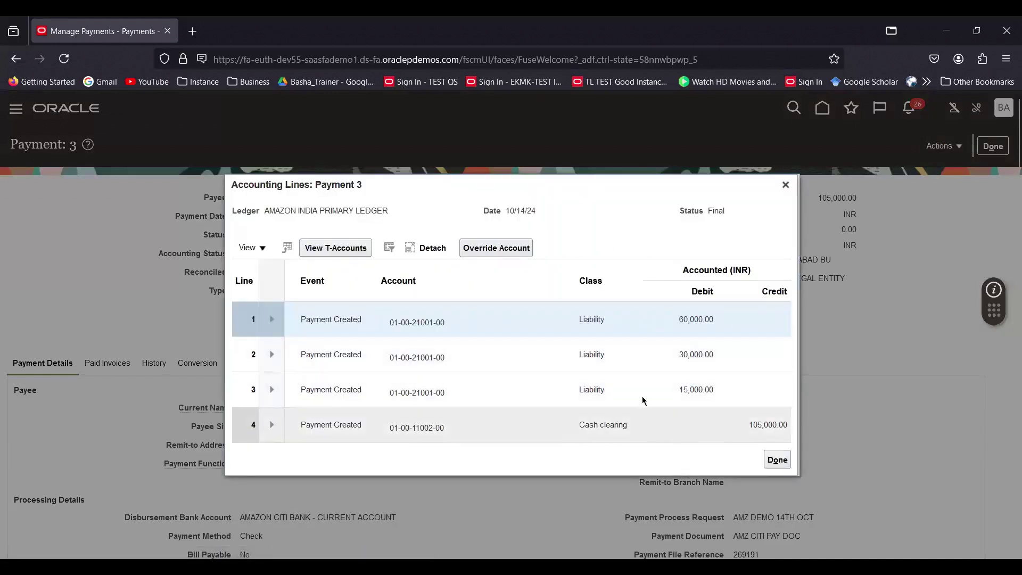
left_click(702, 429)
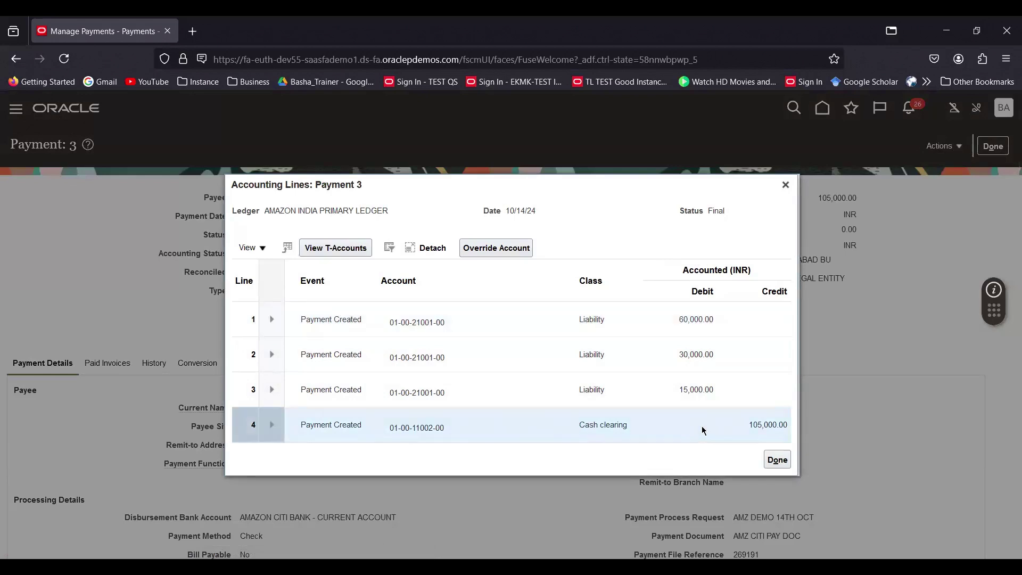
left_click(779, 461)
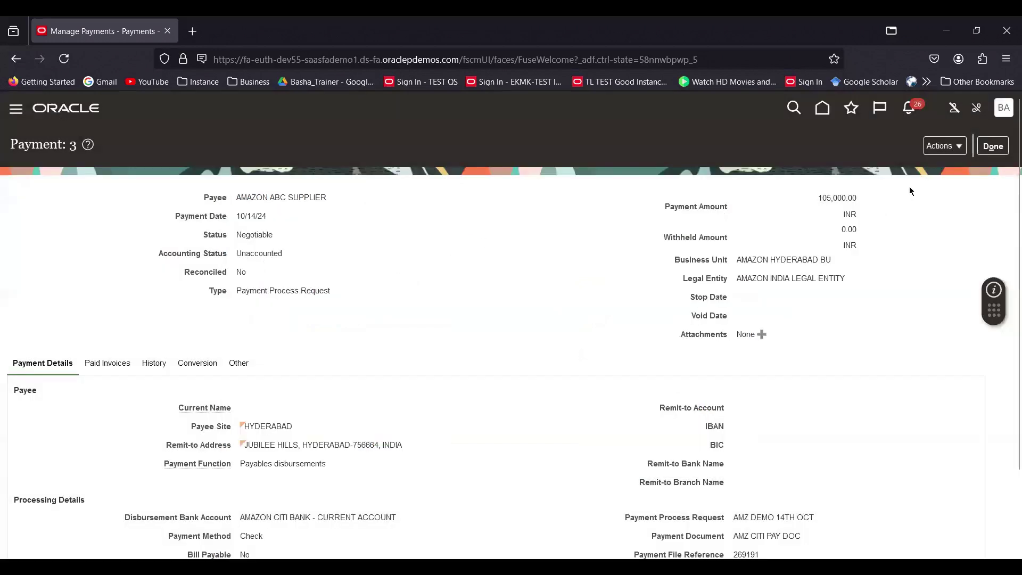
left_click(995, 150)
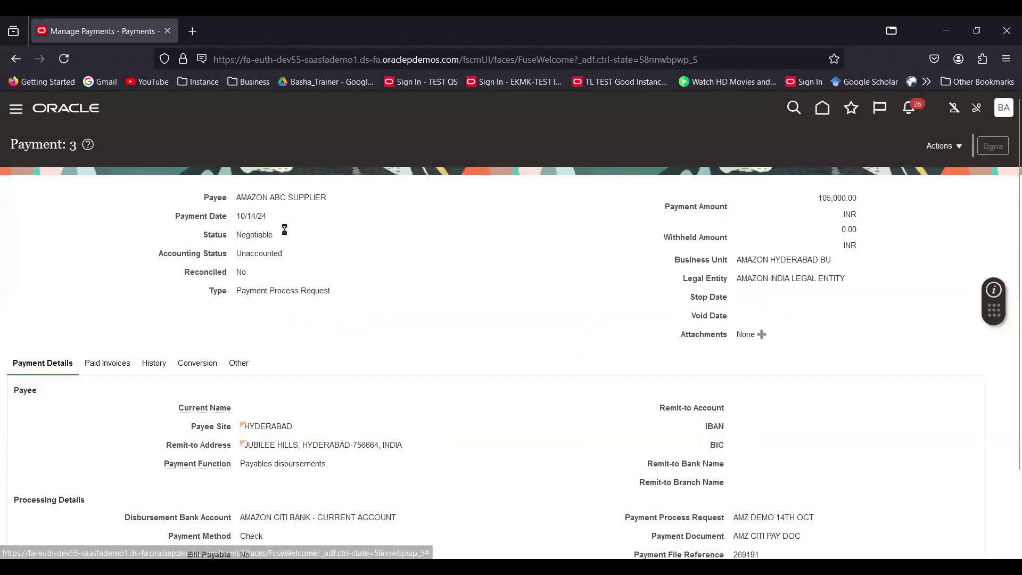